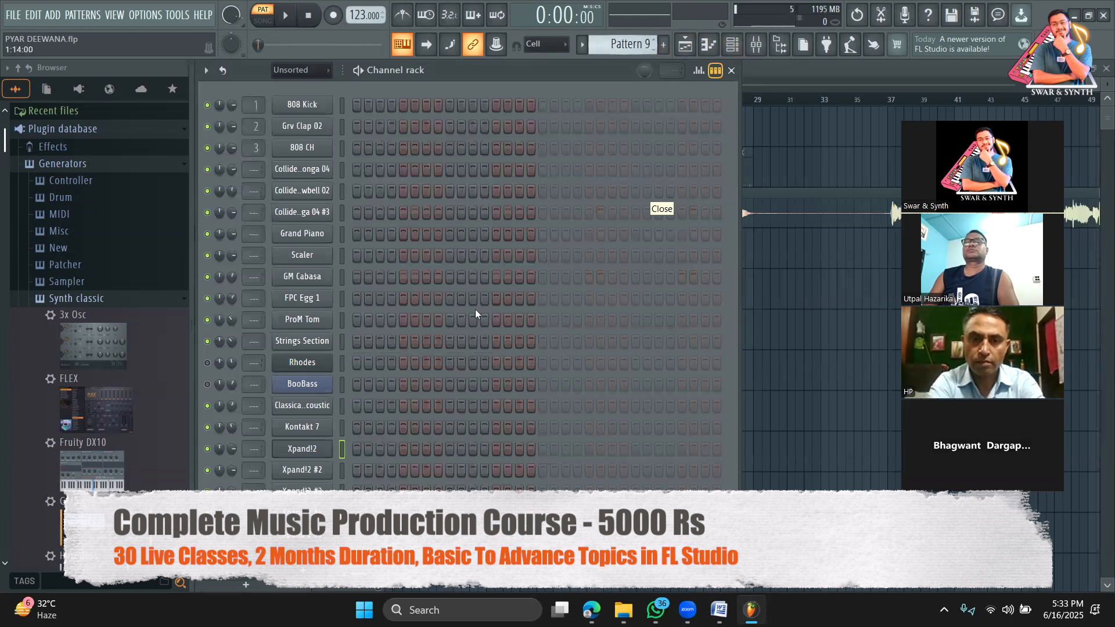
Move the Xpand!2 notes from Pattern 8 to Pattern 9 and repeat Pattern 9 along Track 4 from bar 9 to bar 29
scroll(632, 46, up, 2)
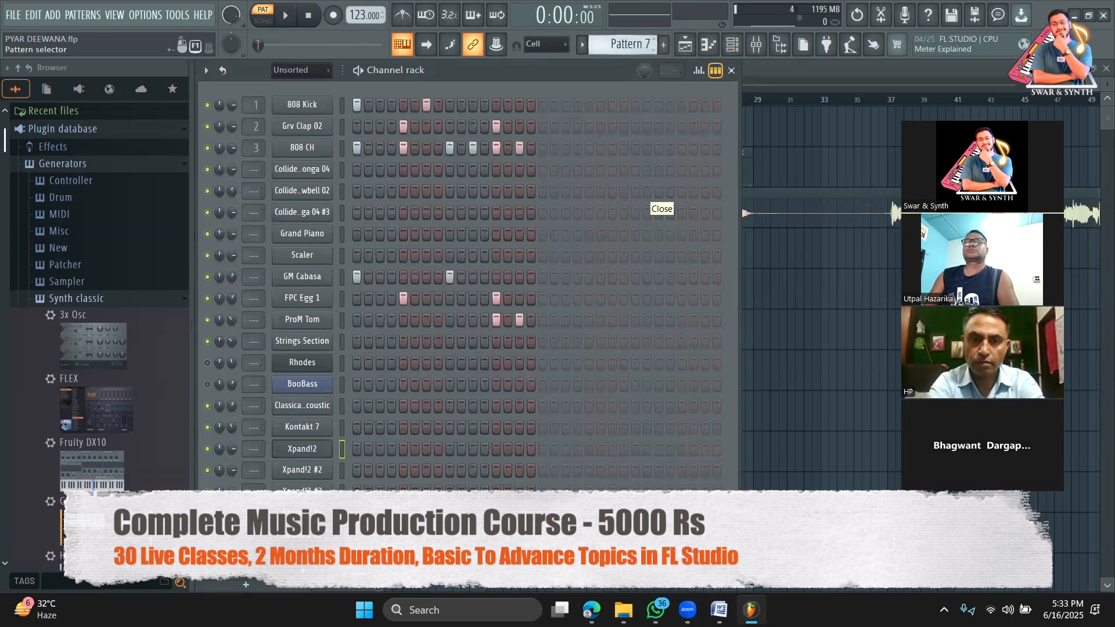
scroll(637, 45, down, 1)
right_click(319, 450)
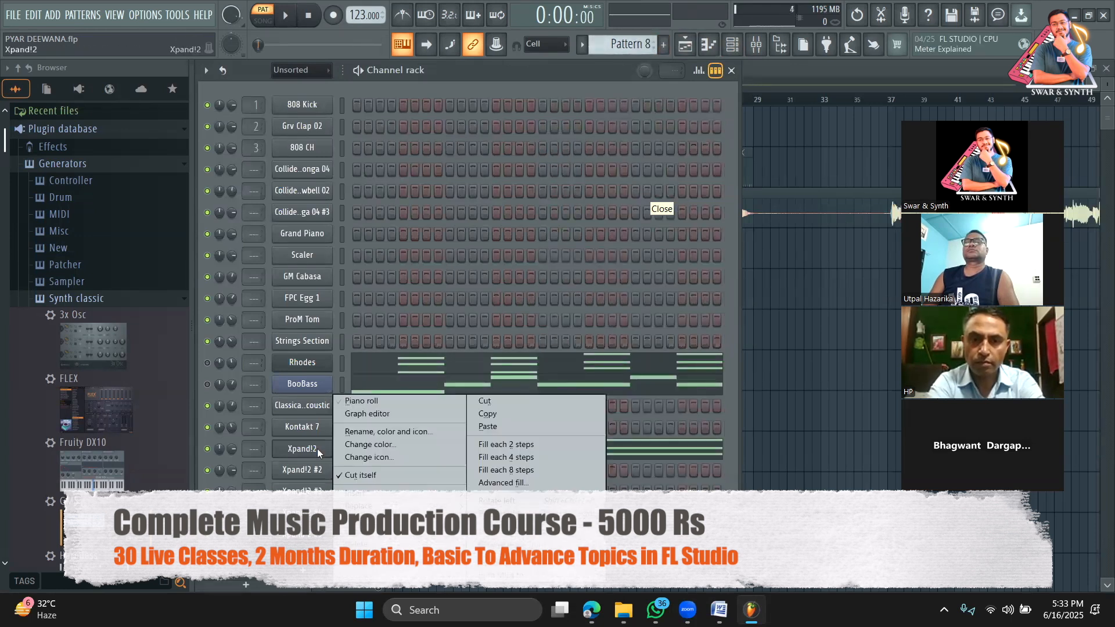
click(528, 404)
scroll(624, 46, down, 1)
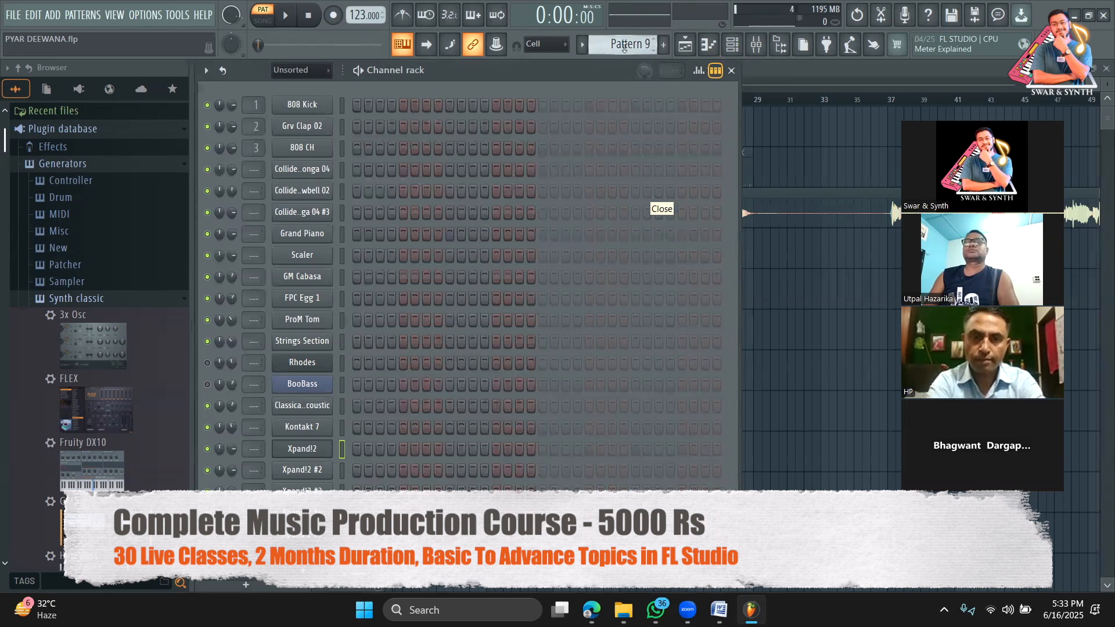
right_click(318, 449)
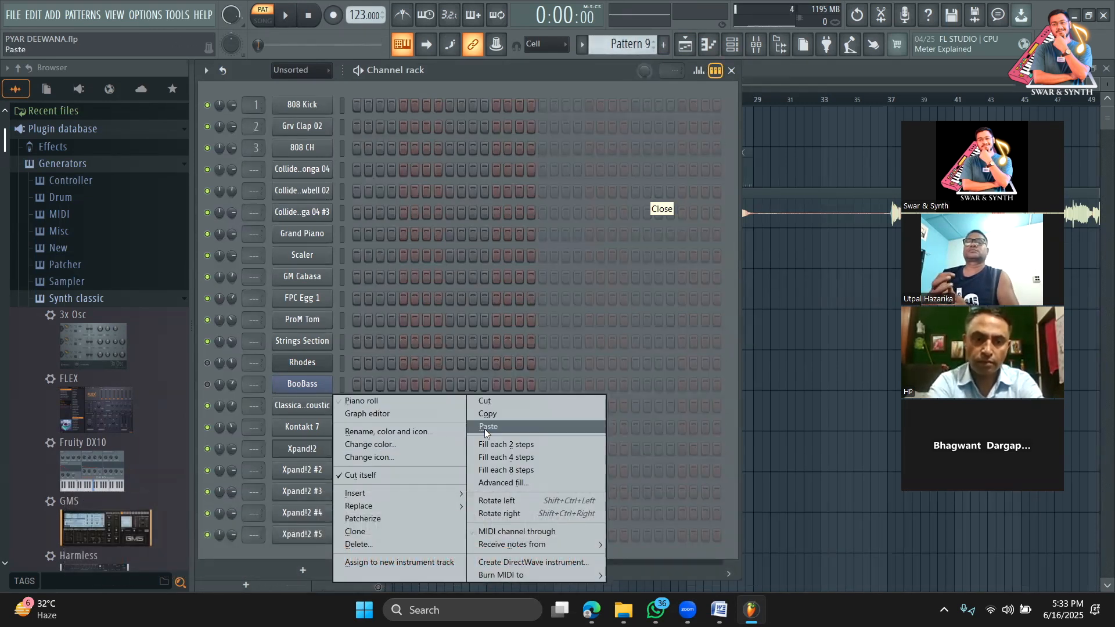
click(489, 425)
click(774, 72)
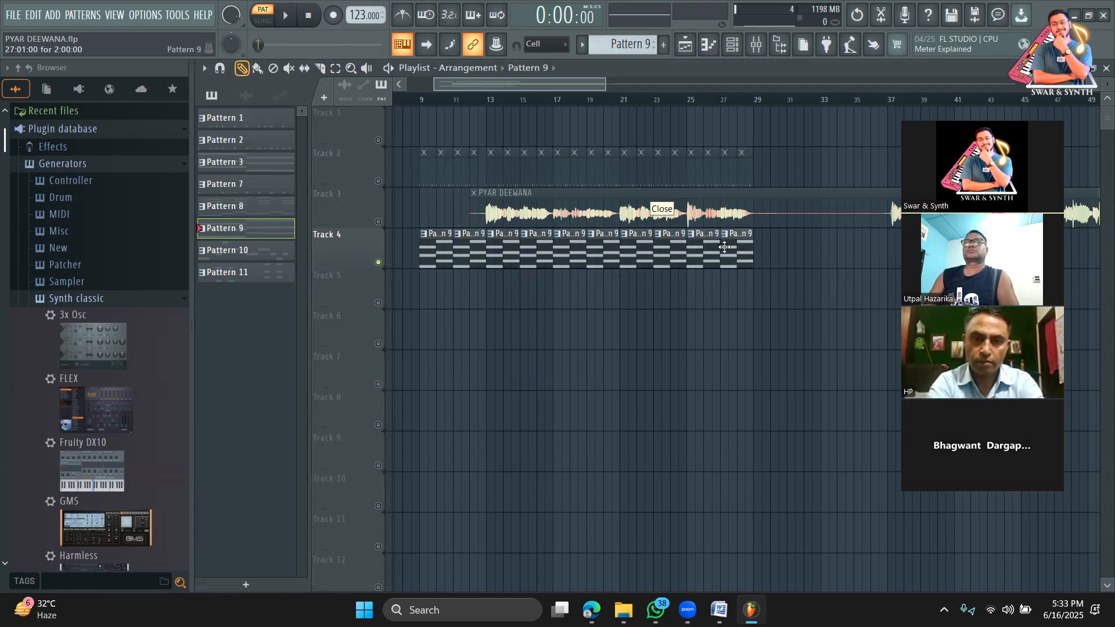
Unmute Track 3, play the song from about bar 12, and set the PYAR DEEWANA audio clip's channel volume to 58%
click(378, 221)
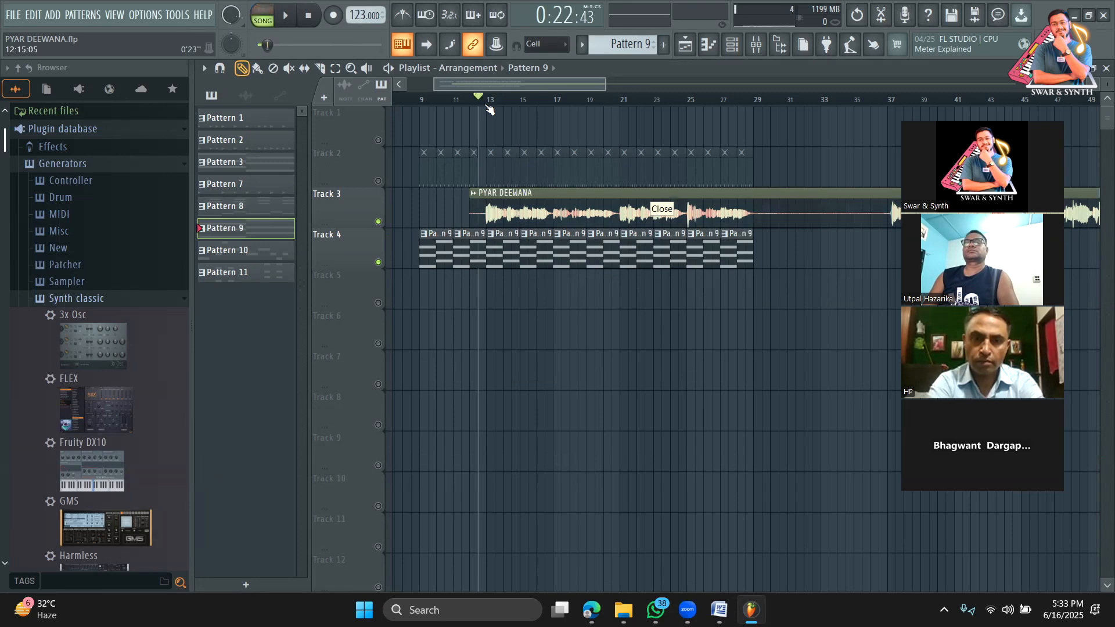
key(space)
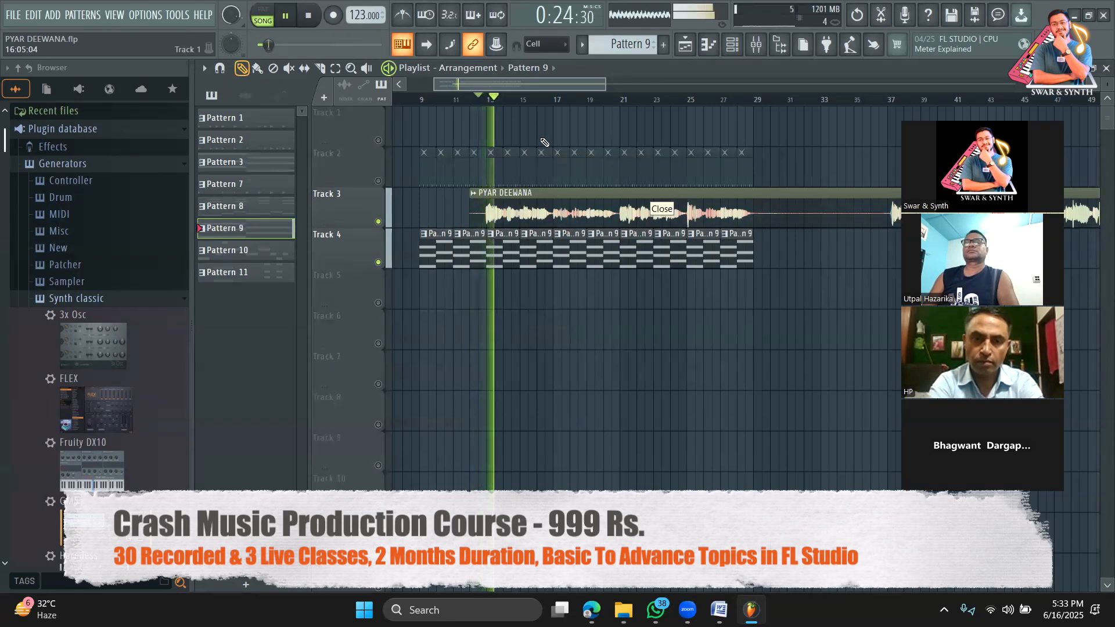
click(613, 208)
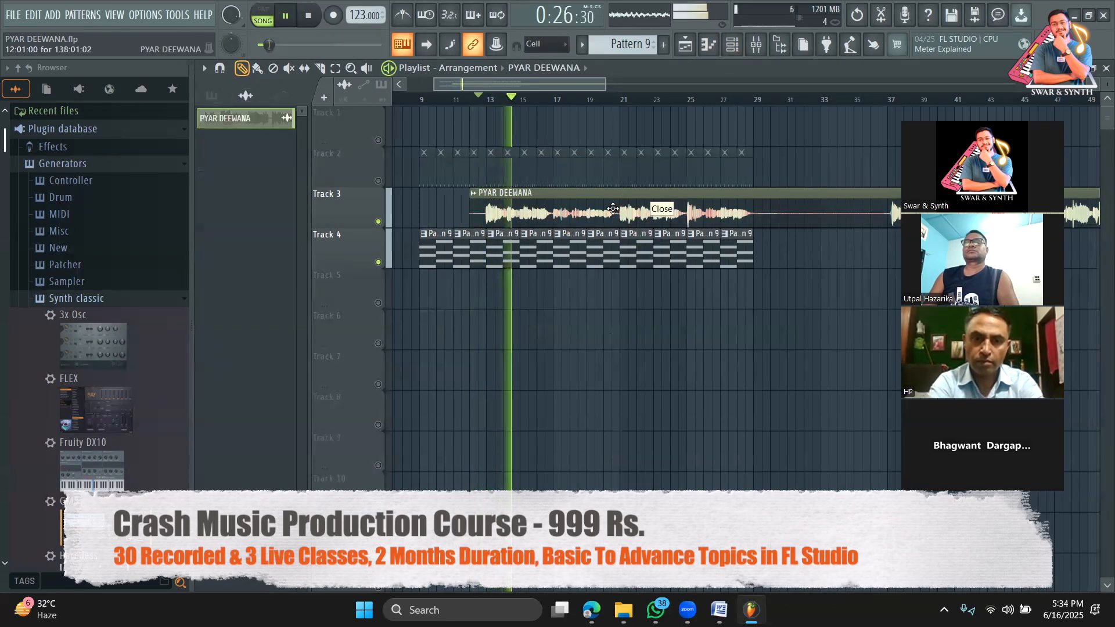
double_click(613, 209)
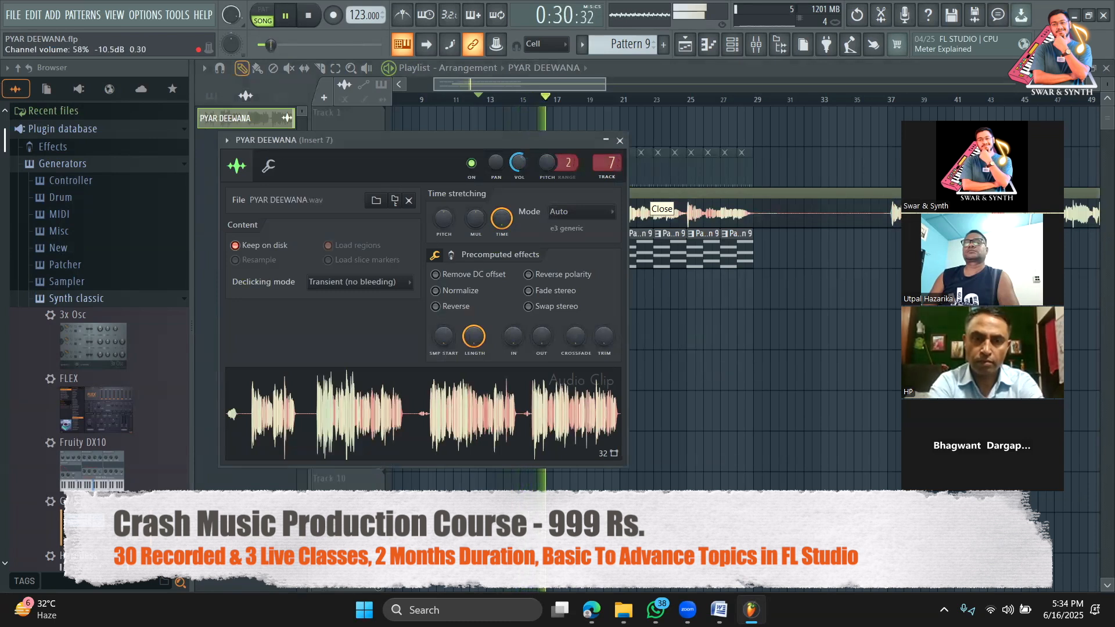
key(Escape)
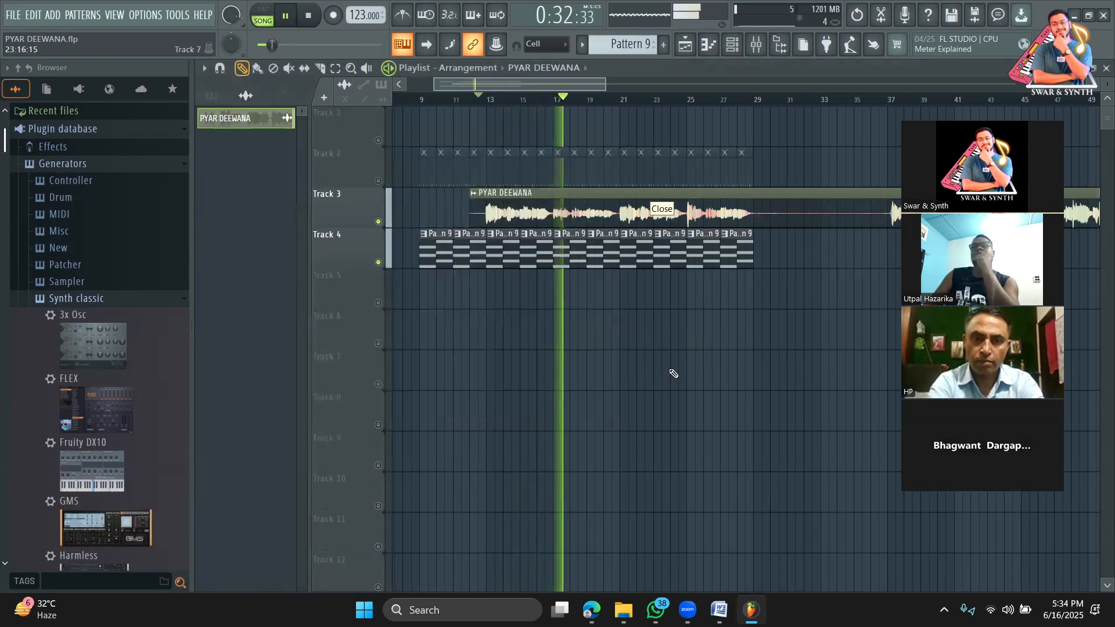
Show the Unsorted channel group and load the Brass + Woodwind preset +21 Alto Sax in Xpand!2 #2
click(735, 49)
click(301, 69)
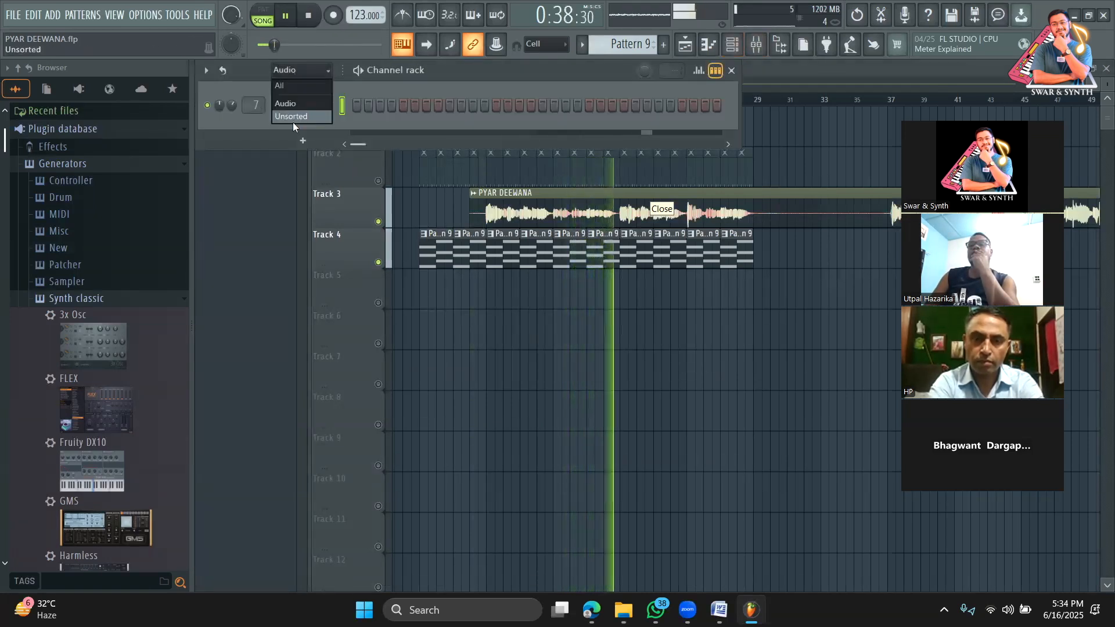
click(292, 118)
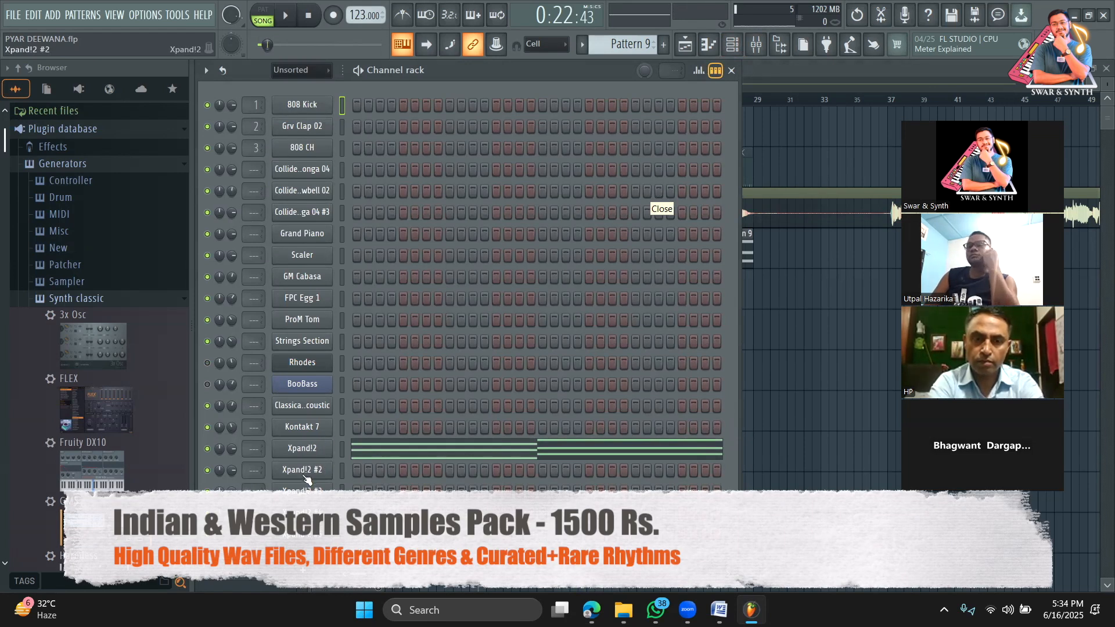
click(304, 471)
click(708, 429)
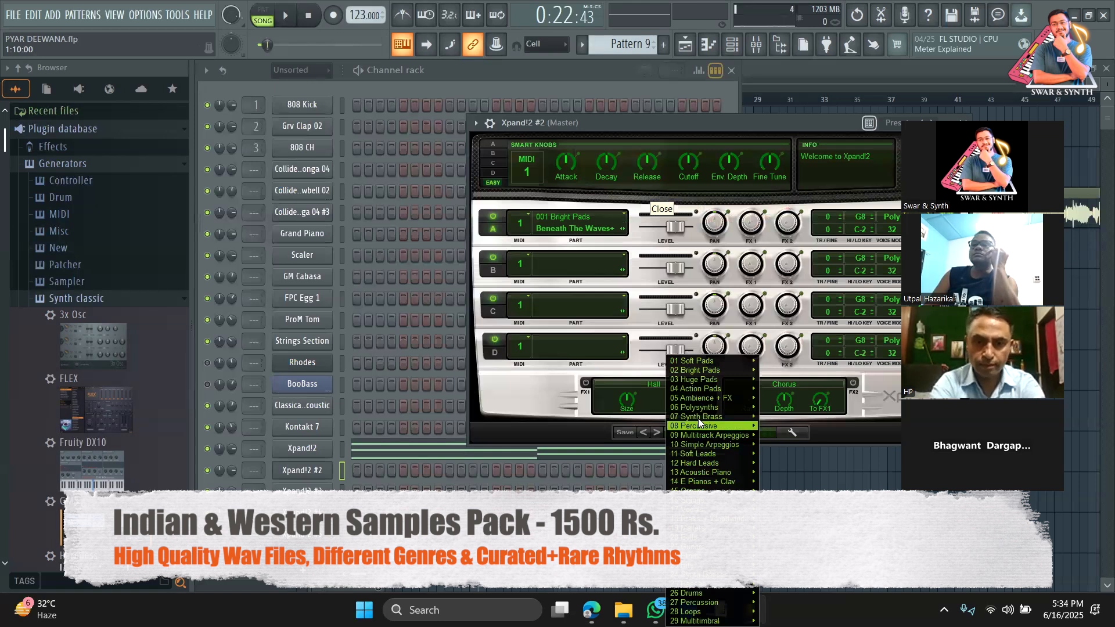
mouse_move(702, 370)
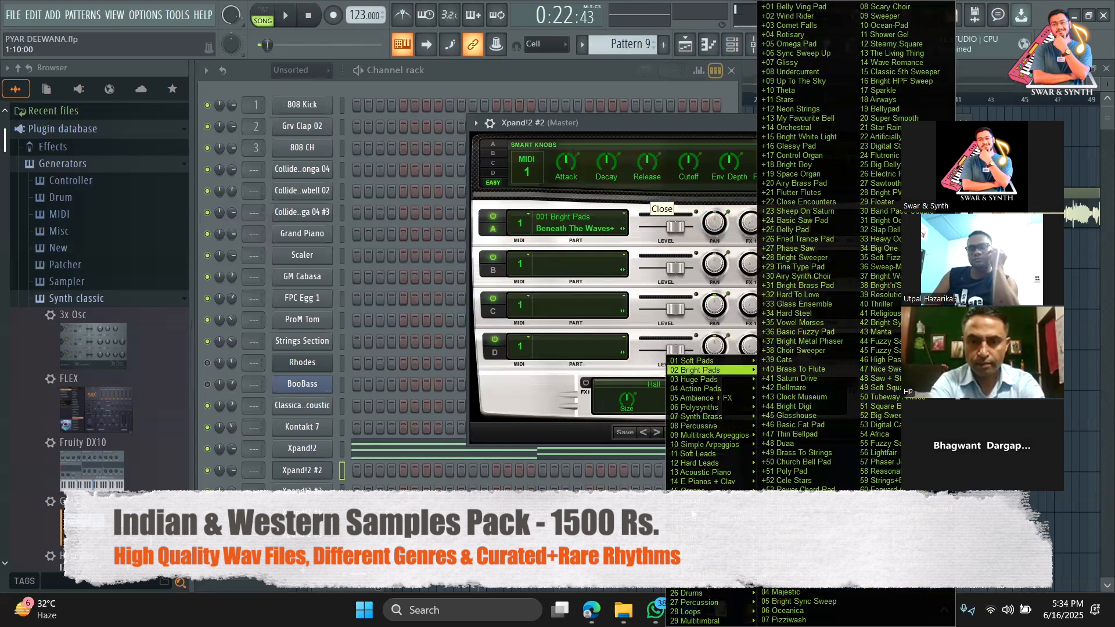
mouse_move(709, 520)
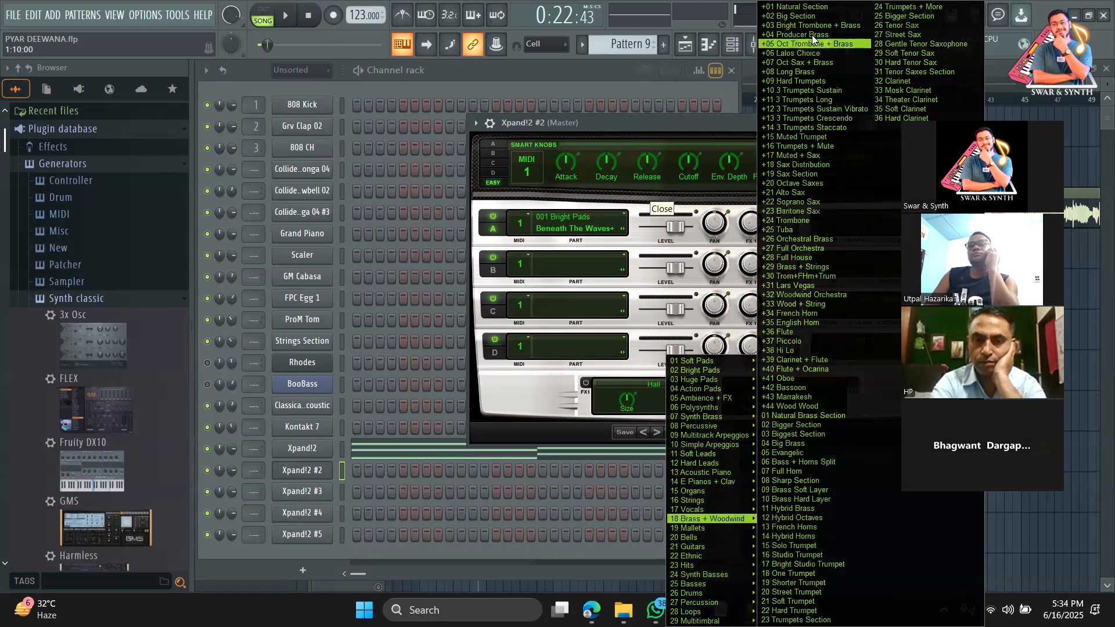
click(801, 193)
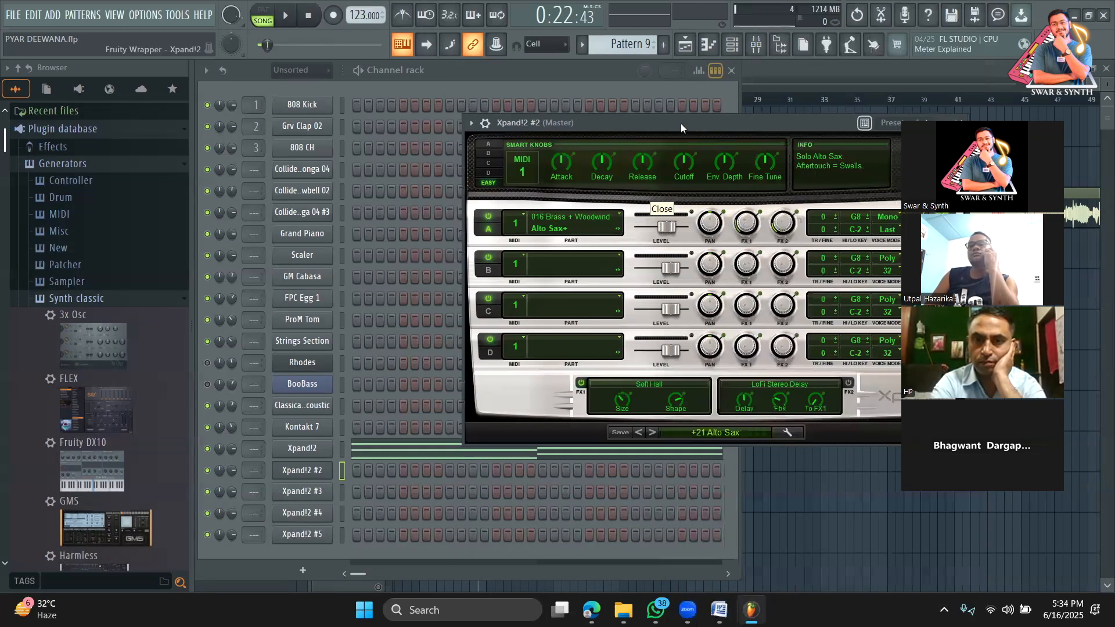
Audition the Alto Sax preset in Xpand!2 #2 by playing a few notes
drag(680, 123, 558, 136)
key(q)
key(n)
key(b)
key(v)
key(m)
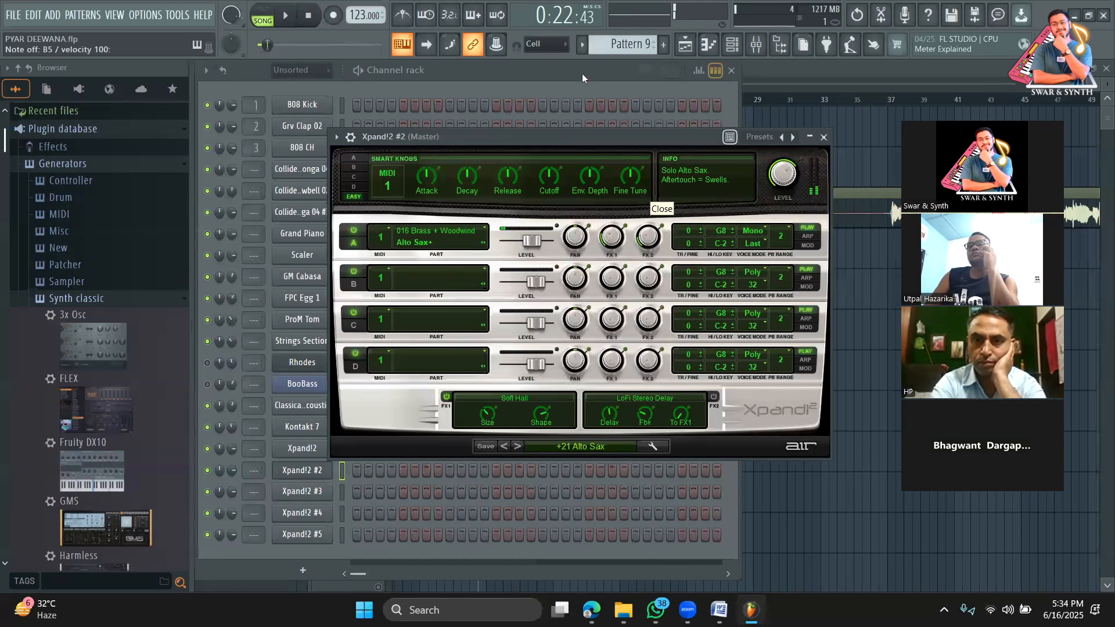
Switch the channel rack from step view to note previews and copy the Xpand!2 channel's notes in Pattern 9
click(589, 74)
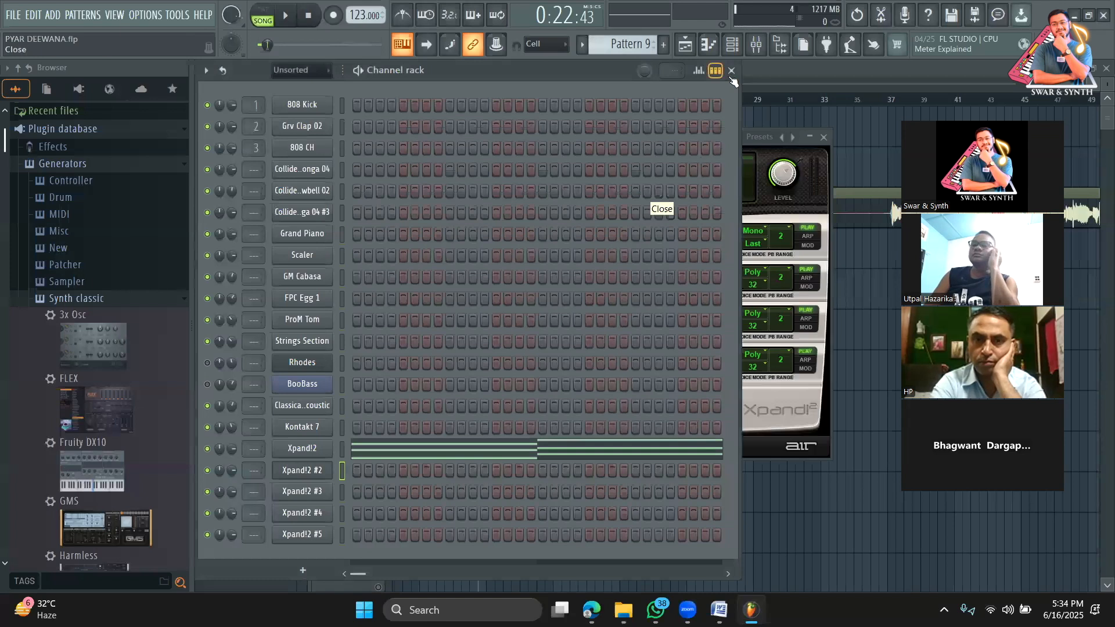
click(716, 72)
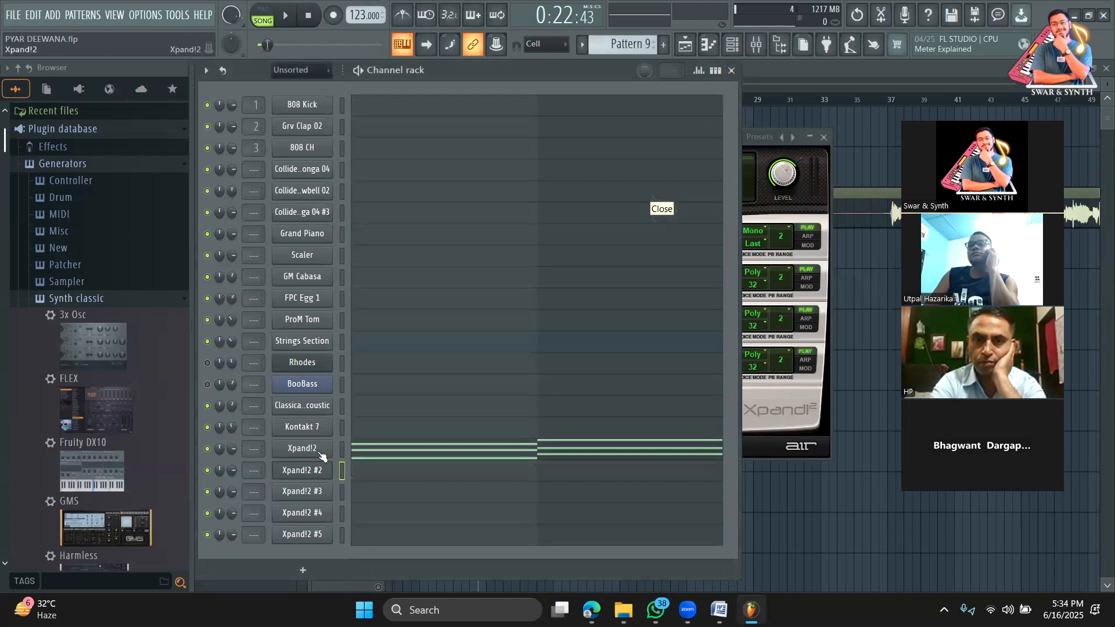
right_click(322, 456)
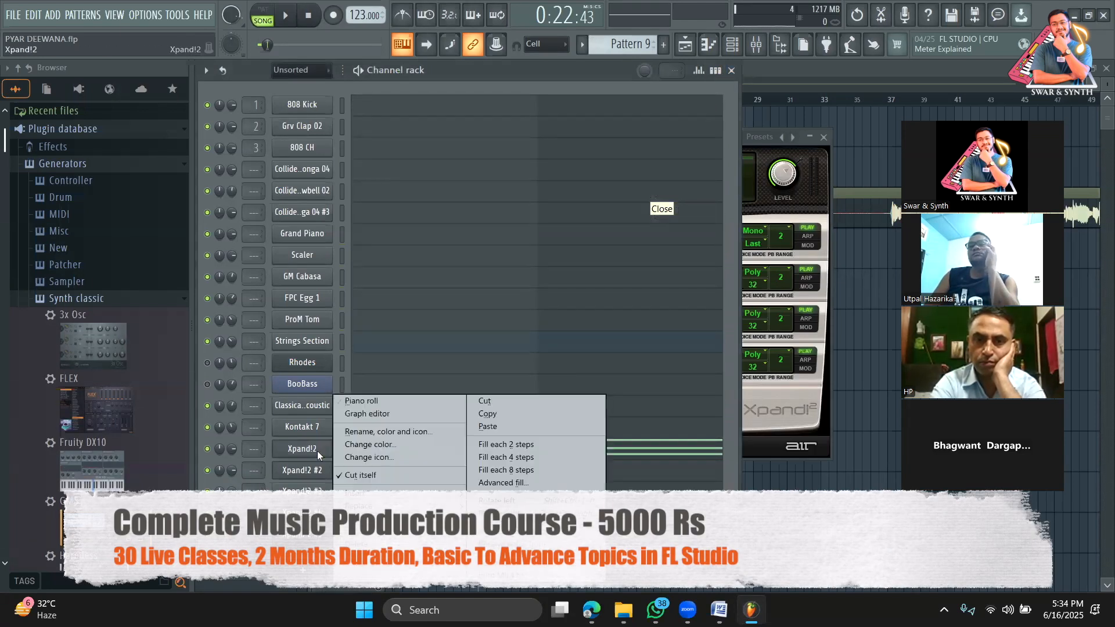
click(372, 537)
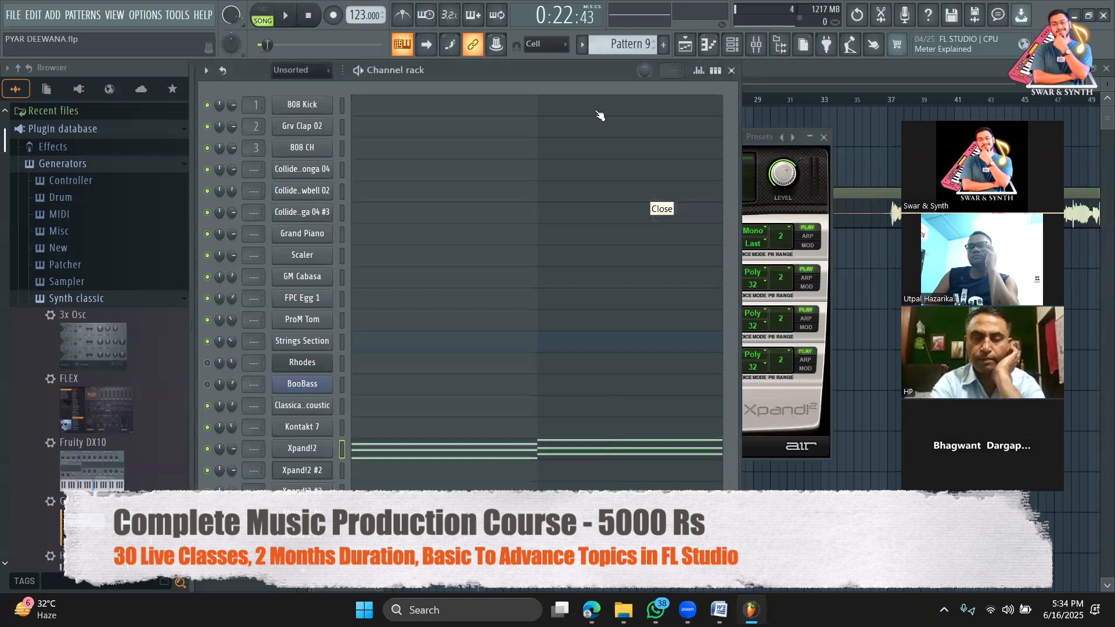
mouse_move(647, 47)
mouse_down()
mouse_move(648, 35)
mouse_move(648, 48)
mouse_up()
right_click(314, 457)
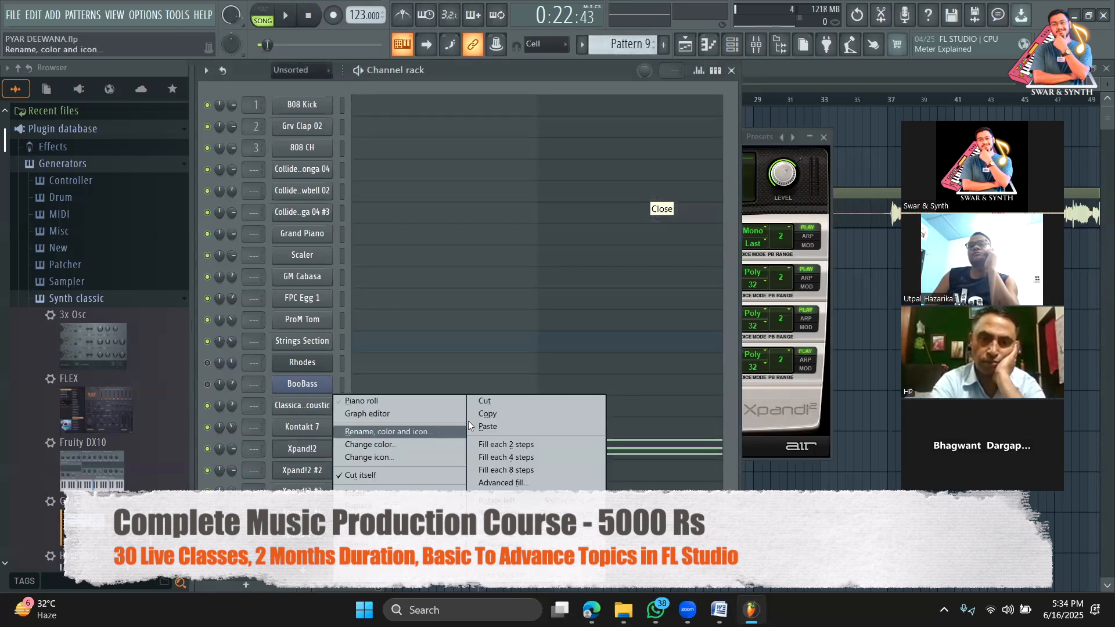
click(551, 416)
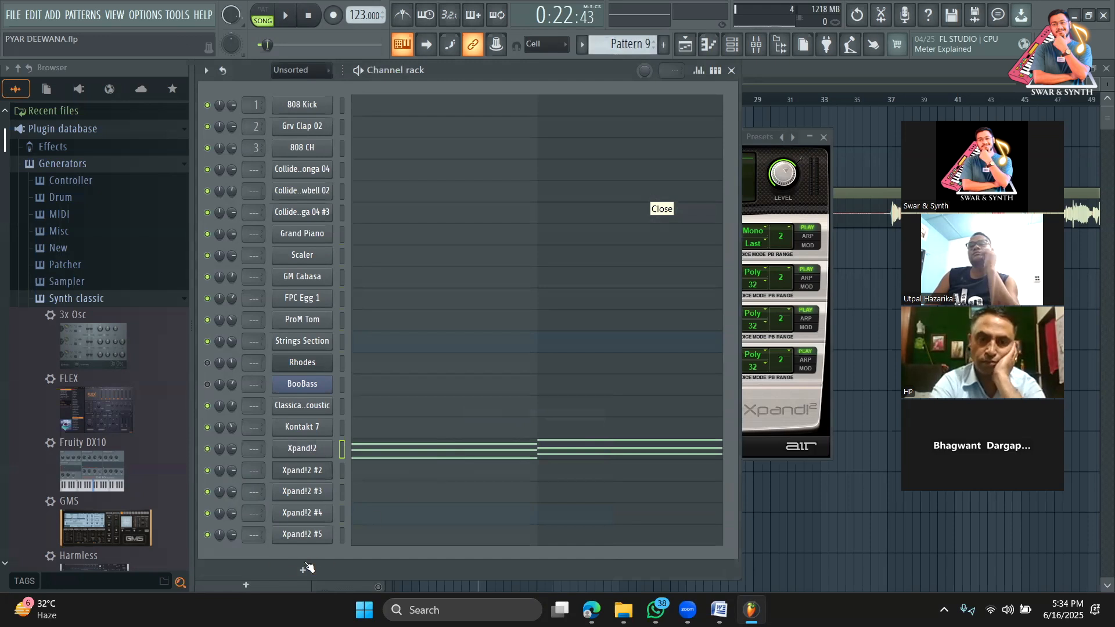
Add a MIDI Out channel to the channel rack
click(301, 569)
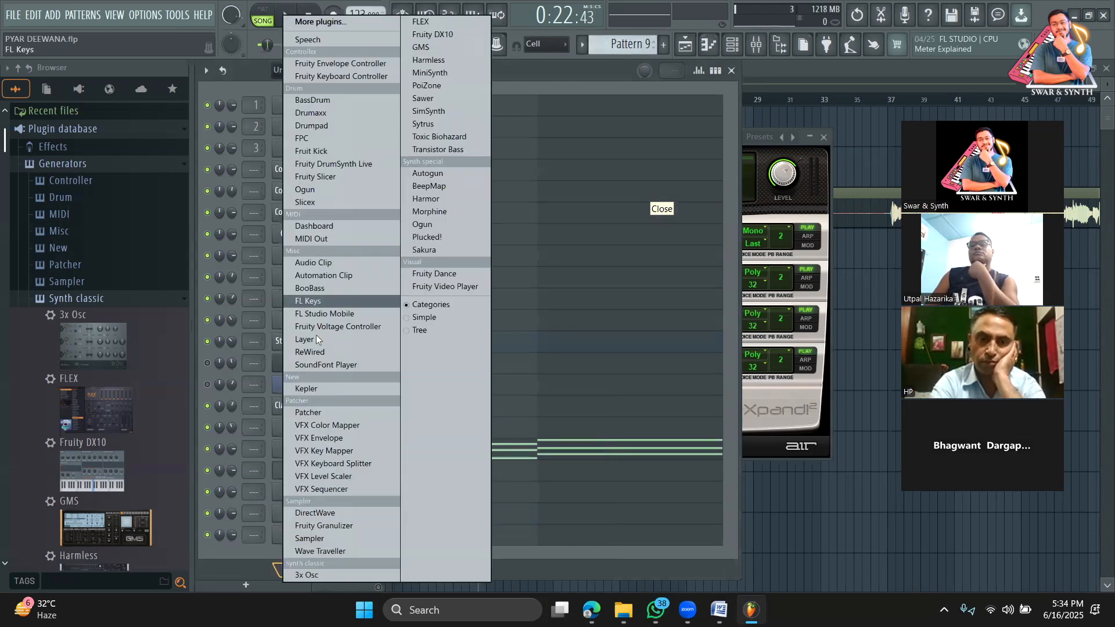
click(332, 240)
click(359, 572)
scroll(433, 536, down, 1)
Copy the Xpand!2 chords from Pattern 9 into the MIDI Out channel of the empty Pattern 13 and open its piano roll
right_click(317, 448)
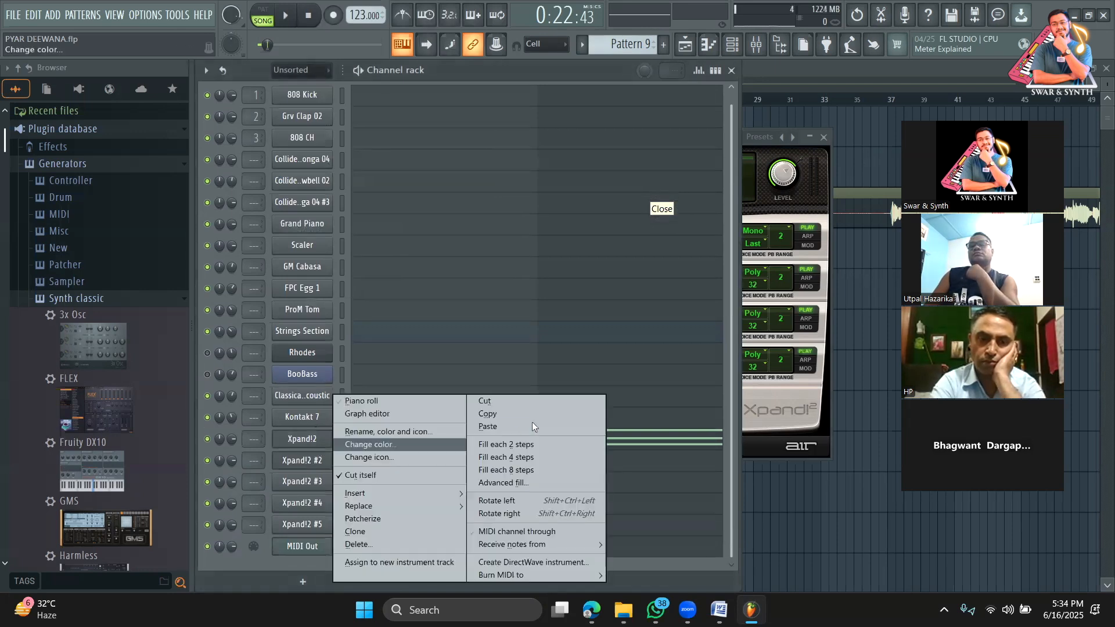
click(523, 415)
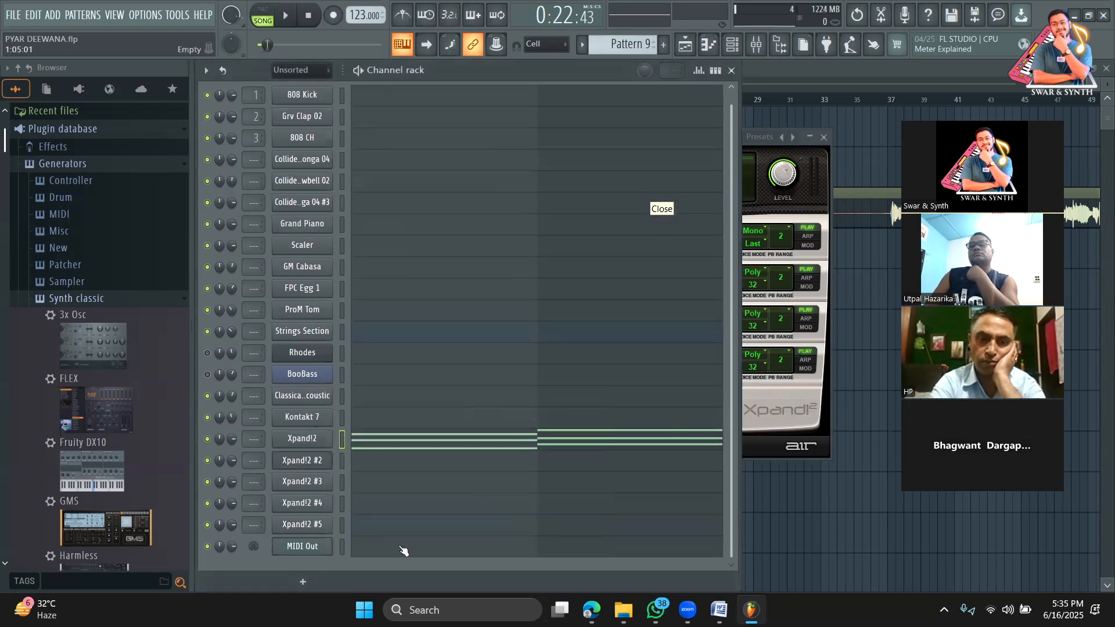
click(663, 44)
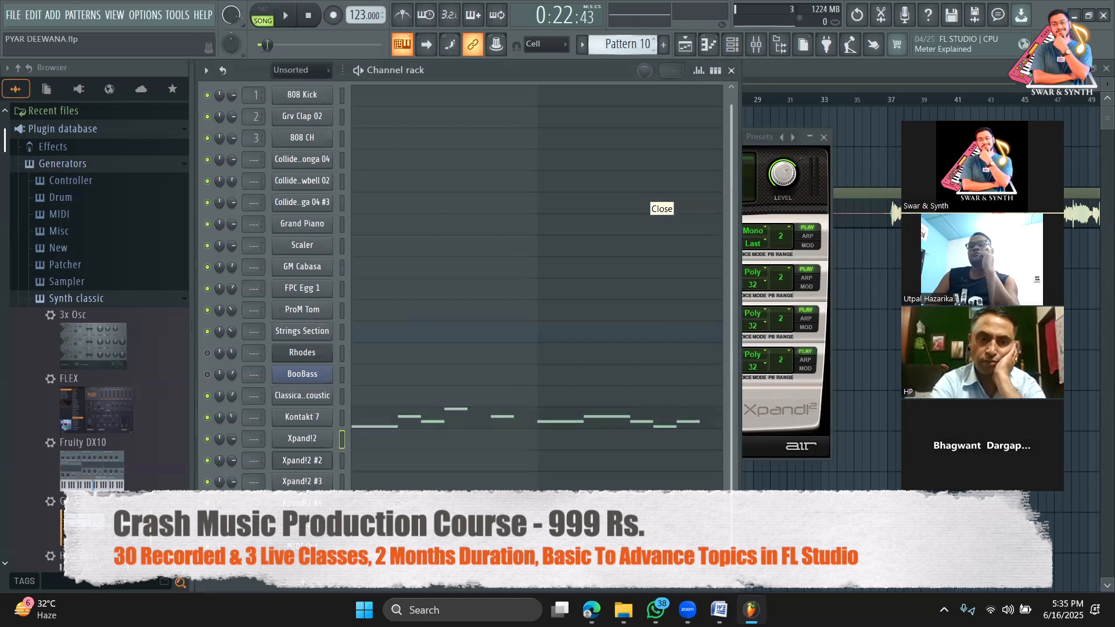
click(434, 547)
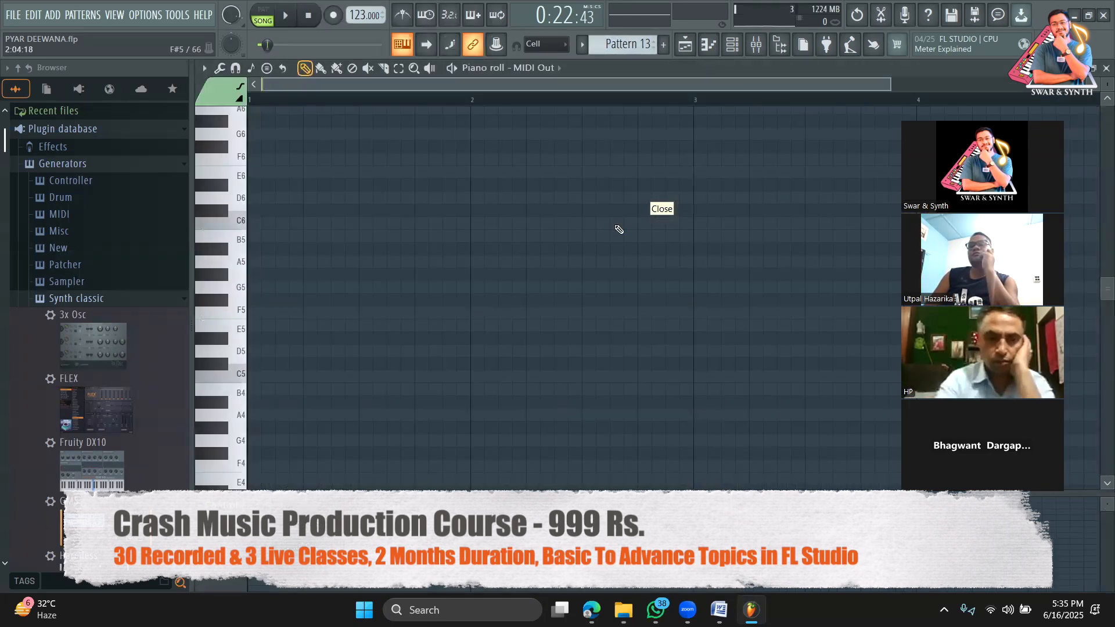
key(F6)
right_click(327, 536)
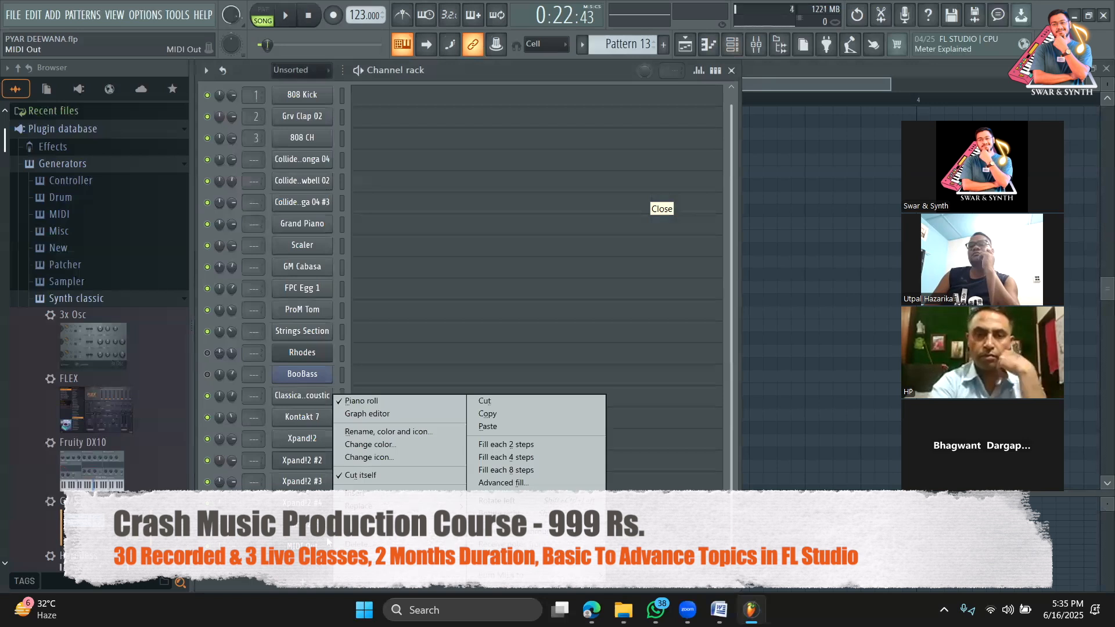
click(517, 428)
key(F7)
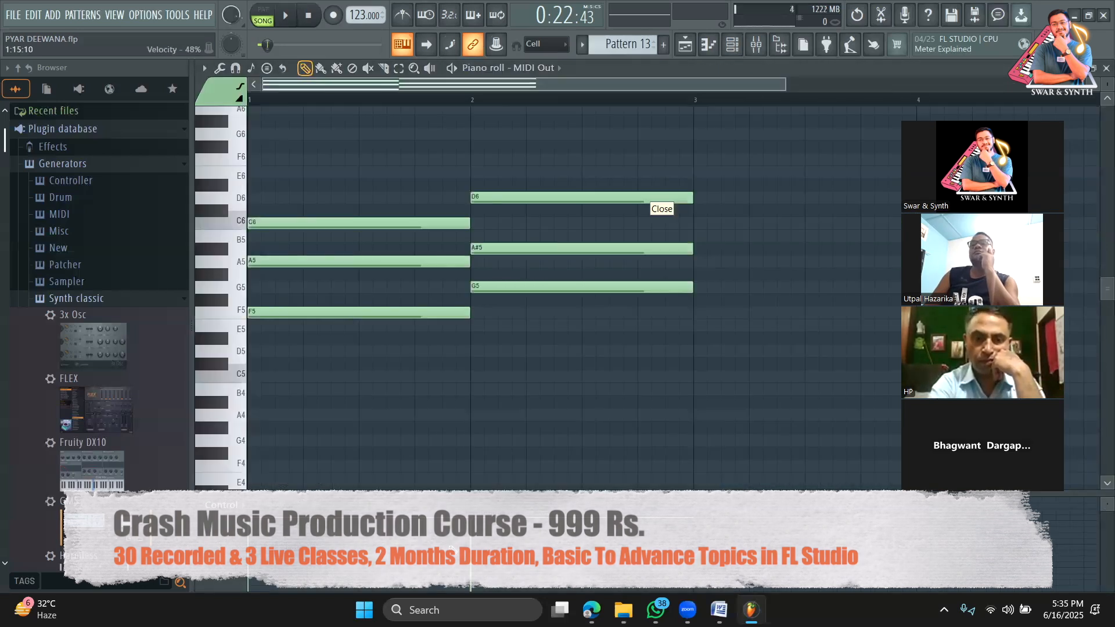
Duplicate all the MIDI Out chord notes into the octaves below and above as a scale guide
key(ctrl+a)
drag(289, 314, 269, 468)
scroll(456, 354, up, 5)
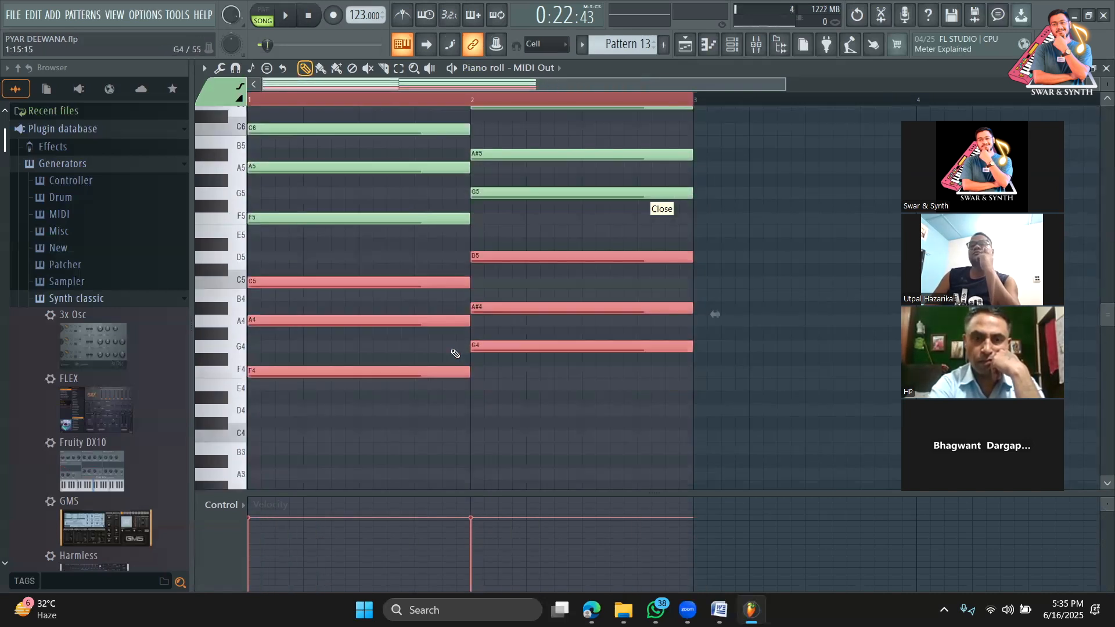
Audition Xpand!2 #5 from its piano roll, and open the piano roll of Xpand!2 #2 to try its notes over the ghost chords
click(740, 52)
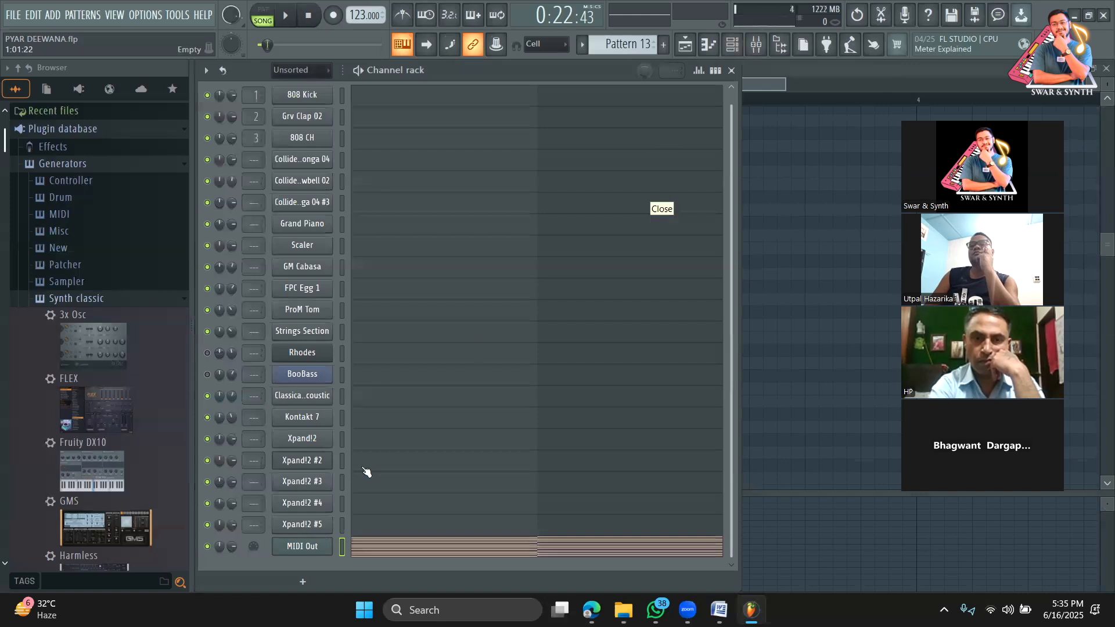
click(364, 531)
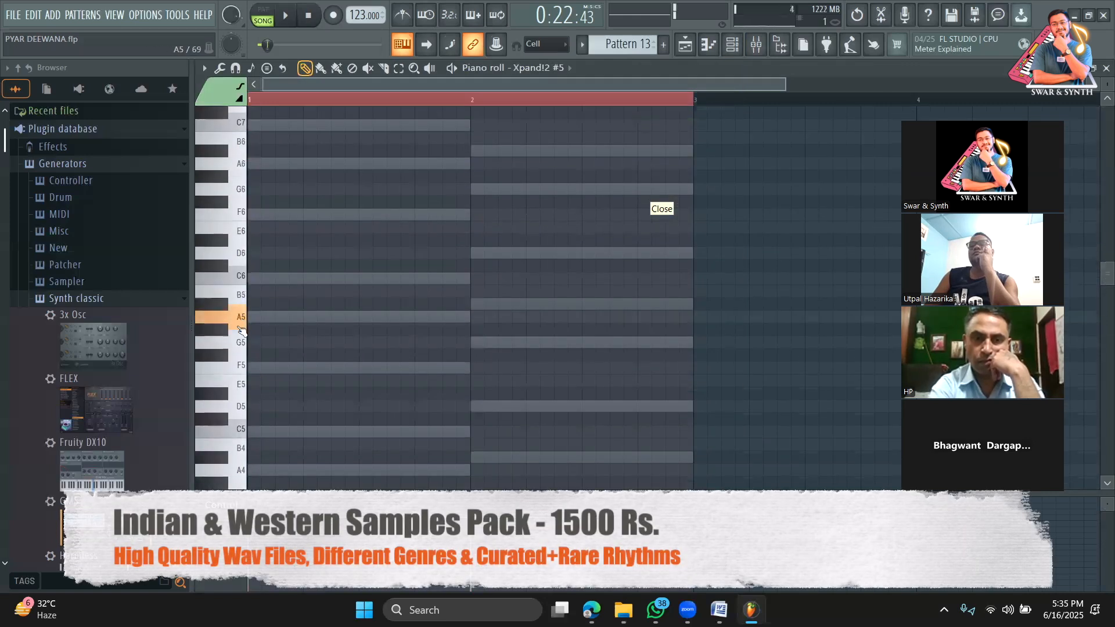
click(733, 47)
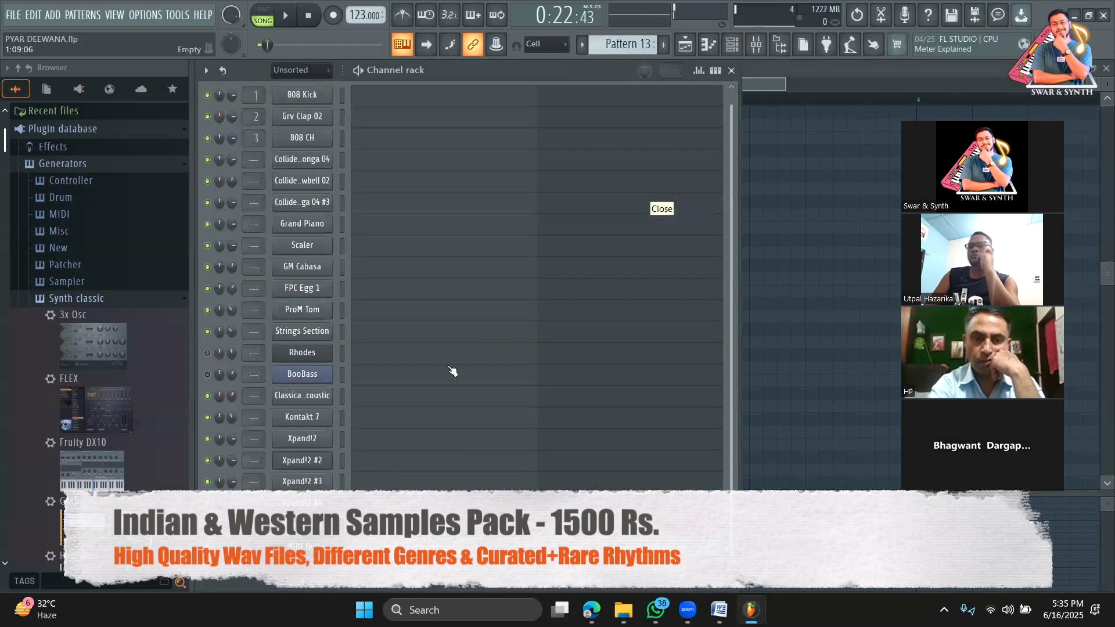
click(364, 464)
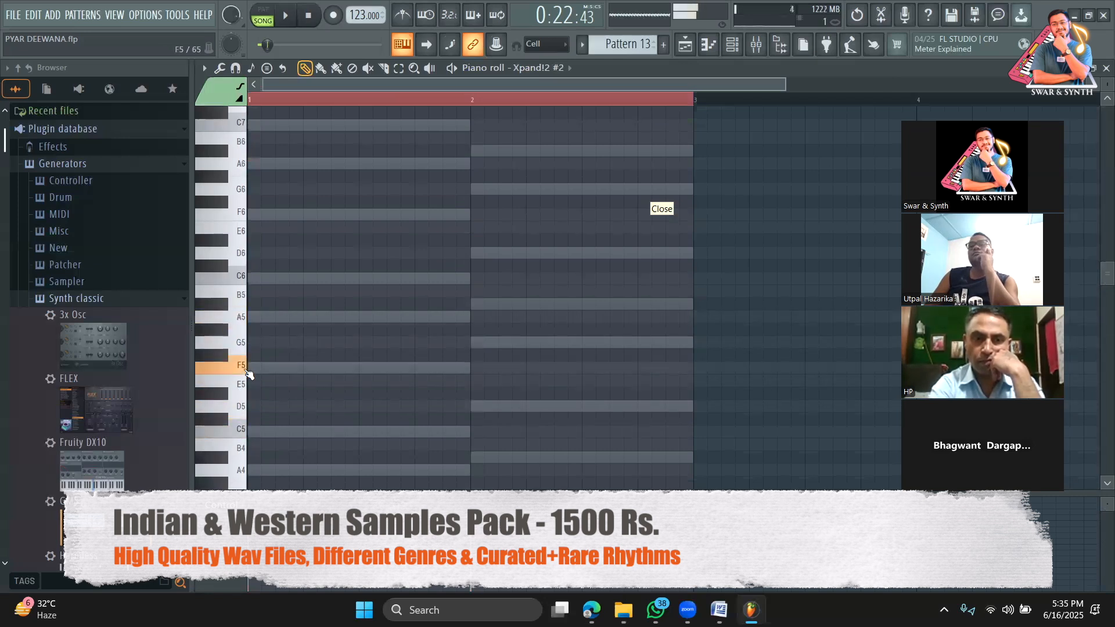
Draw one-bar F5, C6 and A5 notes at the start of bar 1 in the Xpand!2 #2 piano roll
scroll(248, 375, down, 3)
click(251, 410)
drag(251, 411, 250, 281)
scroll(259, 256, up, 1)
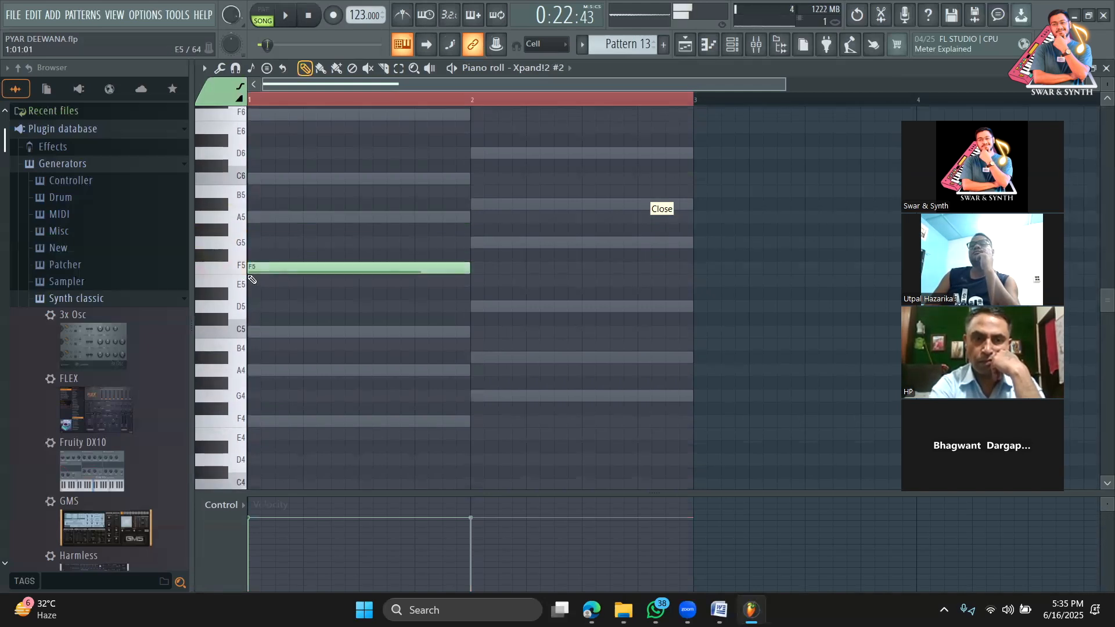
click(258, 178)
click(254, 217)
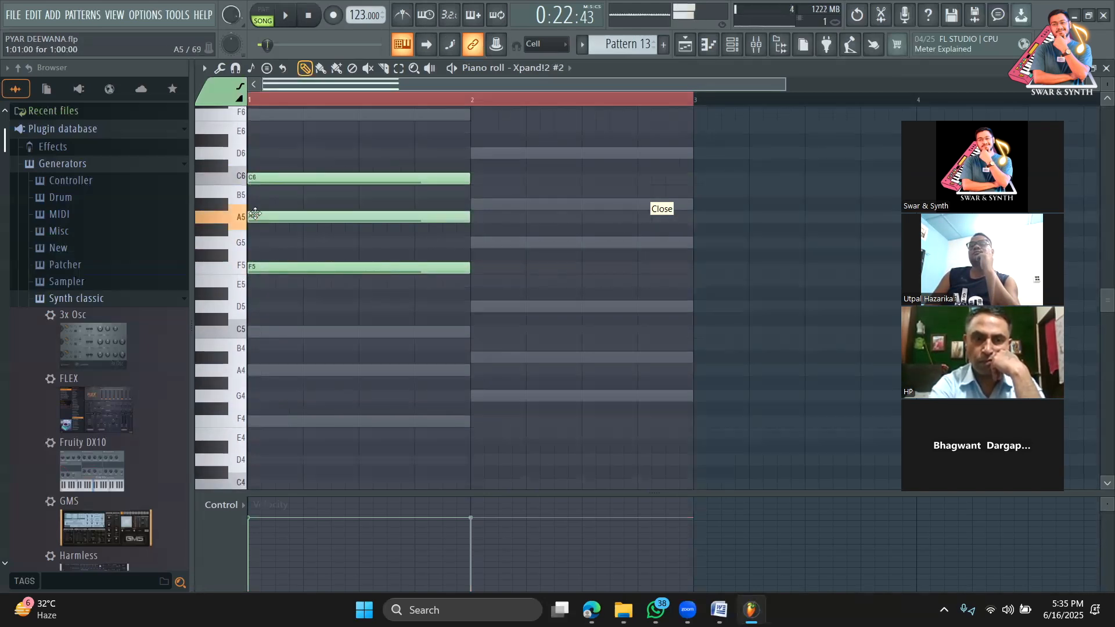
Delete the long C6 and F5 notes, shorten A5 to one beat, and place a one-beat C6 on beat 2
right_click(289, 181)
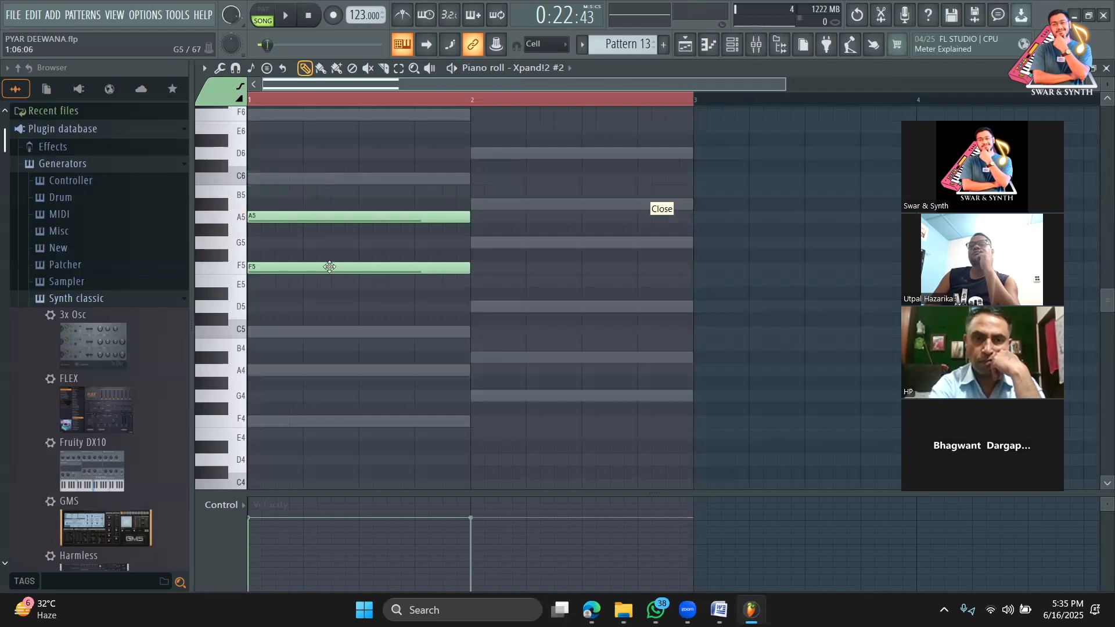
right_click(331, 267)
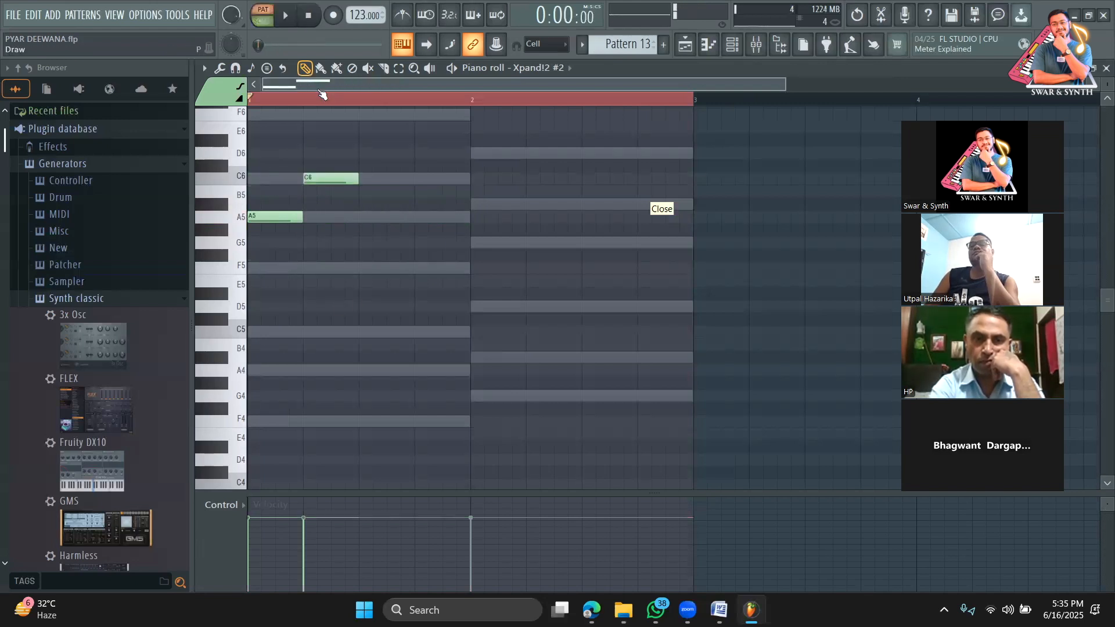
key(space)
key(space)
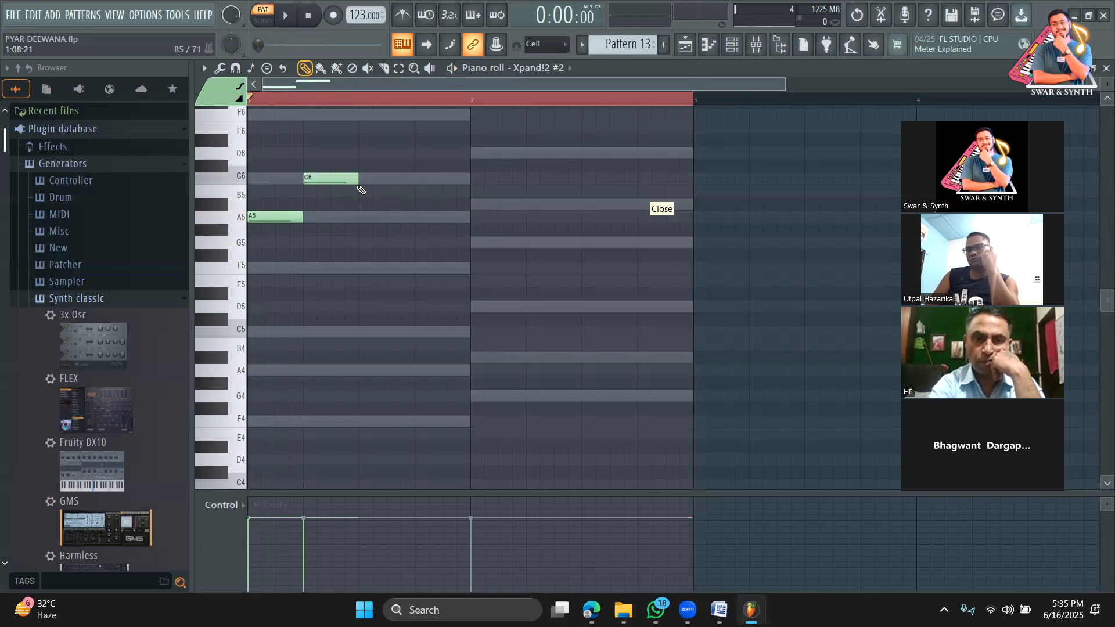
Shorten C6 to two steps, follow it with a two-step A5 at 1:07:00, and add F5 on beat 4 while auditioning
key(space)
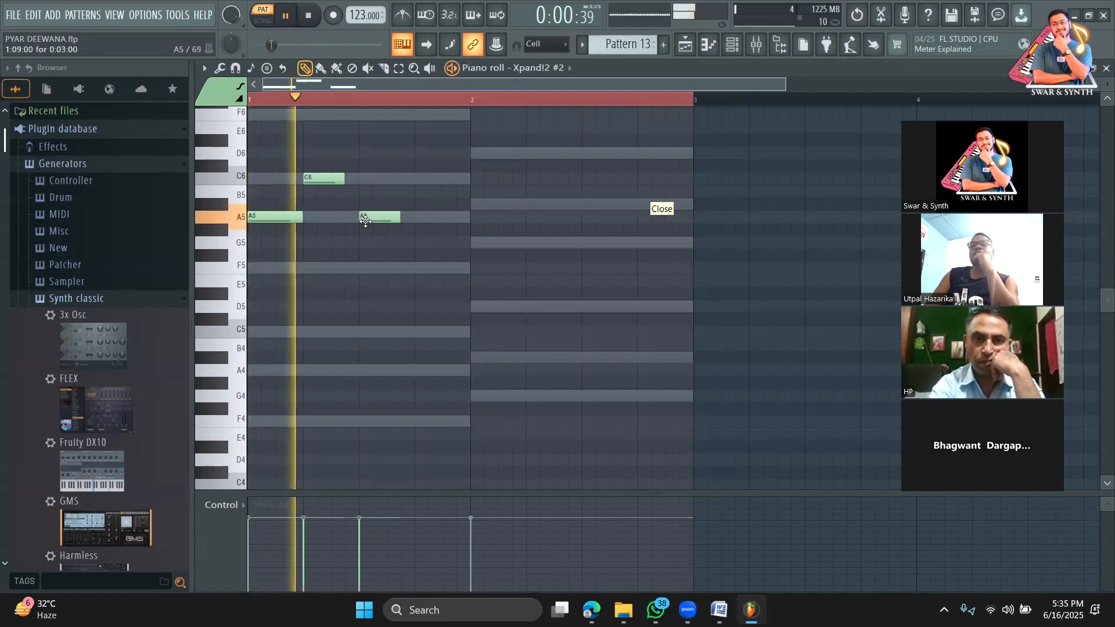
click(423, 265)
key(space)
scroll(422, 269, up, 2)
scroll(422, 269, up, 1)
key(space)
key(space)
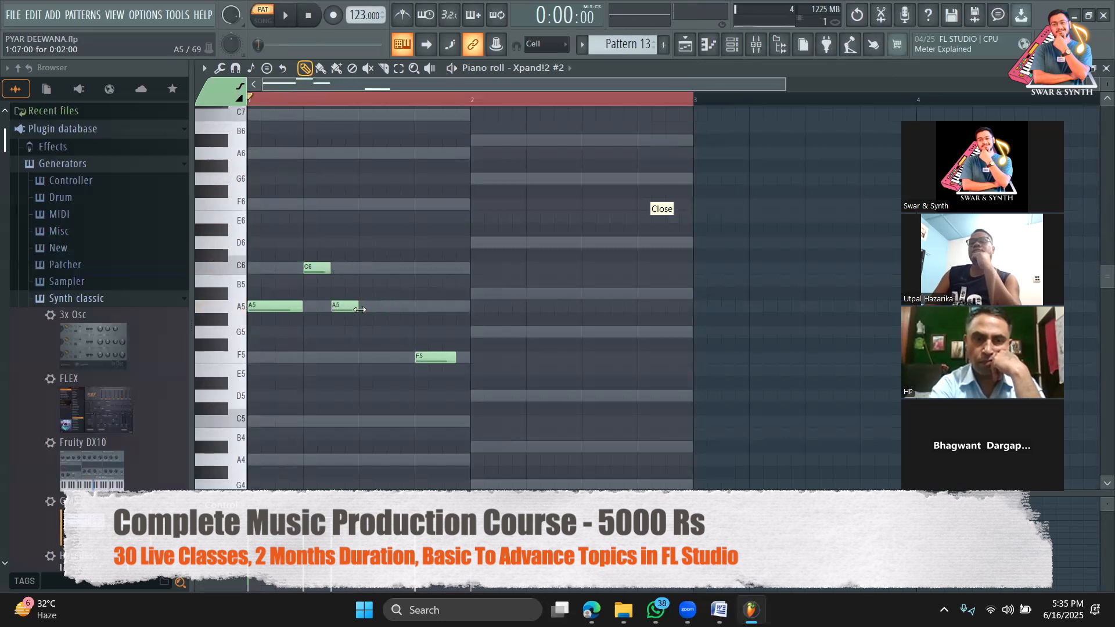
Turn the F5 note into a two-step G5 at 1:09:00 and play the phrase back
key(space)
key(space)
mouse_move(400, 344)
mouse_down()
mouse_move(378, 204)
mouse_move(383, 356)
mouse_move(383, 332)
mouse_up()
key(space)
key(space)
key(space)
key(space)
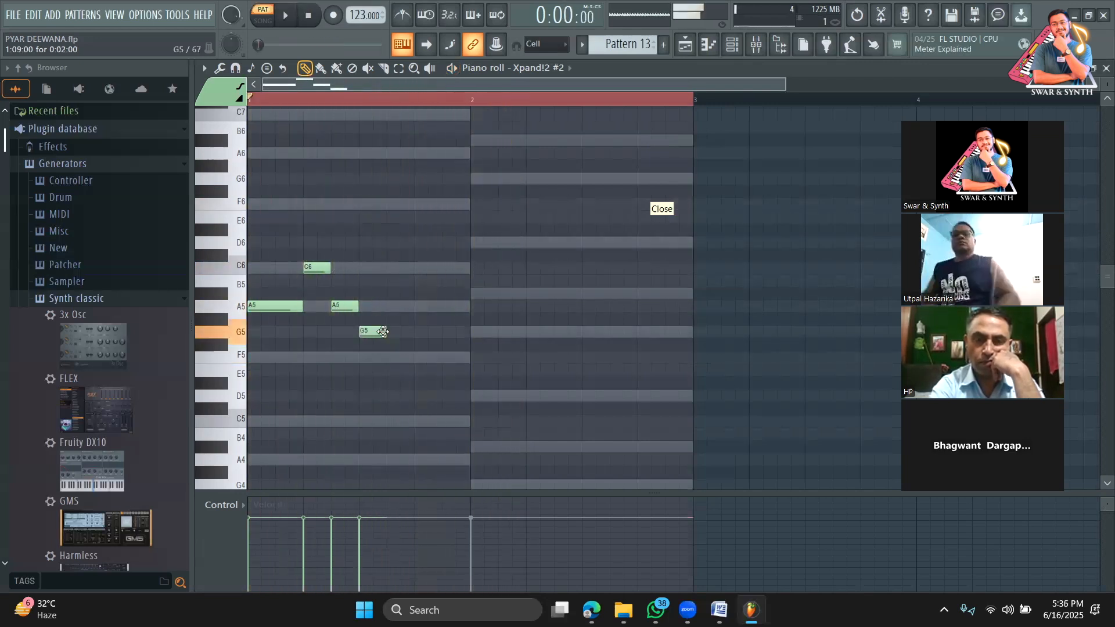
key(space)
key(space)
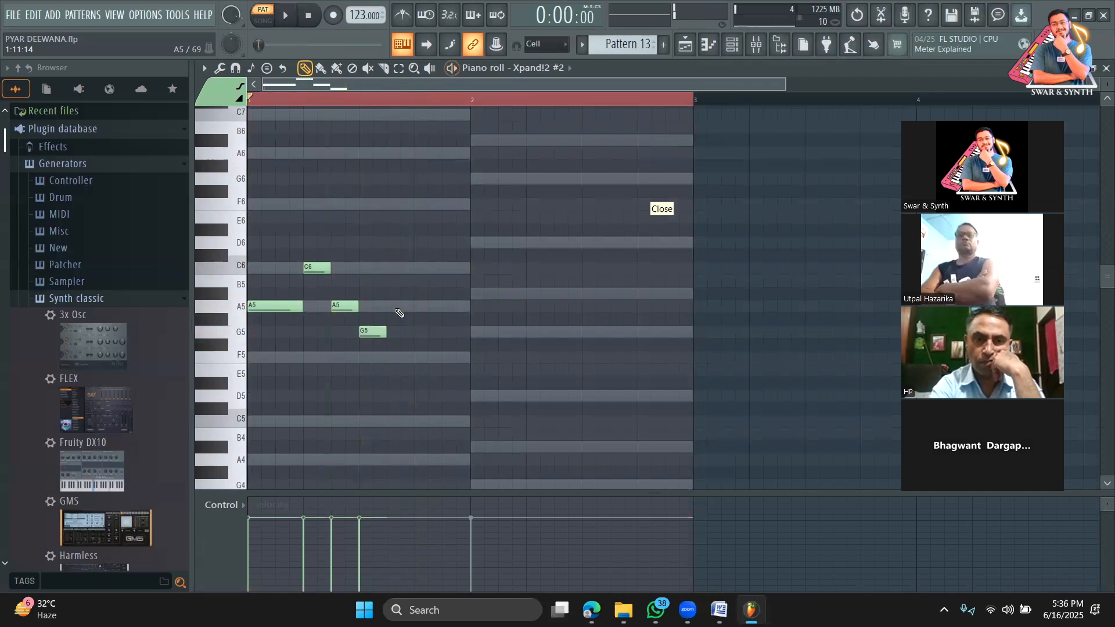
Move the G5 note to start halfway through beat 3 and replay the phrase
key(space)
key(space)
click(368, 331)
drag(414, 331, 428, 331)
key(space)
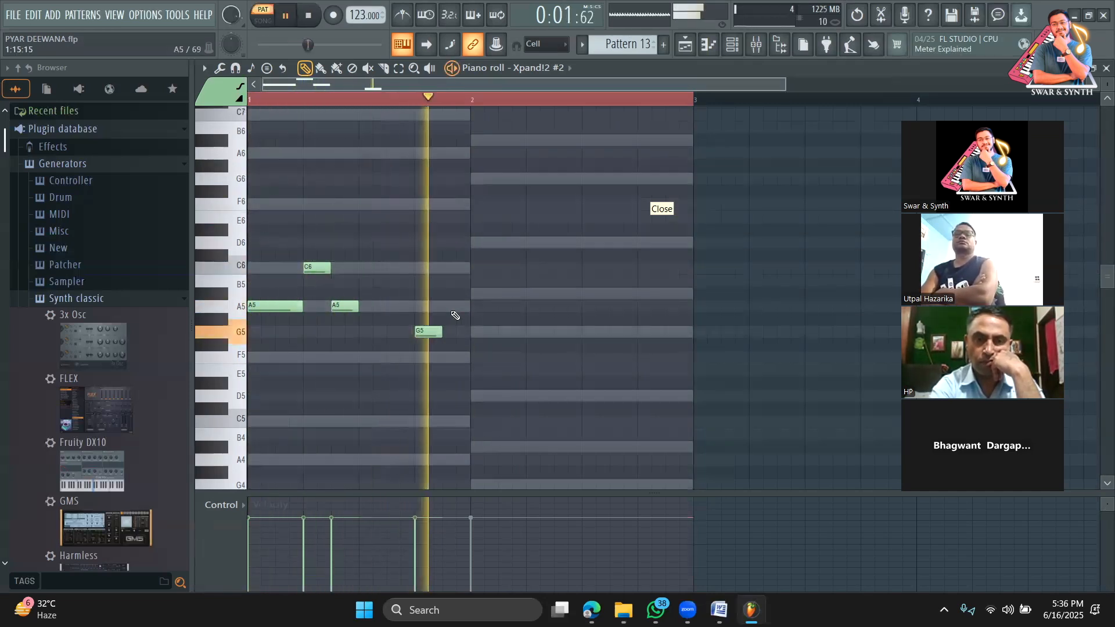
key(space)
key(space)
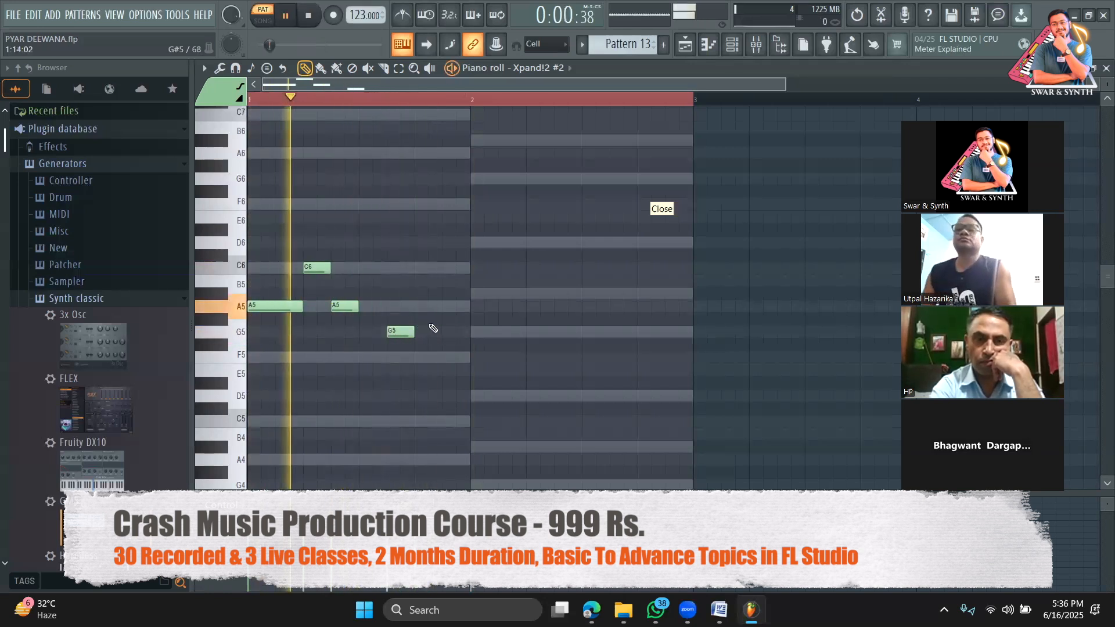
Add a two-step A5 note on beat 4 at 1:13:00 and listen to the completed bar
click(433, 319)
key(space)
right_click(436, 319)
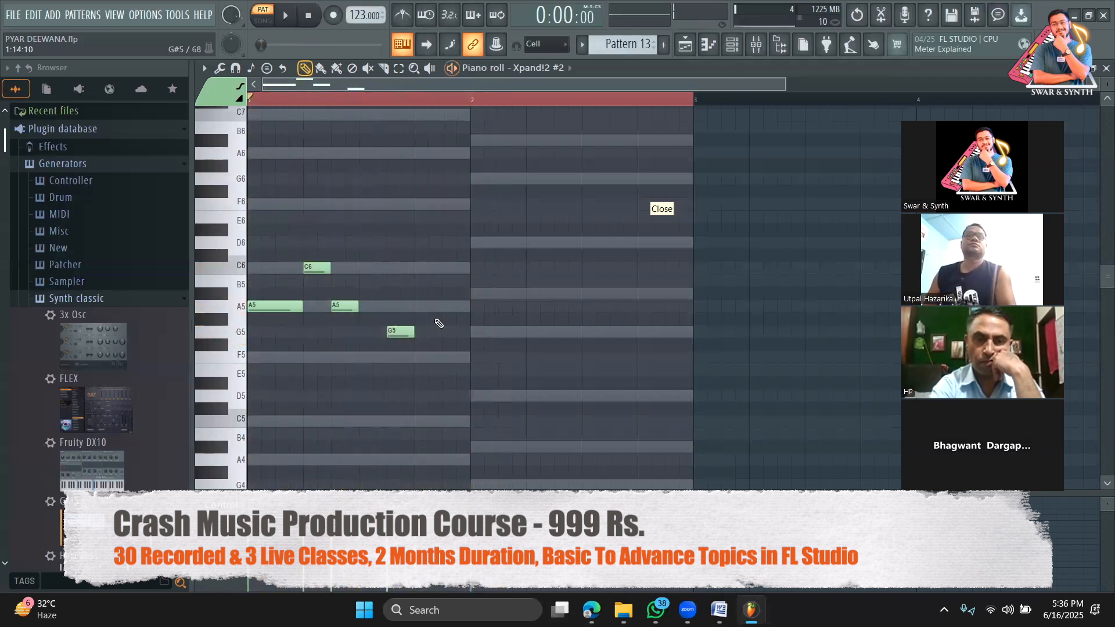
key(space)
click(428, 306)
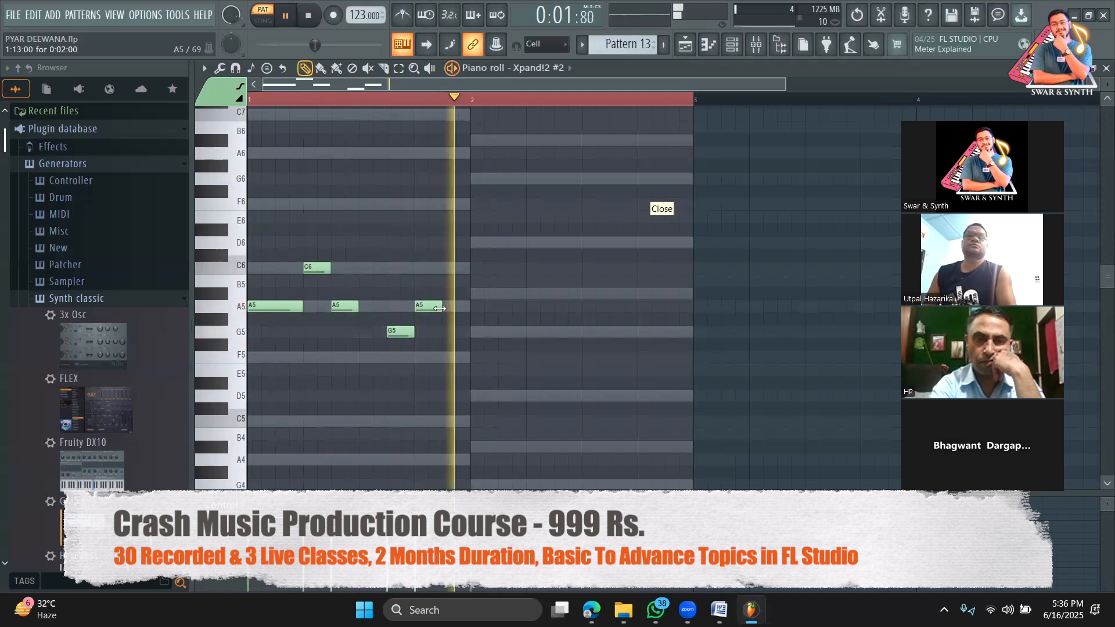
key(space)
Duplicate the whole bar 1 phrase into bar 2 and play both bars
key(ctrl+a)
drag(270, 311, 493, 307)
click(513, 355)
key(space)
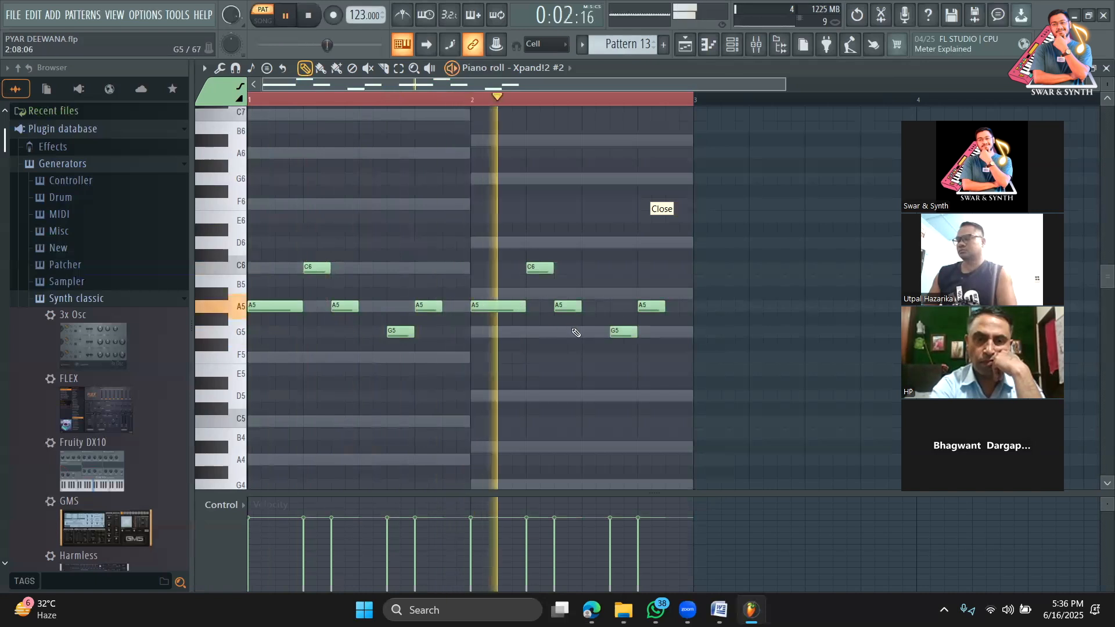
key(space)
Place Pattern 13 on Track 5 at bar 9 of the playlist, unmute Track 2, and play the song from there
click(686, 44)
click(452, 278)
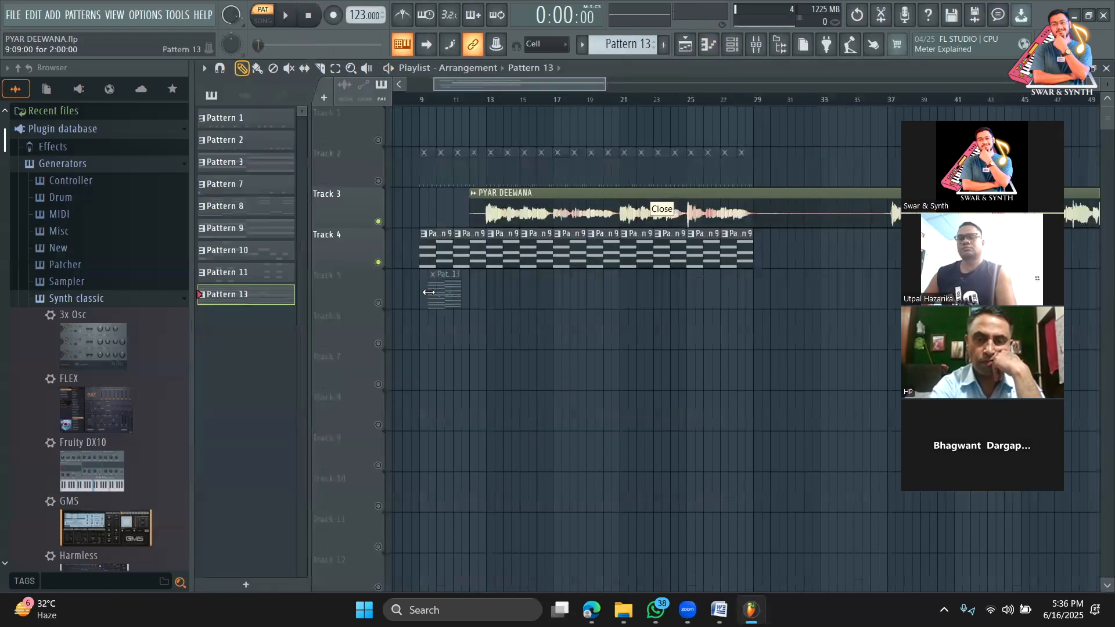
click(378, 181)
key(l)
click(421, 100)
key(space)
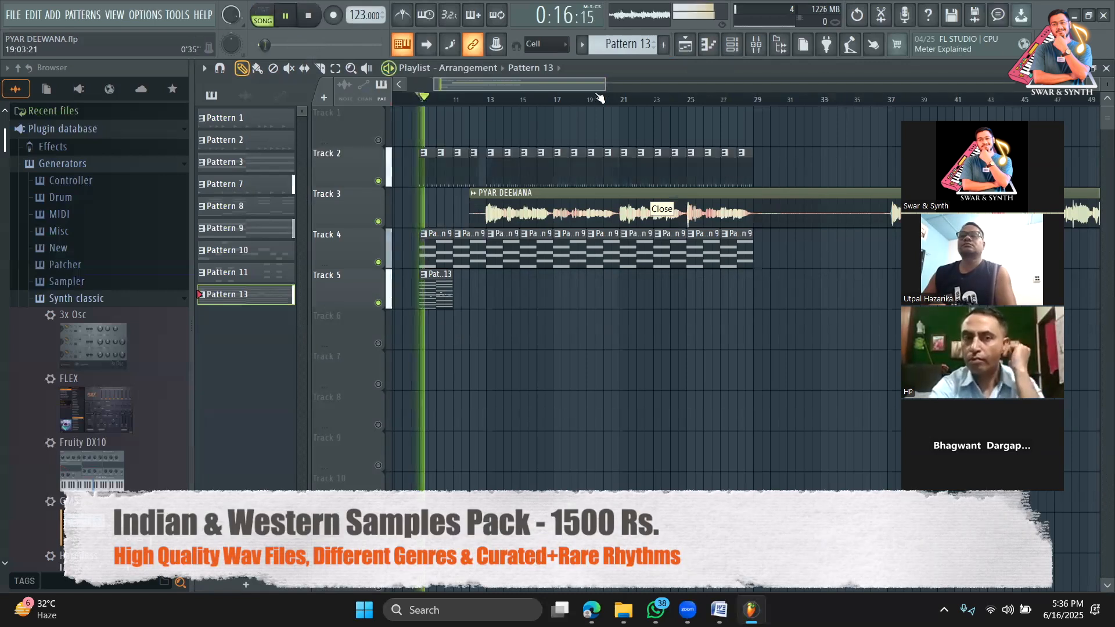
Stop playback and move the Pattern 13 clip on Track 5 to bar 5
drag(605, 84, 503, 89)
key(space)
drag(581, 297, 497, 295)
Fill bars 5 to 8 with Pattern 9 clips on Track 4 and Pattern 7 clips on Track 2
click(595, 253)
click(546, 254)
click(493, 254)
click(596, 174)
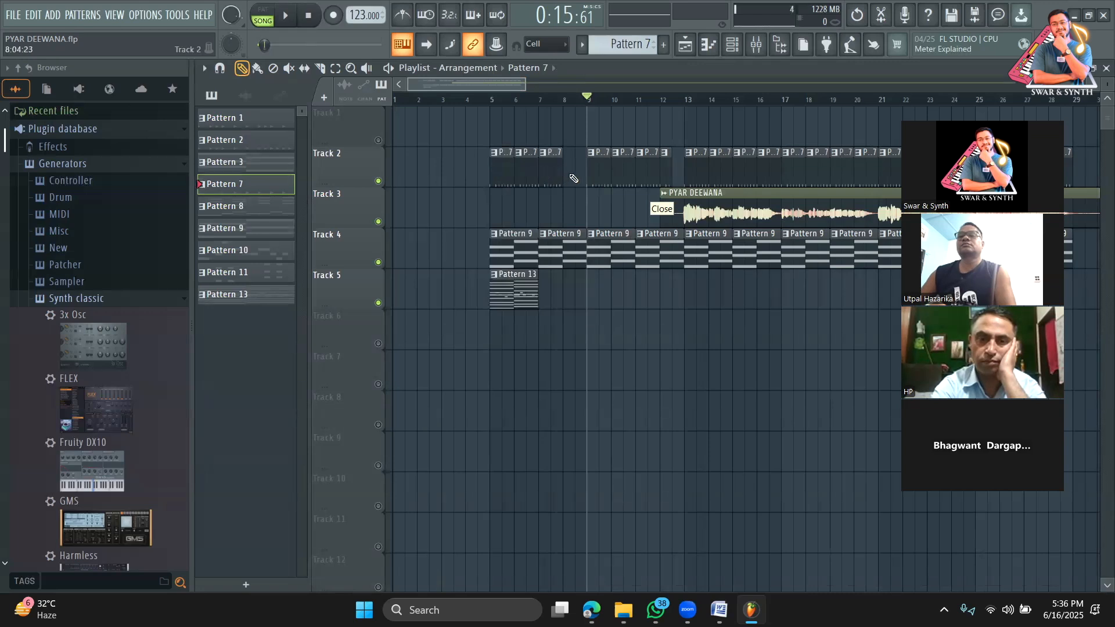
Play the arrangement from bar 5 to hear the melody over the chords and rhythm
click(502, 106)
key(space)
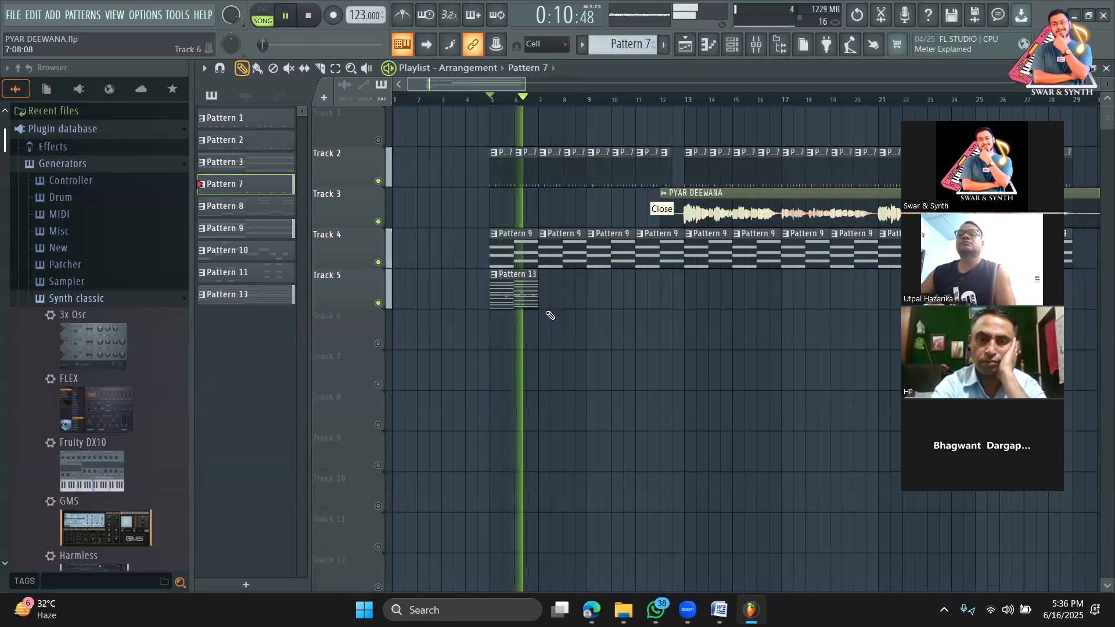
mouse_move(538, 299)
mouse_down()
mouse_move(585, 301)
mouse_move(535, 297)
mouse_up()
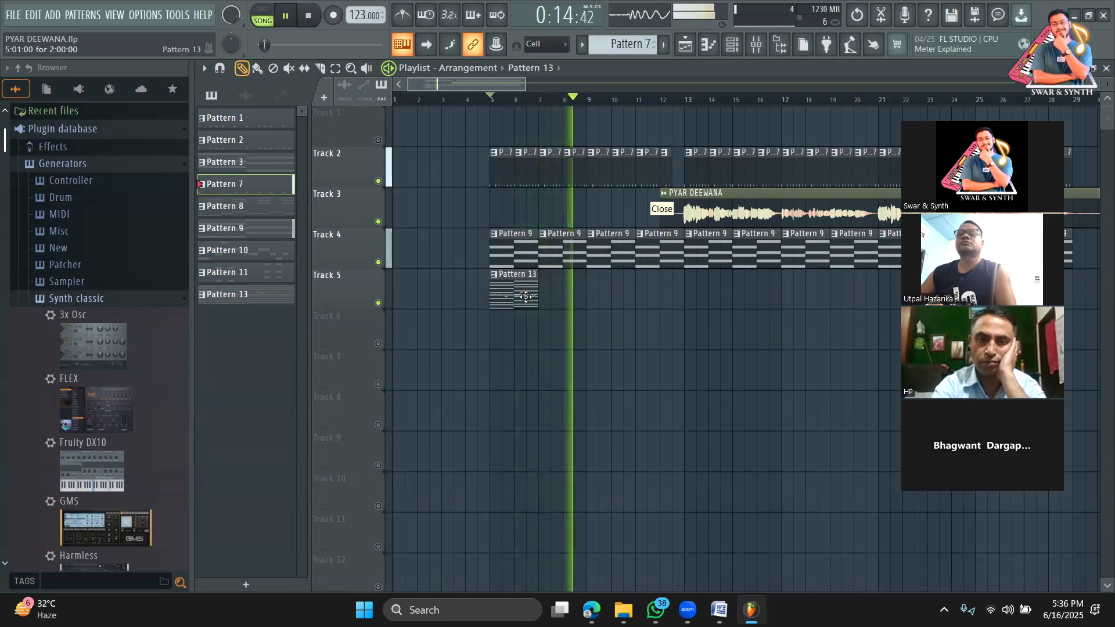
key(space)
Open Pattern 13's MIDI Out notes and duplicate all the guide chords into bars 3 and 4
double_click(525, 297)
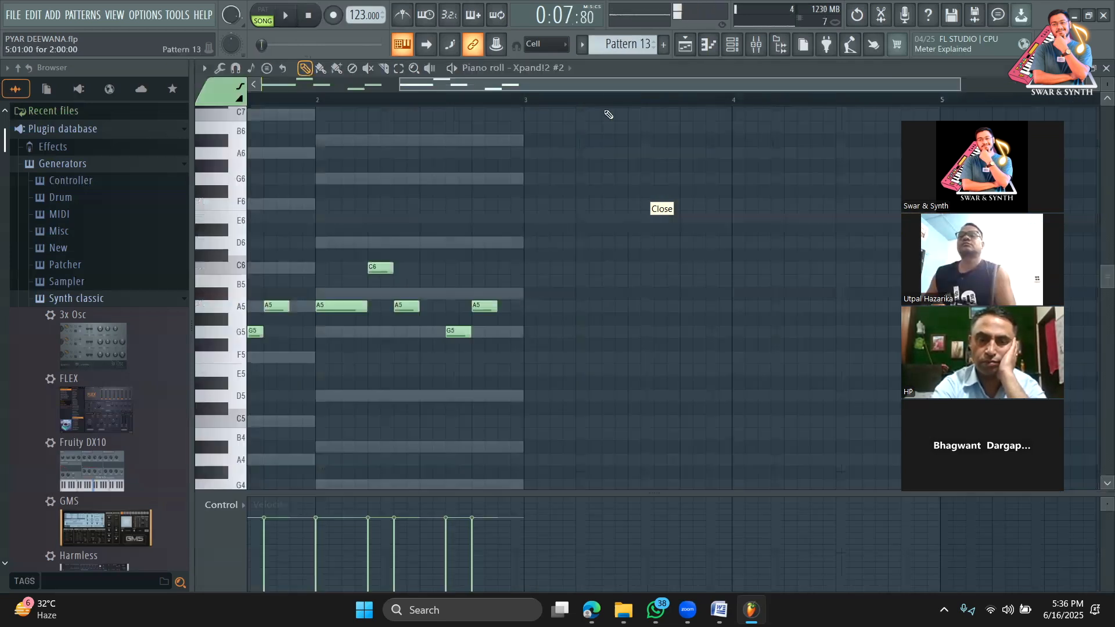
click(732, 44)
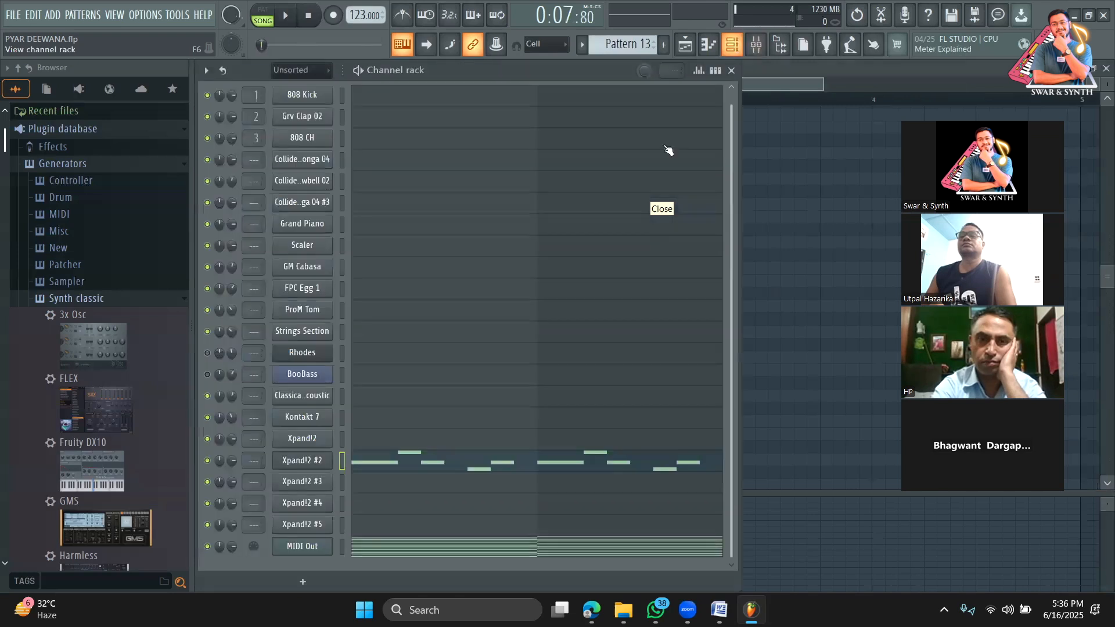
click(474, 554)
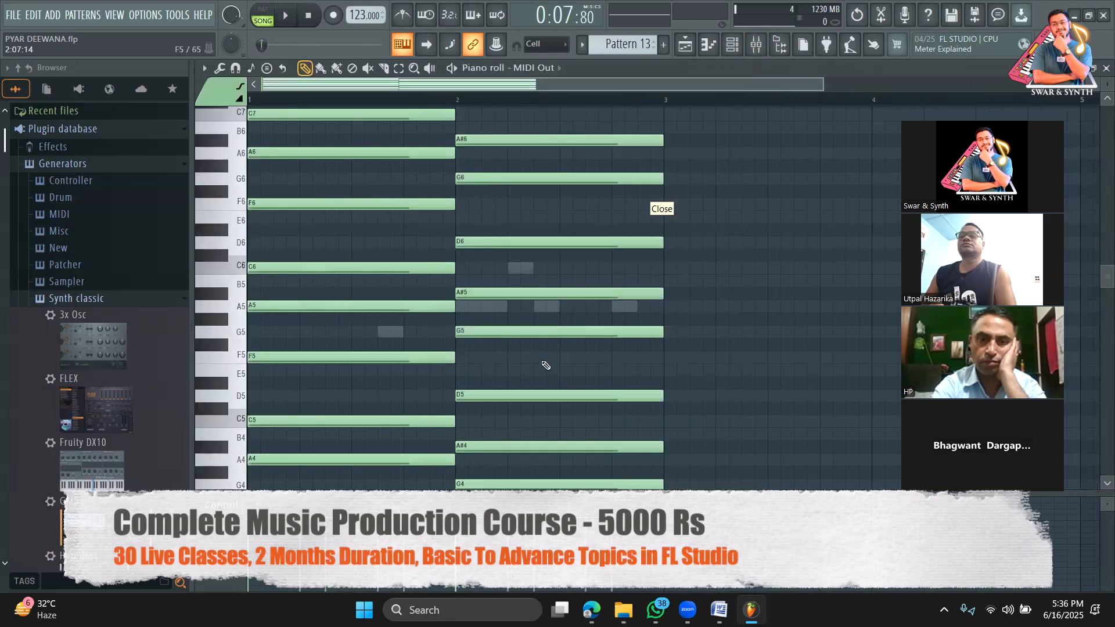
scroll(546, 365, down, 3)
key(ctrl+a)
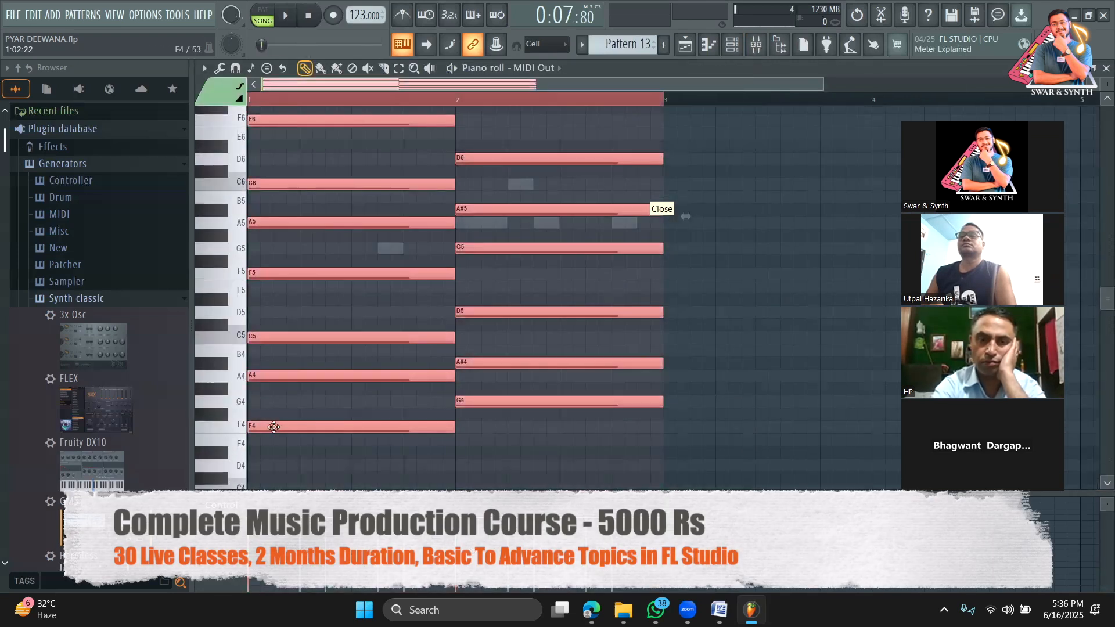
key(ctrl+b)
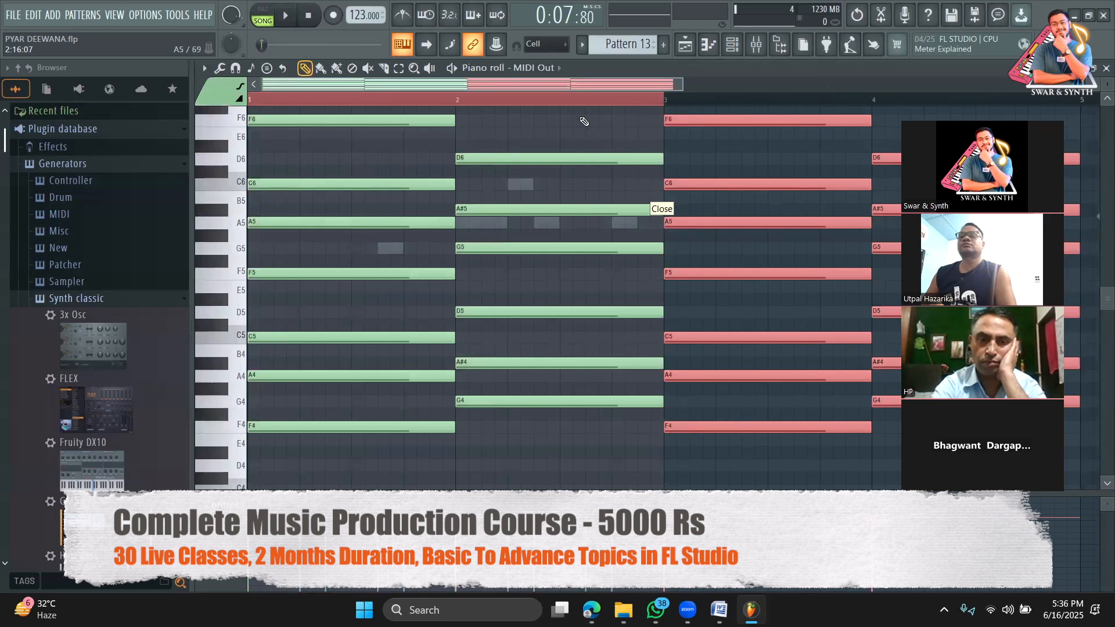
Extend the guide chords through bar 8 by copying the two-bar progression into bars 5–6 and 7–8
drag(578, 82, 698, 84)
drag(395, 430, 811, 430)
drag(699, 86, 779, 87)
drag(423, 430, 840, 435)
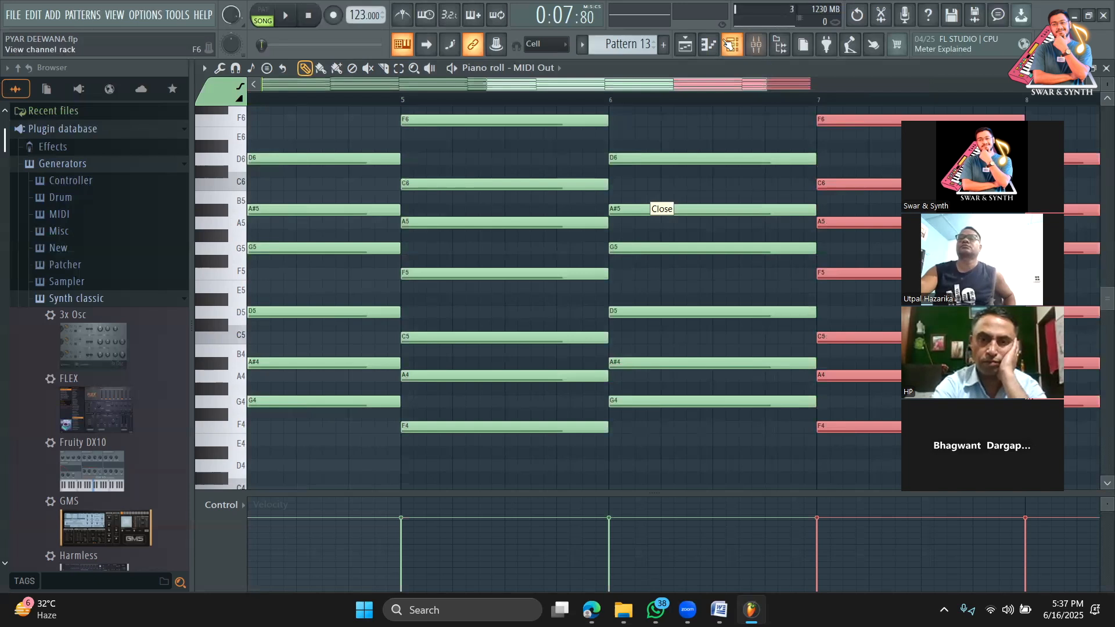
In the Xpand!2 #2 melody, add a one-bar G5 note at the start of bar 3 while playing back
click(728, 44)
click(450, 465)
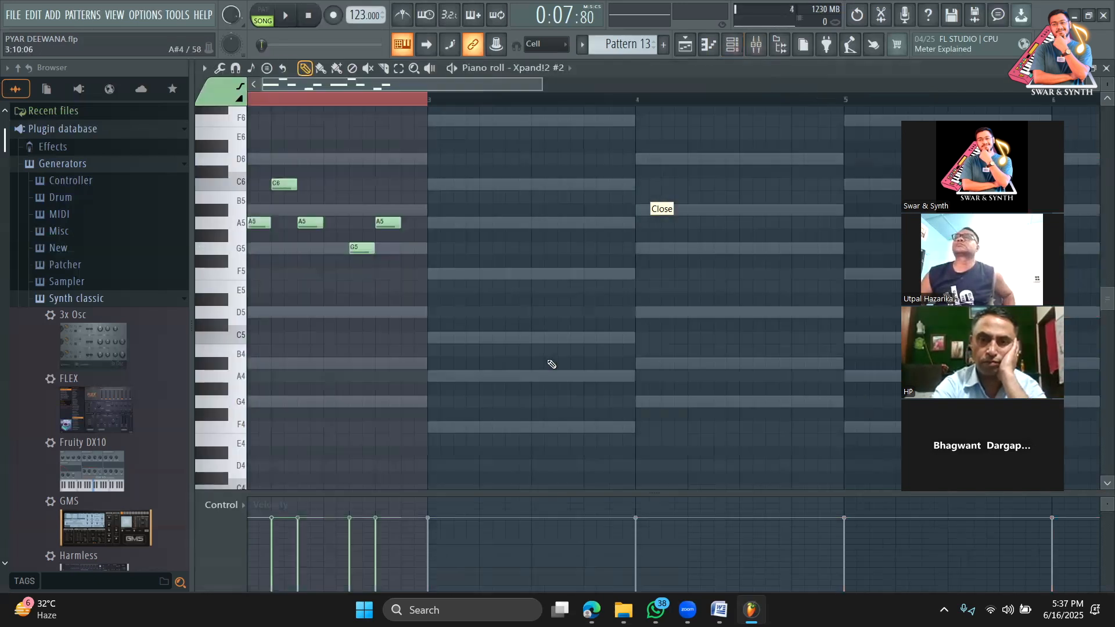
key(space)
scroll(547, 360, down, 3)
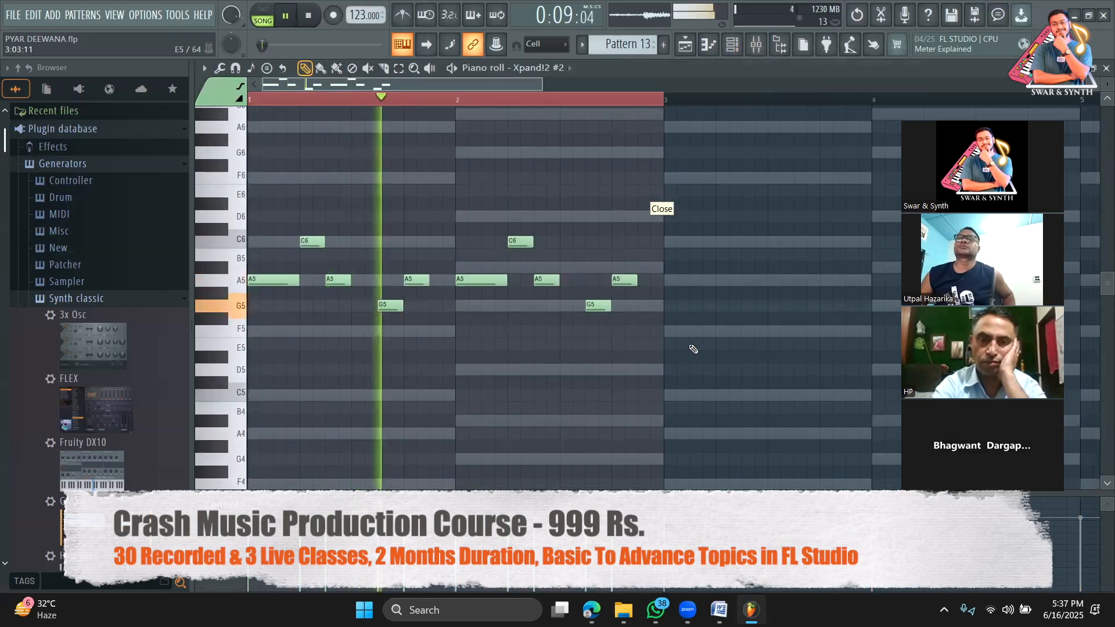
scroll(648, 279, right, 1)
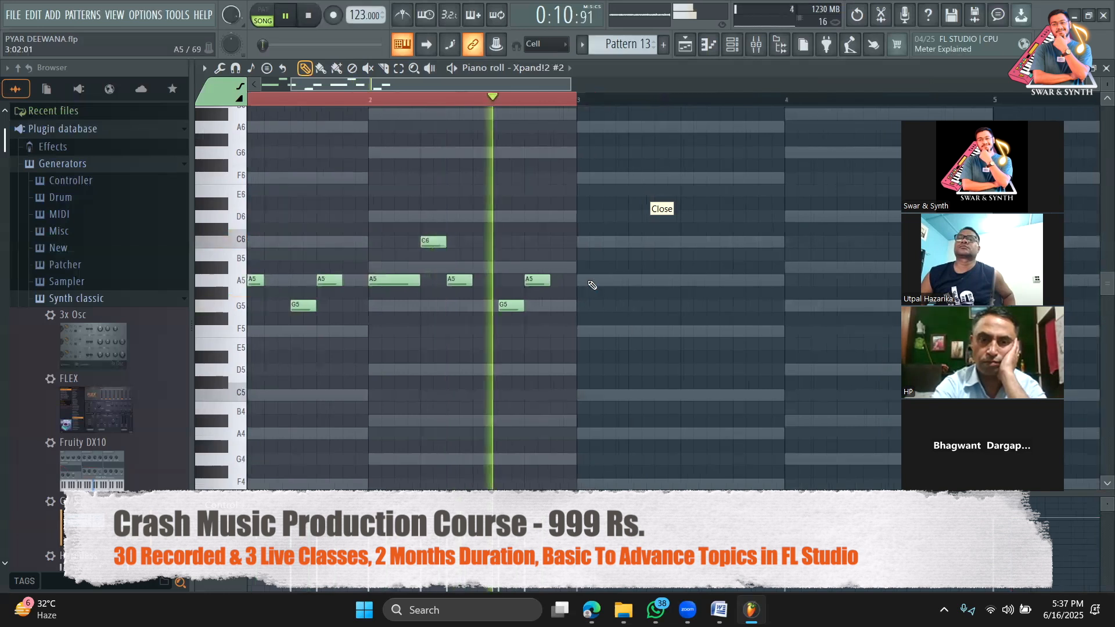
click(590, 282)
key(space)
drag(600, 280, 591, 308)
key(space)
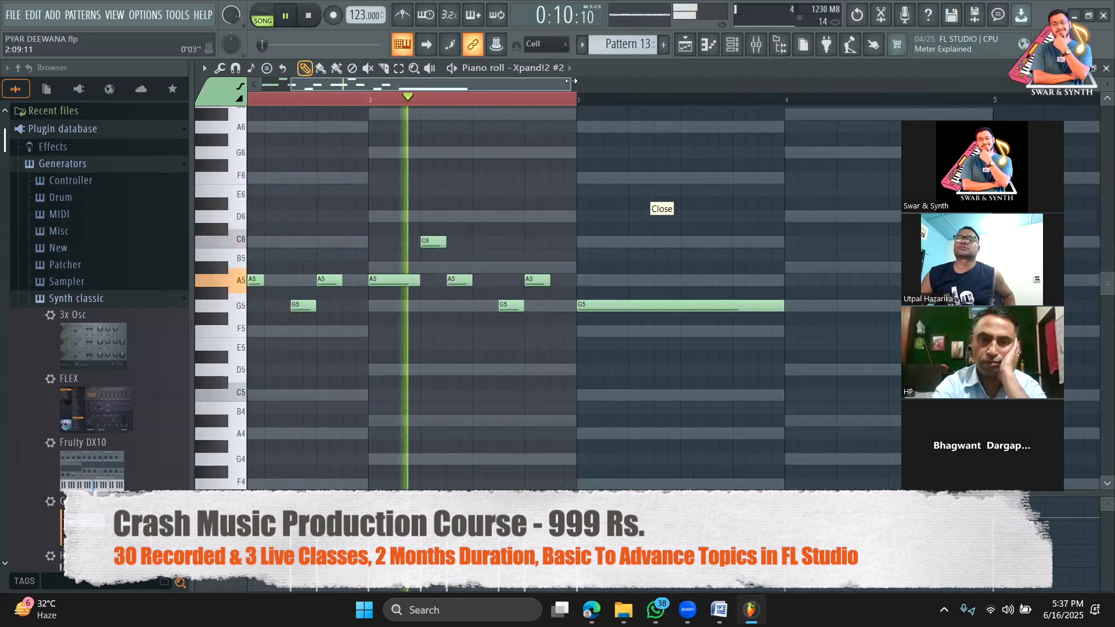
Raise the bar 3 note to C6, shorten it to half a bar, and follow it with a half-bar D6 at 3:09:00
scroll(649, 99, down, 2)
scroll(591, 304, right, 2)
drag(590, 304, 423, 244)
key(space)
key(space)
key(space)
drag(527, 88, 503, 91)
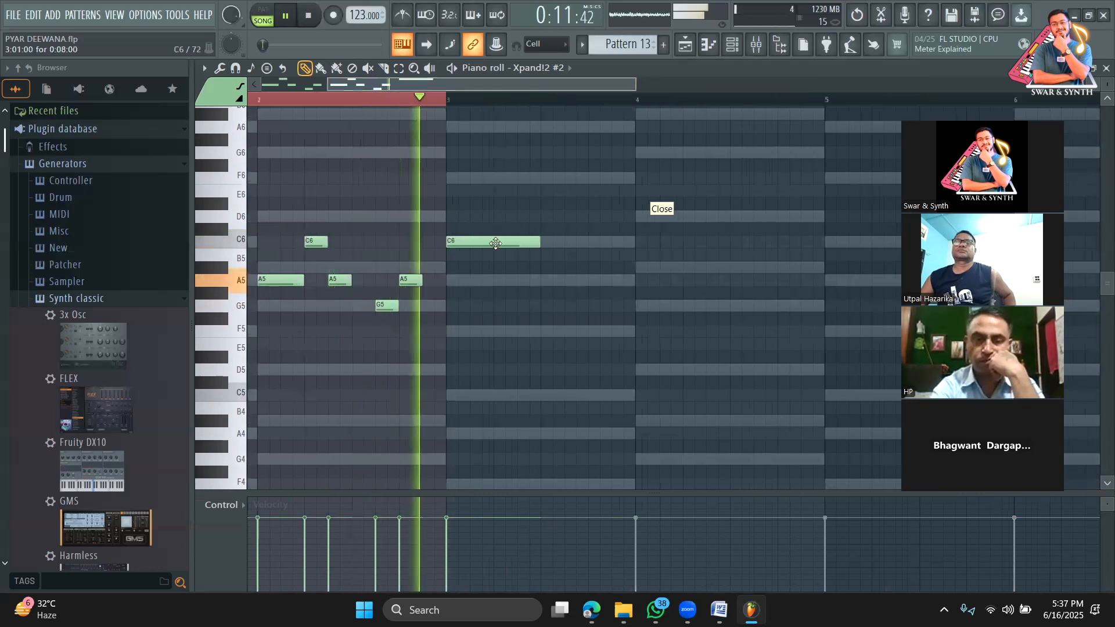
click(546, 217)
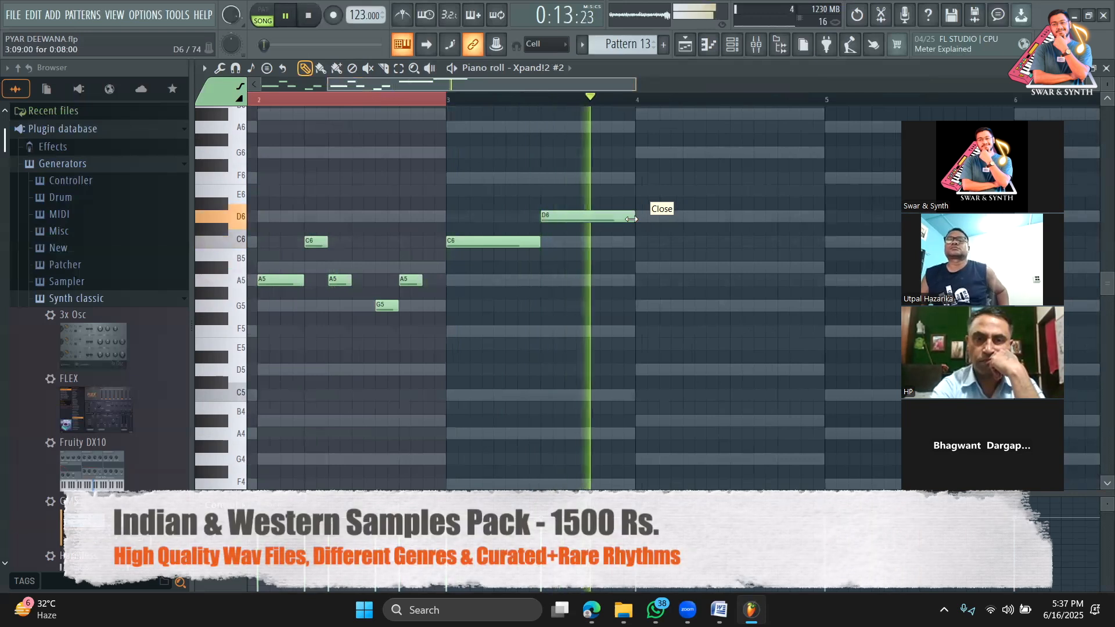
key(space)
Duplicate the entire three-bar melody, shift the copy to start exactly at bar 4, and deselect the notes
key(ctrl+a)
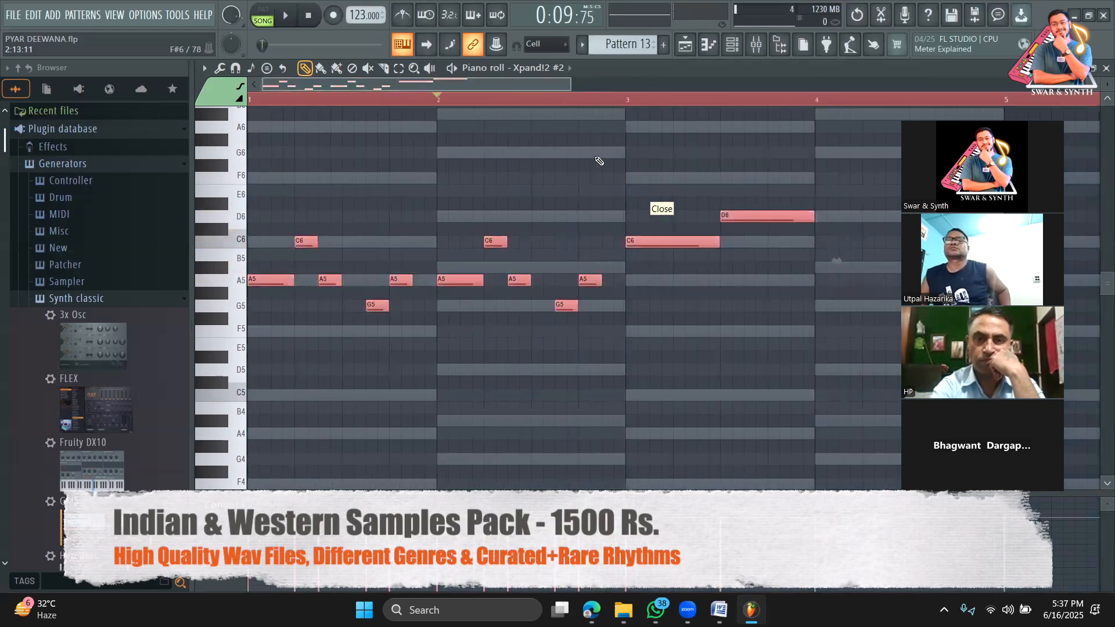
drag(574, 91, 695, 92)
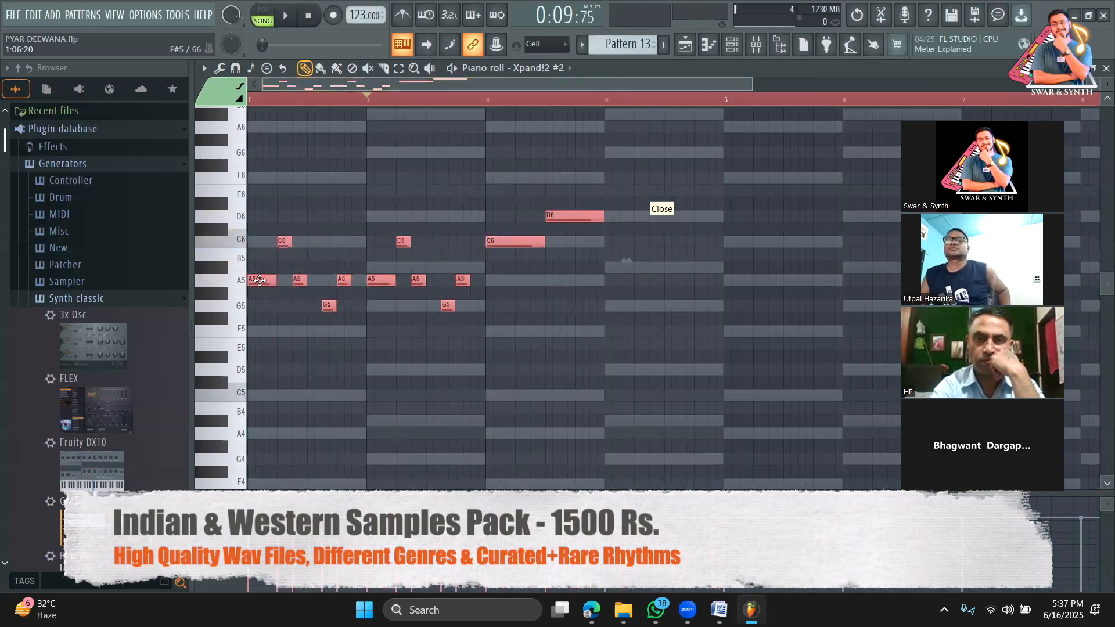
key(ctrl+b)
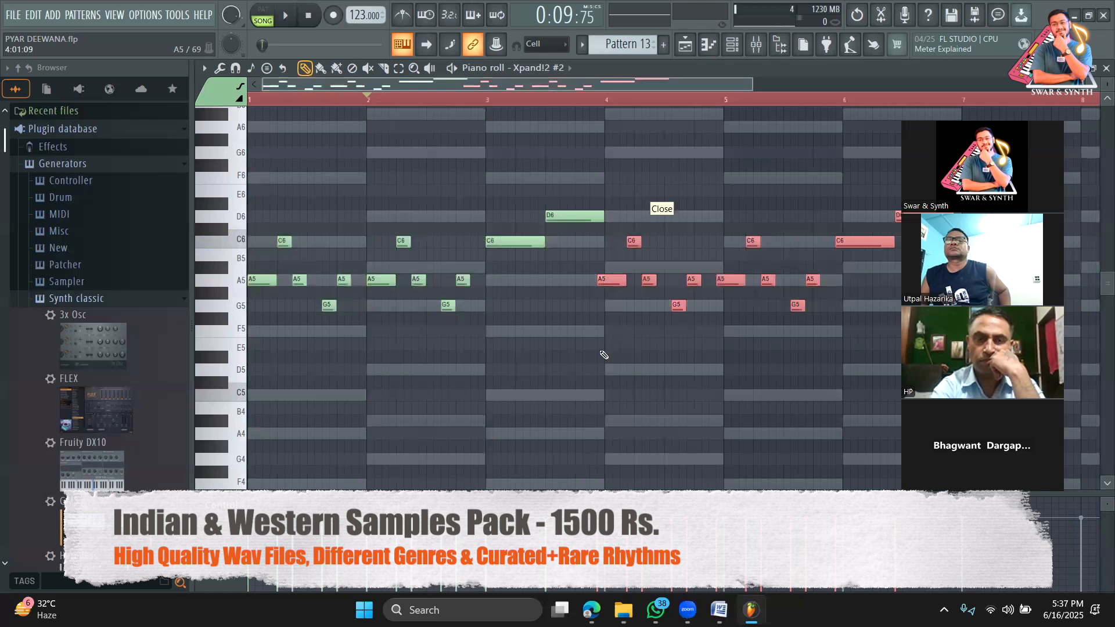
key(shift+Right)
key(ctrl+d)
key(space)
key(space)
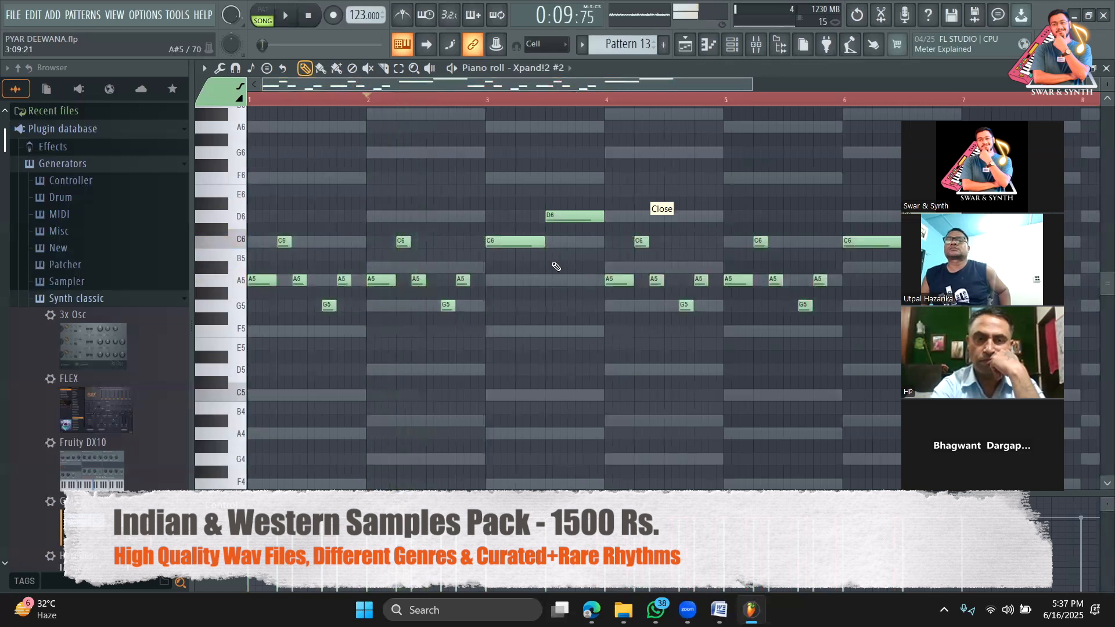
Try lowering the two half-bar notes in bar 6 to A#5 and G5 while playing the melody back
key(space)
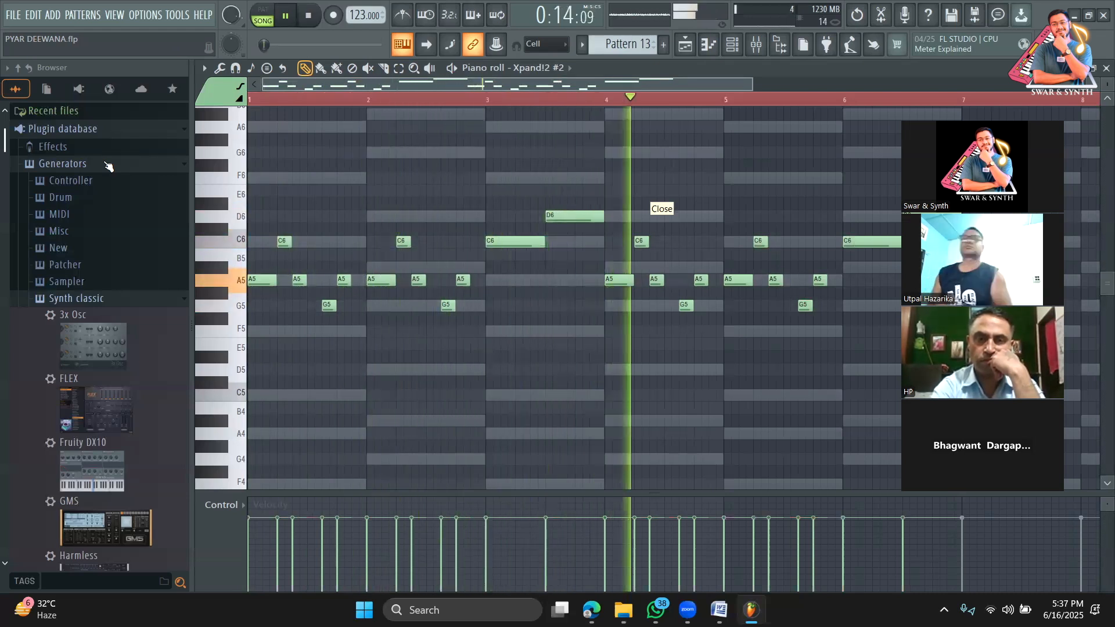
drag(412, 81, 595, 91)
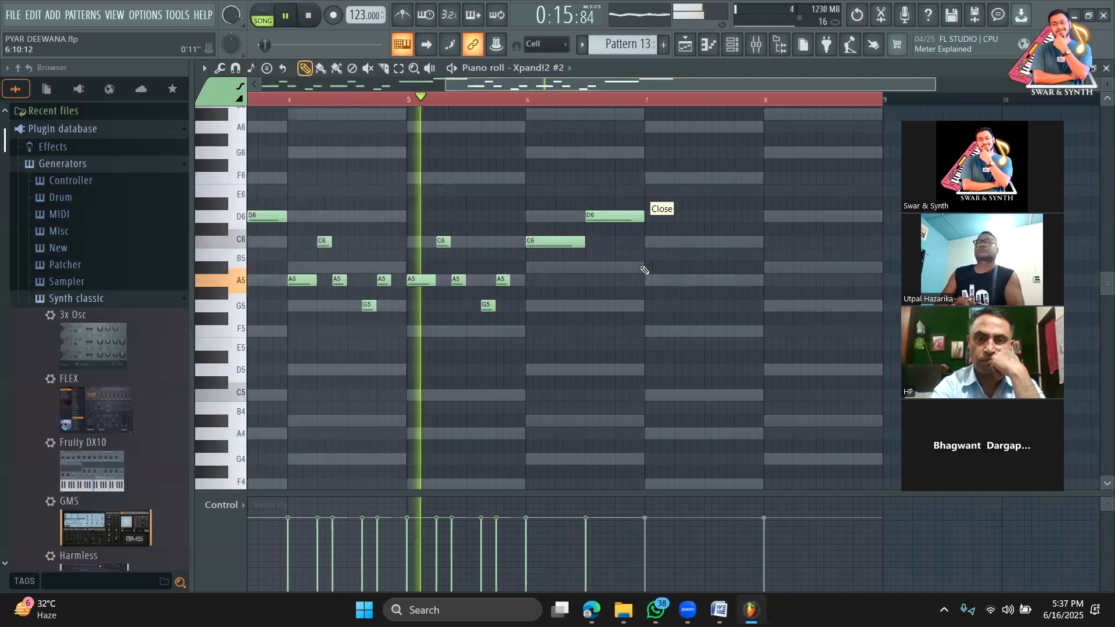
drag(604, 218, 604, 308)
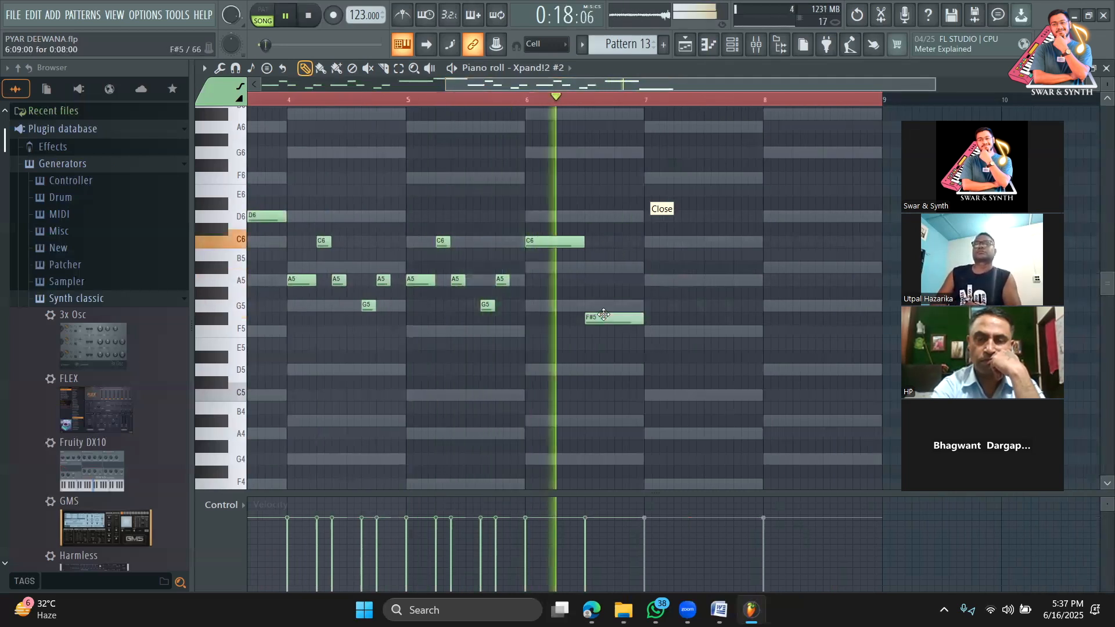
key(space)
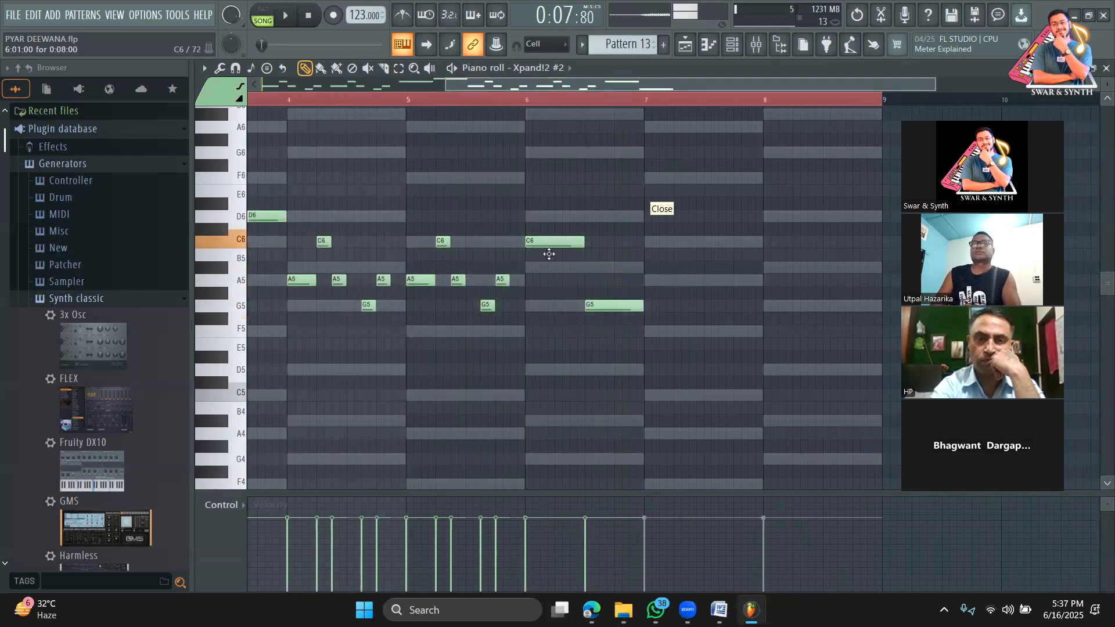
drag(549, 254, 555, 280)
key(space)
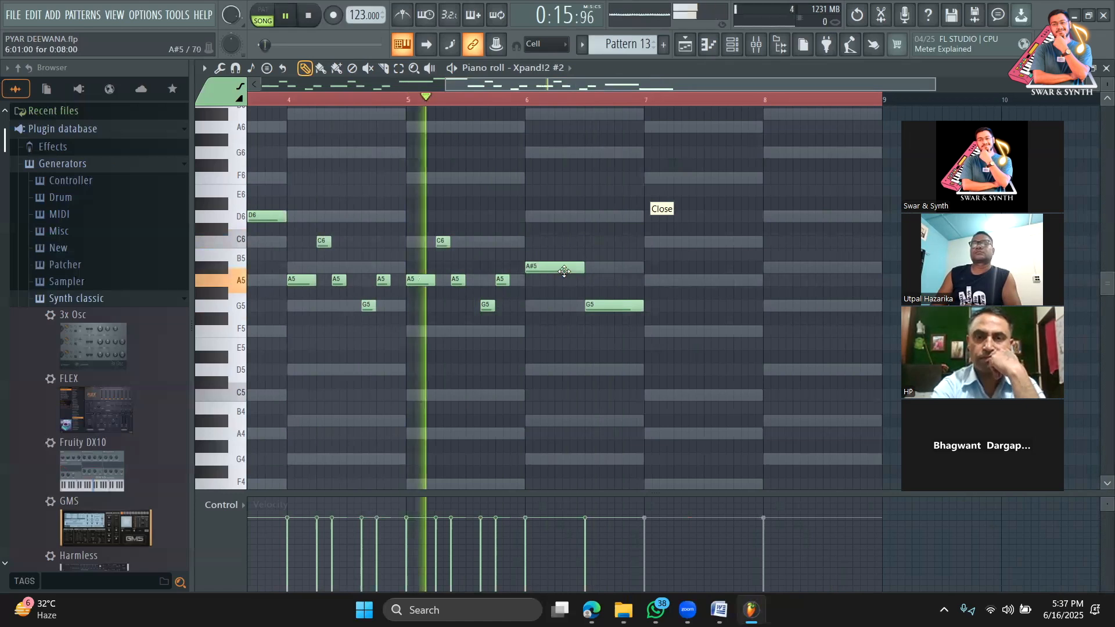
key(space)
Replace the A#5 at the start of bar 6 with an A5 of equal length, lower the following G5 to F5, and play it back
click(550, 283)
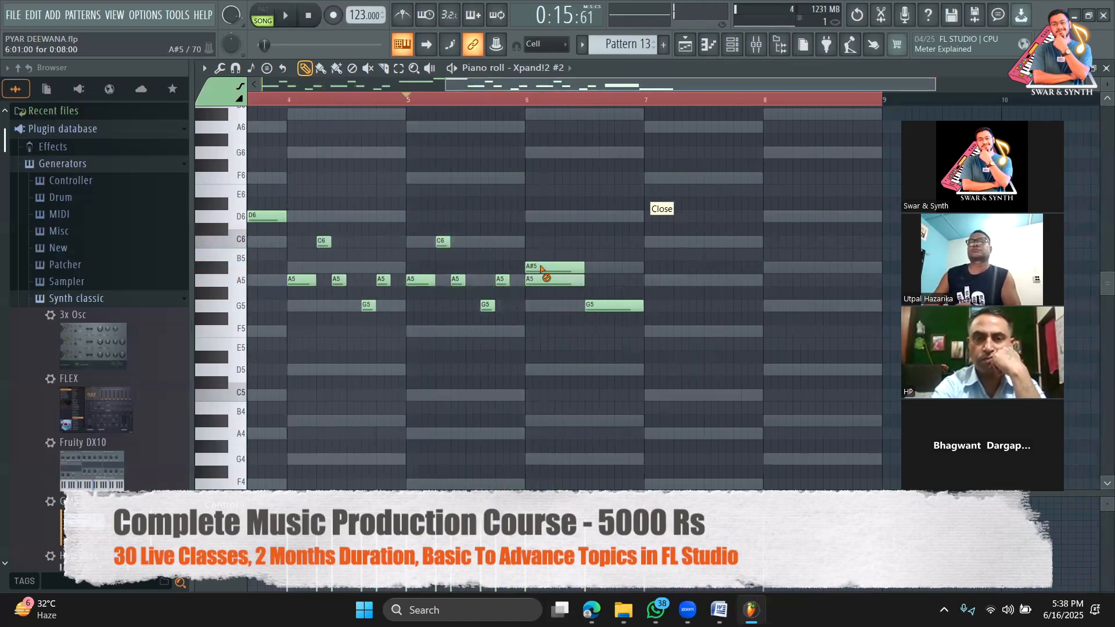
right_click(545, 269)
key(space)
drag(613, 306, 609, 336)
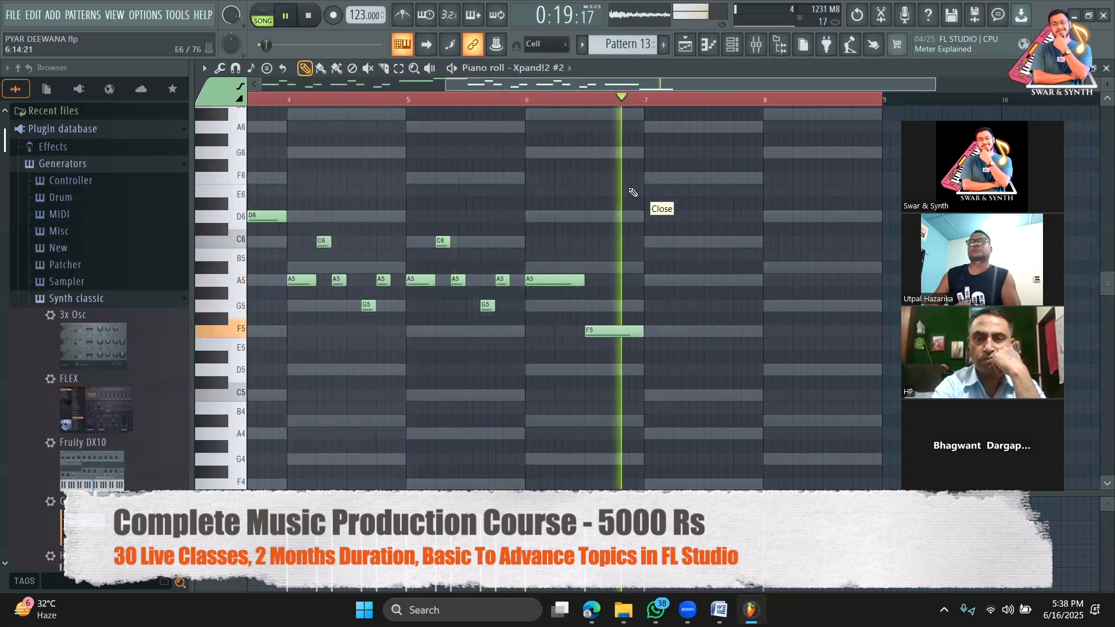
key(space)
Trim the Pattern 13 clip on playlist Track 5 to six bars, ending at bar 11, and play the arrangement from bar 5
click(685, 46)
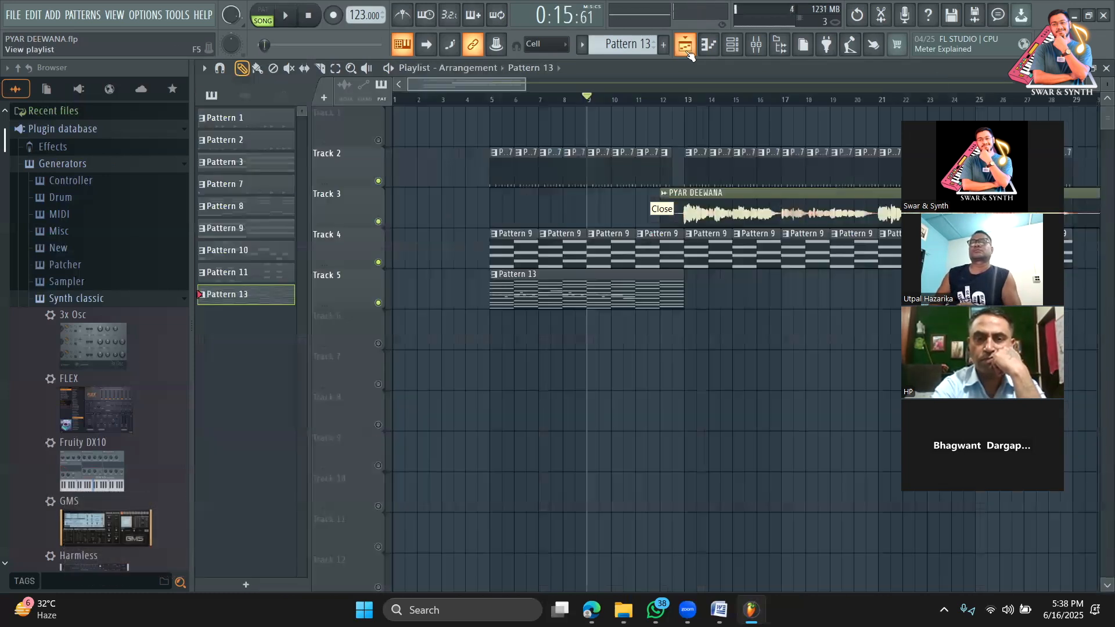
drag(680, 282, 646, 299)
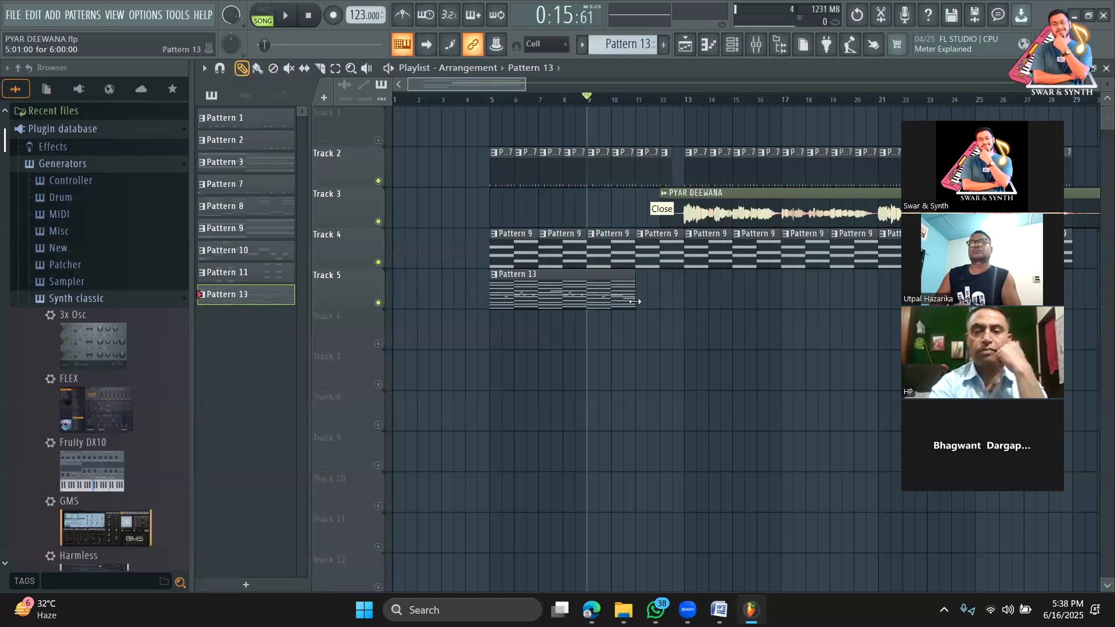
click(499, 95)
key(space)
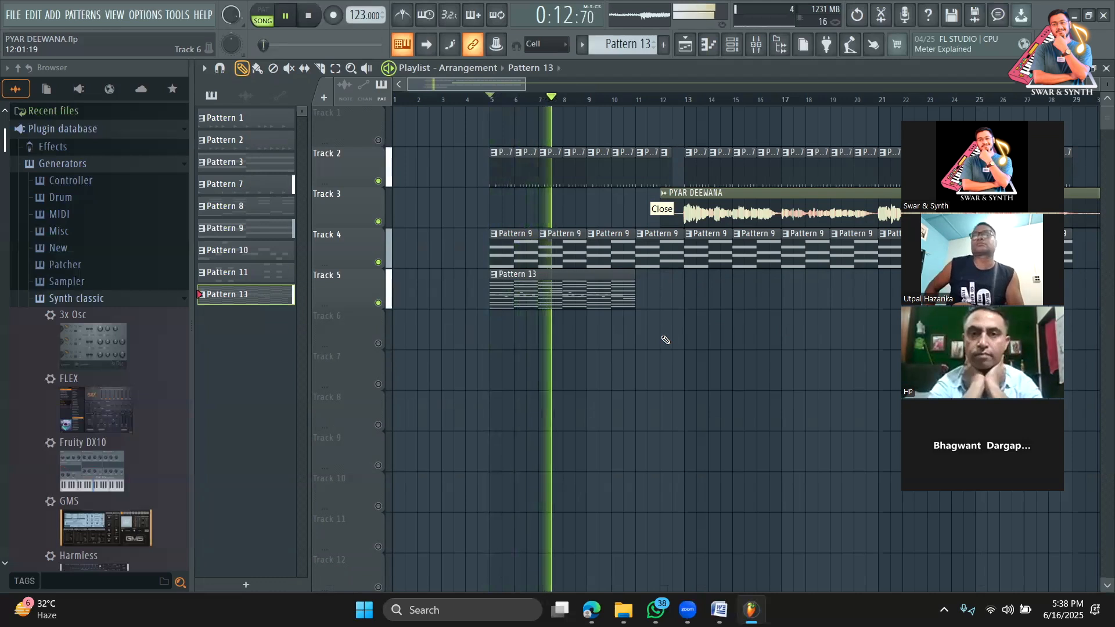
Stop playback, reopen the Xpand!2 #2 melody of Pattern 13 for editing, and select all its notes
double_click(632, 301)
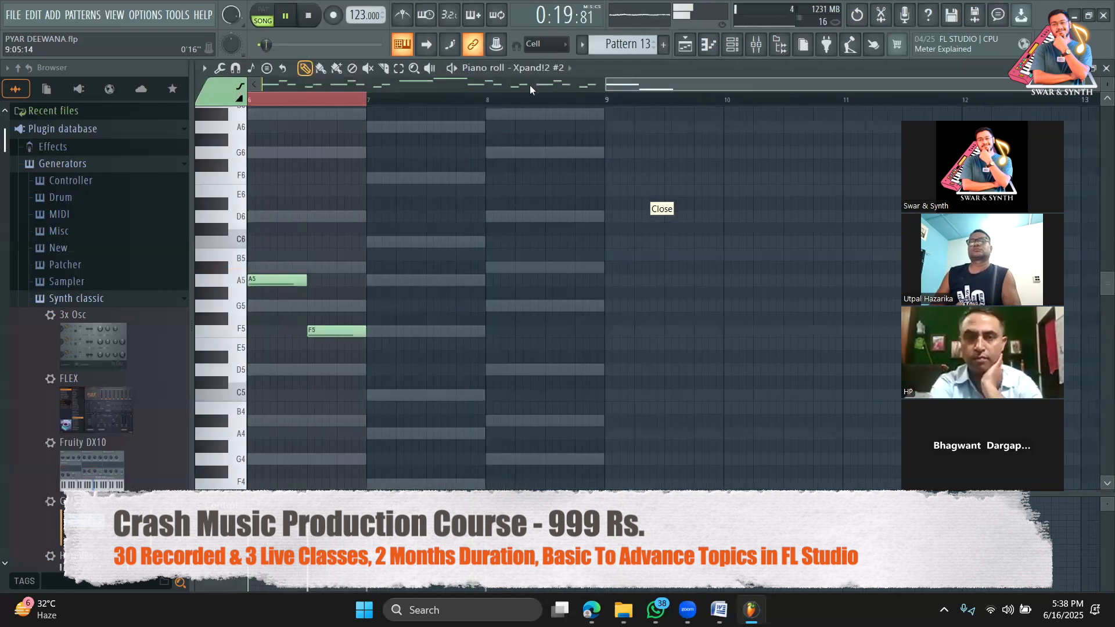
key(space)
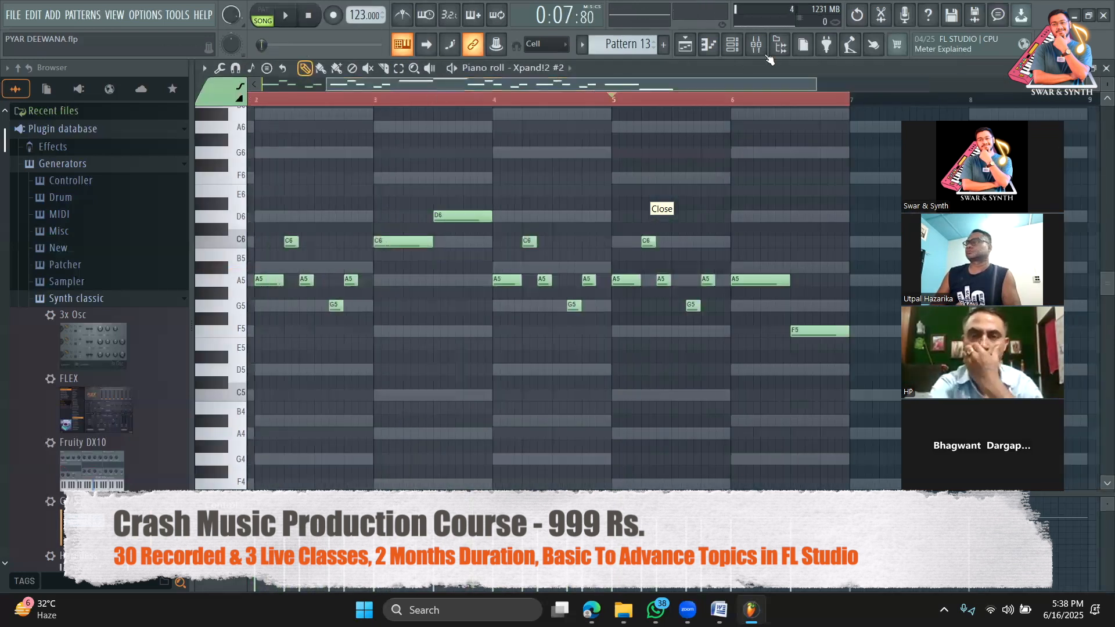
click(735, 48)
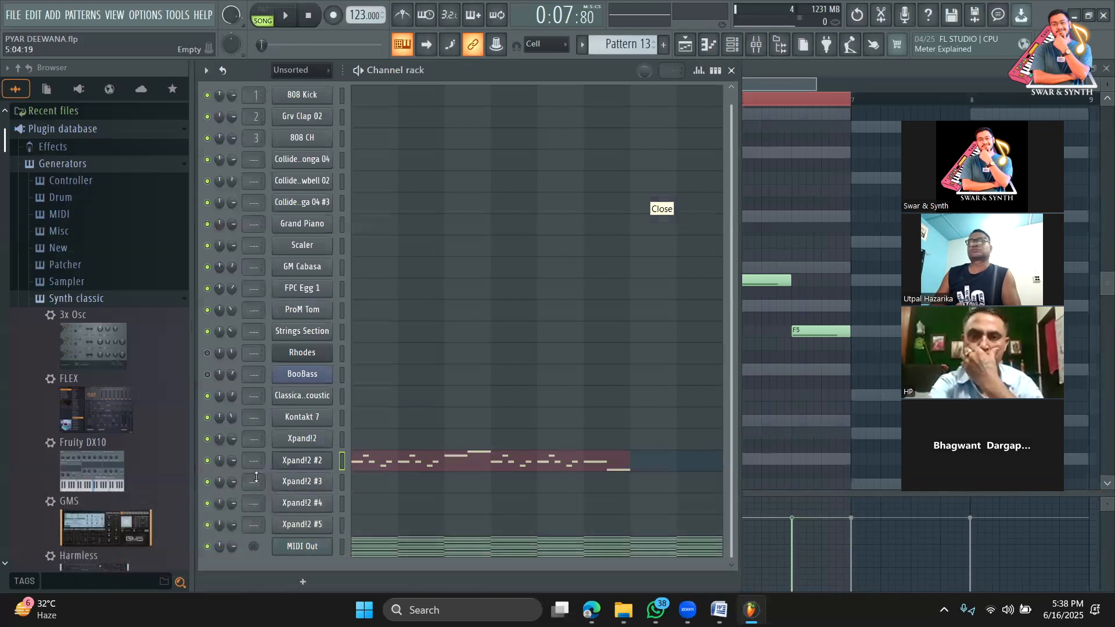
click(379, 465)
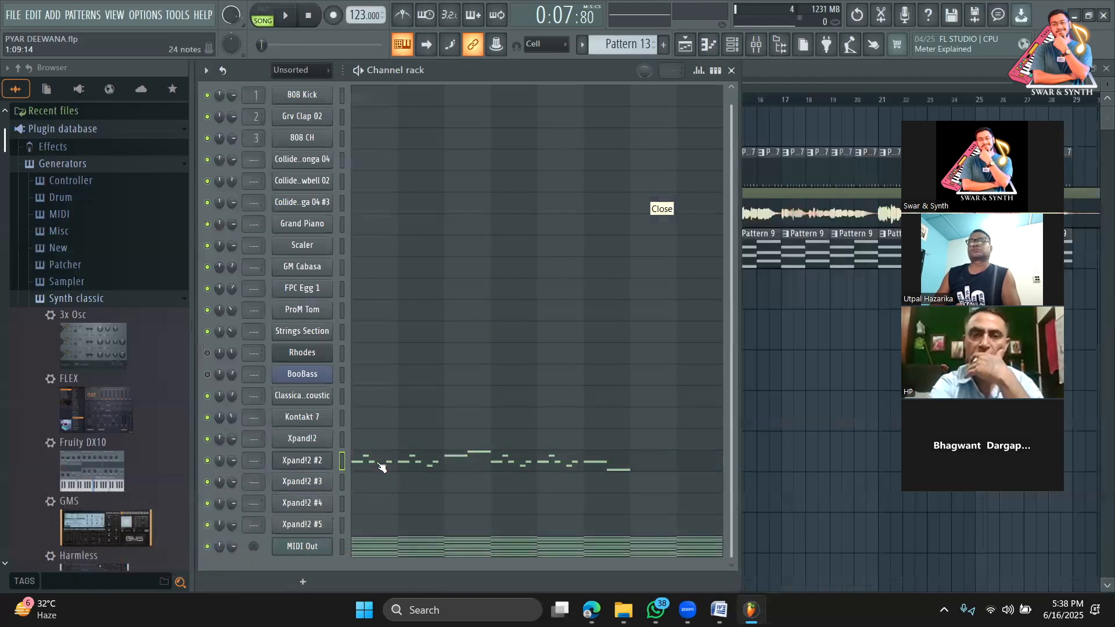
scroll(481, 331, down, 3)
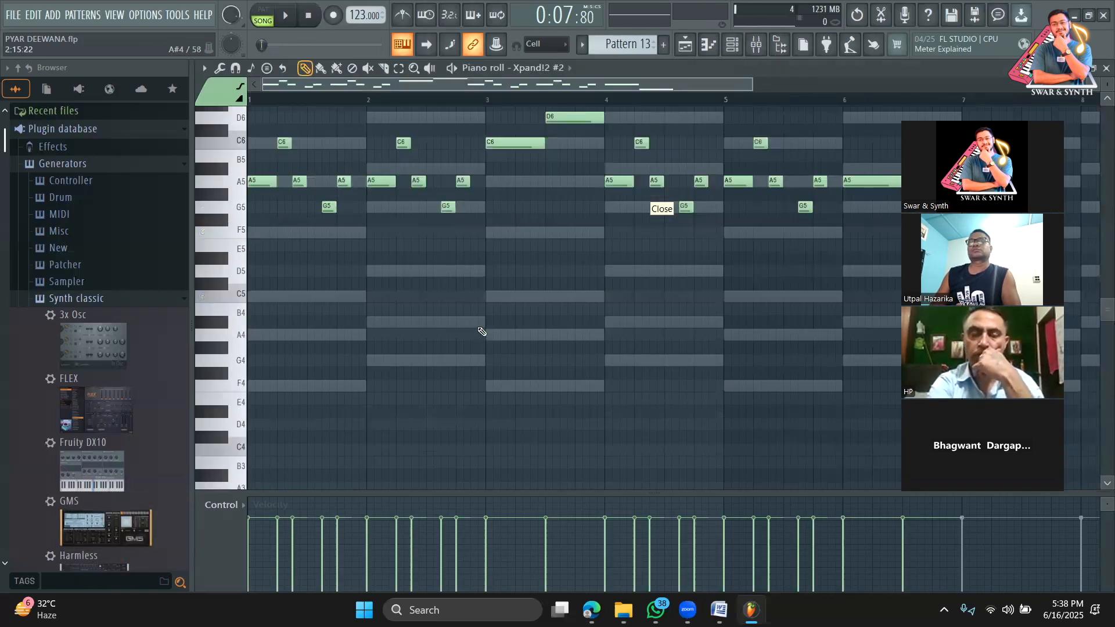
key(ctrl+a)
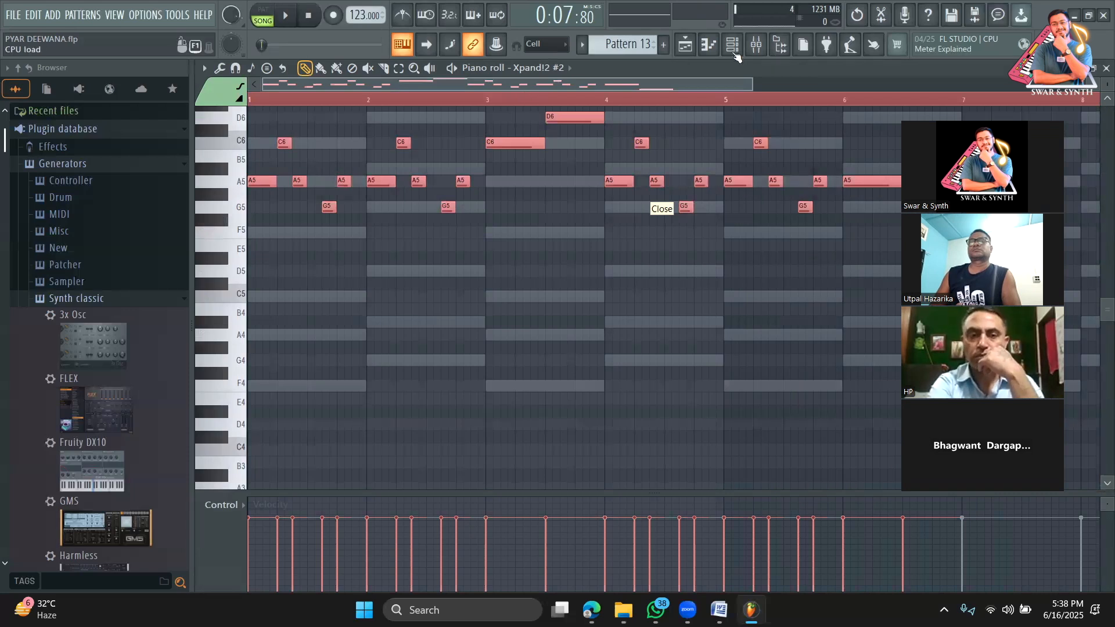
Load Baritone Sax+ from 016 Brass + Woodwind into part B of Xpand!2 #2 and audition Pattern 13 in pattern mode
key(F6)
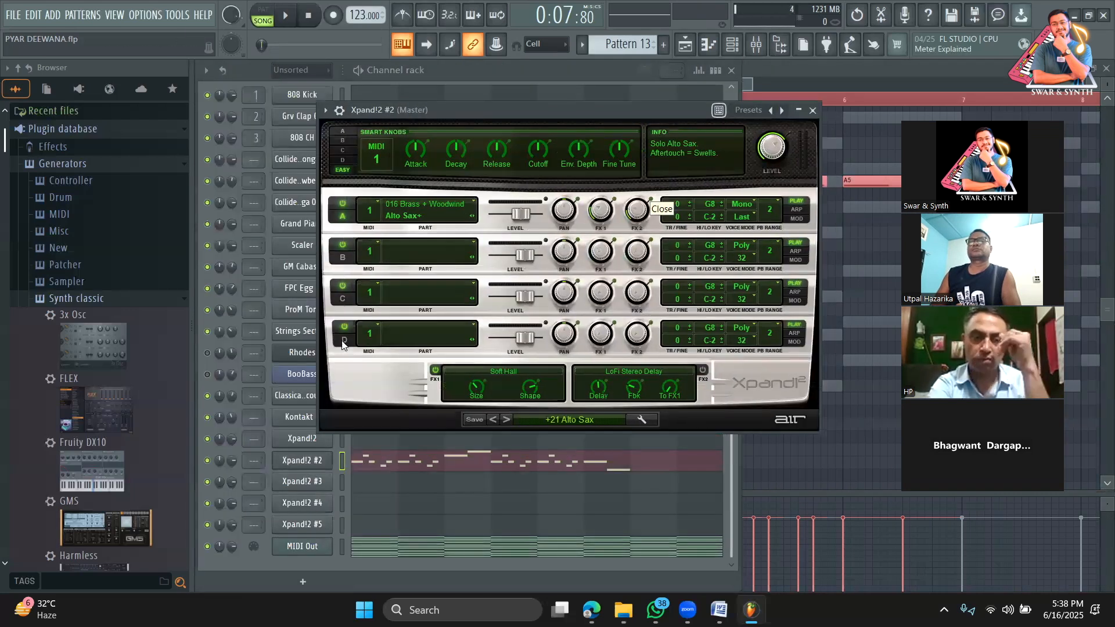
click(418, 259)
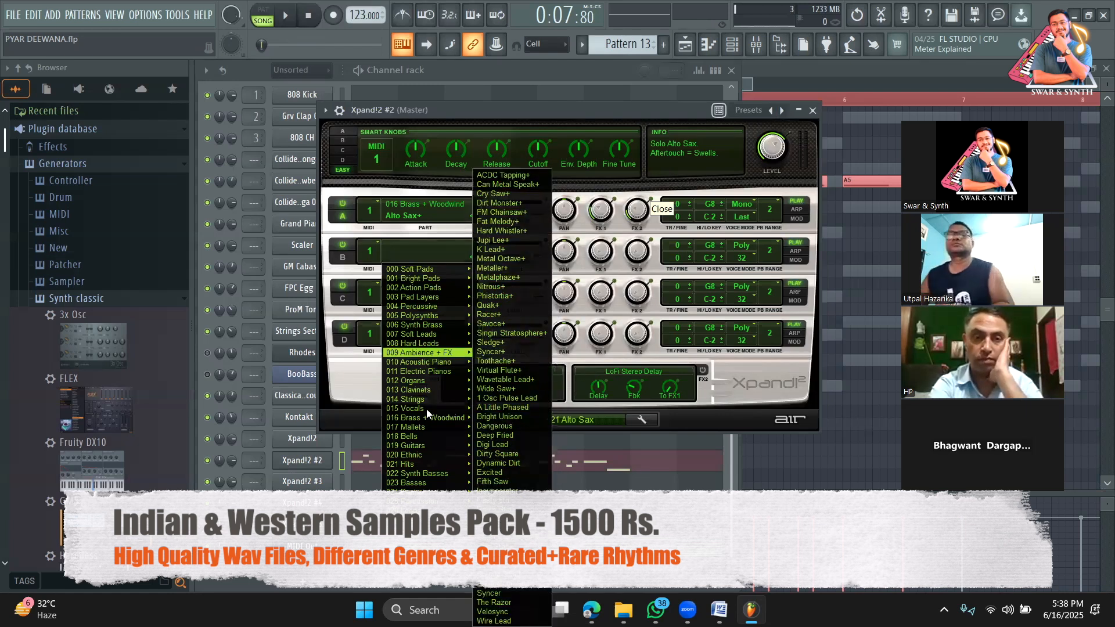
mouse_move(427, 417)
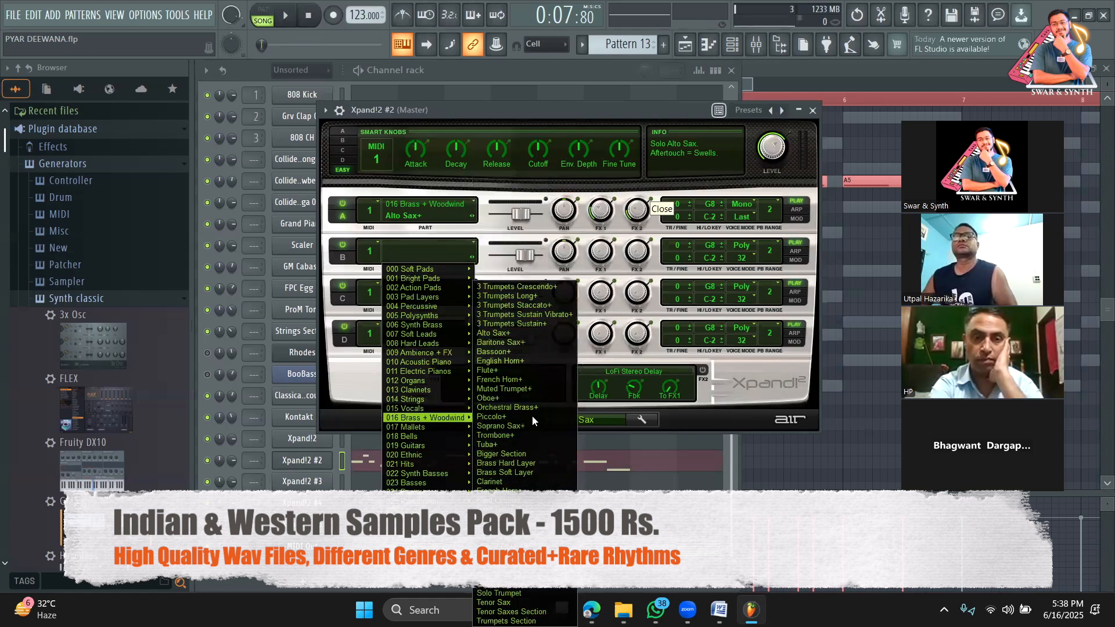
click(518, 341)
click(264, 23)
key(space)
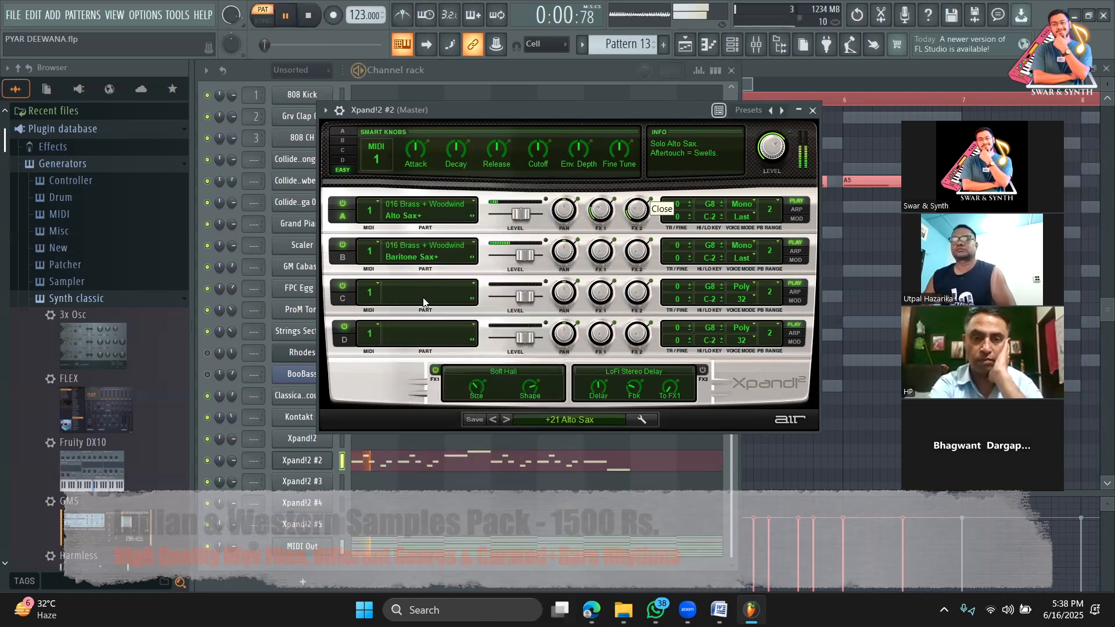
key(space)
Try French Horn+ from 016 Brass + Woodwind in part C of Xpand!2 #2 and audition the layered sound
click(397, 290)
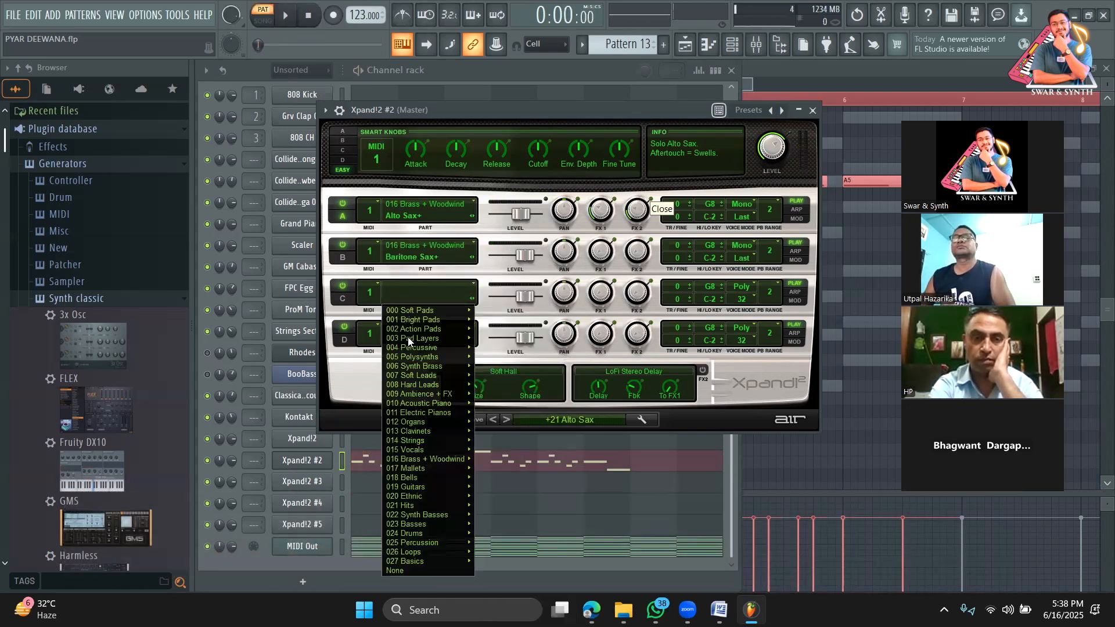
mouse_move(427, 396)
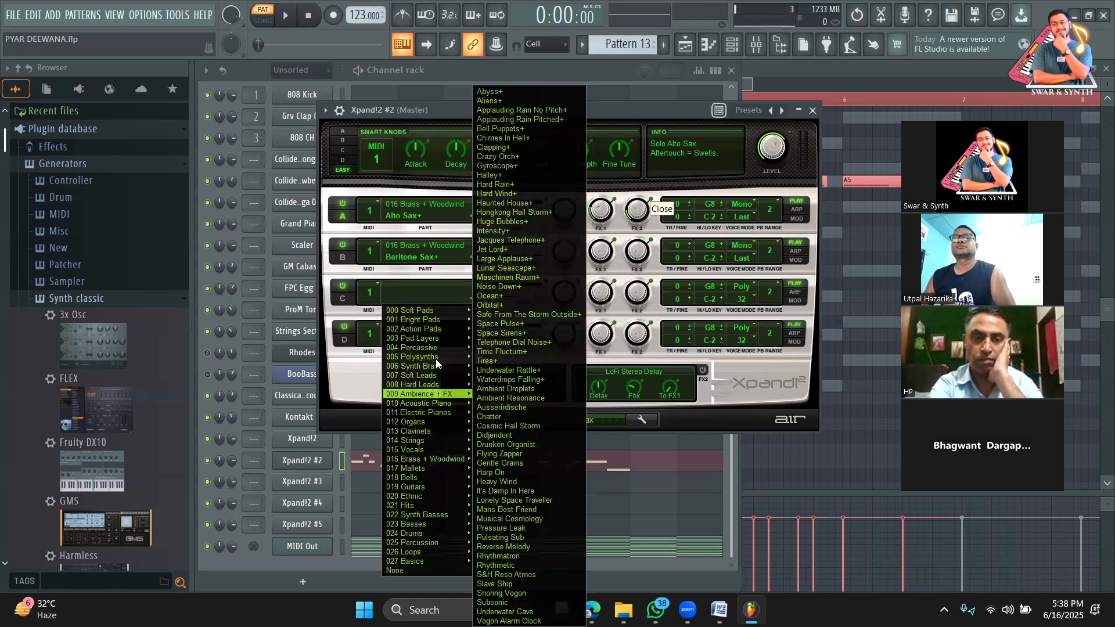
mouse_move(434, 459)
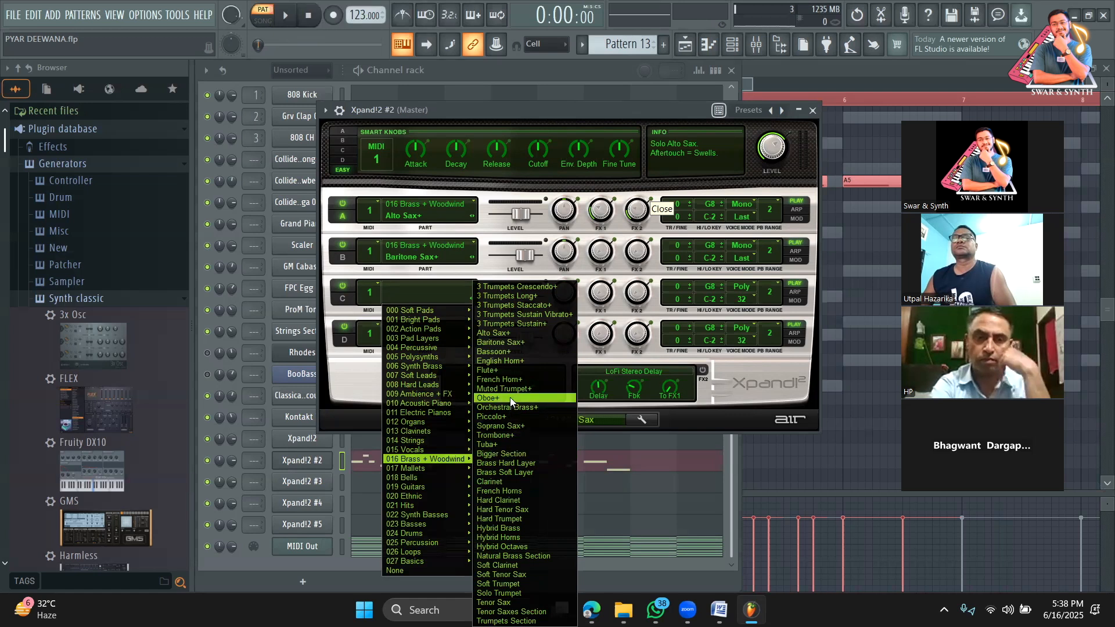
click(506, 380)
key(space)
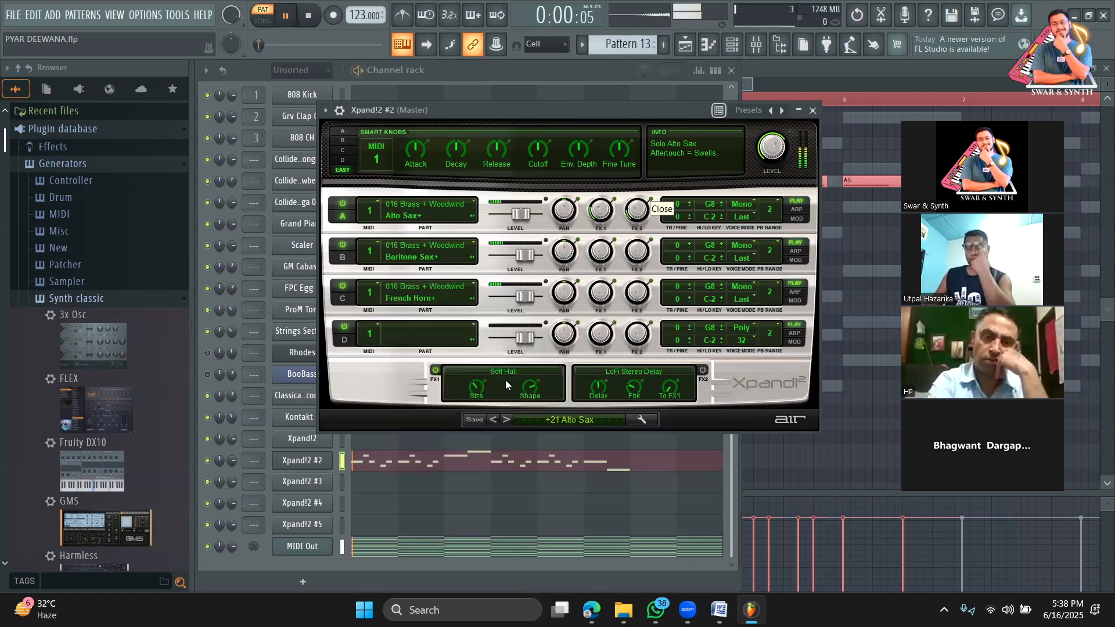
key(space)
Load Soft Trumpet from 016 Brass + Woodwind into part D of Xpand!2 #2 and audition the layered sound
click(400, 333)
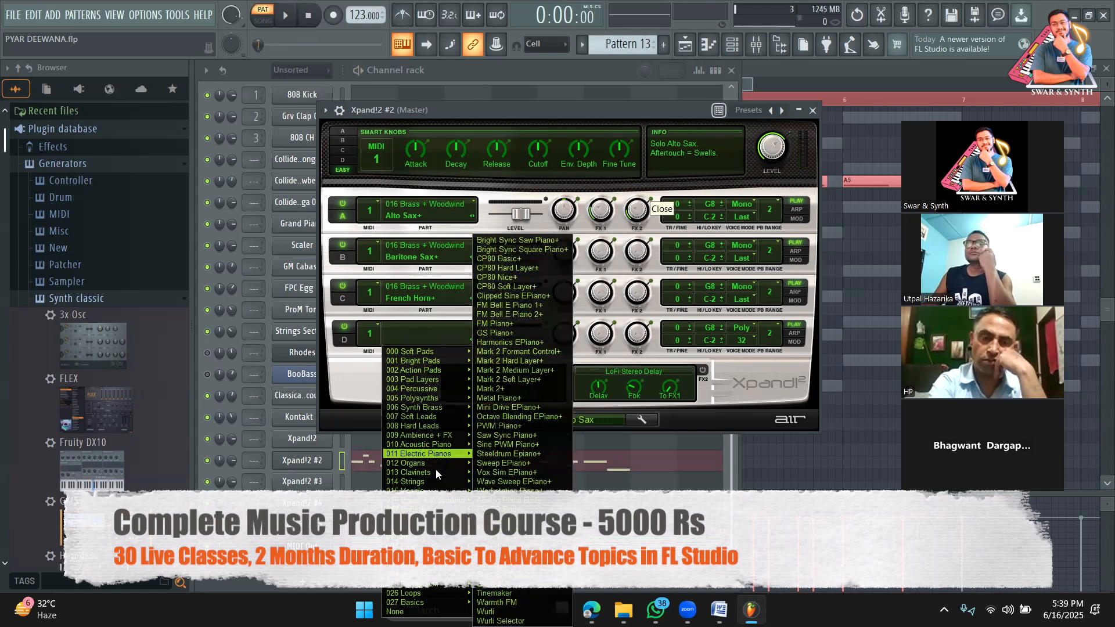
mouse_move(436, 475)
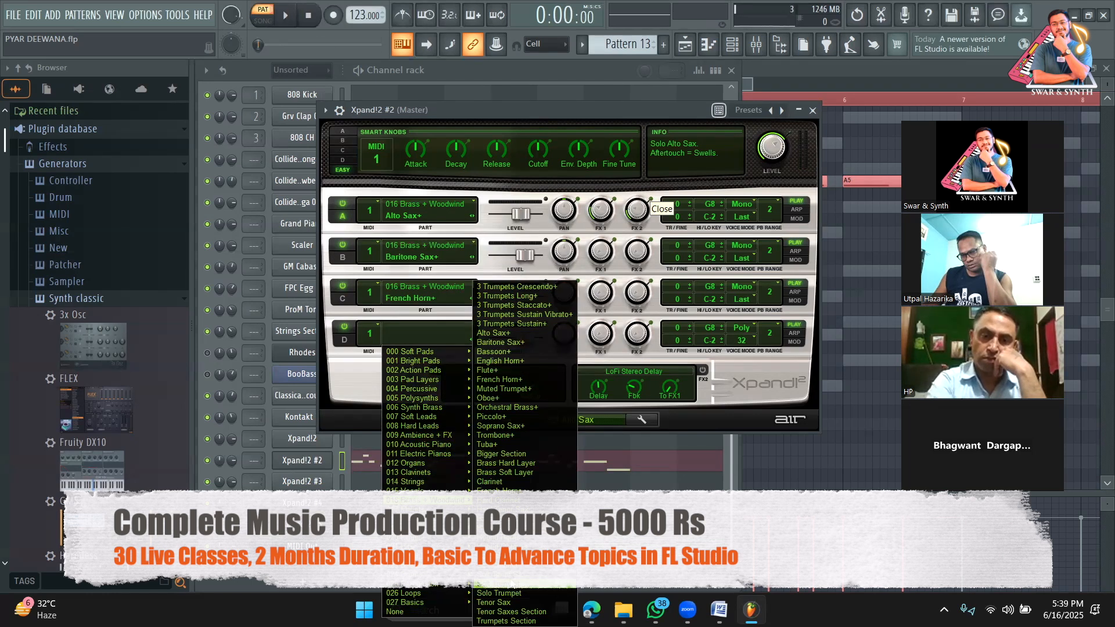
click(513, 585)
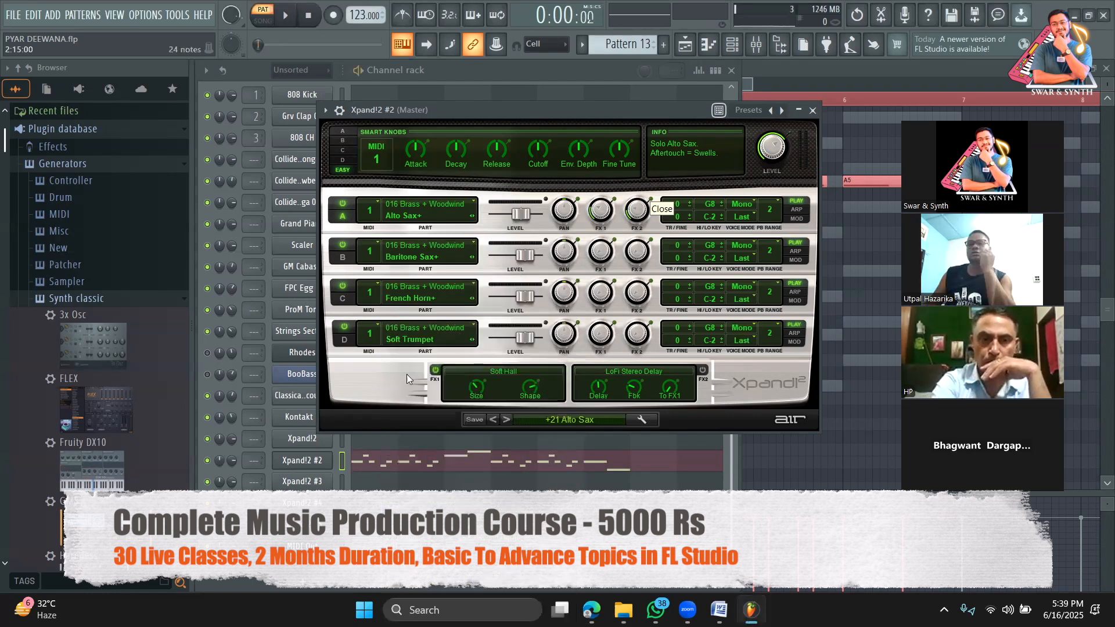
key(space)
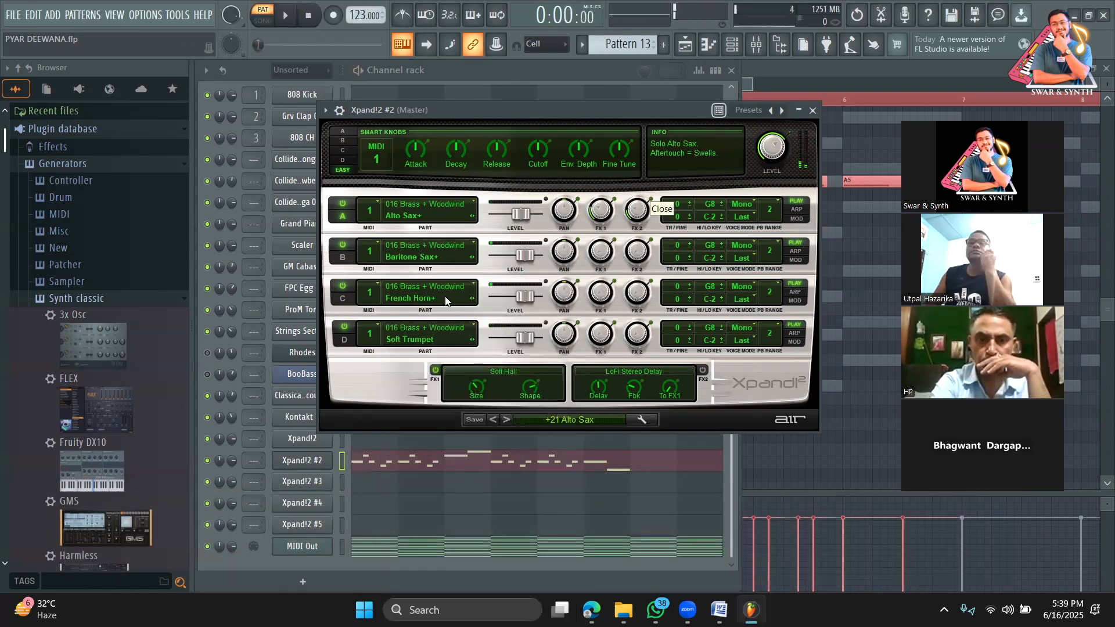
Change part C of Xpand!2 #2 to Tenor Sax from 016 Brass + Woodwind and audition the pattern
click(420, 298)
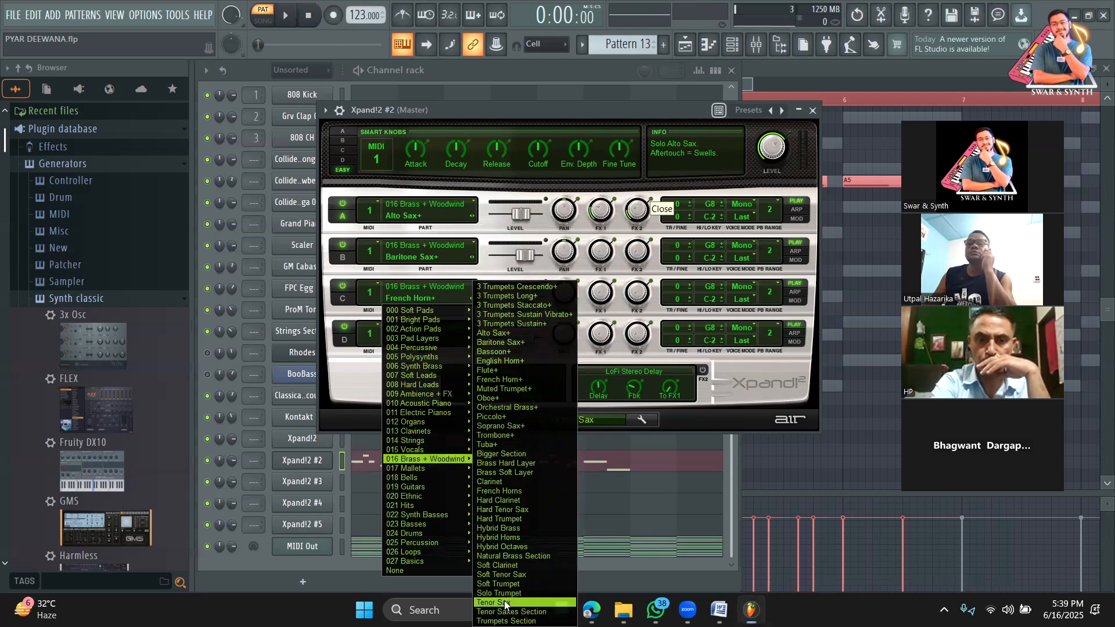
click(505, 604)
key(space)
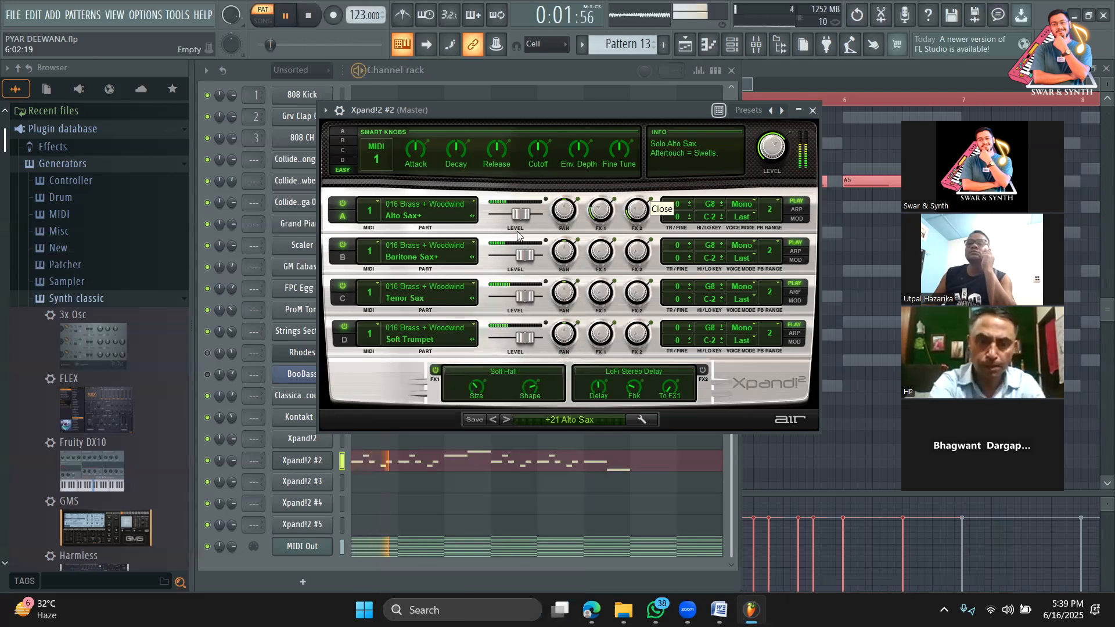
key(space)
Lower the Tenor Sax level, raise Alto Sax+ and Soft Trumpet, enable FX2, and set Soft Hall's size to 13.4 sec and shape to 61%
drag(527, 299, 513, 300)
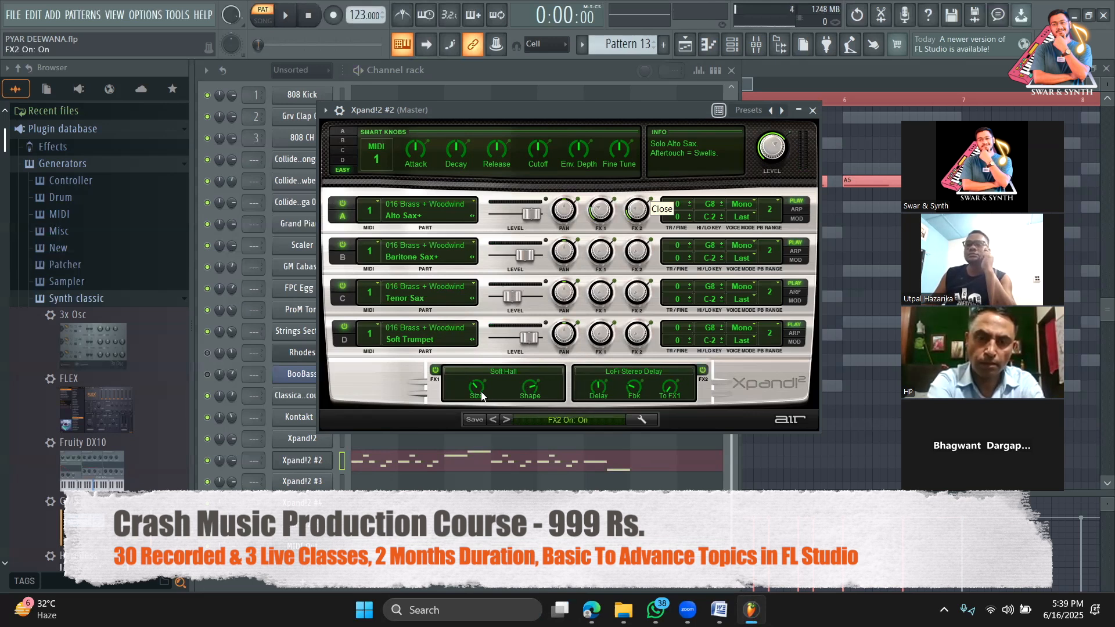
key(space)
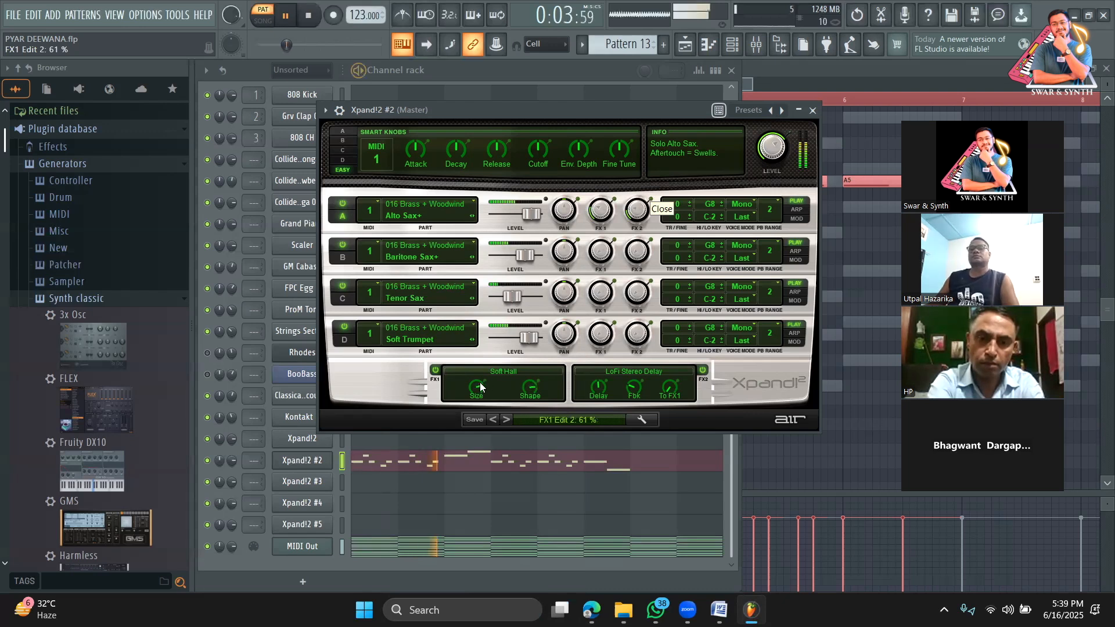
key(space)
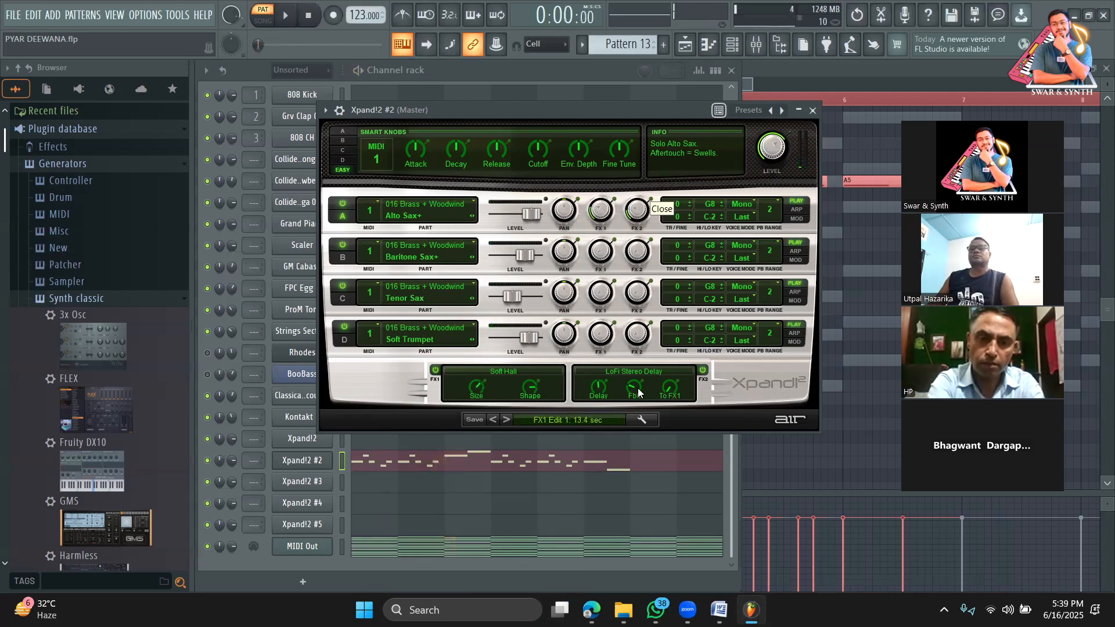
Adjust the LoFi Stereo Delay's time, set its feedback to L/R 49%, and audition the pattern
key(space)
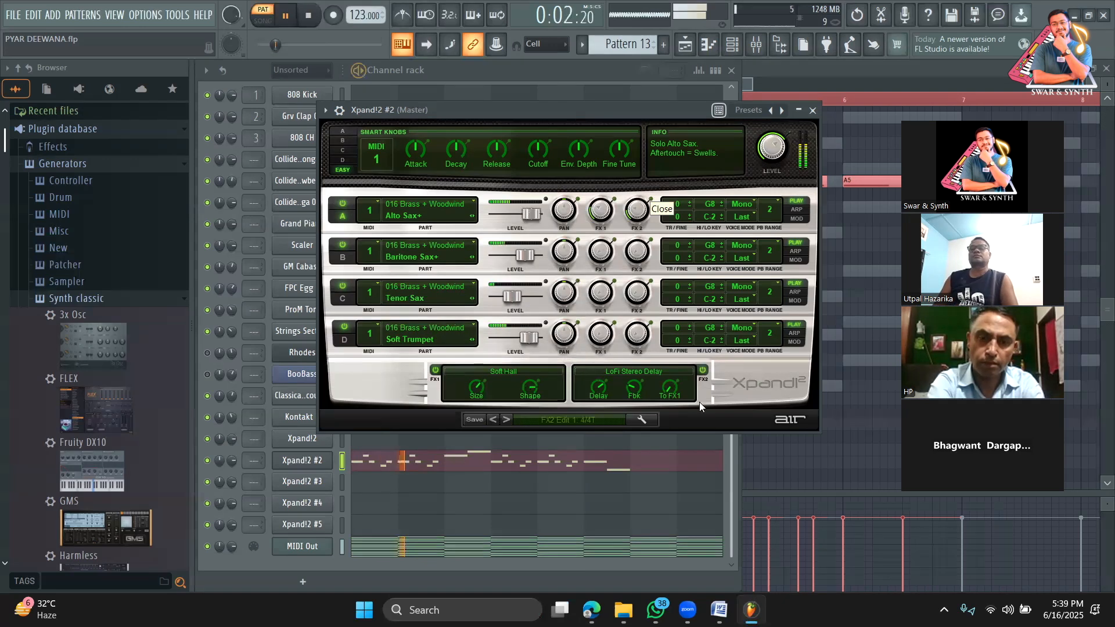
key(space)
key(space)
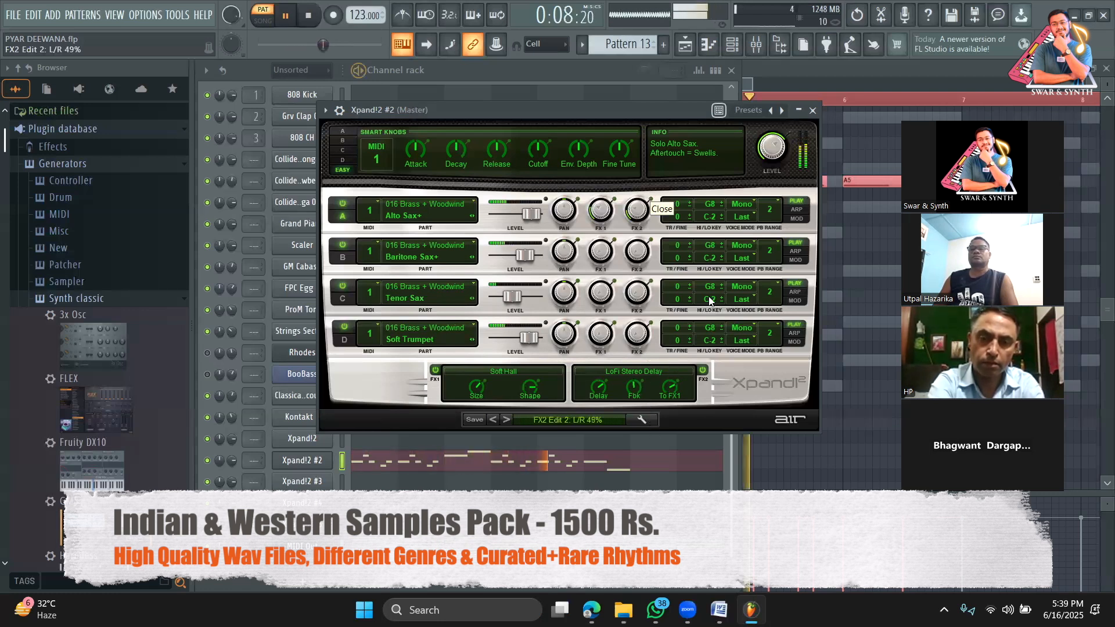
Stop the pattern and audition the full arrangement in the playlist from bar 5
key(space)
click(685, 45)
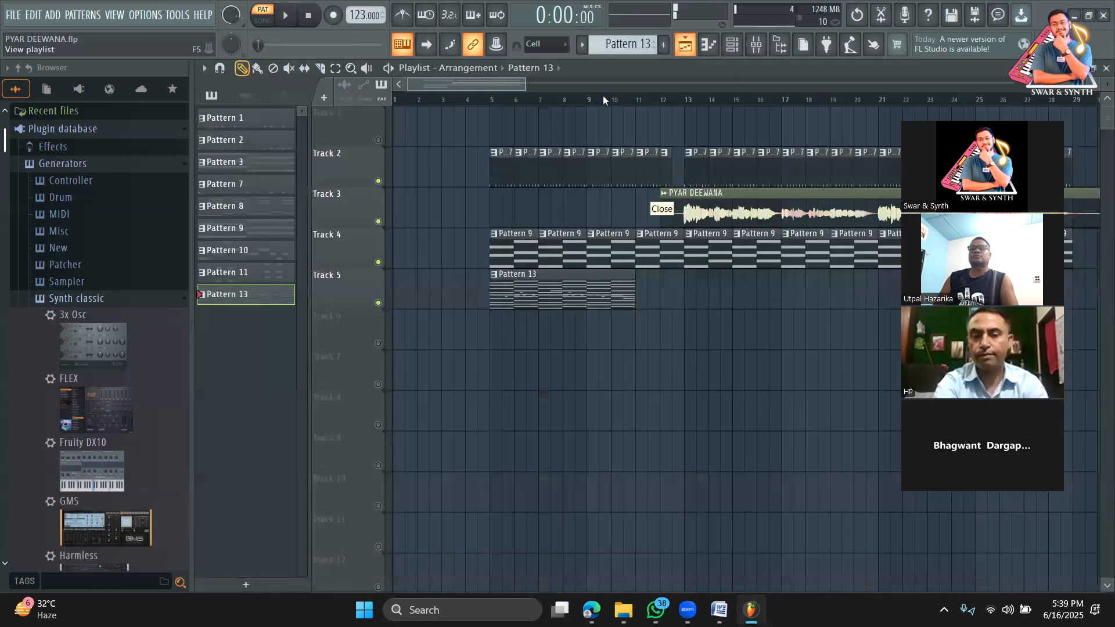
click(494, 104)
key(space)
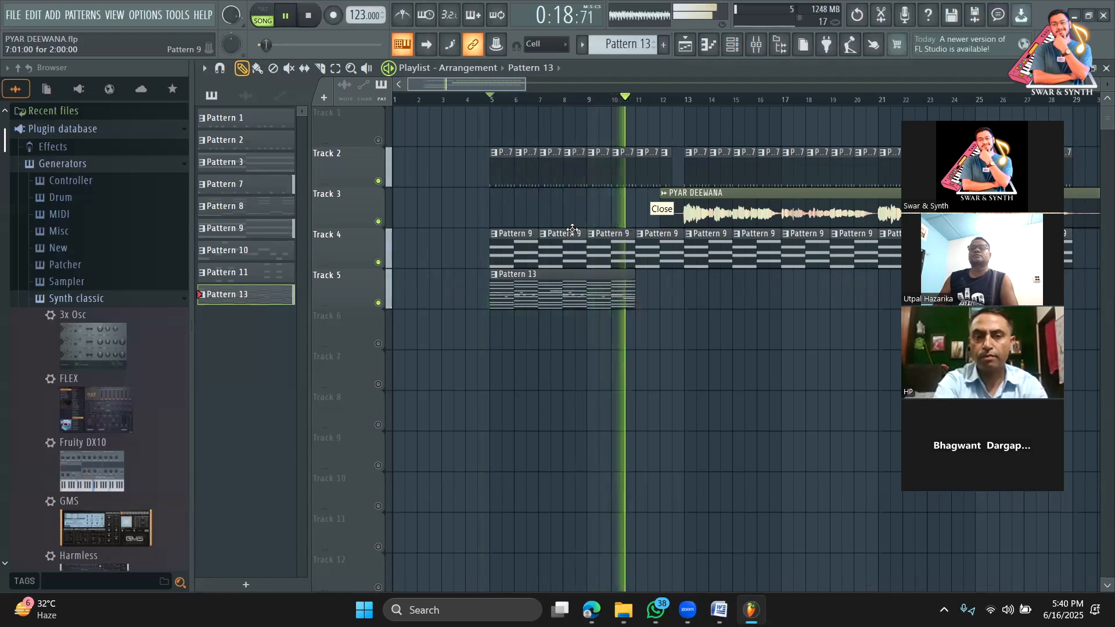
key(space)
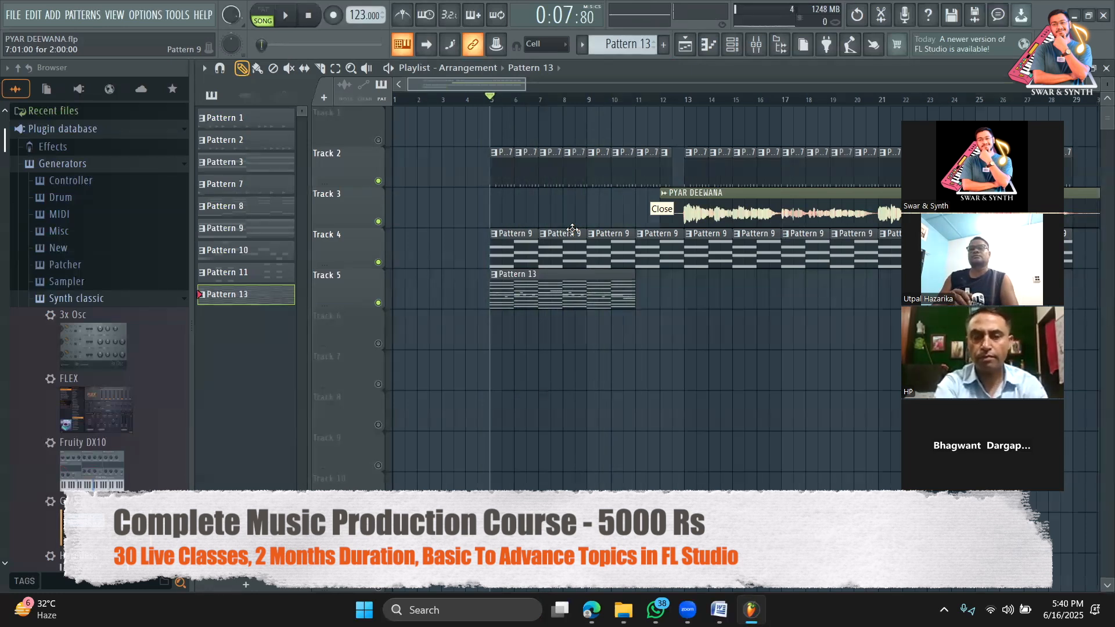
Load the 21 Wide + Bright Strings preset from 16 Strings into Xpand!2 #2 and audition Pattern 13
click(730, 50)
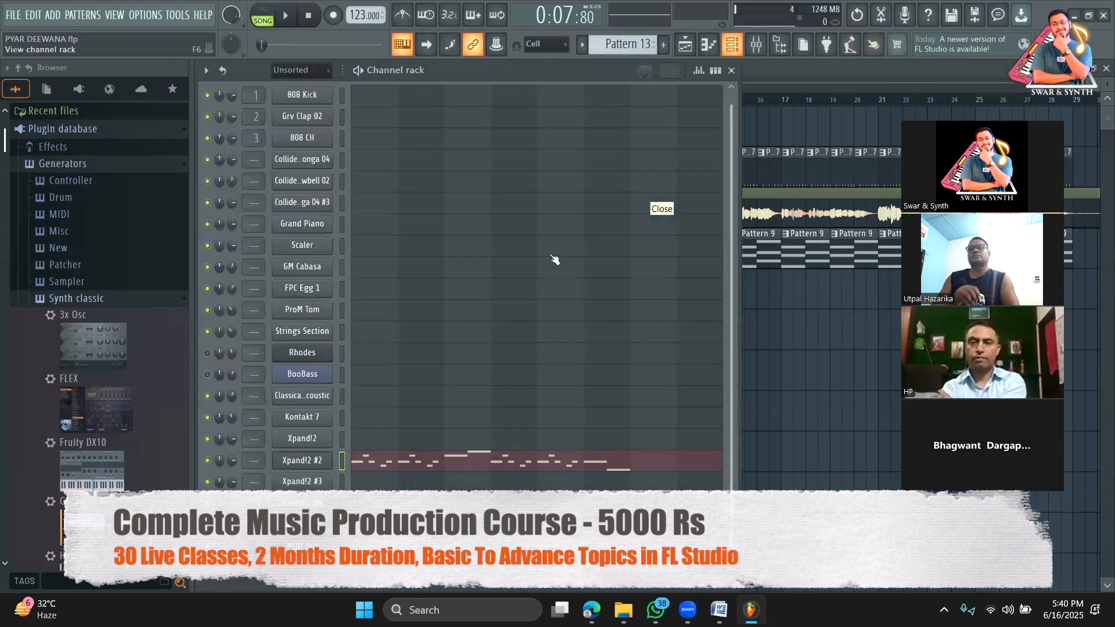
click(312, 461)
click(344, 328)
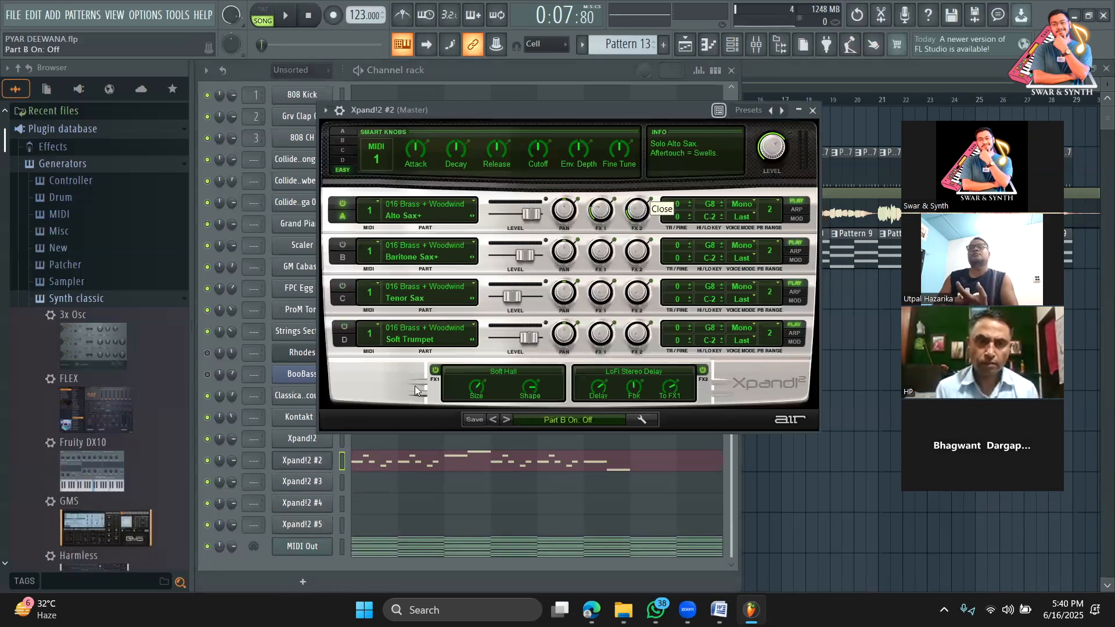
click(538, 422)
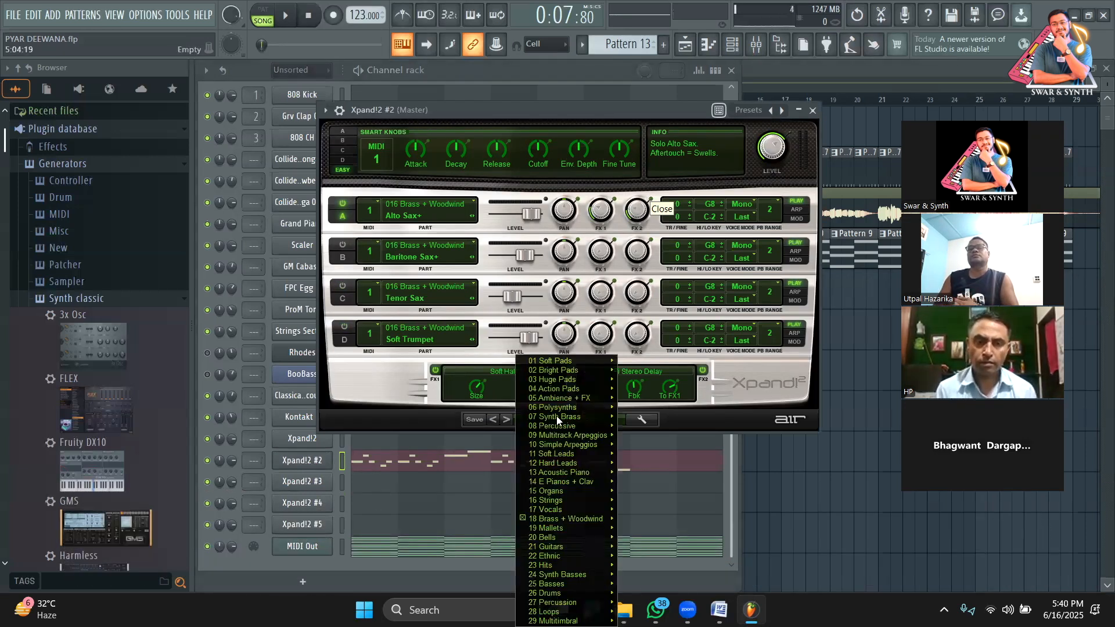
mouse_move(581, 503)
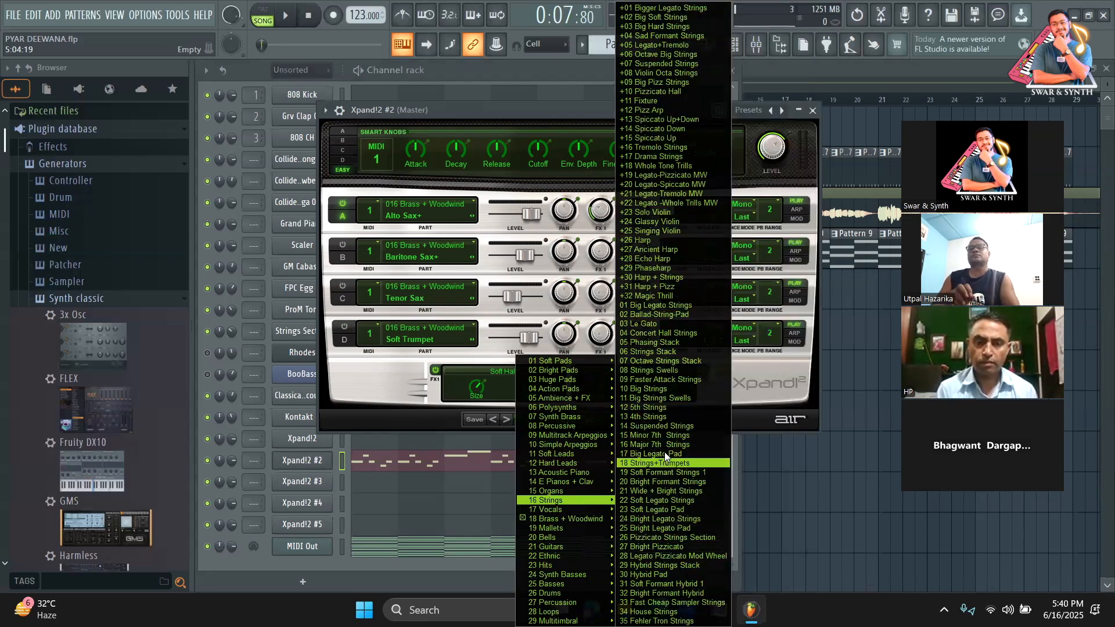
click(668, 491)
click(263, 17)
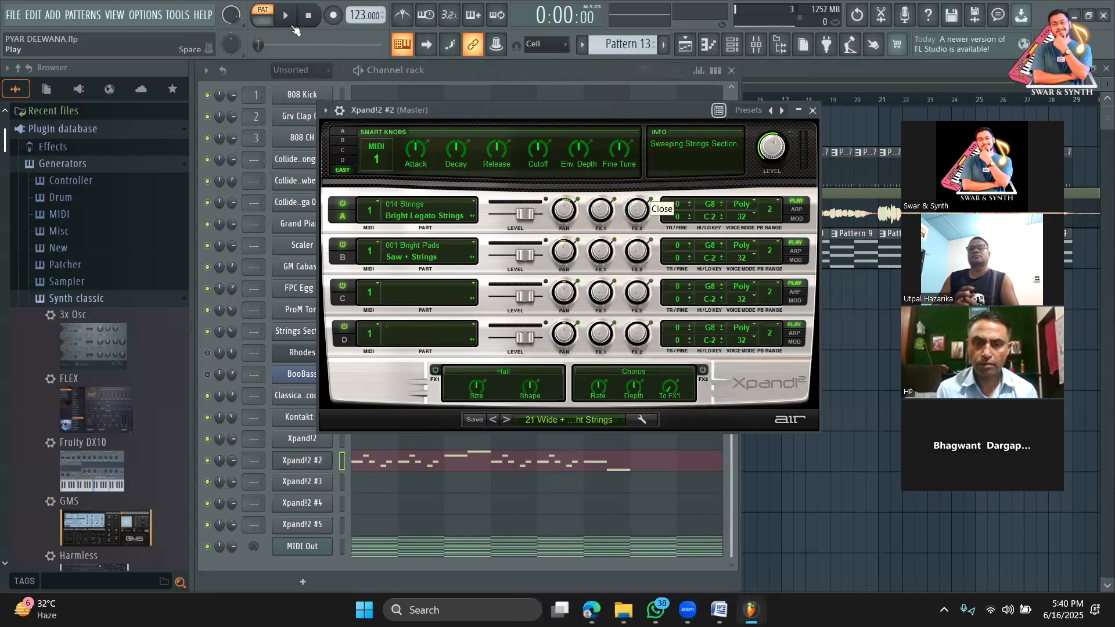
click(286, 17)
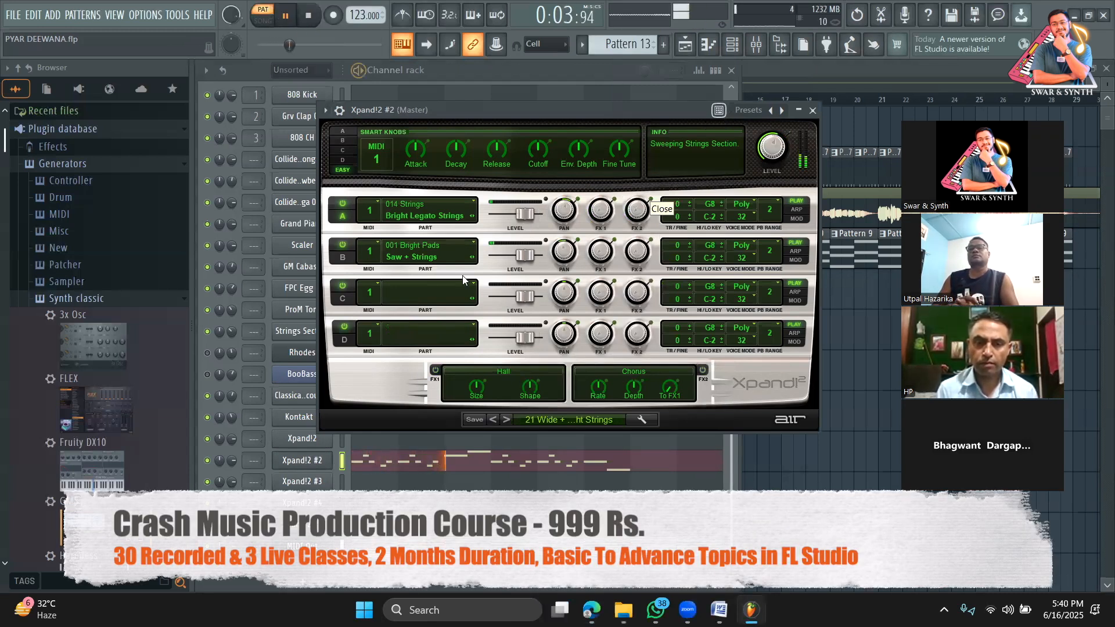
key(space)
click(534, 419)
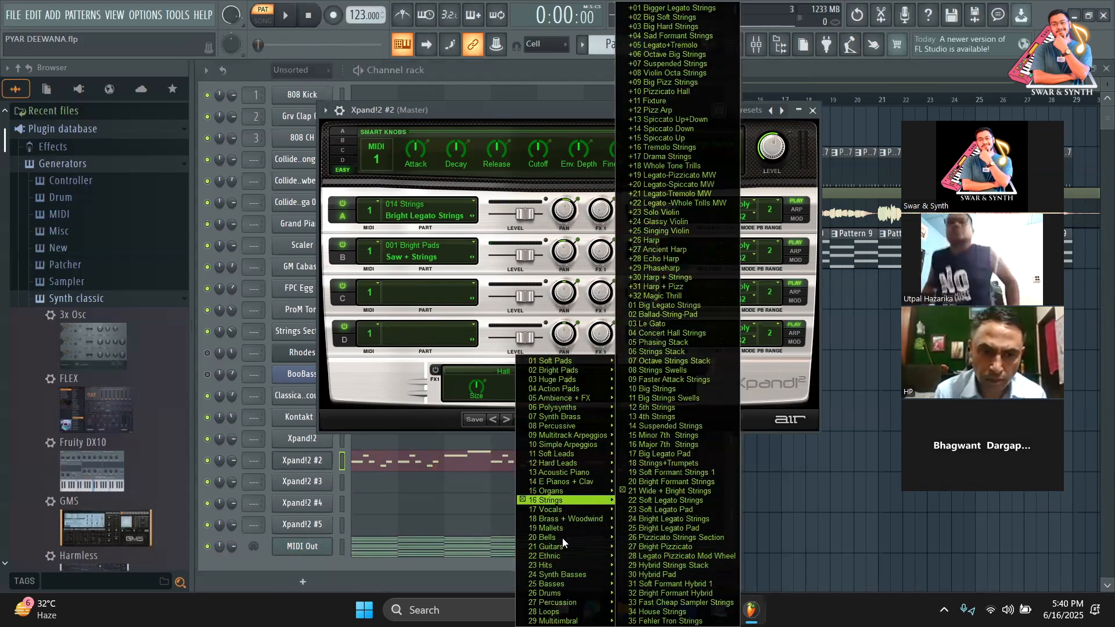
mouse_move(556, 546)
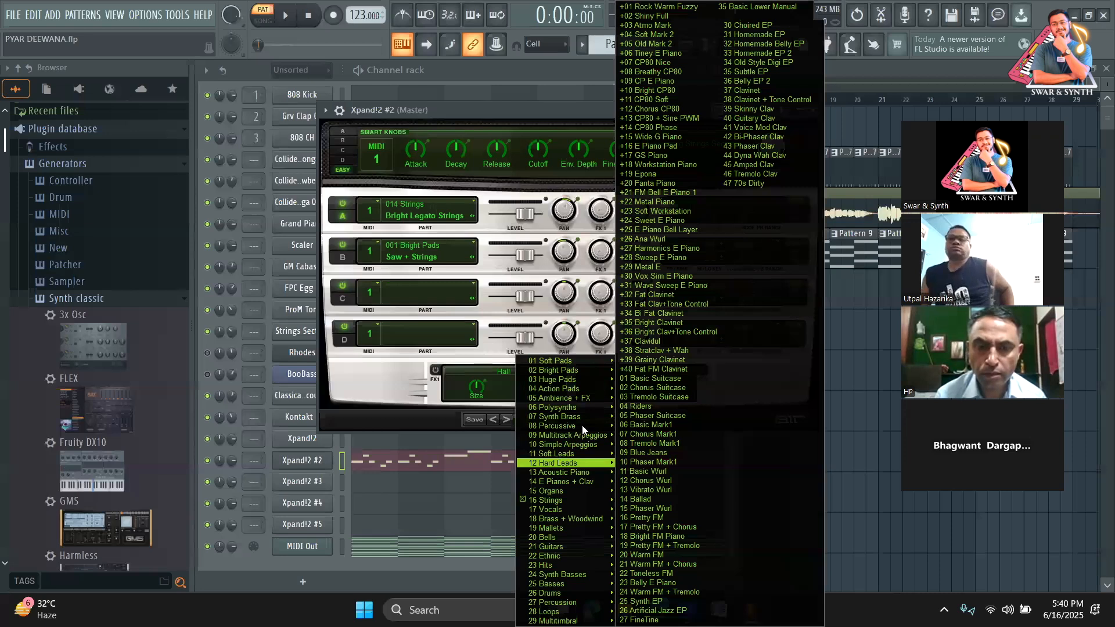
click(842, 87)
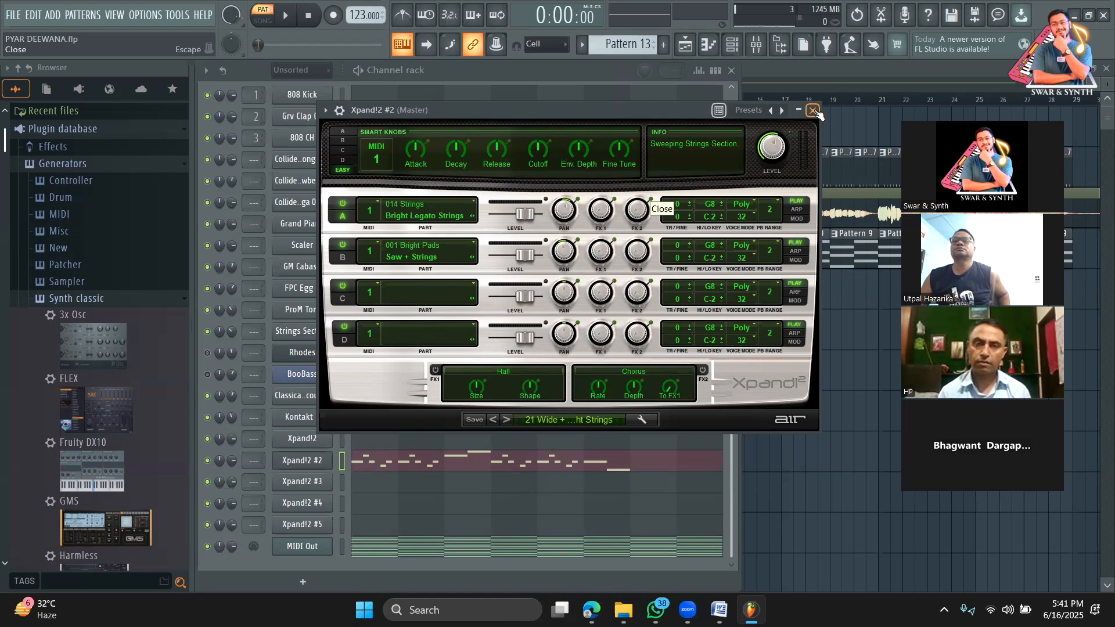
drag(646, 111, 728, 89)
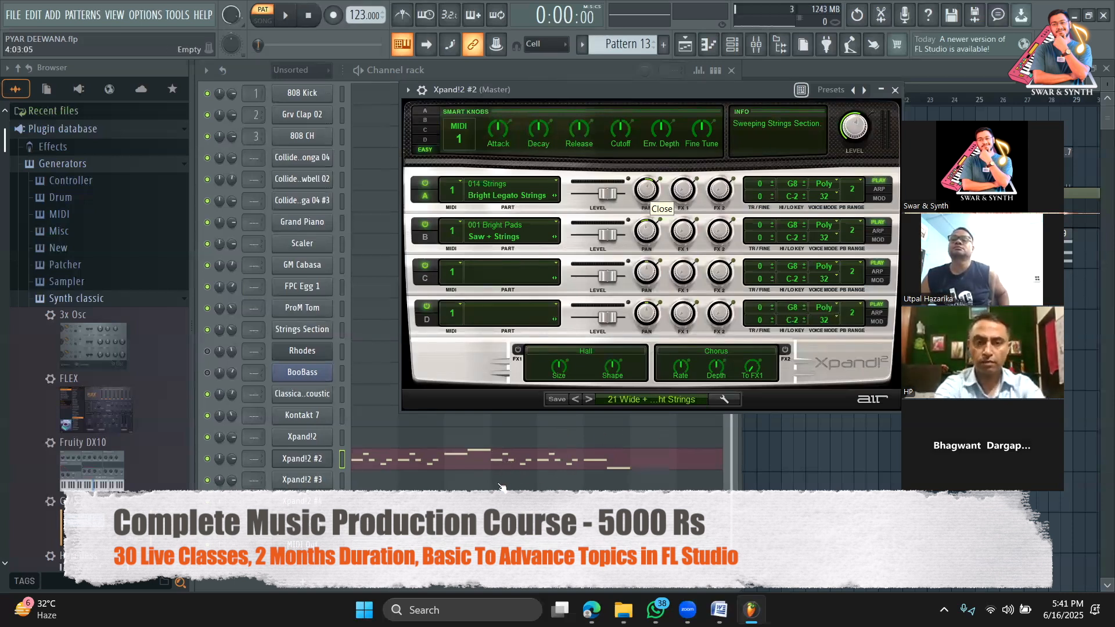
Find DUNE 3 among the generator plugins and add it as a new channel in the channel rack
click(303, 582)
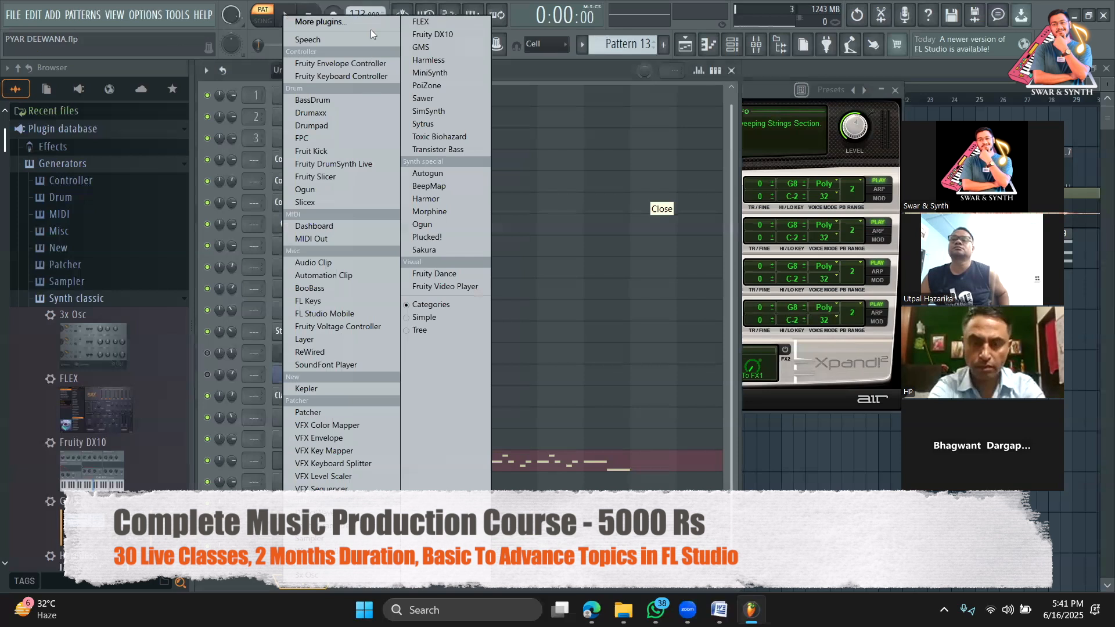
click(363, 21)
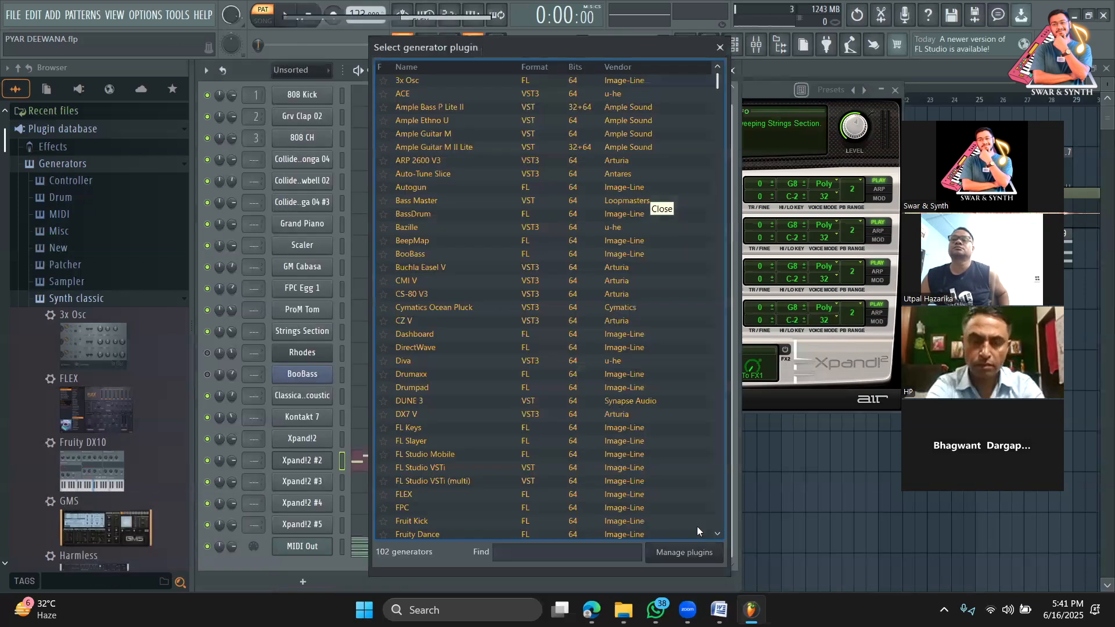
click(550, 550)
text(dune)
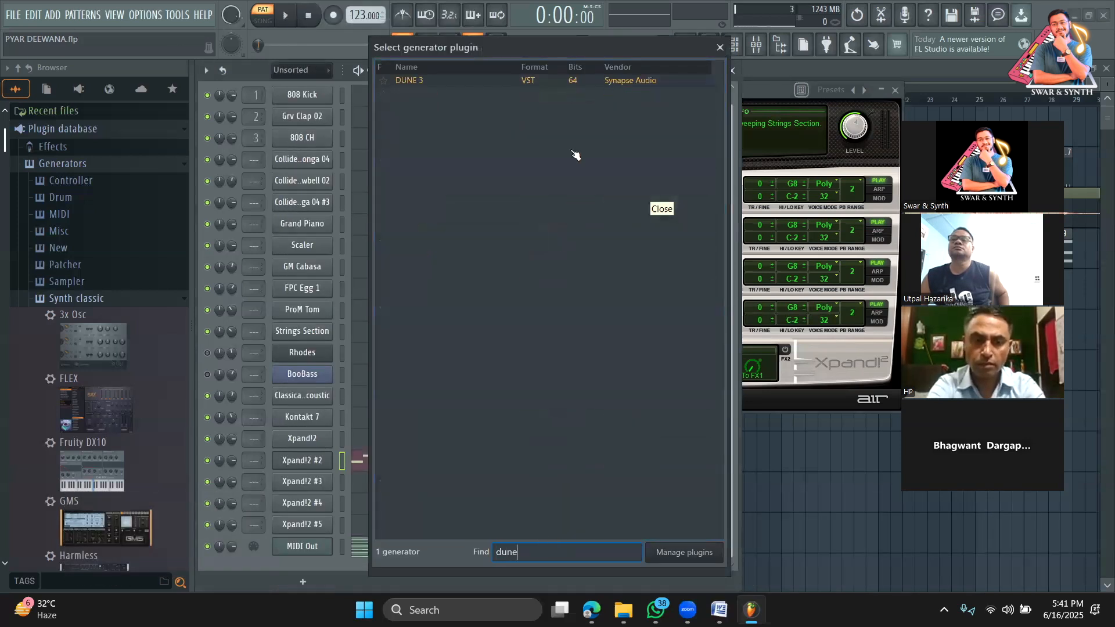
double_click(538, 82)
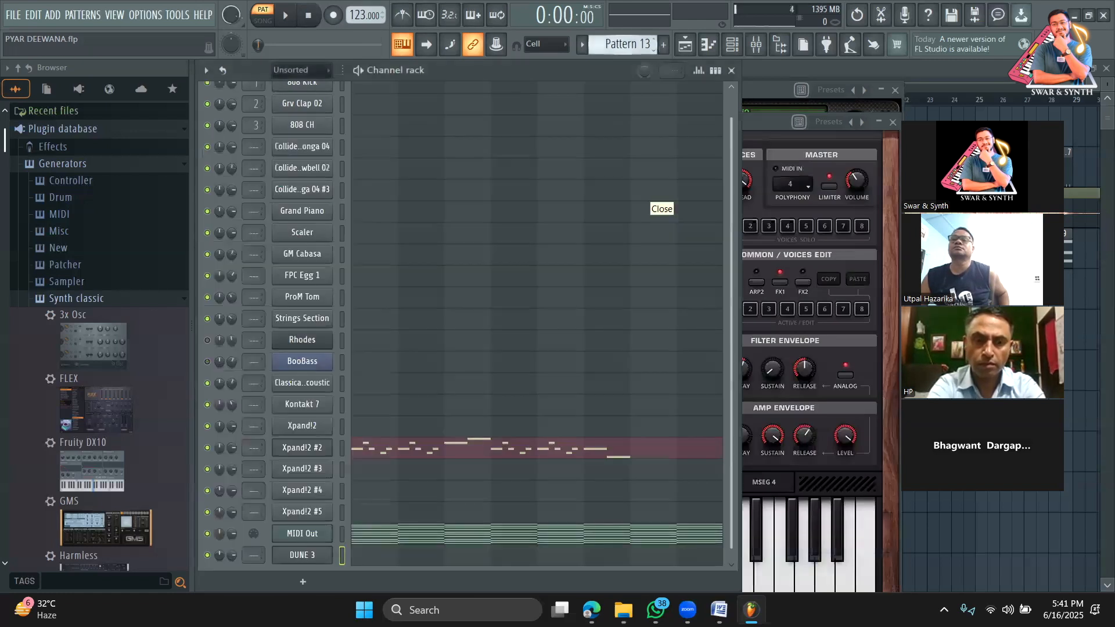
Copy the Xpand!2 chord notes from Pattern 9, paste them onto the DUNE 3 channel in empty Pattern 15, and audition them
drag(605, 44, 605, 57)
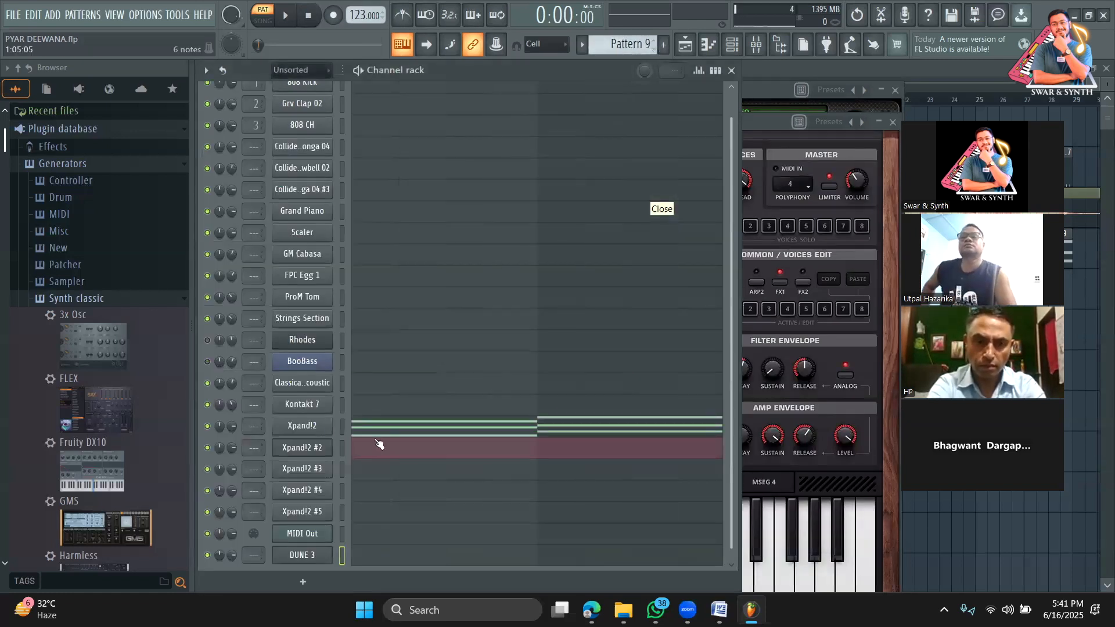
right_click(327, 428)
click(489, 417)
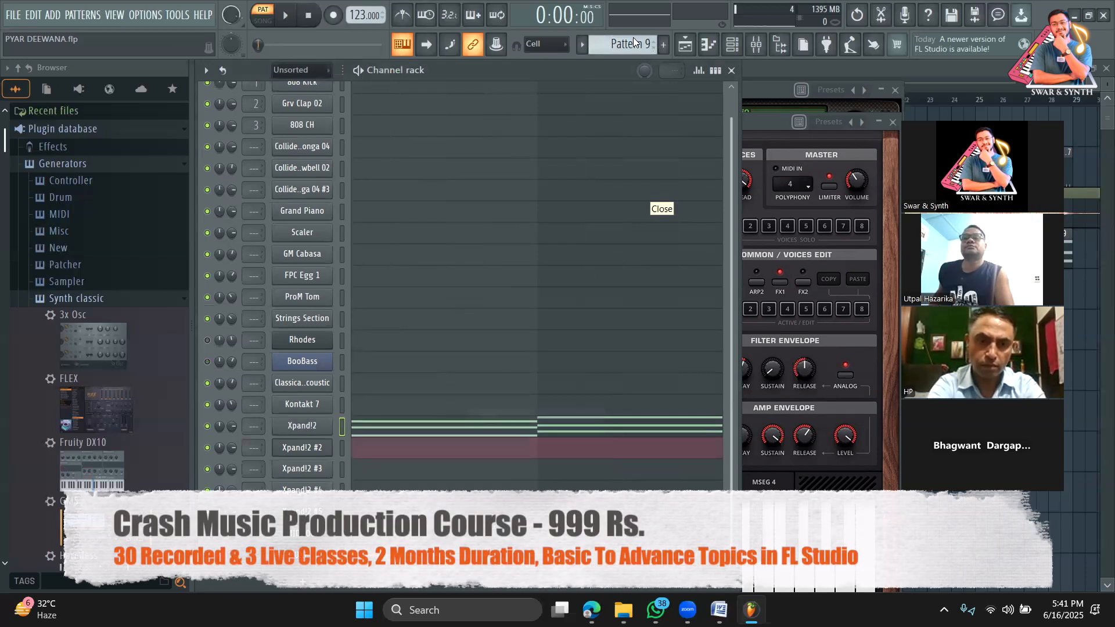
key(F4)
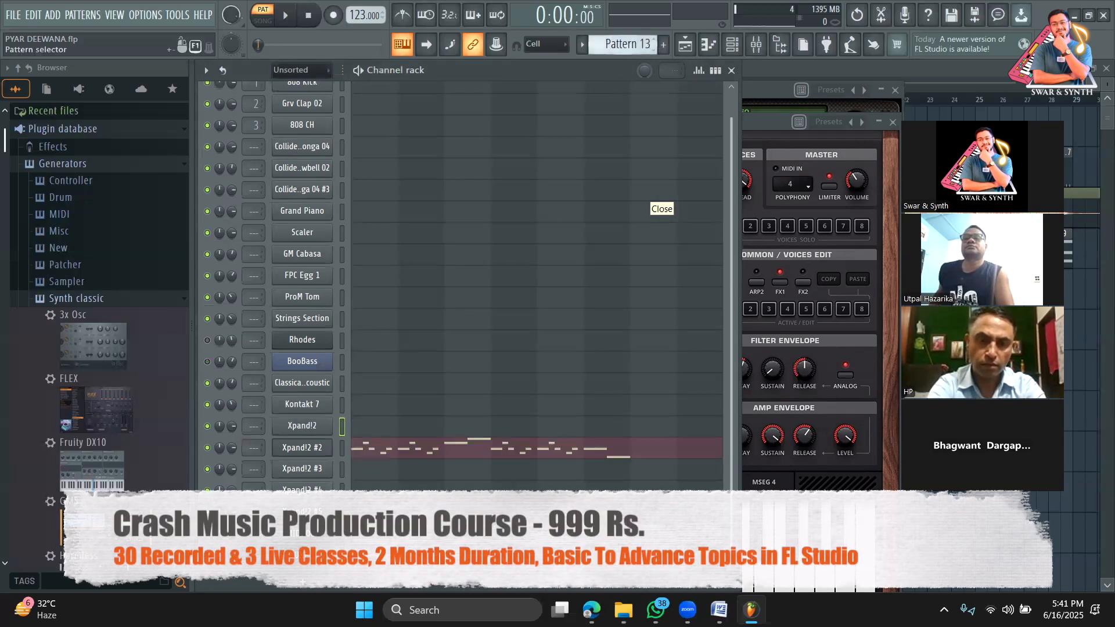
key(F4)
right_click(330, 448)
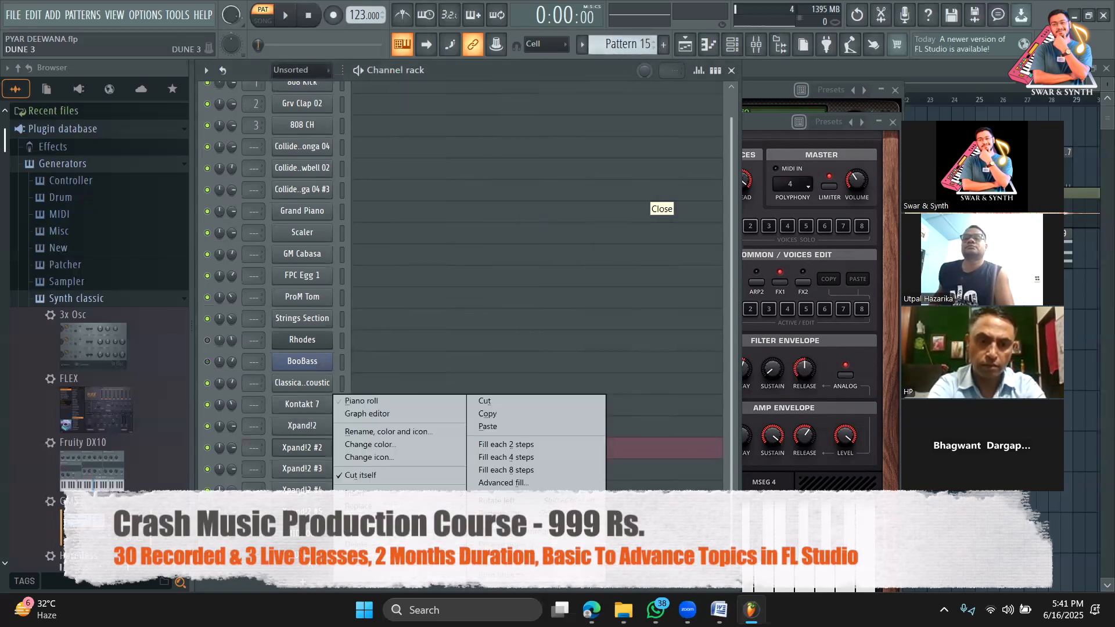
click(514, 428)
key(space)
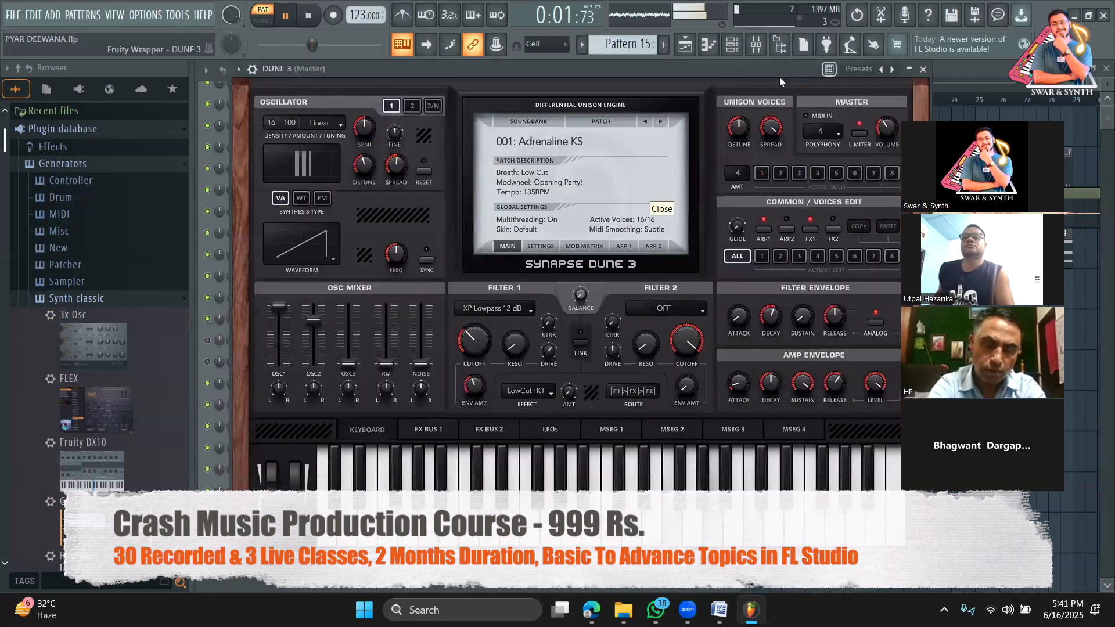
key(space)
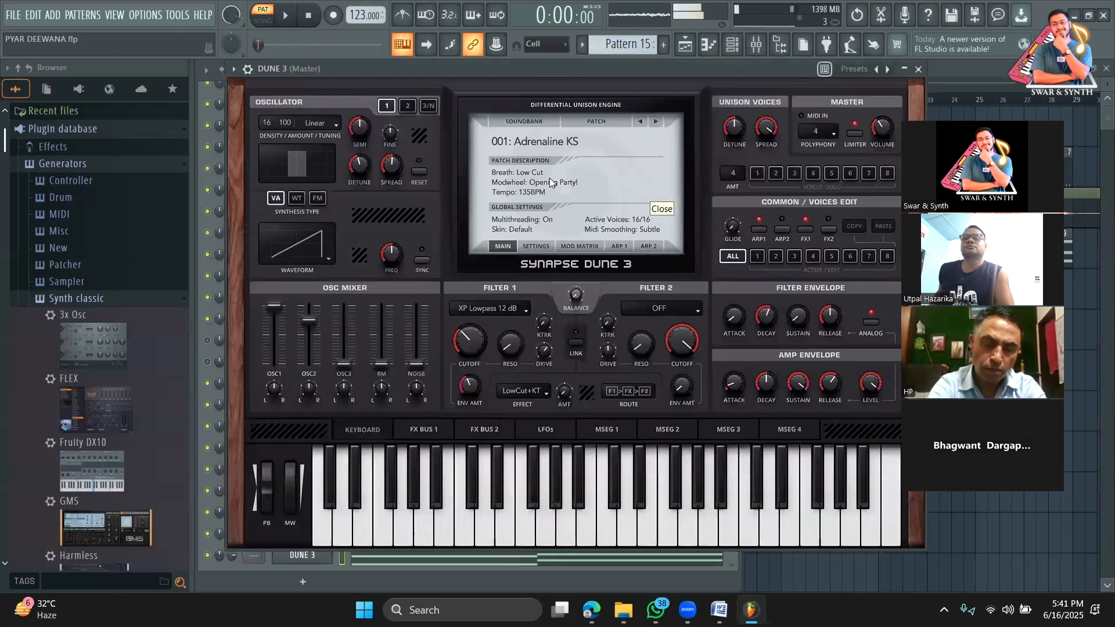
Switch DUNE 3 to the soundbank that starts with the ARP-ChilledTrance patch
click(519, 124)
click(467, 89)
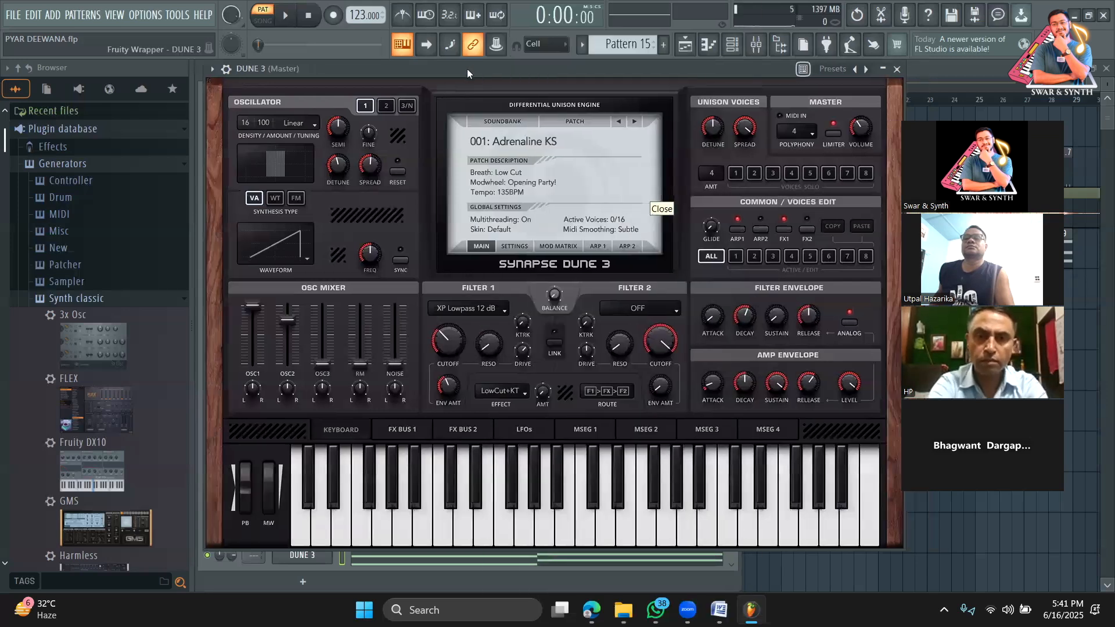
click(516, 122)
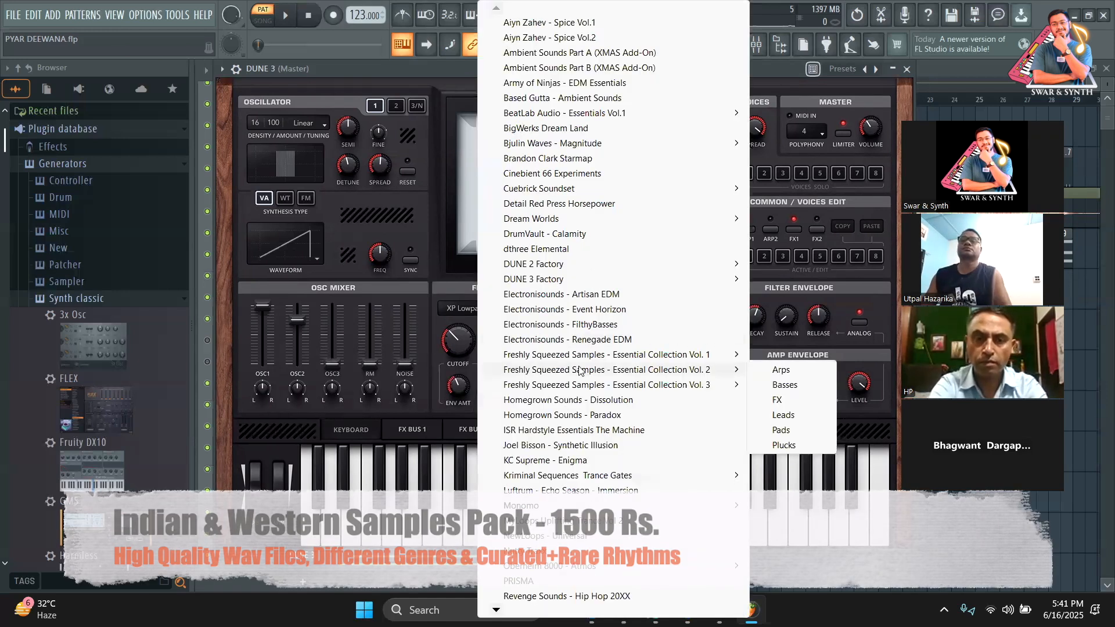
mouse_move(607, 356)
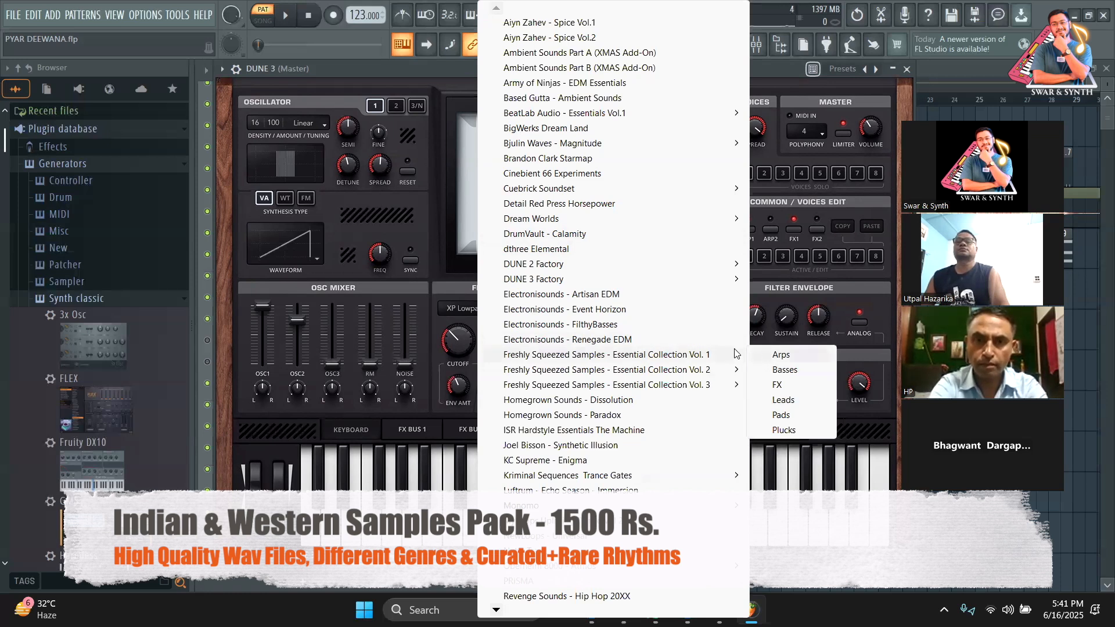
click(569, 194)
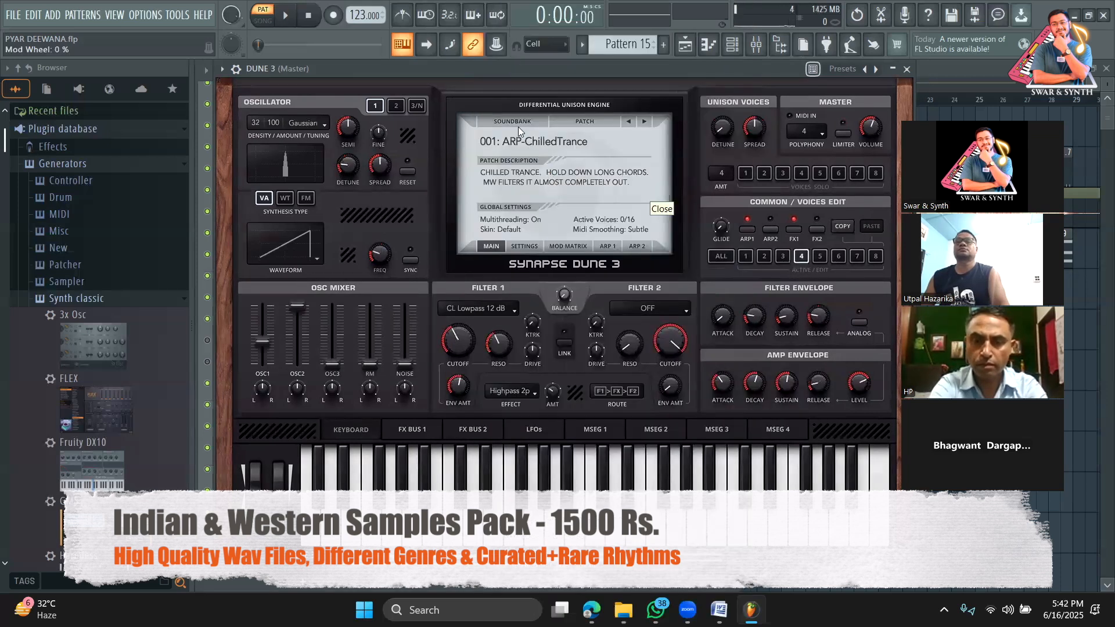
Audition the chords in Pattern 15 with the ARP-ChilledTrance, ARP-DaVincinator and ARP-EDMenome patches of DUNE 3
click(287, 17)
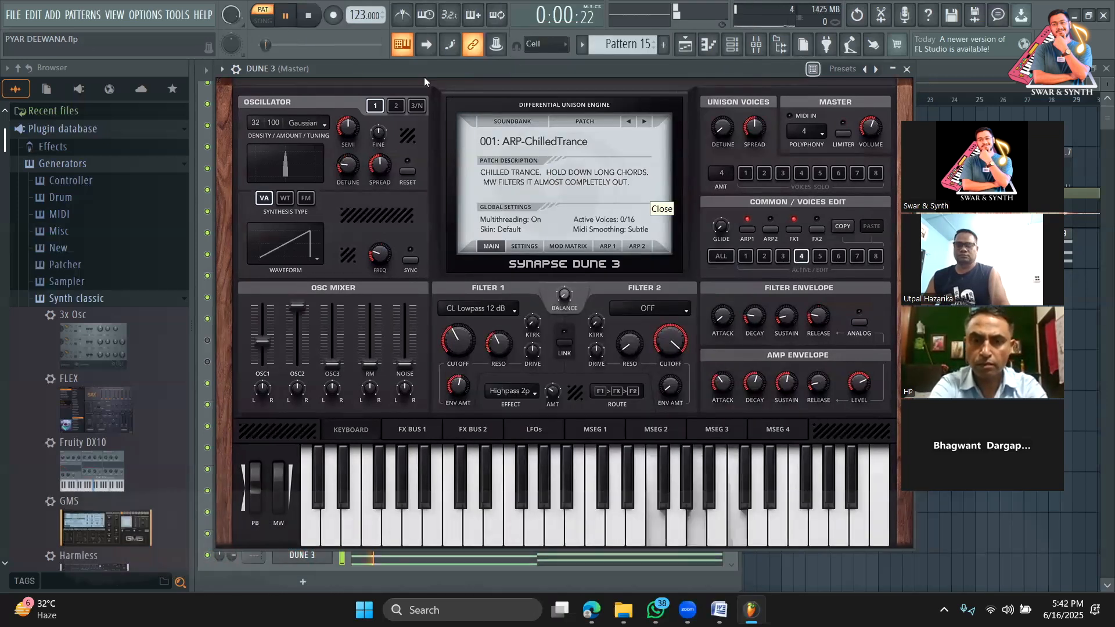
click(644, 123)
key(space)
key(space)
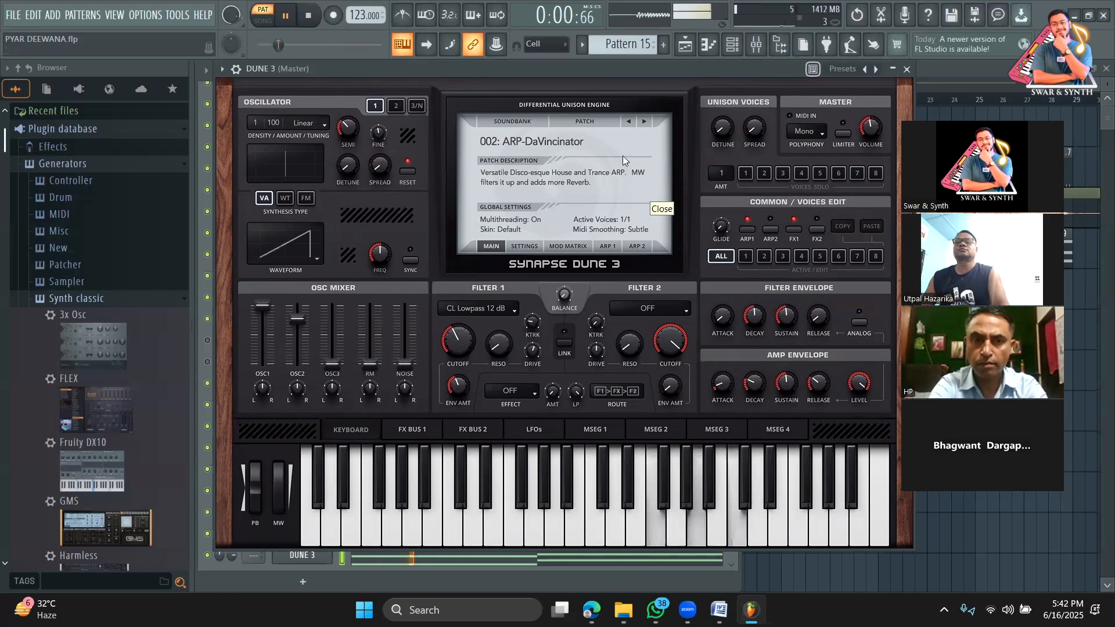
click(645, 121)
key(space)
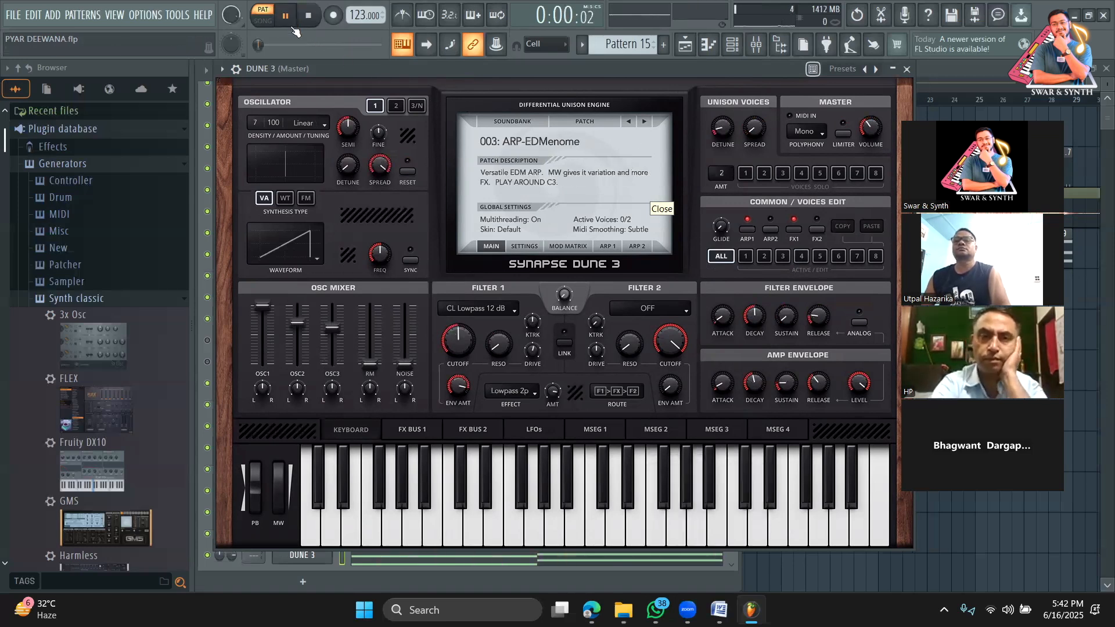
key(space)
Advance through the DUNE 3 arpeggio patches from 004 ARP-Keep Groovin to 009 ARP-TTTTTTrance while the chords play
click(645, 122)
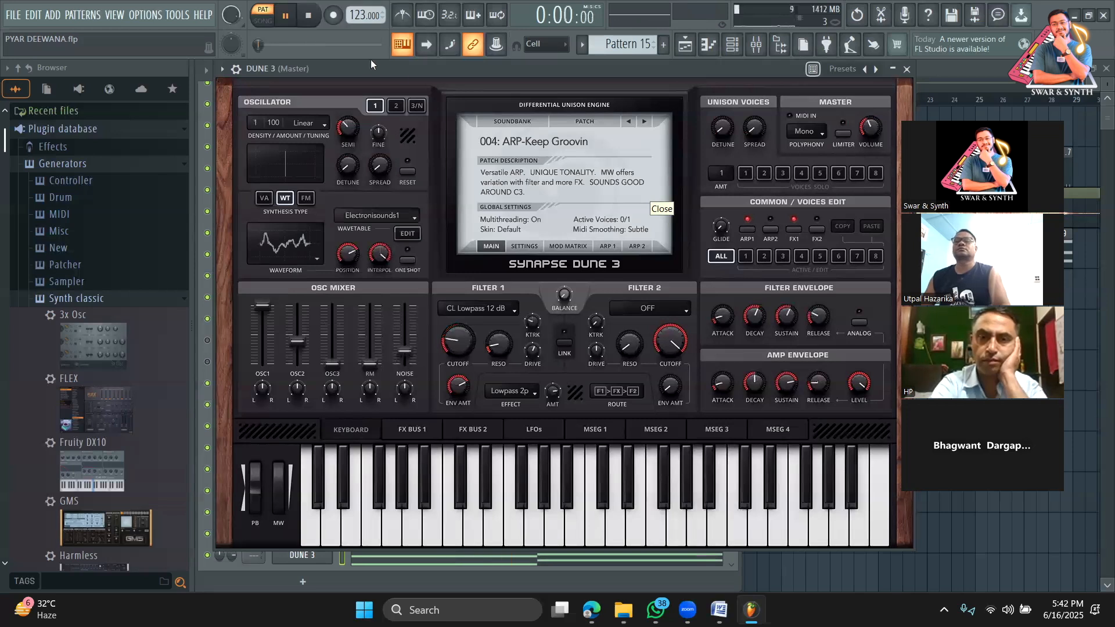
click(647, 123)
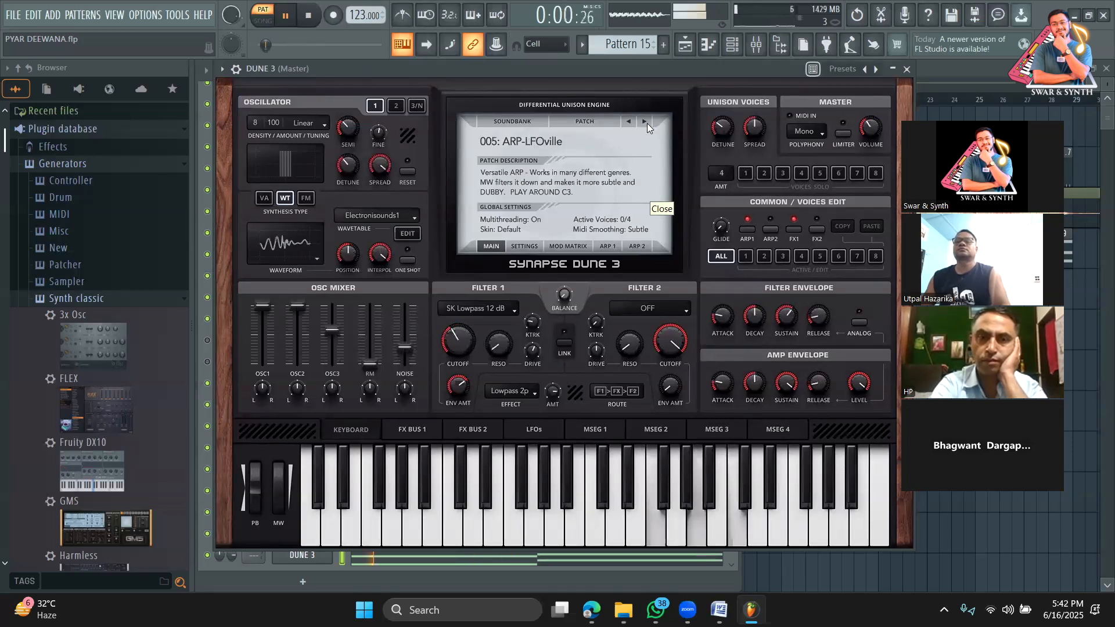
click(647, 123)
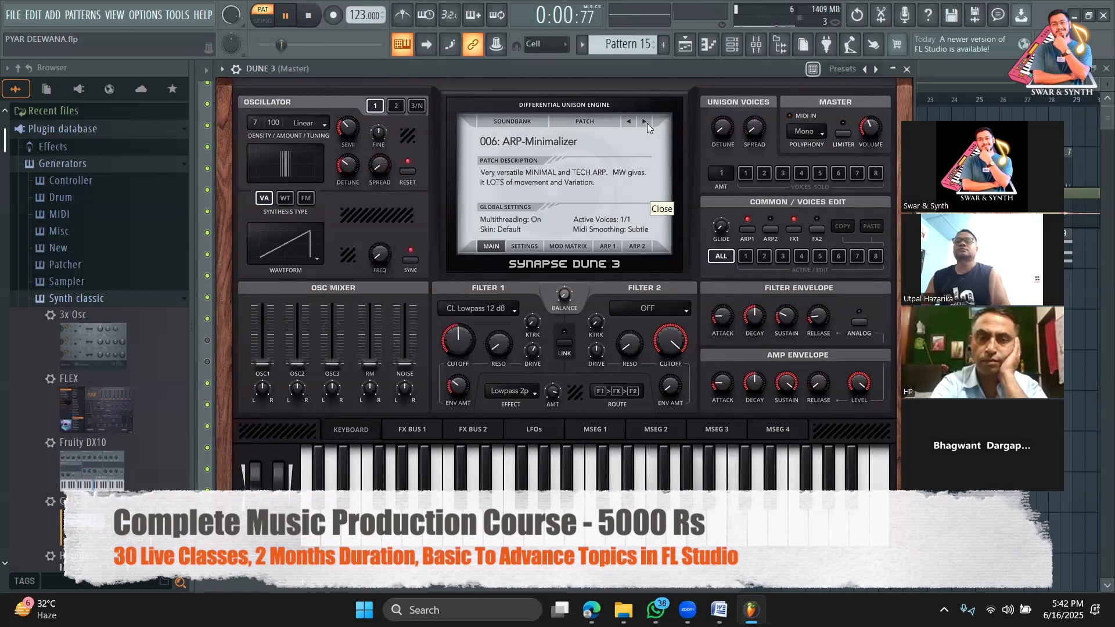
click(647, 123)
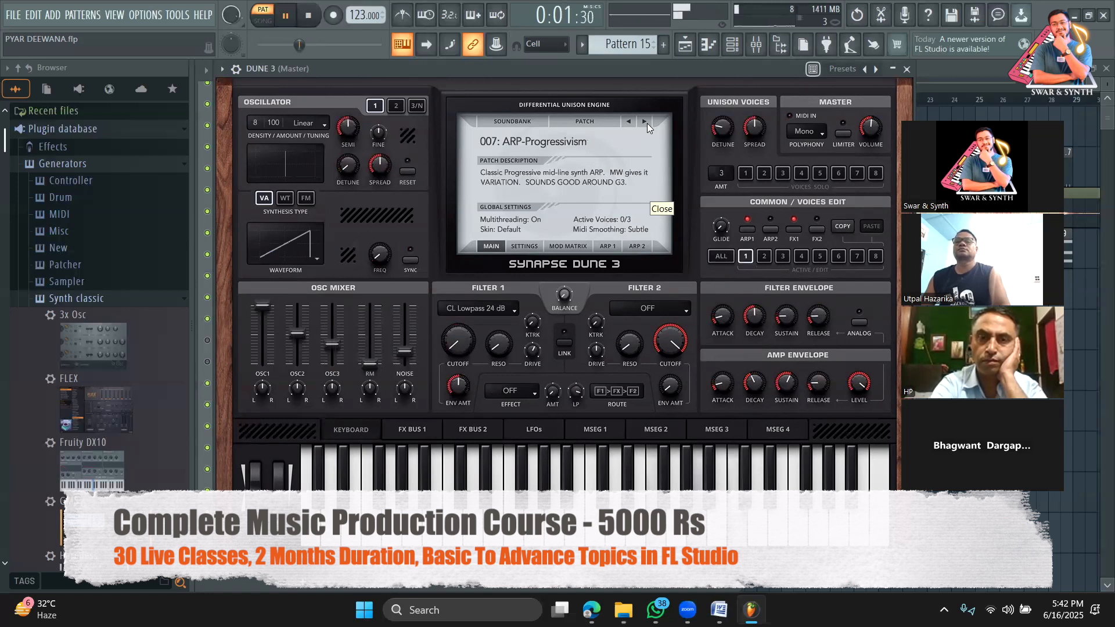
click(647, 123)
click(647, 123)
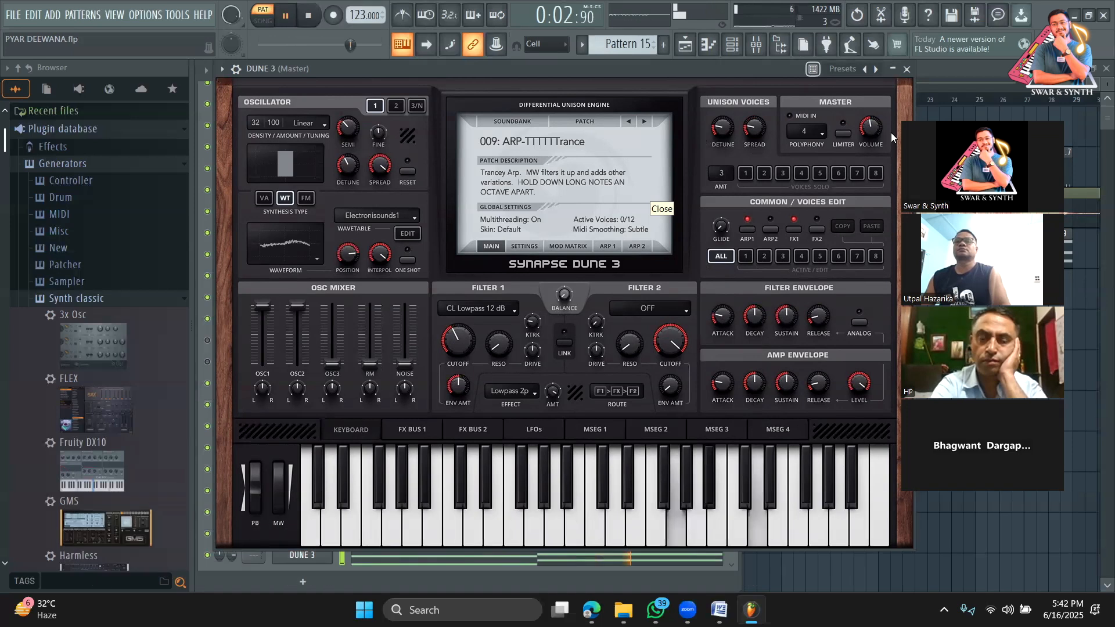
Advance DUNE 3 through the bass patches 010 BS-AggroMonger and 011 BS-ArenaBass and stop the playback
click(643, 122)
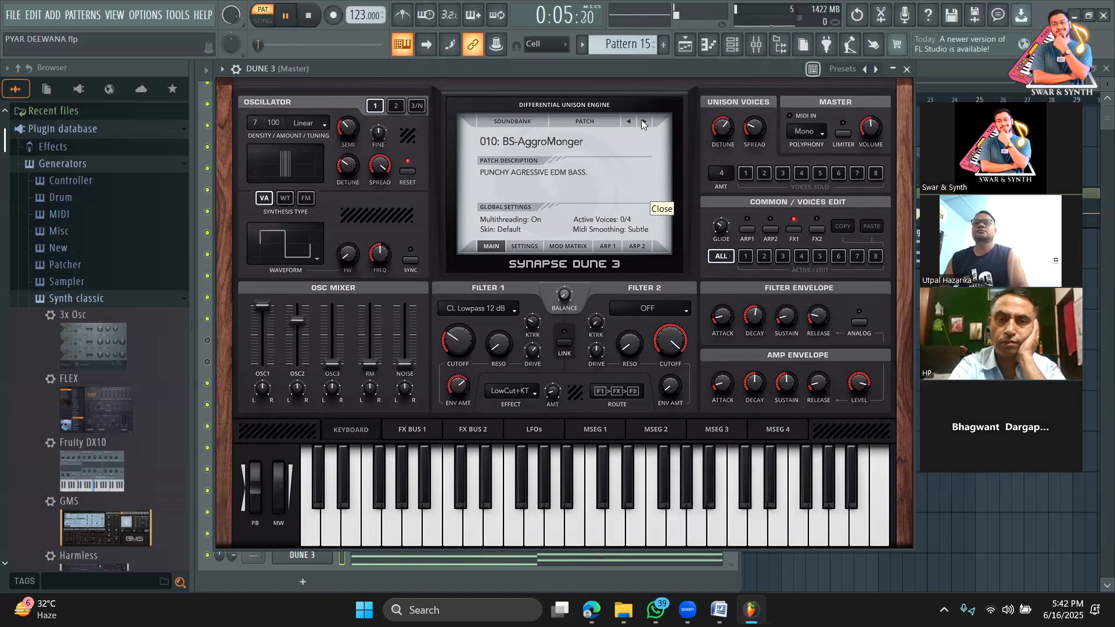
click(643, 122)
key(space)
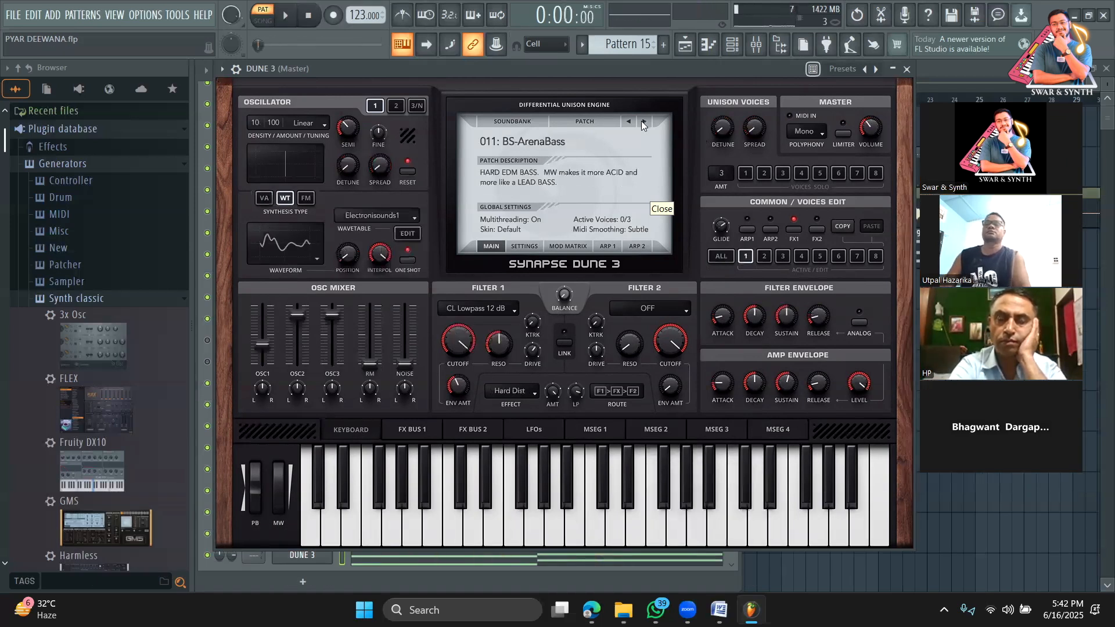
Switch DUNE 3 to the BigWerks Dream Land soundbank and advance through FILTH to patch 003 MADNESS
click(515, 122)
click(515, 123)
click(514, 122)
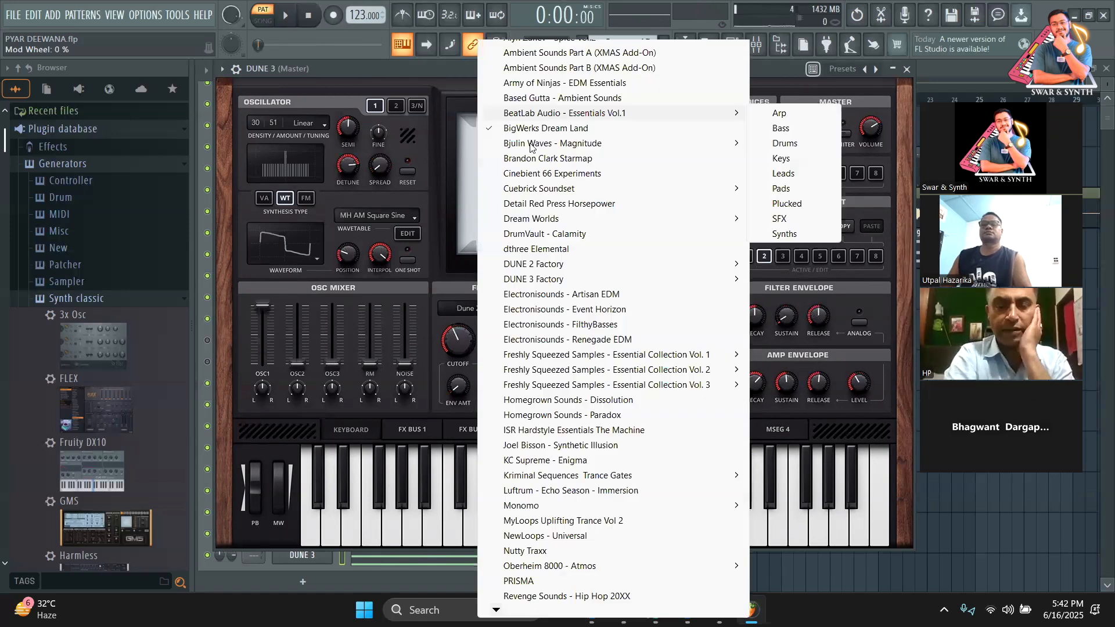
mouse_move(624, 376)
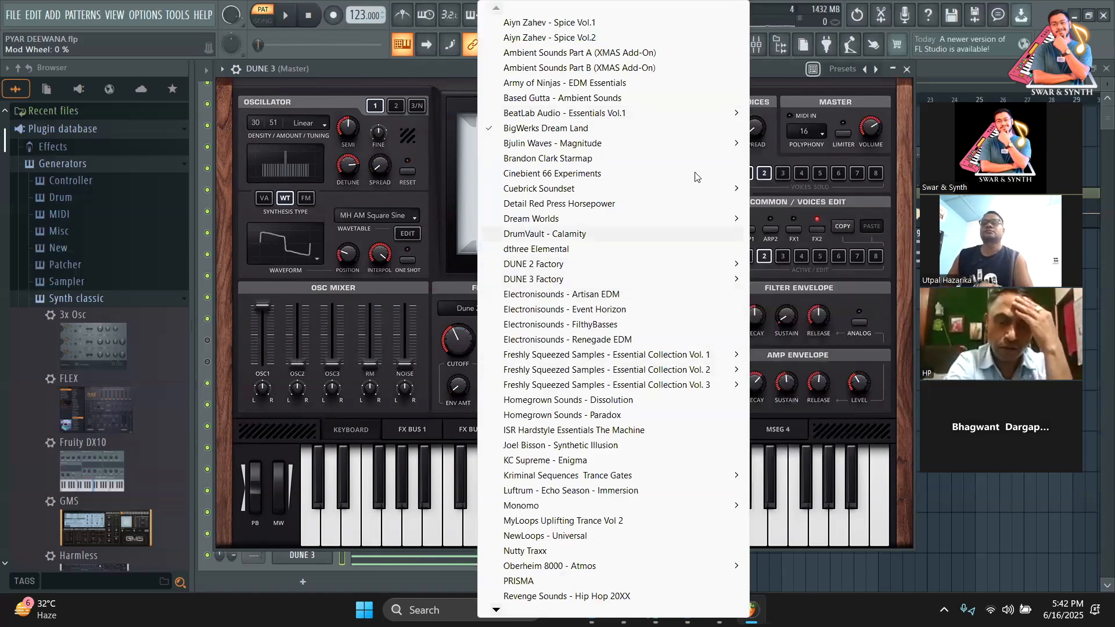
mouse_move(720, 115)
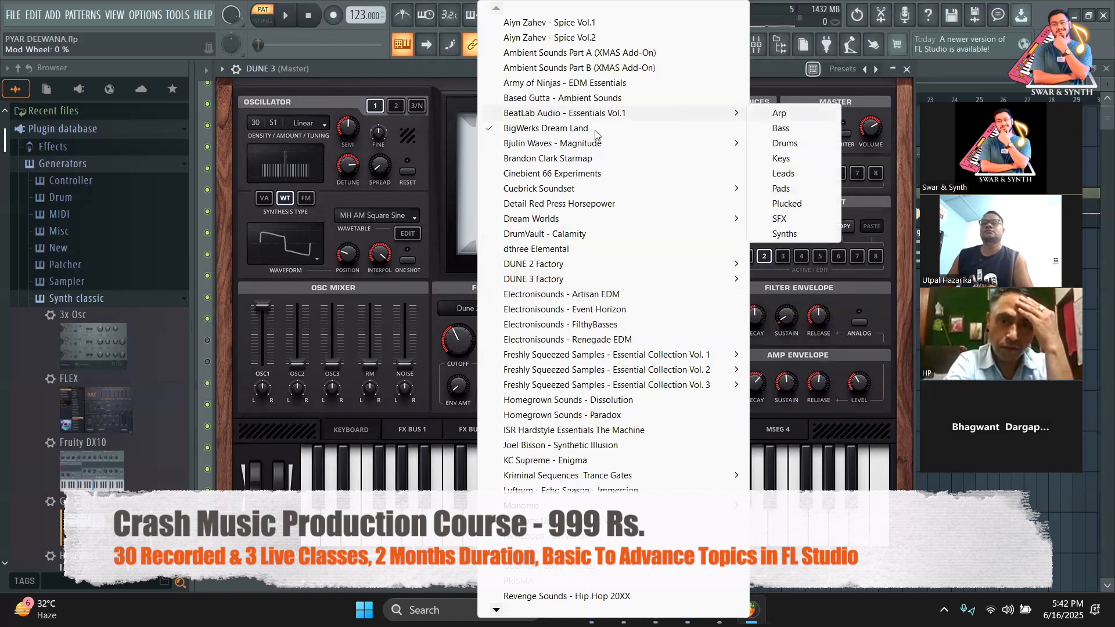
click(596, 131)
click(645, 123)
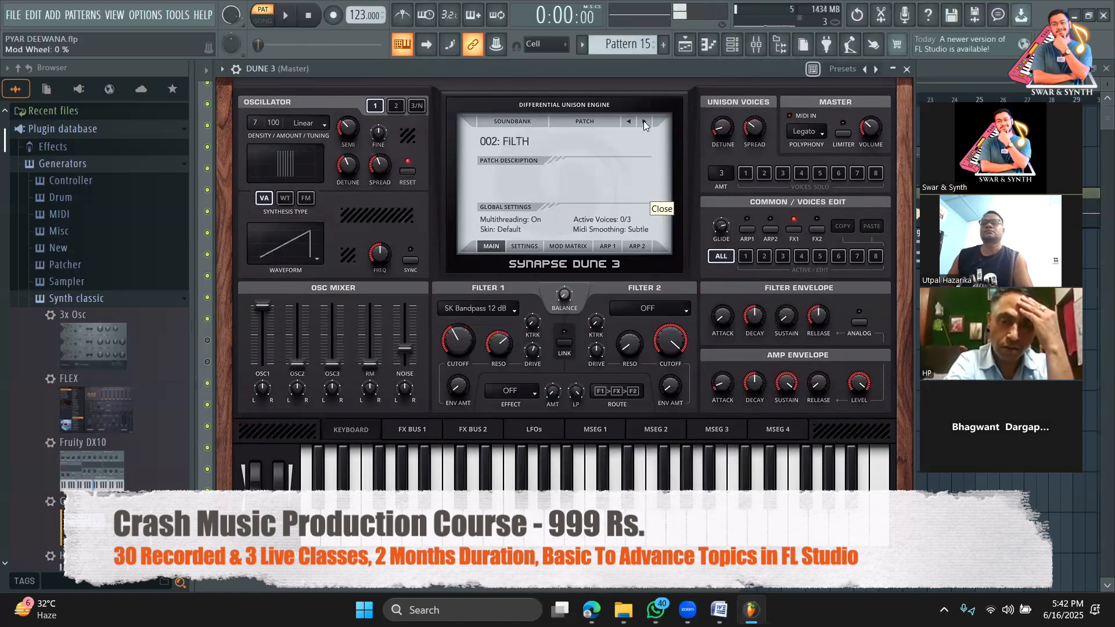
click(645, 124)
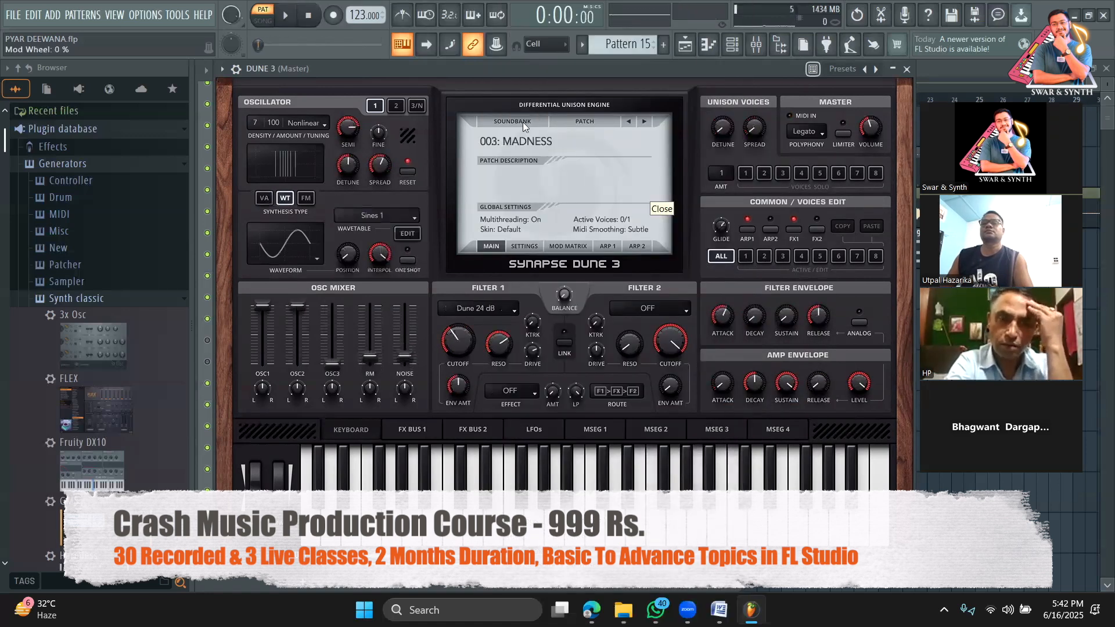
Show the DUNE 3 wrapper controls, set the channel volume to 59%, and audition patch 004 RAGER with the chords
click(236, 69)
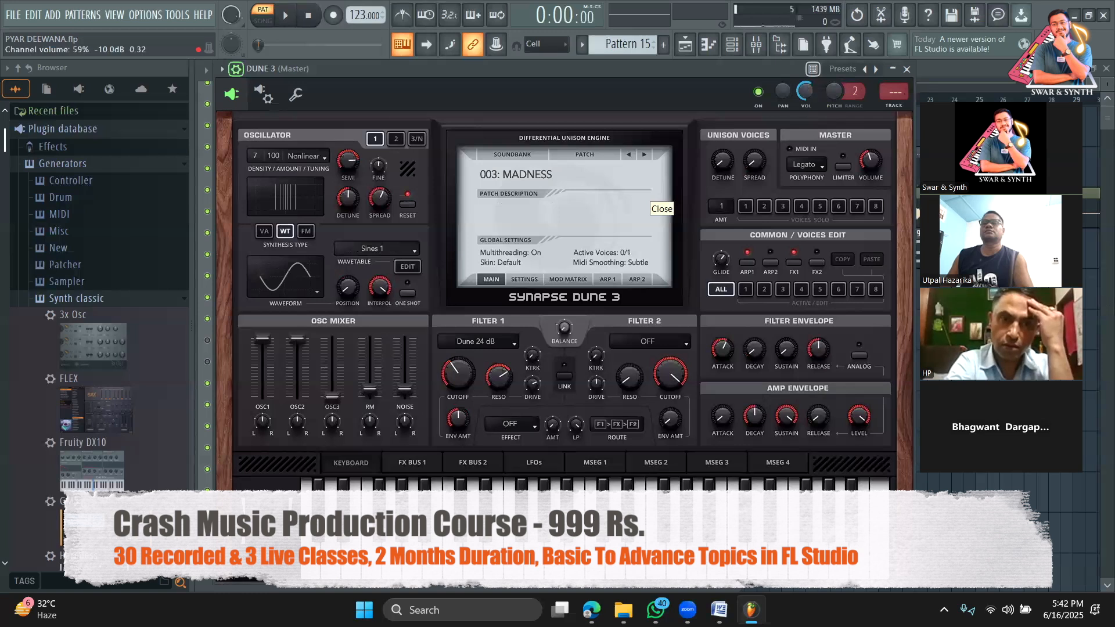
key(space)
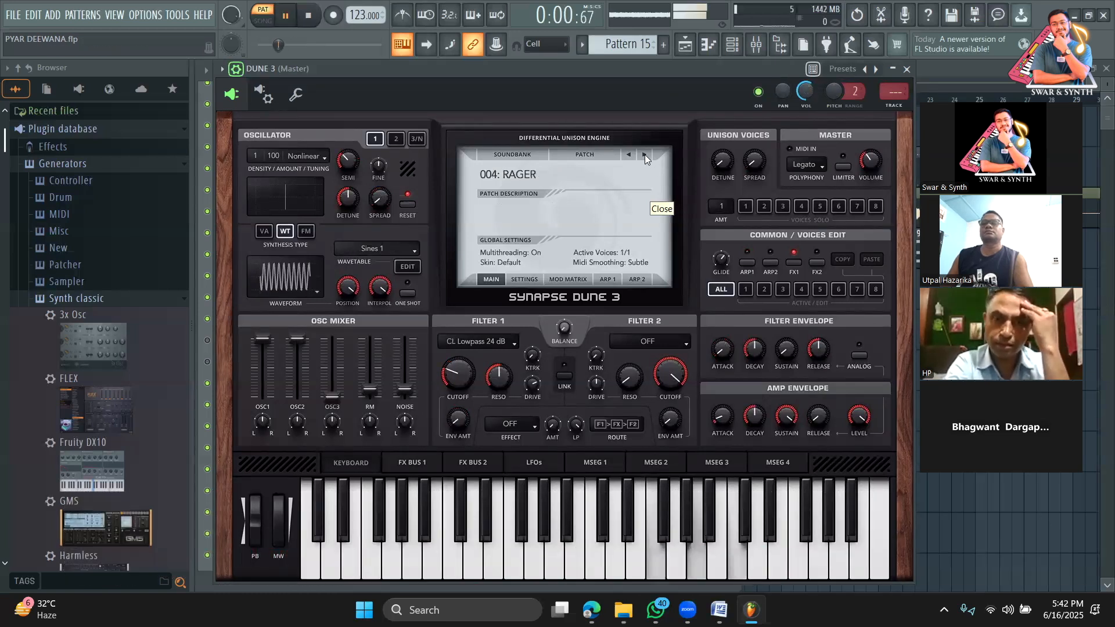
click(644, 154)
key(space)
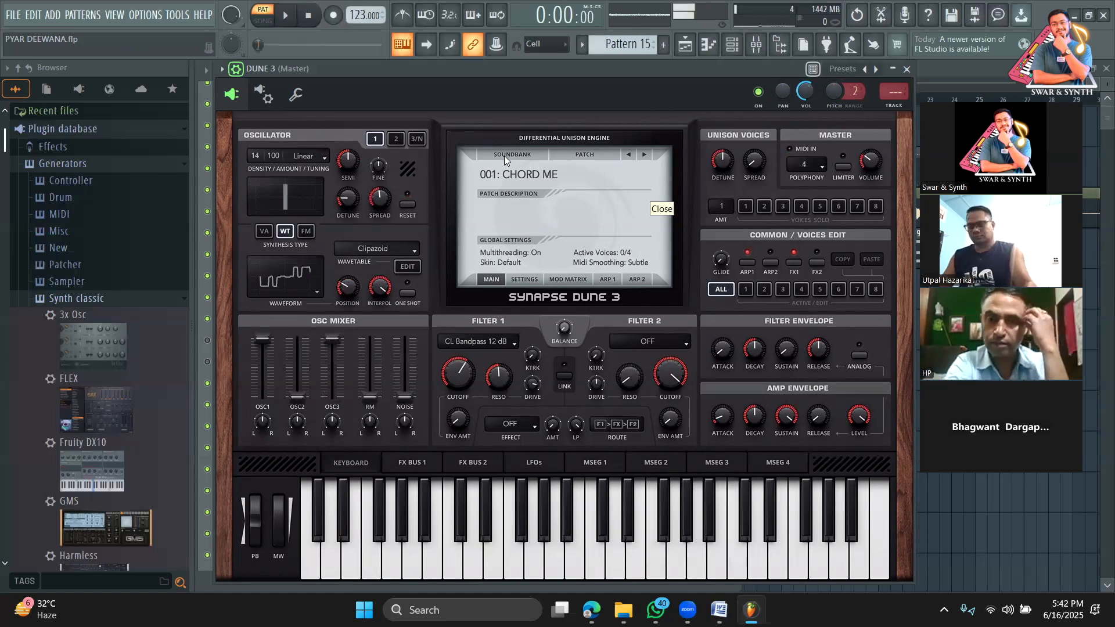
Switch DUNE 3 past the Brandon Clark Starmap soundbank to the one that starts with 001 Adrenaline KS
click(504, 154)
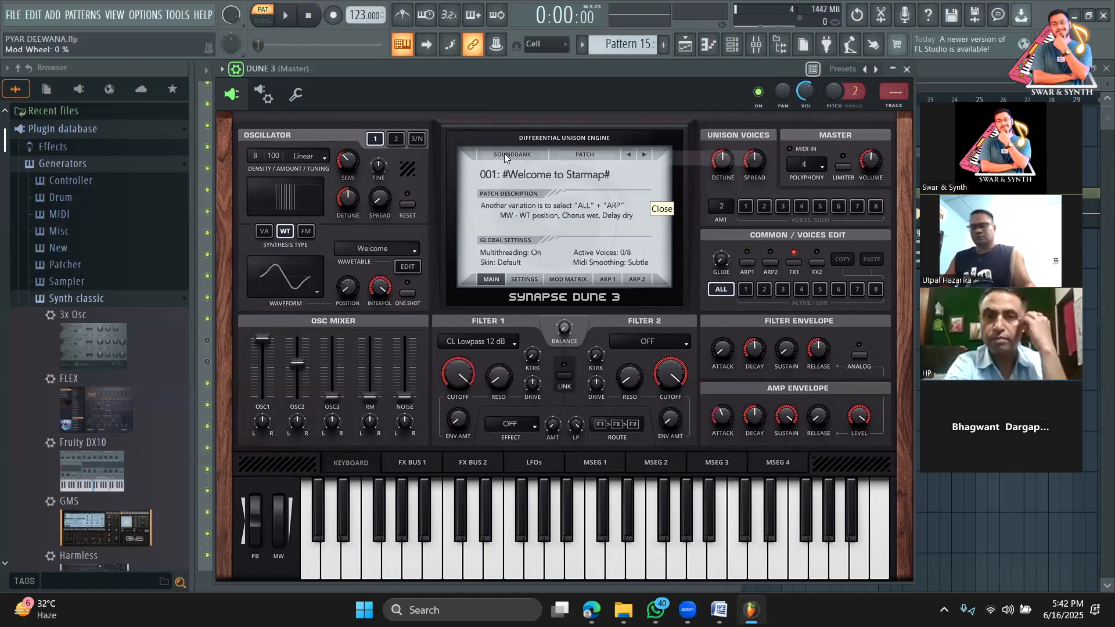
click(504, 154)
mouse_move(612, 481)
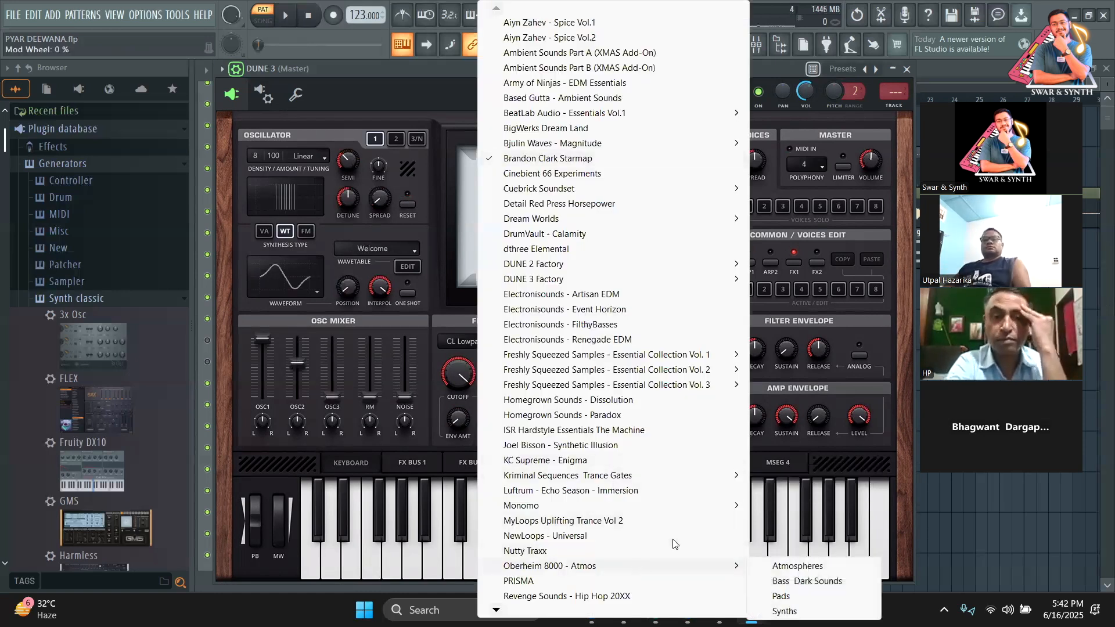
mouse_move(693, 386)
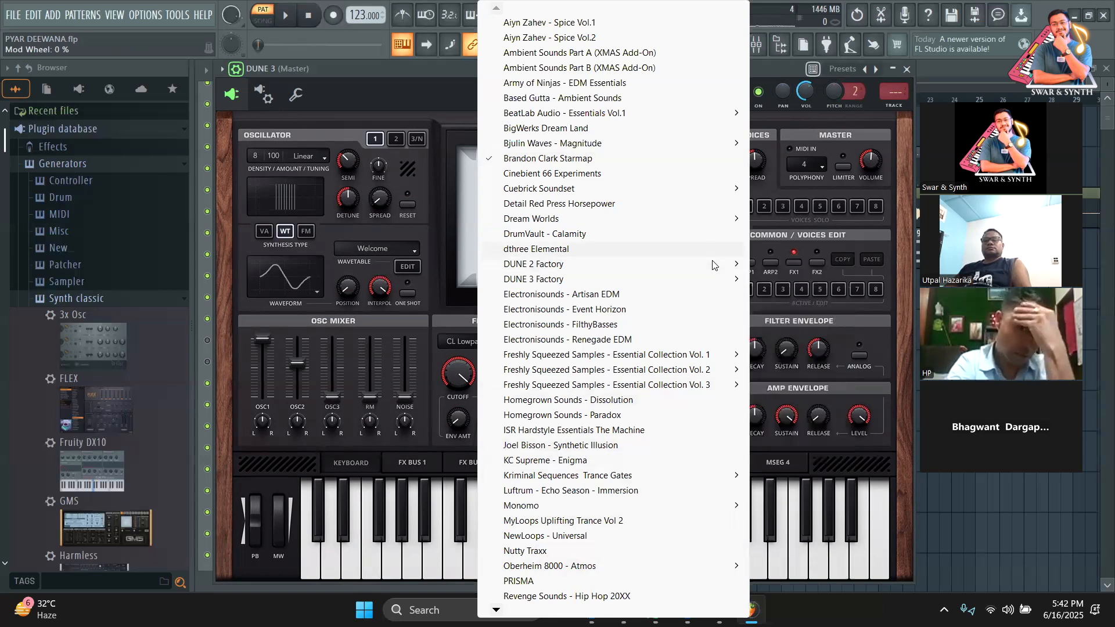
mouse_move(718, 275)
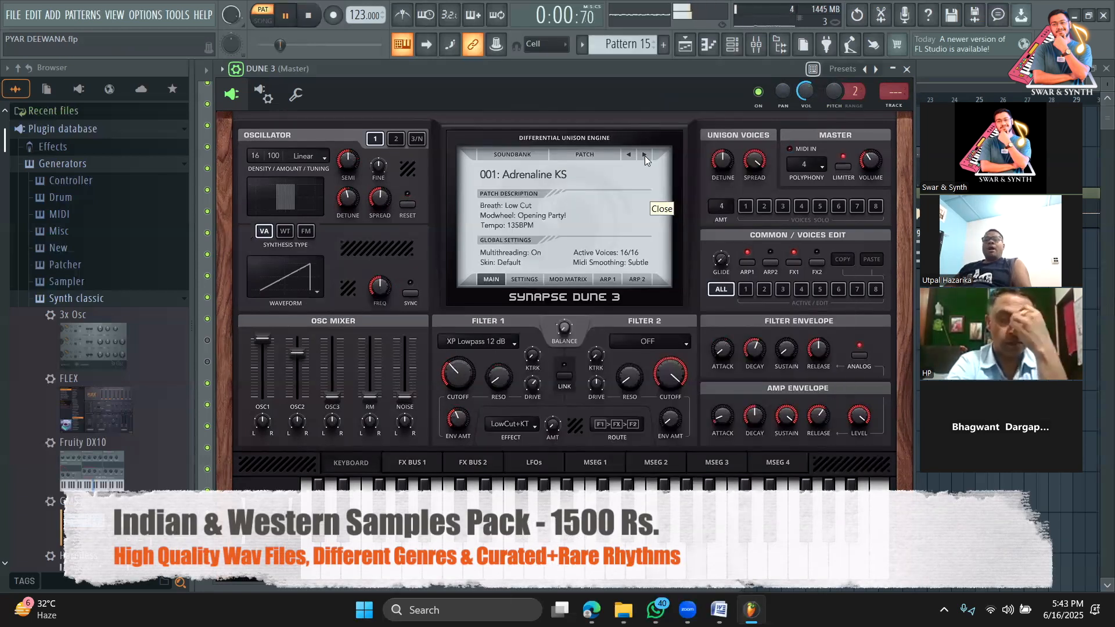
Audition the DUNE 3 patches from 001 Adrenaline KS through 006 Blue Field KS with the Pattern 15 chords
click(644, 156)
click(645, 156)
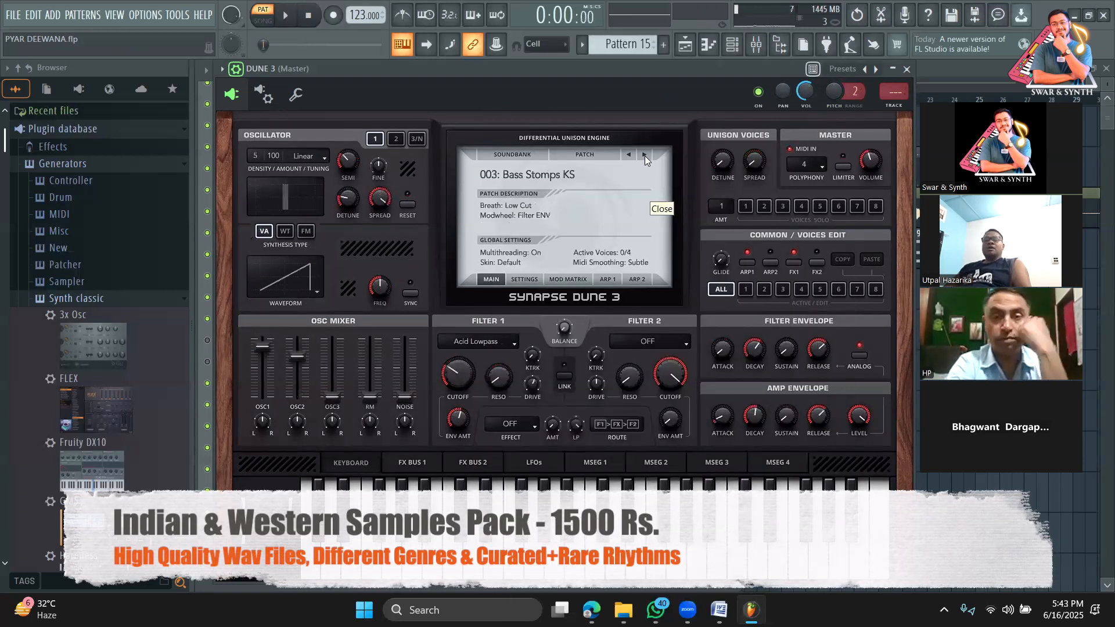
key(space)
click(644, 156)
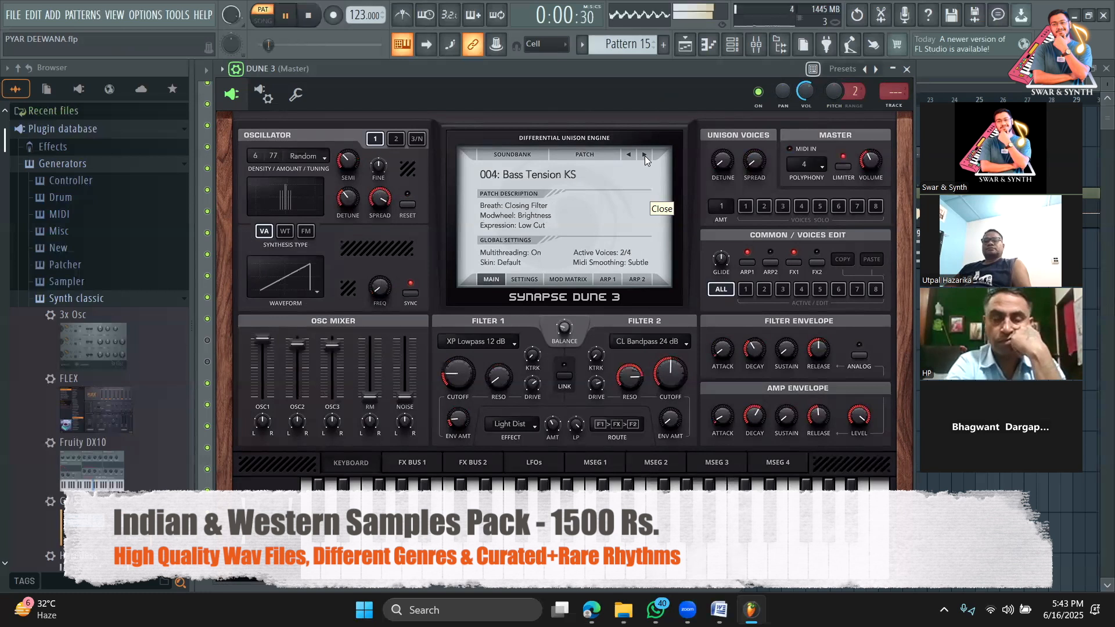
click(644, 155)
click(644, 155)
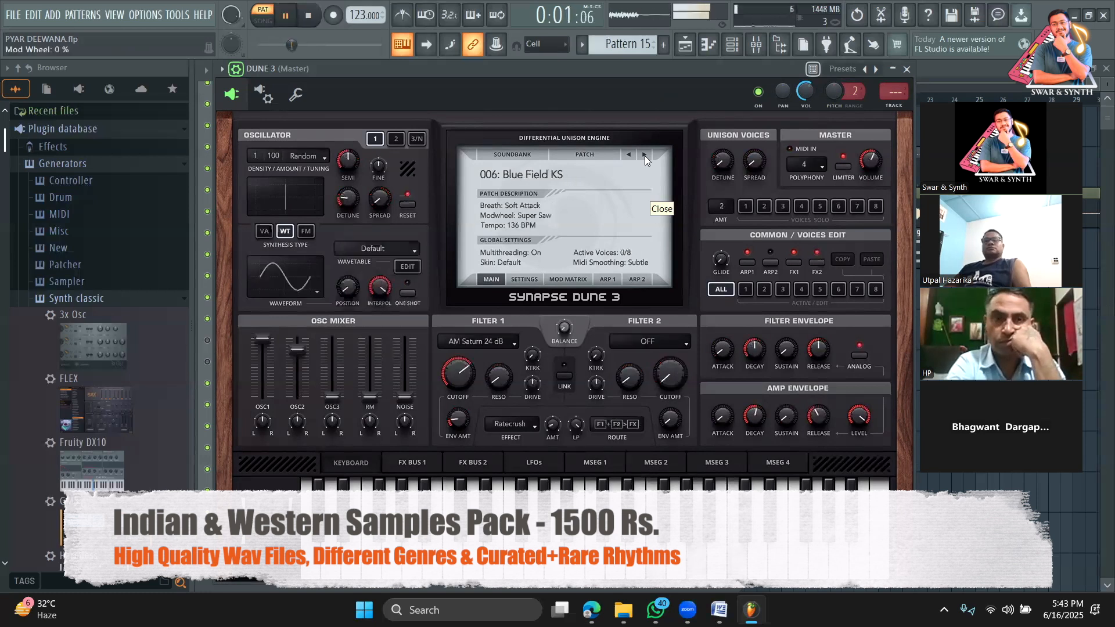
Audition the chords with the DUNE 3 patches 007 Blue Oceans KS and 008 Capri Pikes KS
click(645, 156)
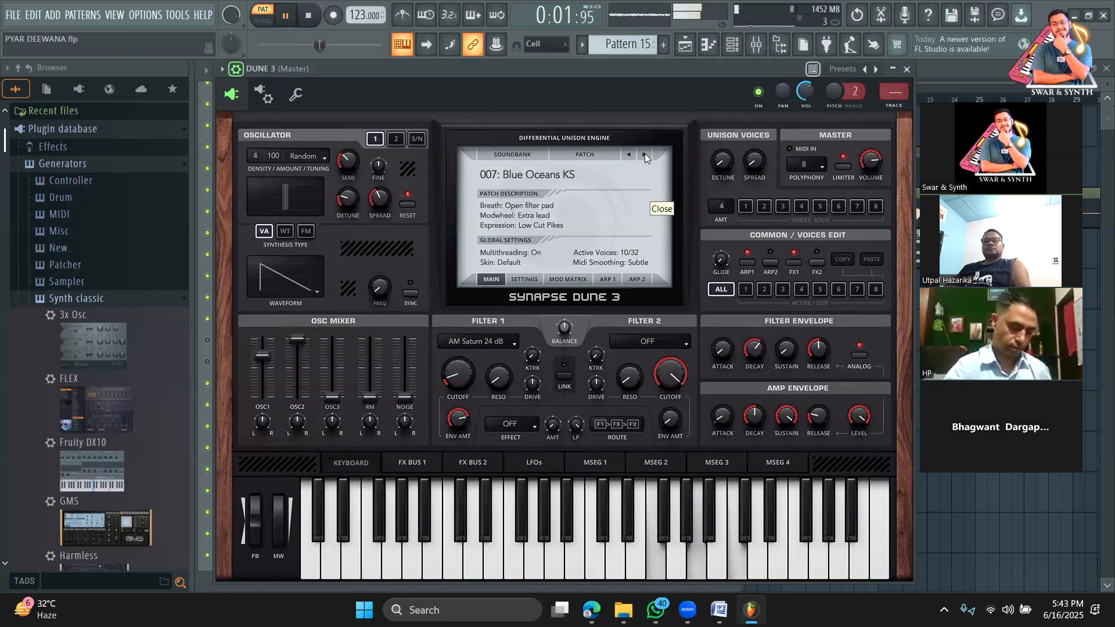
key(space)
click(645, 156)
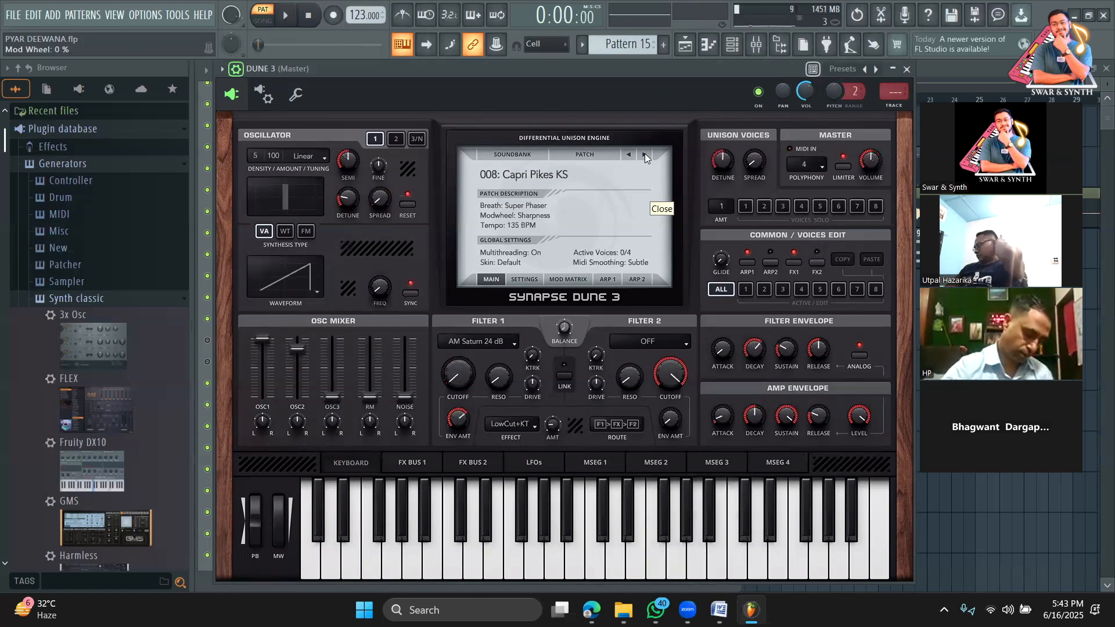
key(space)
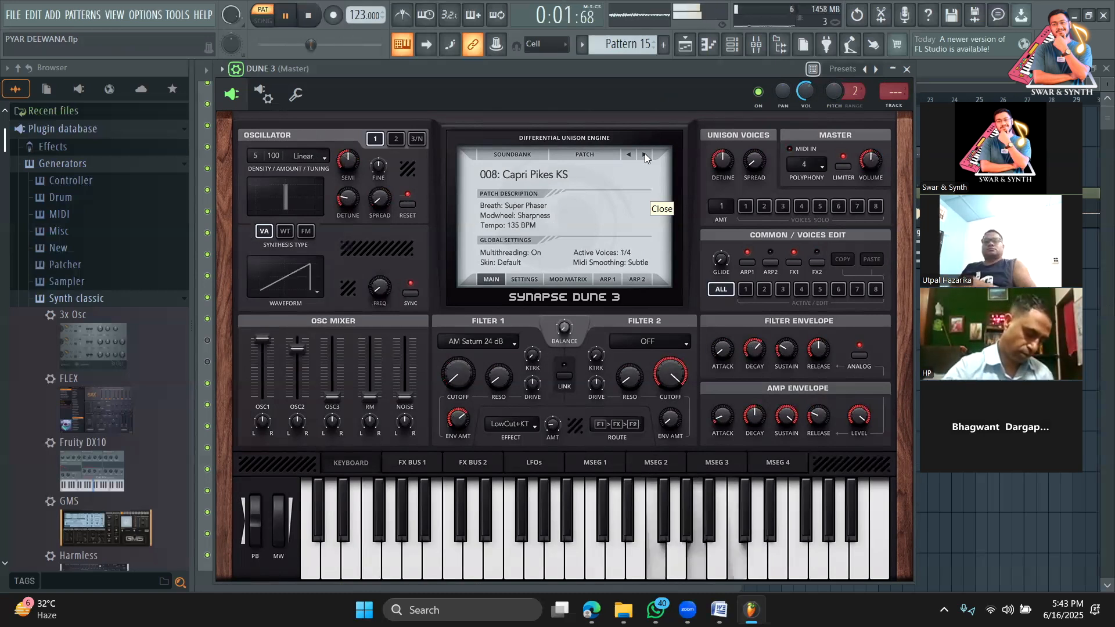
key(space)
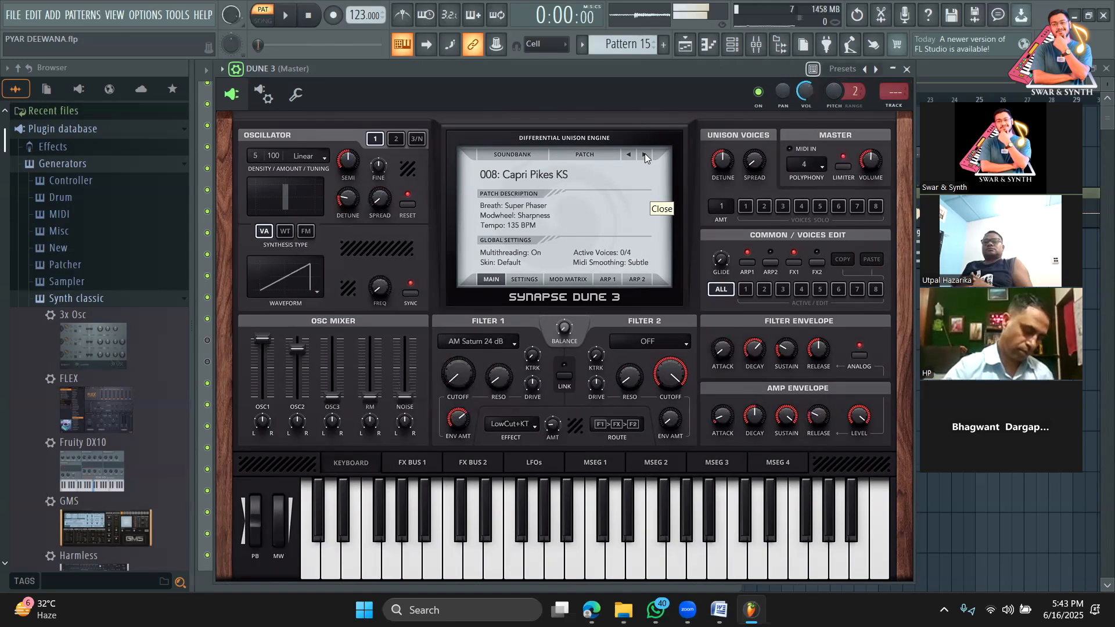
Select the DUNE 3 patch 010 Cloud Skimmer ARK and listen to the Pattern 15 chords with it
click(644, 156)
key(space)
key(space)
click(645, 155)
key(space)
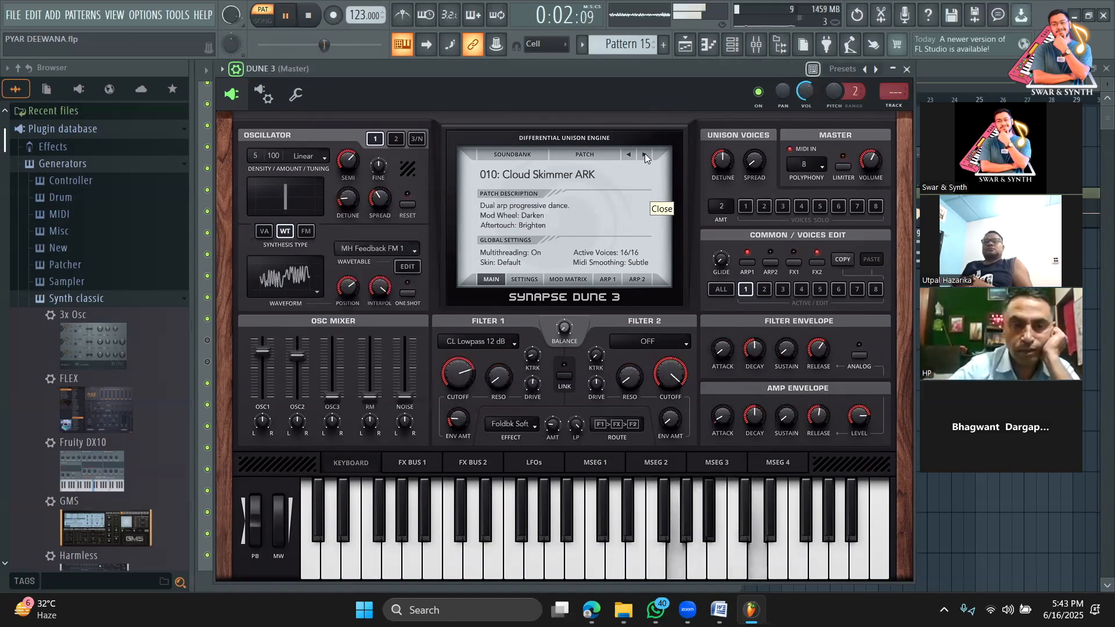
drag(702, 73, 643, 124)
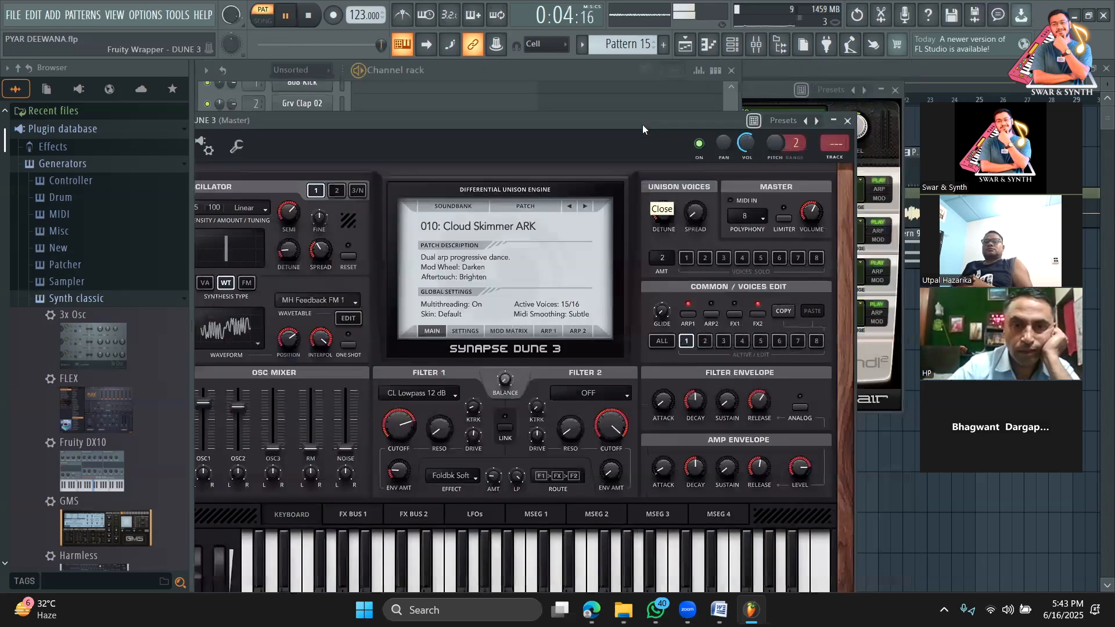
key(space)
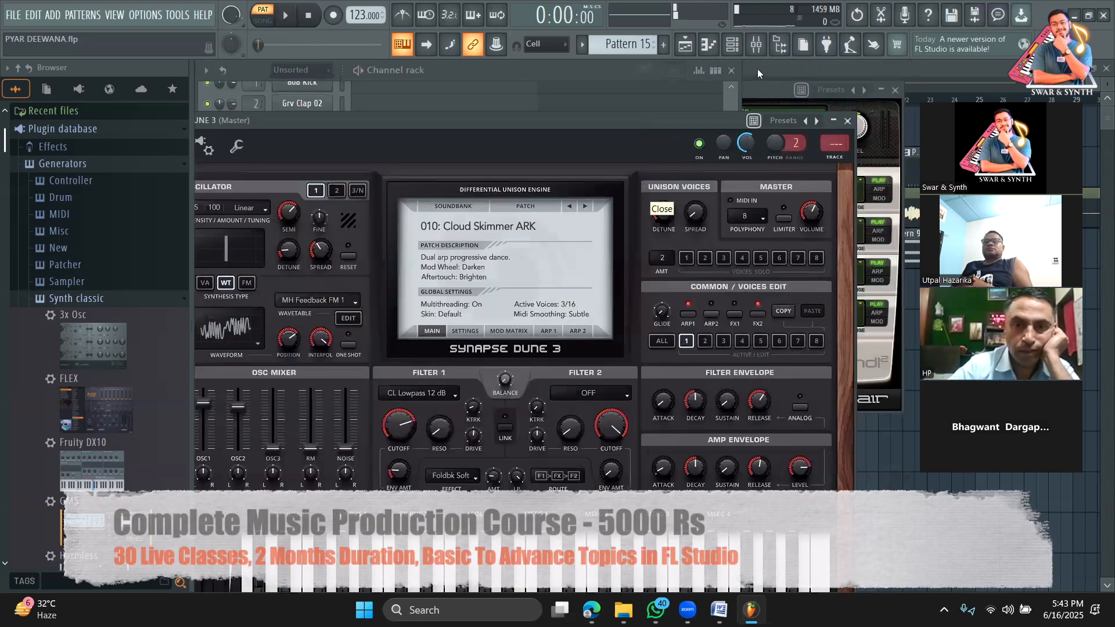
Place four Pattern 15 clips end to end on Track 5 of the Playlist, from bar 13 to bar 21
click(686, 45)
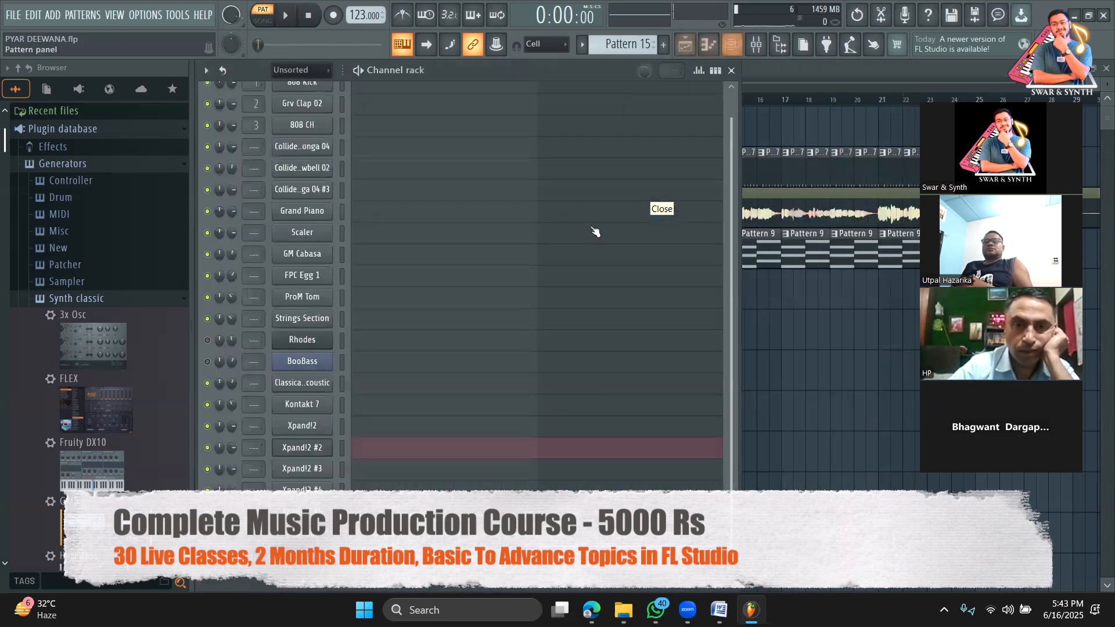
click(733, 46)
click(731, 70)
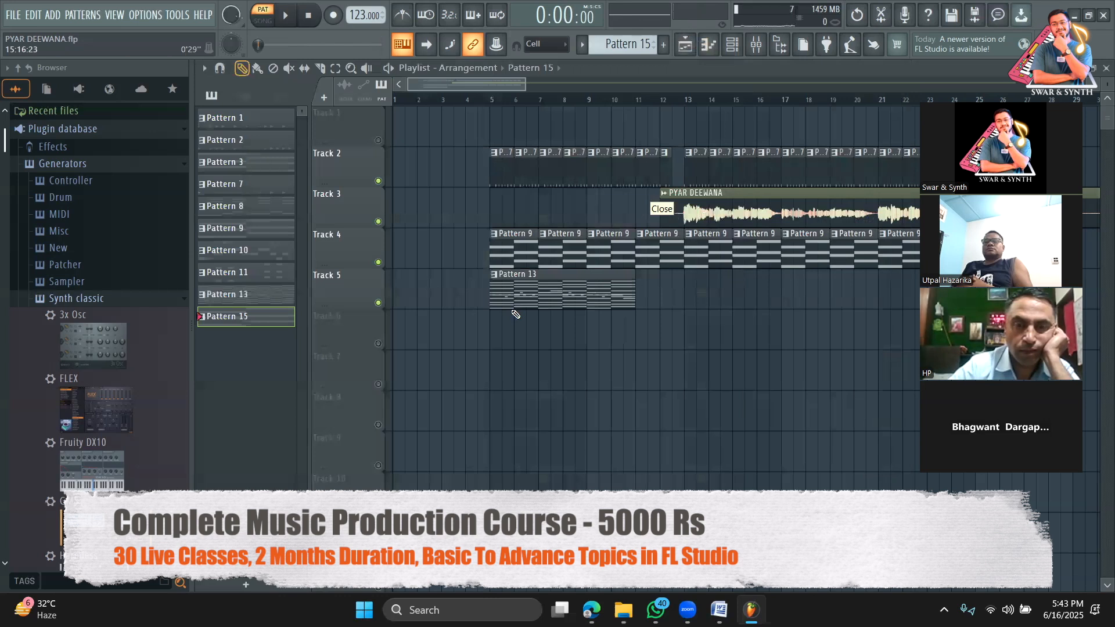
click(691, 305)
click(743, 297)
click(793, 294)
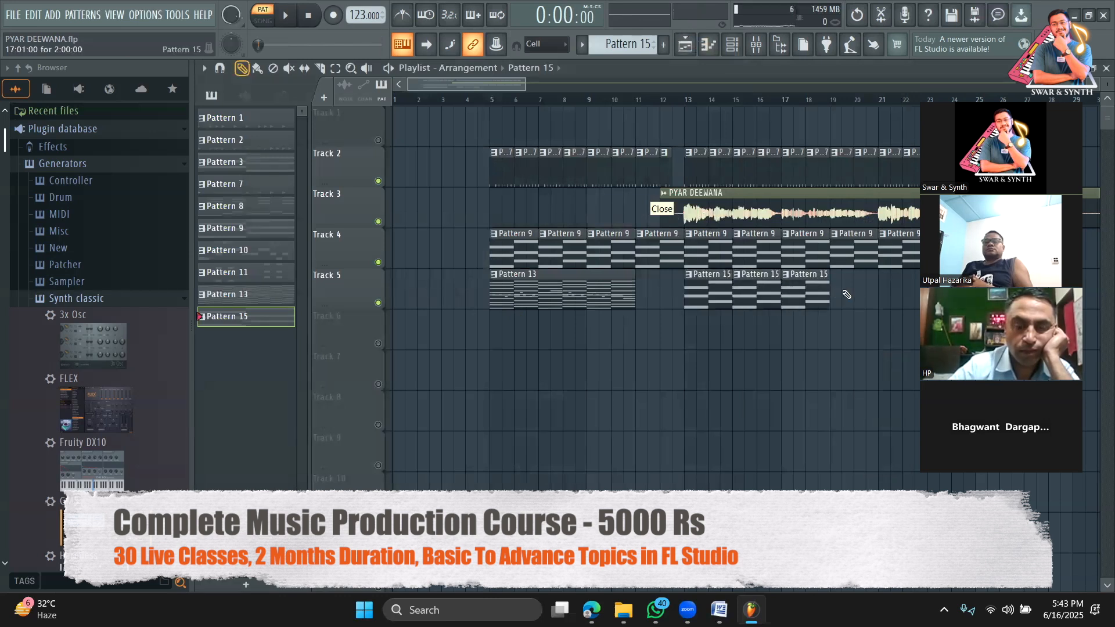
click(844, 289)
drag(852, 288, 840, 288)
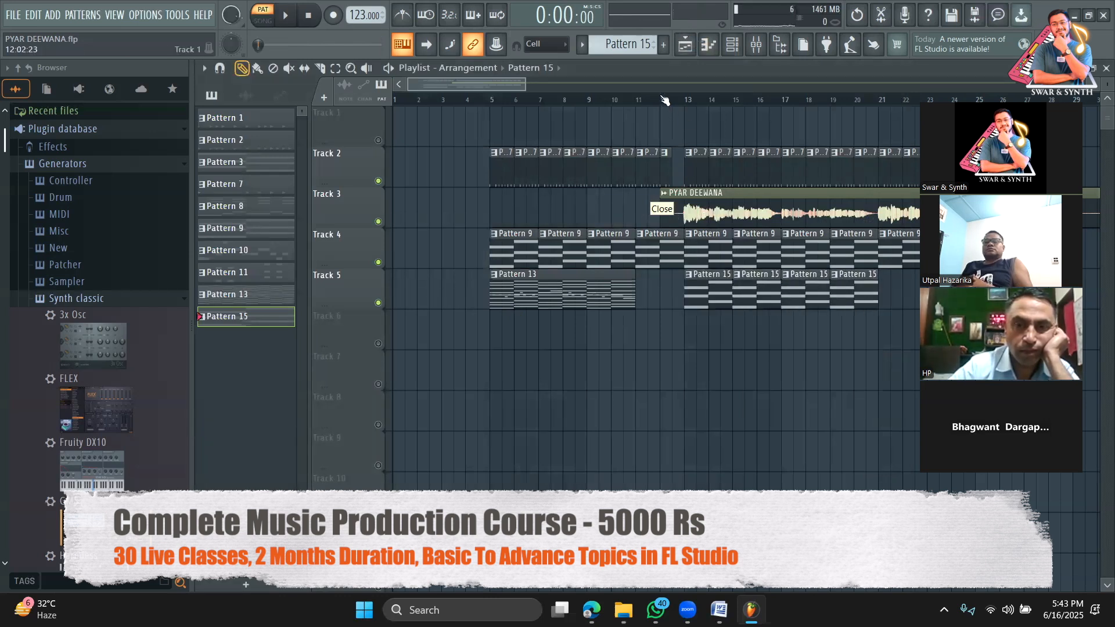
Play the song from bar 12 to hear the arpeggio with the vocal and set the DUNE 3 channel volume to 35%
click(663, 99)
key(space)
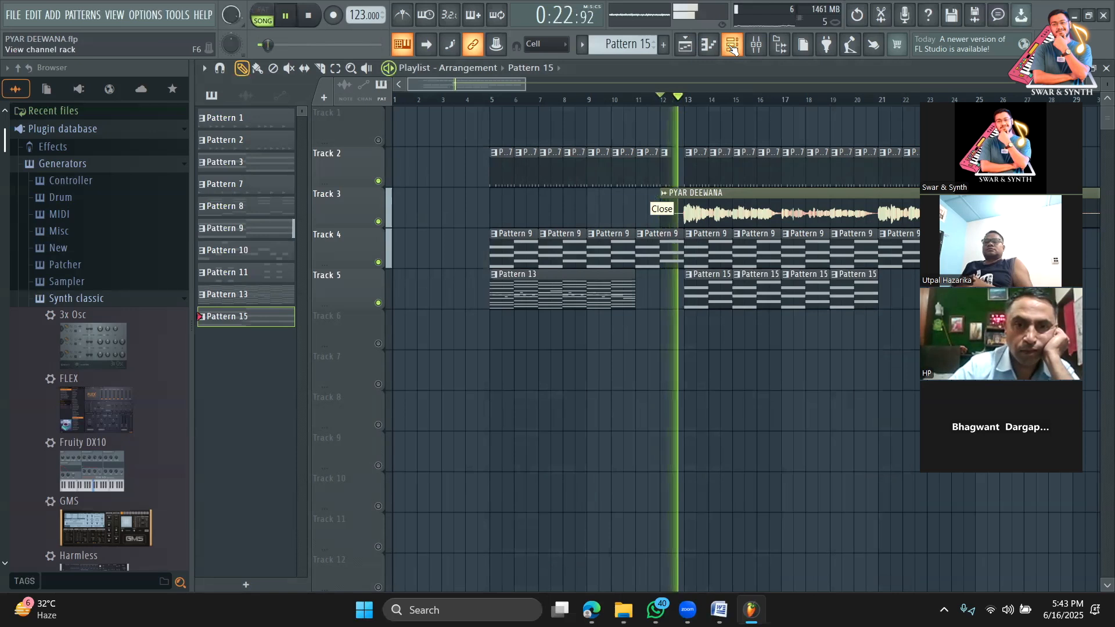
click(733, 50)
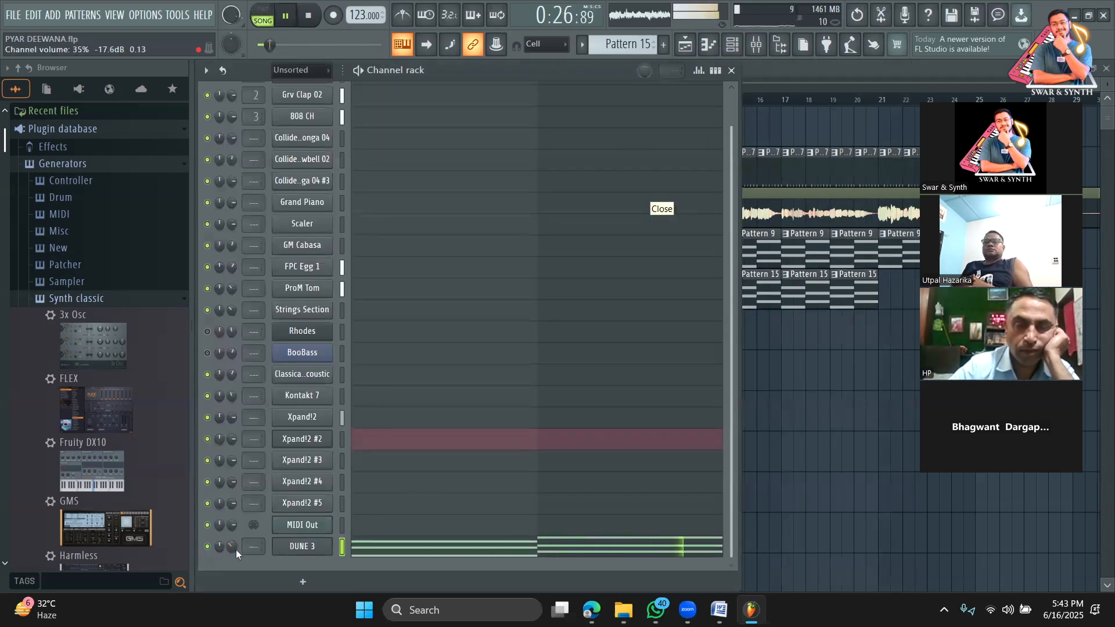
click(305, 547)
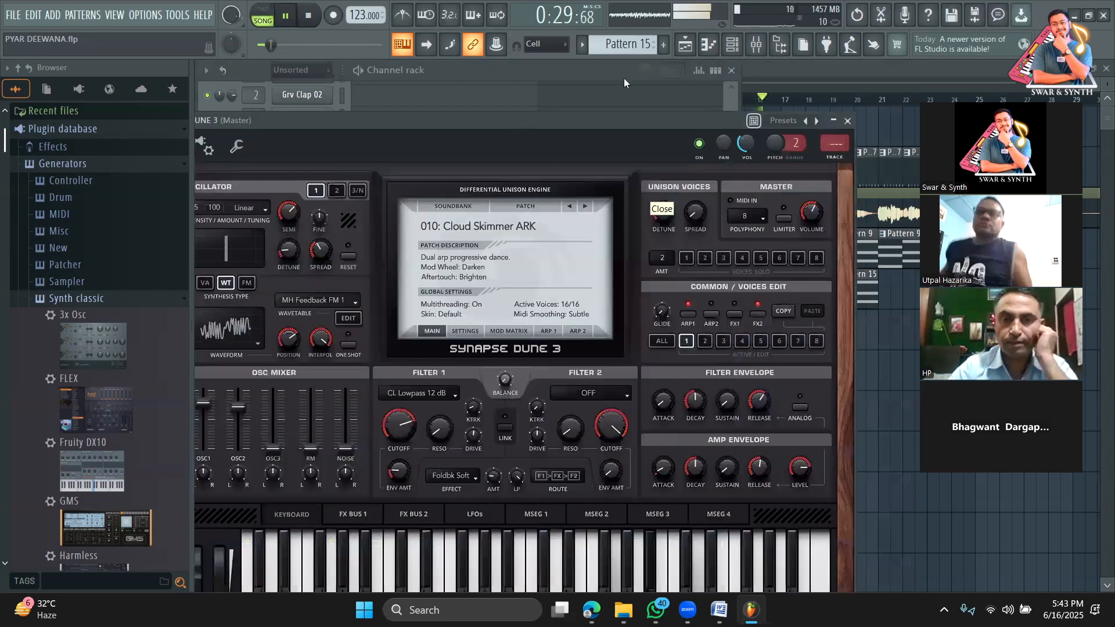
key(space)
Reopen the DUNE 3 editor from the Channel rack and move its window fully into view
key(F7)
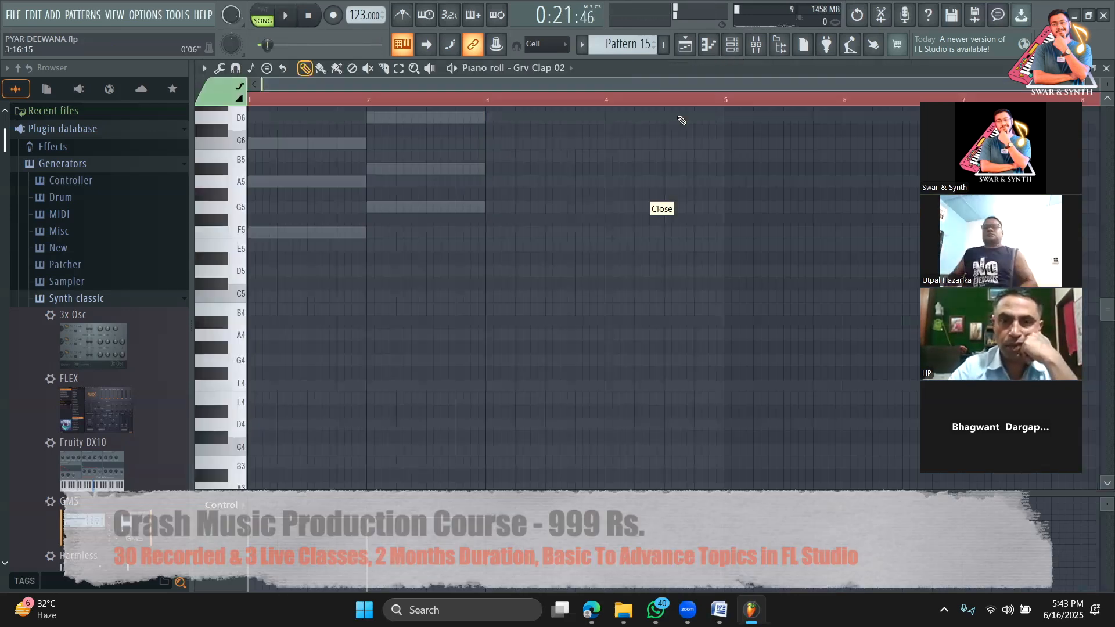
click(735, 46)
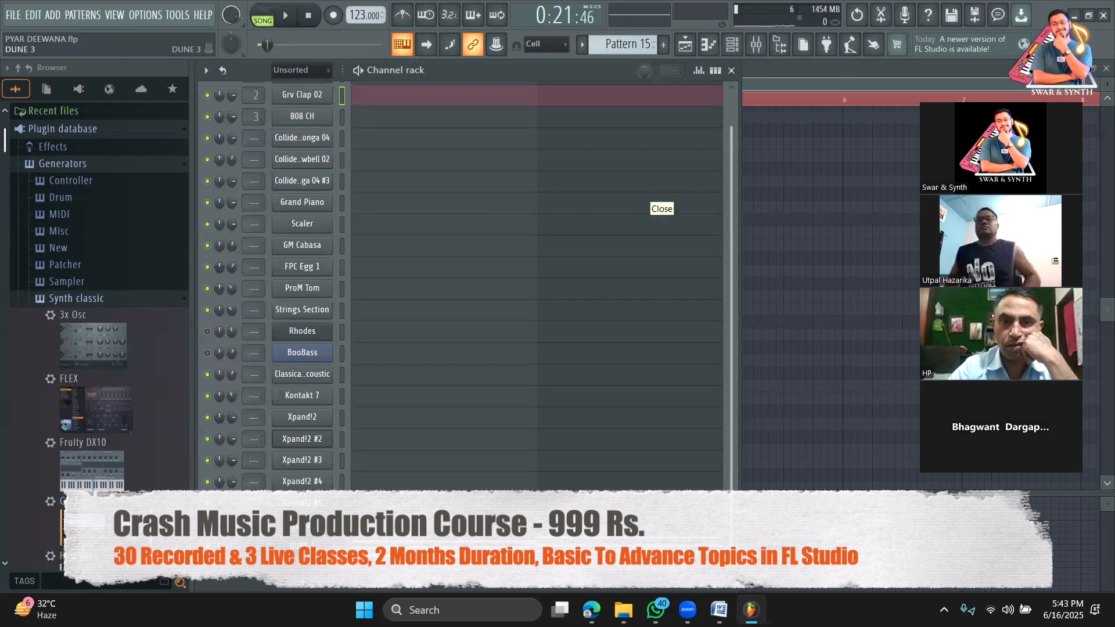
click(303, 547)
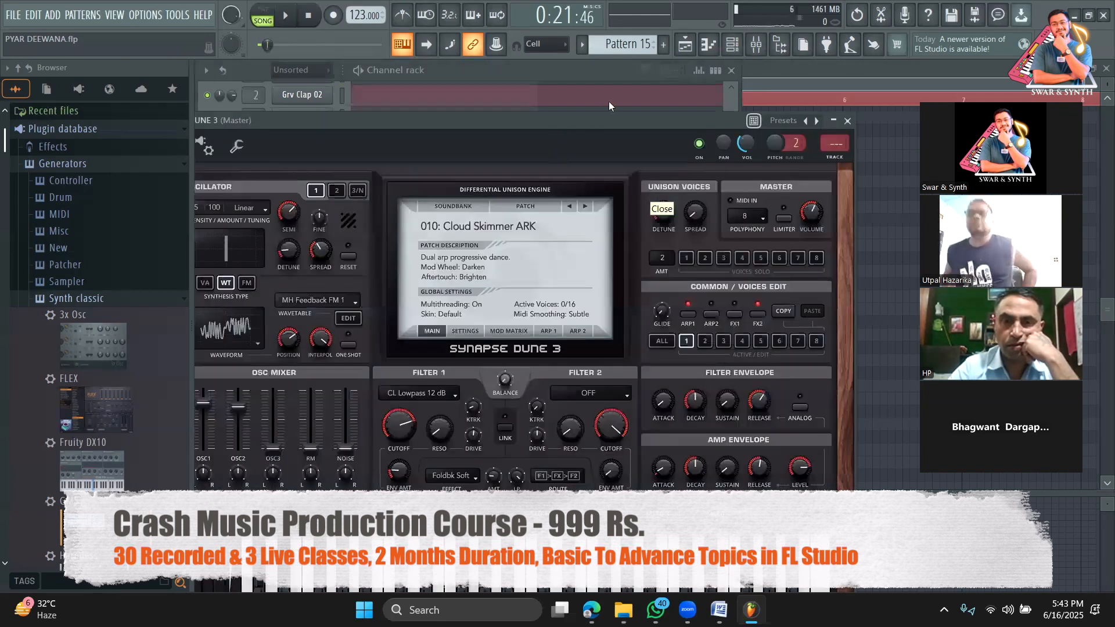
drag(609, 101, 633, 93)
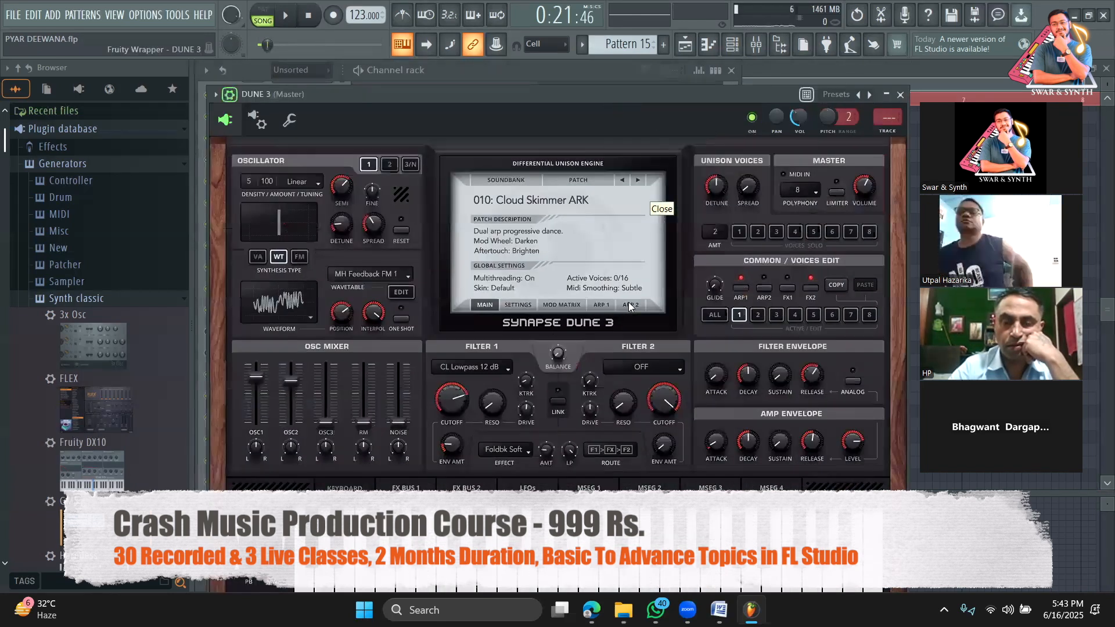
Set DUNE 3 arpeggiator 1 to 4 steps, with steps 2 and 4 tied, while Pattern 15 plays
click(613, 305)
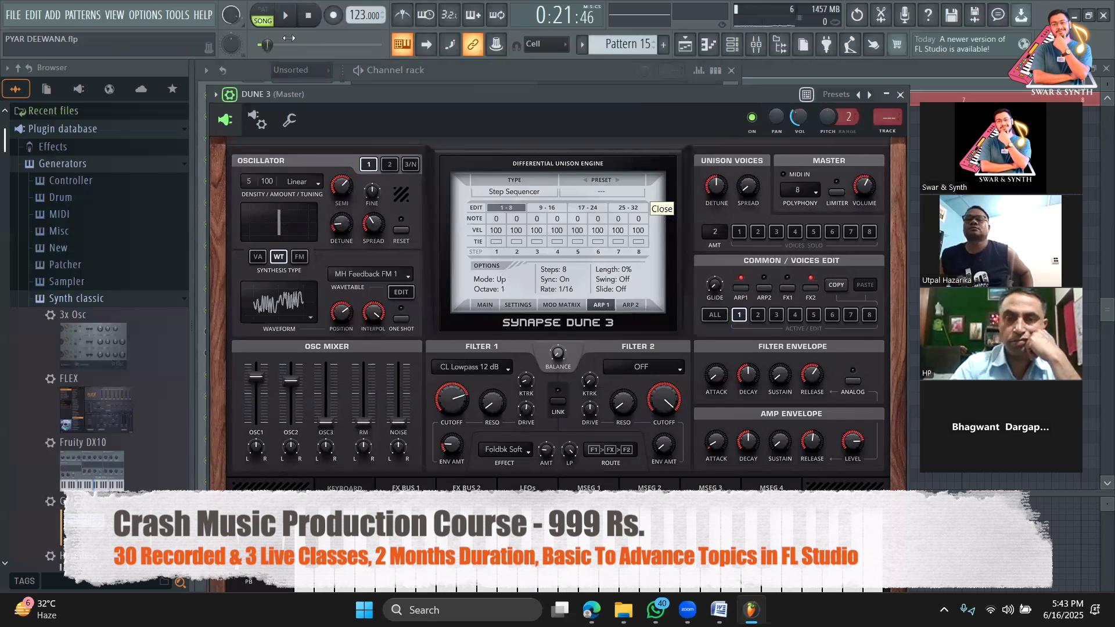
key(l)
key(space)
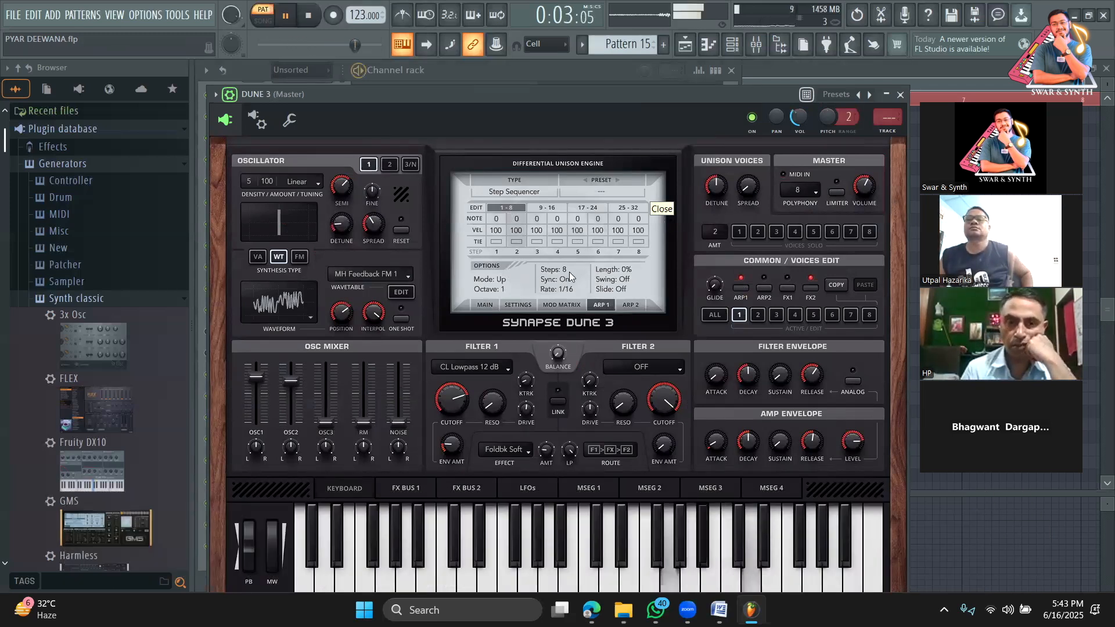
drag(566, 271, 568, 289)
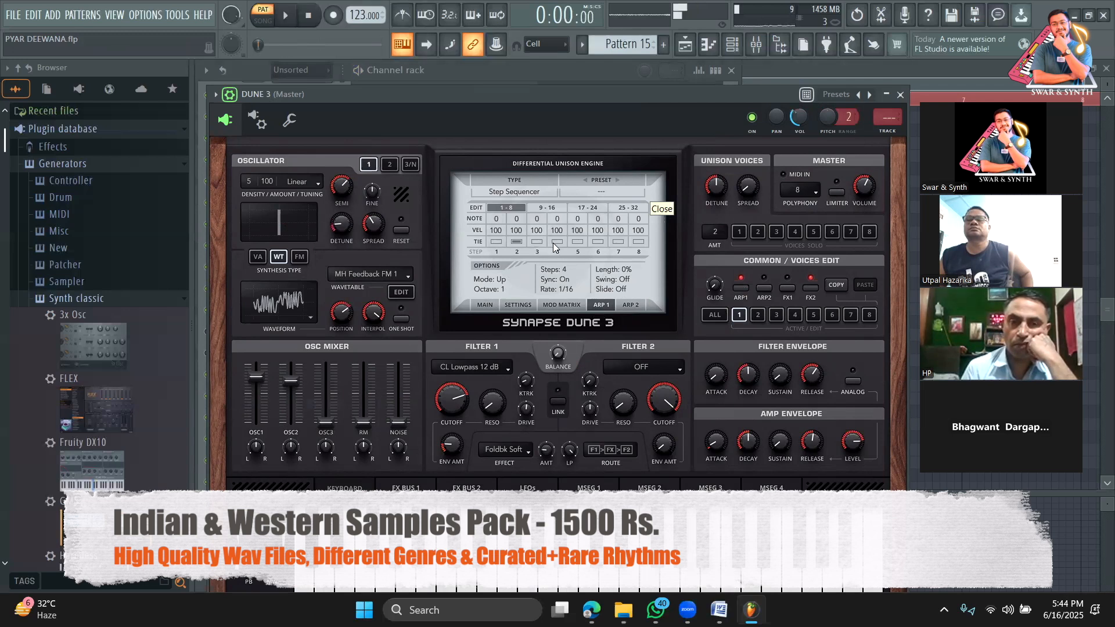
Try a different rate for arpeggiator 1 and compare it with the arpeggiator 2 settings while listening to Pattern 15
click(631, 304)
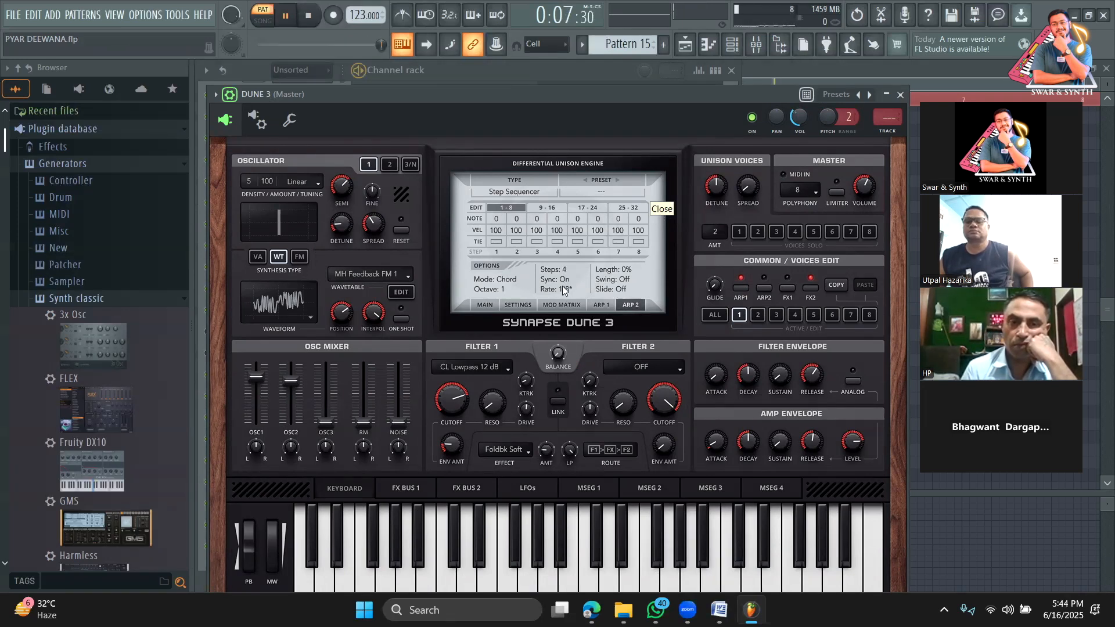
click(598, 307)
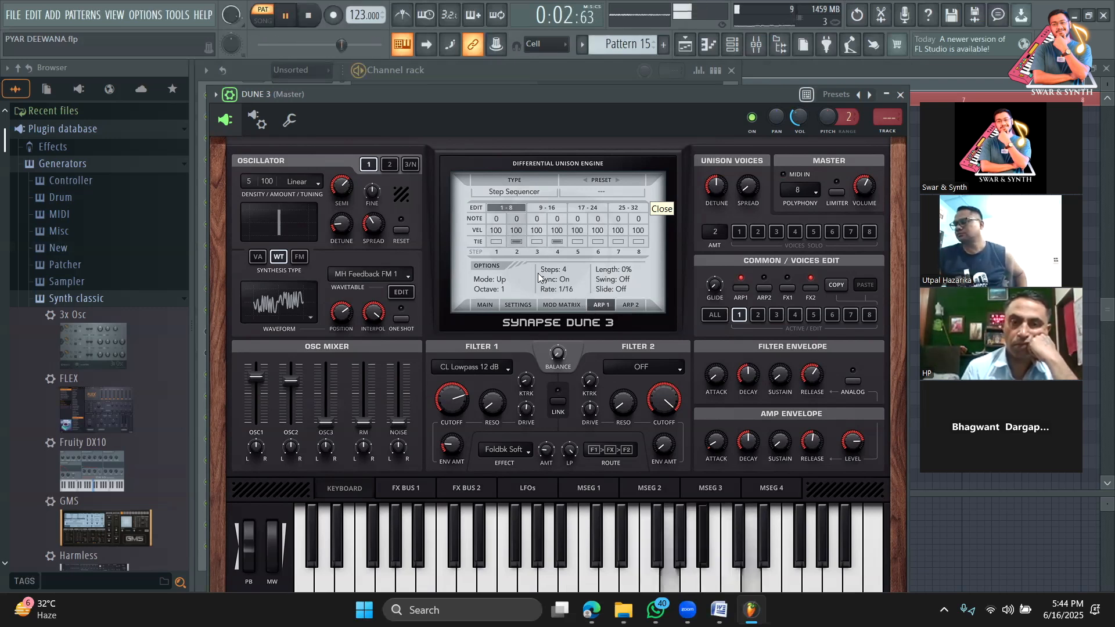
mouse_move(567, 289)
mouse_down()
mouse_move(569, 319)
mouse_move(570, 300)
mouse_up()
key(space)
click(628, 304)
key(space)
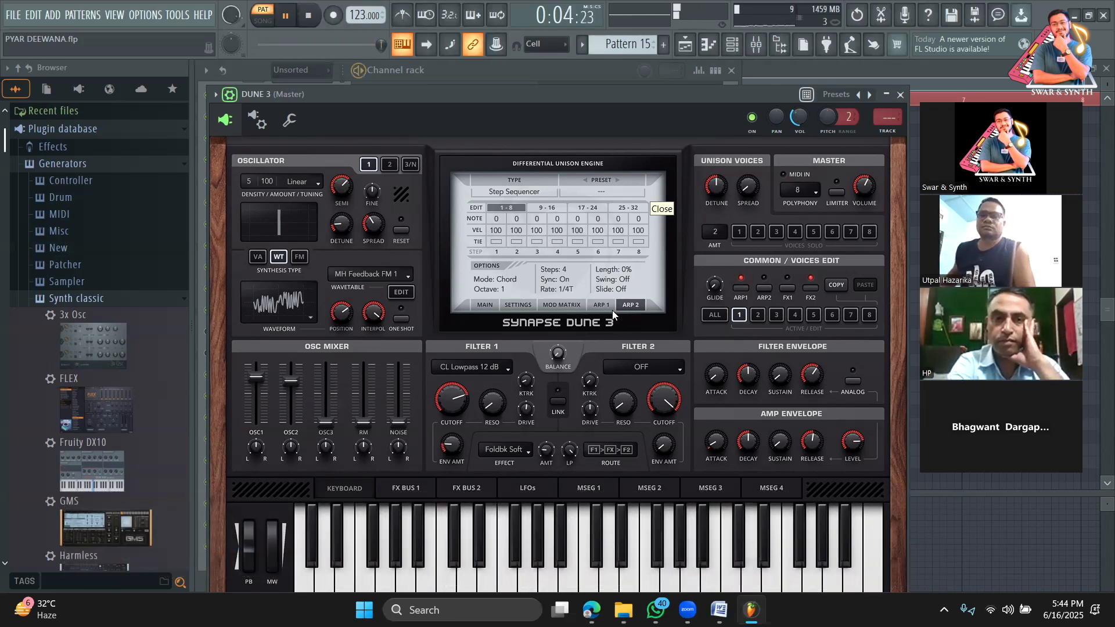
key(space)
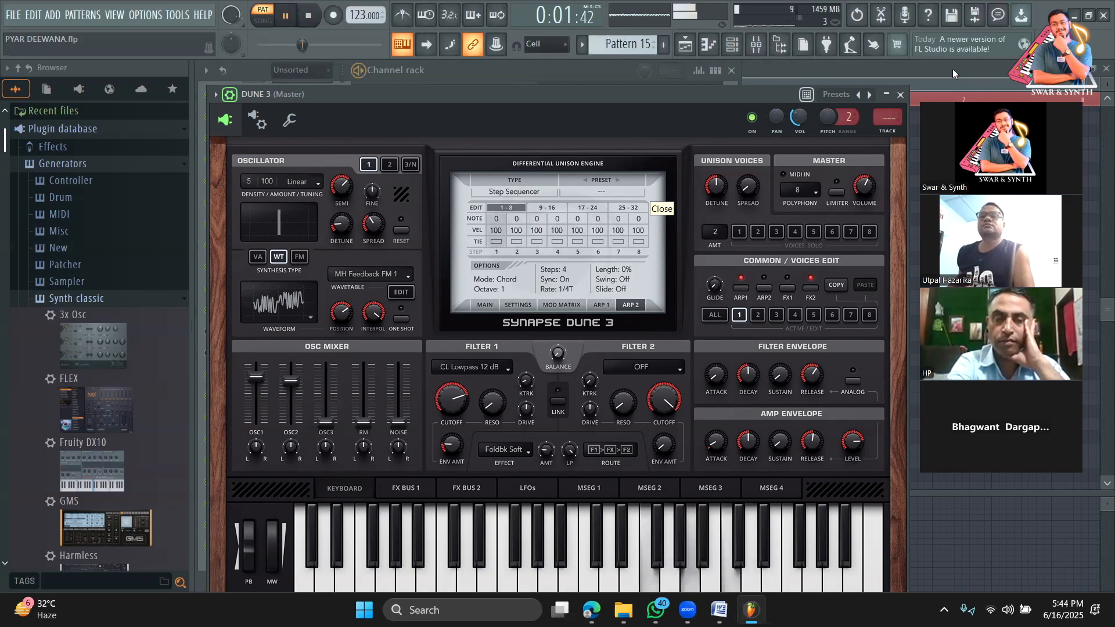
Play the song in the Playlist from bar 13 to hear the adjusted arpeggio with the vocal
click(687, 46)
click(687, 46)
key(space)
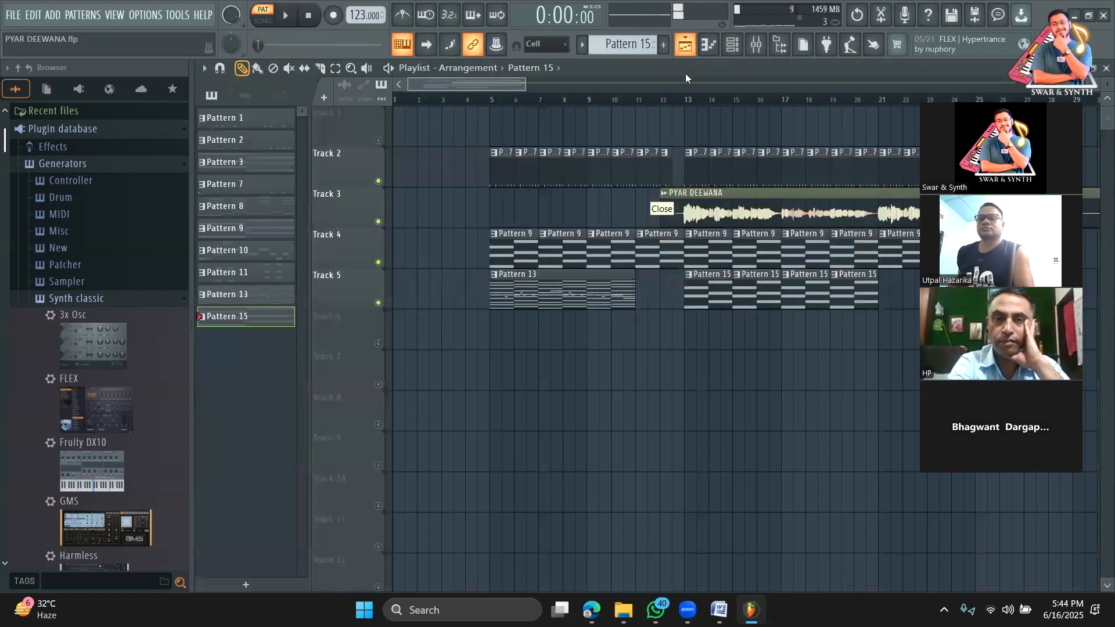
click(690, 103)
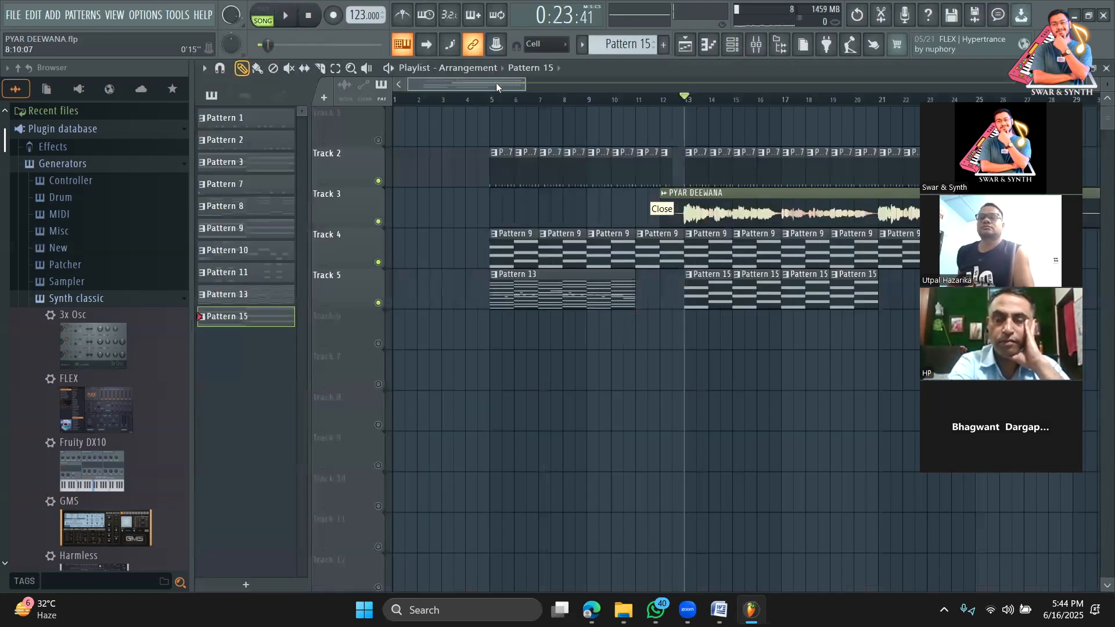
drag(496, 85, 547, 85)
key(space)
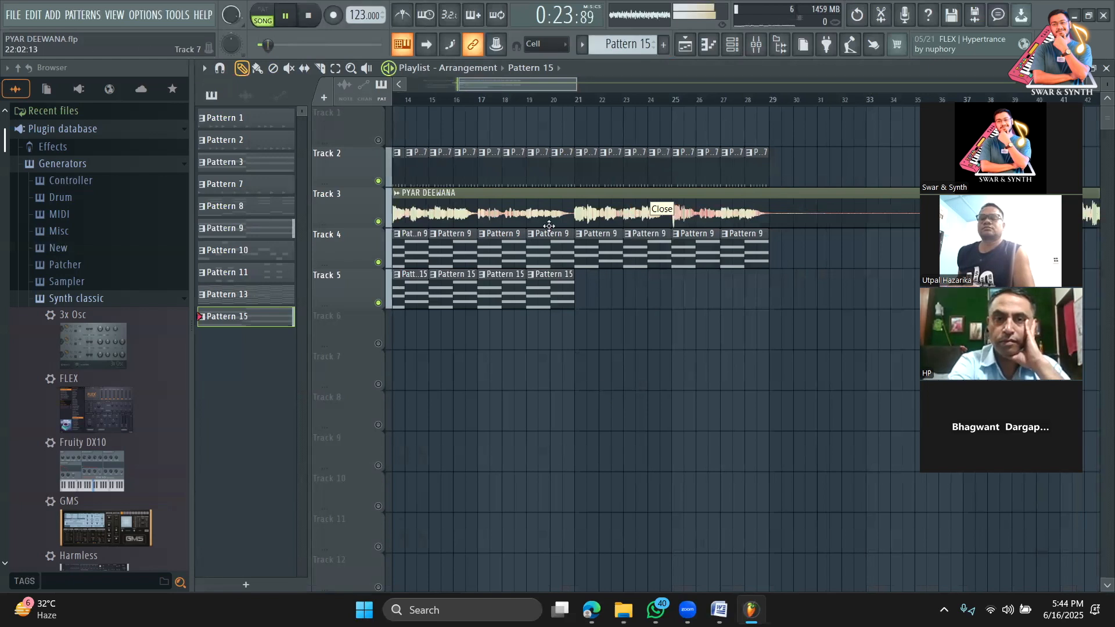
scroll(627, 223, left, 5)
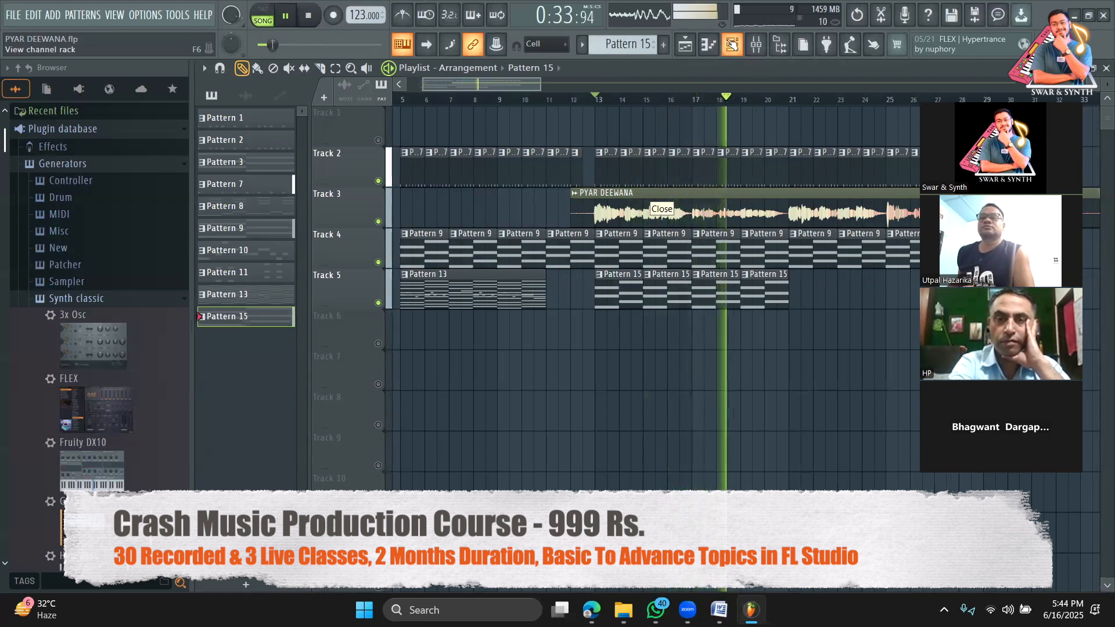
key(space)
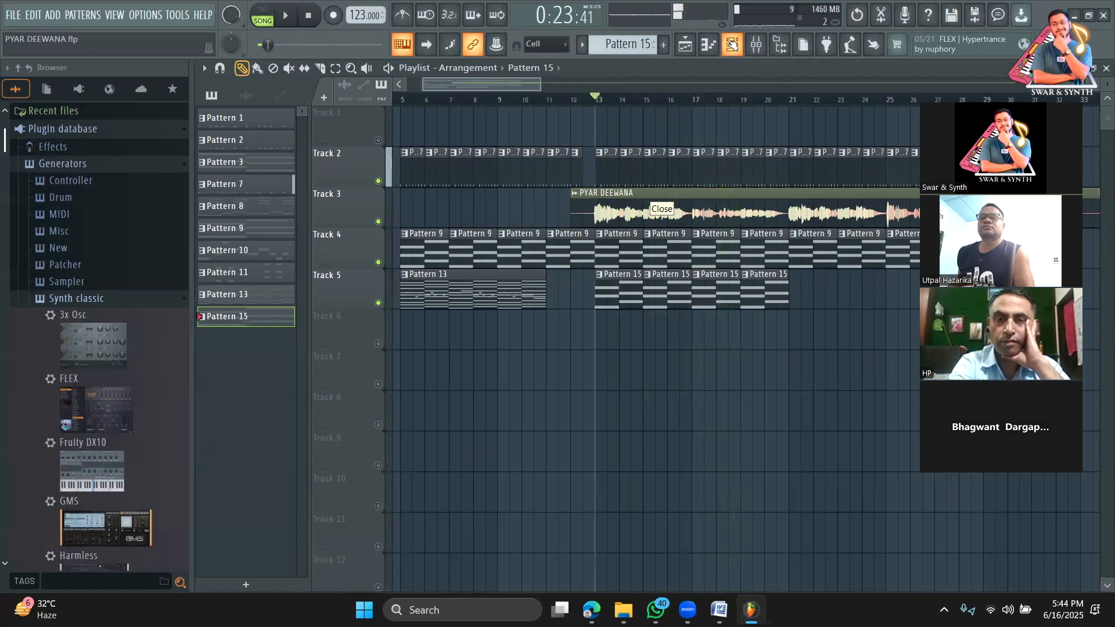
Move the Pattern 15 chord notes from the DUNE 3 channel to the Xpand!2 #3 channel
click(732, 45)
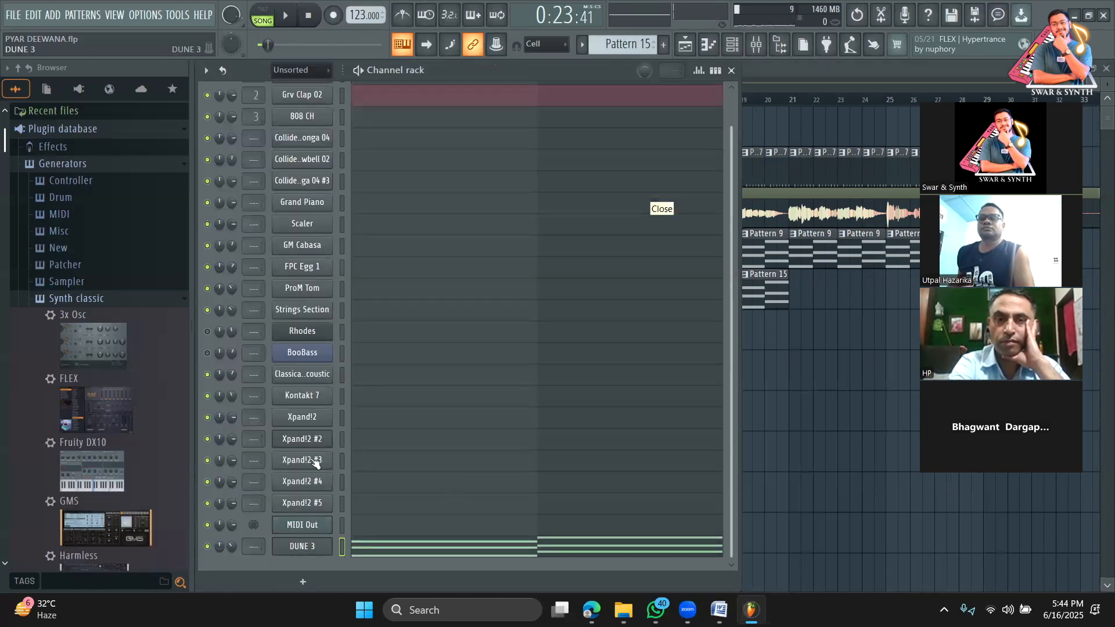
right_click(324, 554)
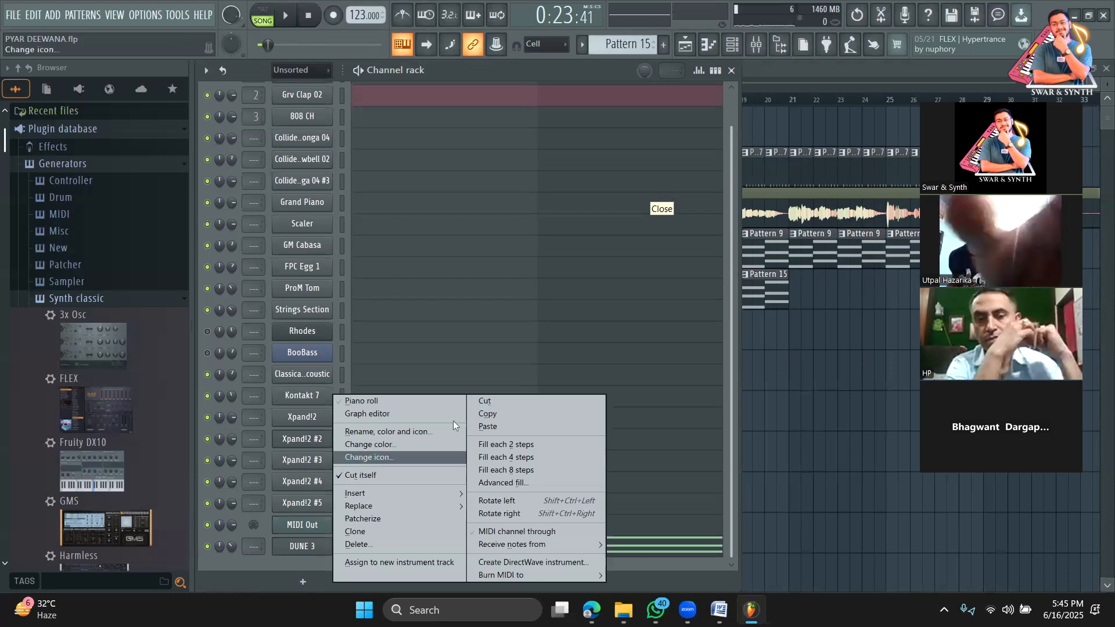
click(483, 402)
right_click(306, 467)
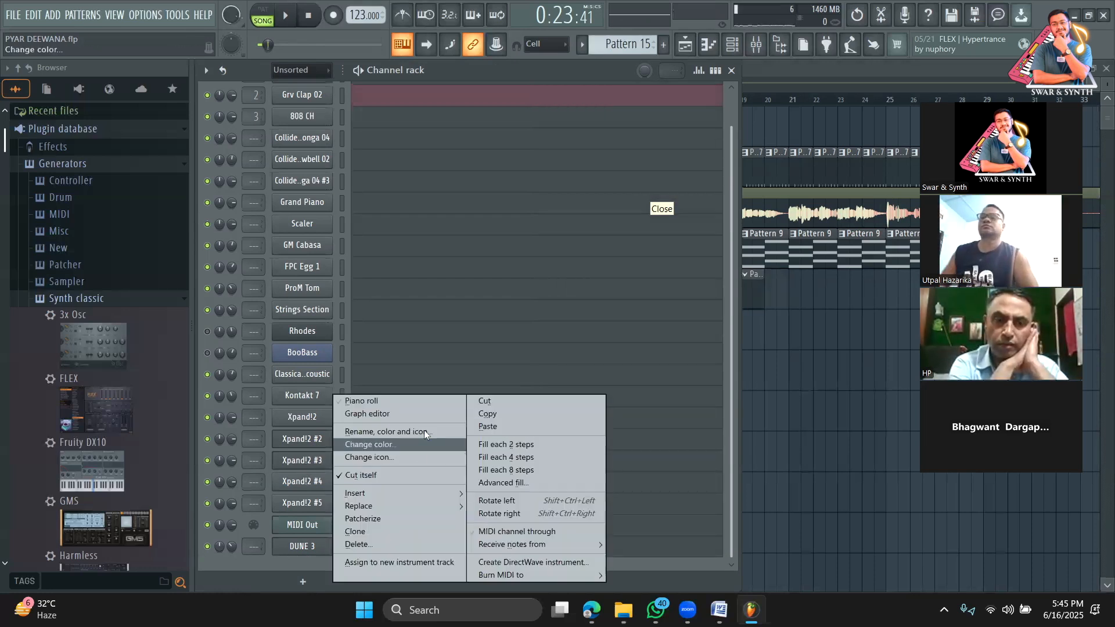
click(471, 426)
Play Pattern 15 on its own and load the Simple Arpeggios preset +23 Dream Arp in Xpand!2 #3
key(space)
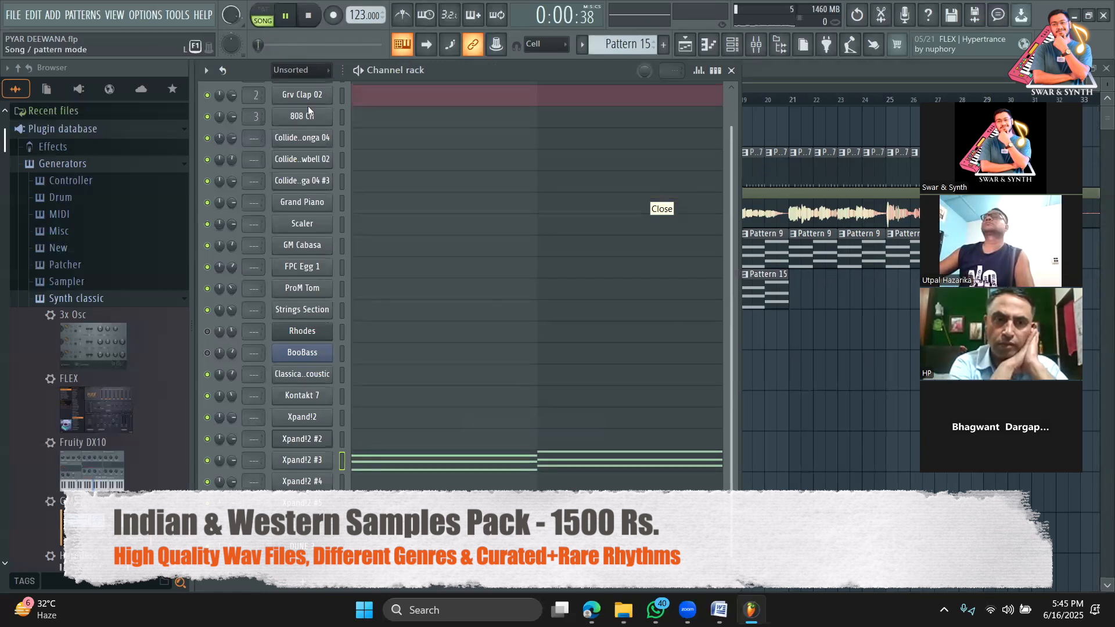
key(l)
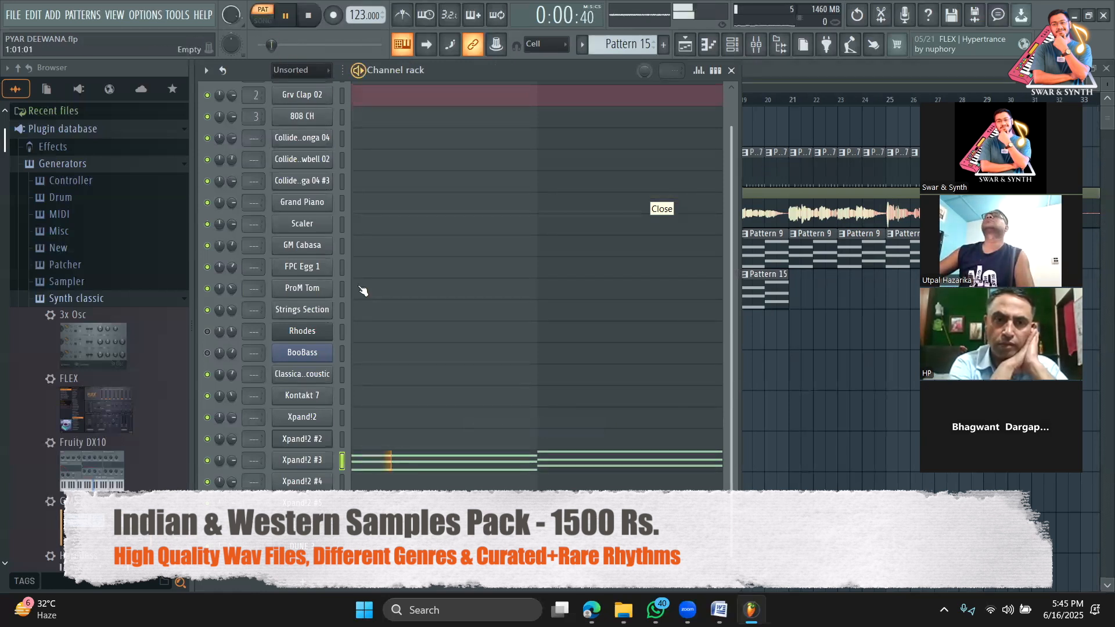
click(313, 461)
click(699, 452)
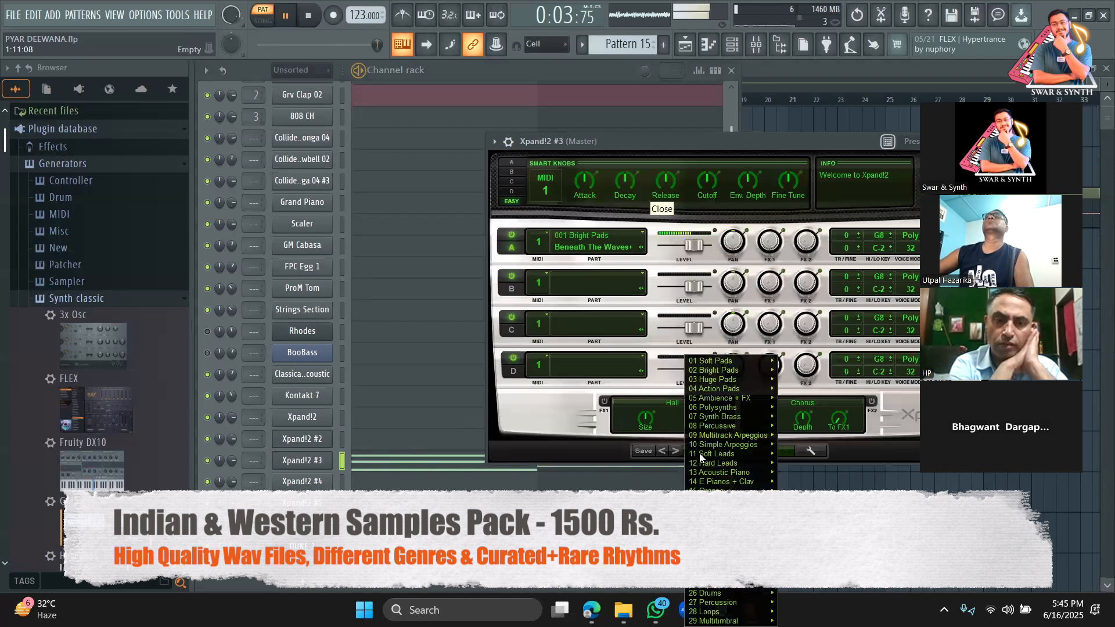
mouse_move(739, 366)
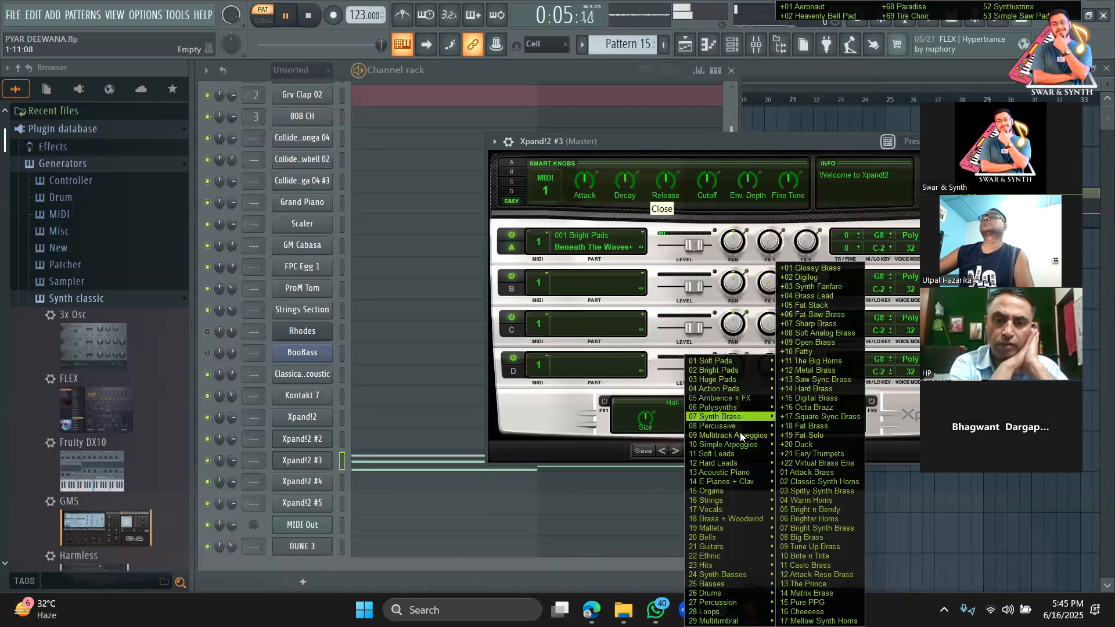
mouse_move(737, 442)
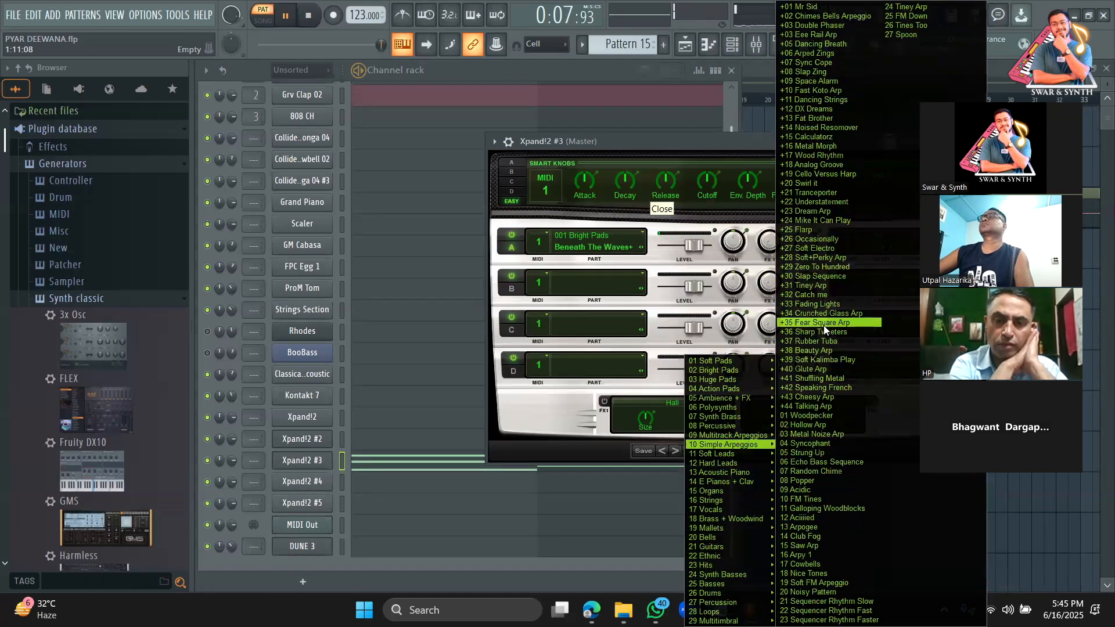
click(813, 211)
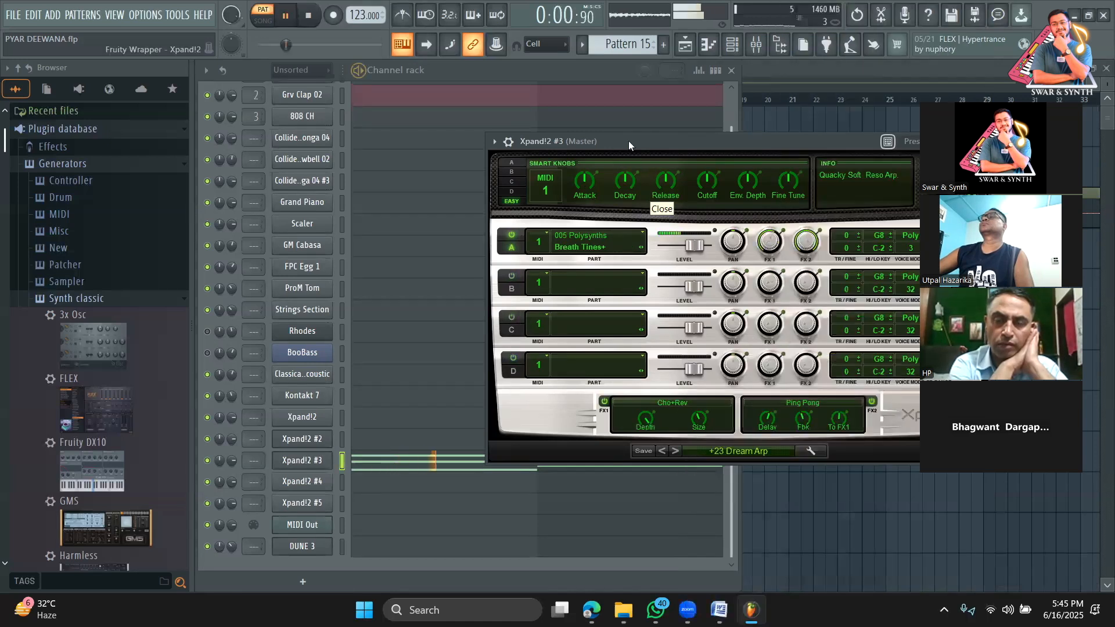
Audition the following arpeggio presets up to +32 Catch me with the chords and settle on +31 Tiney Arp
drag(629, 140, 465, 146)
click(512, 458)
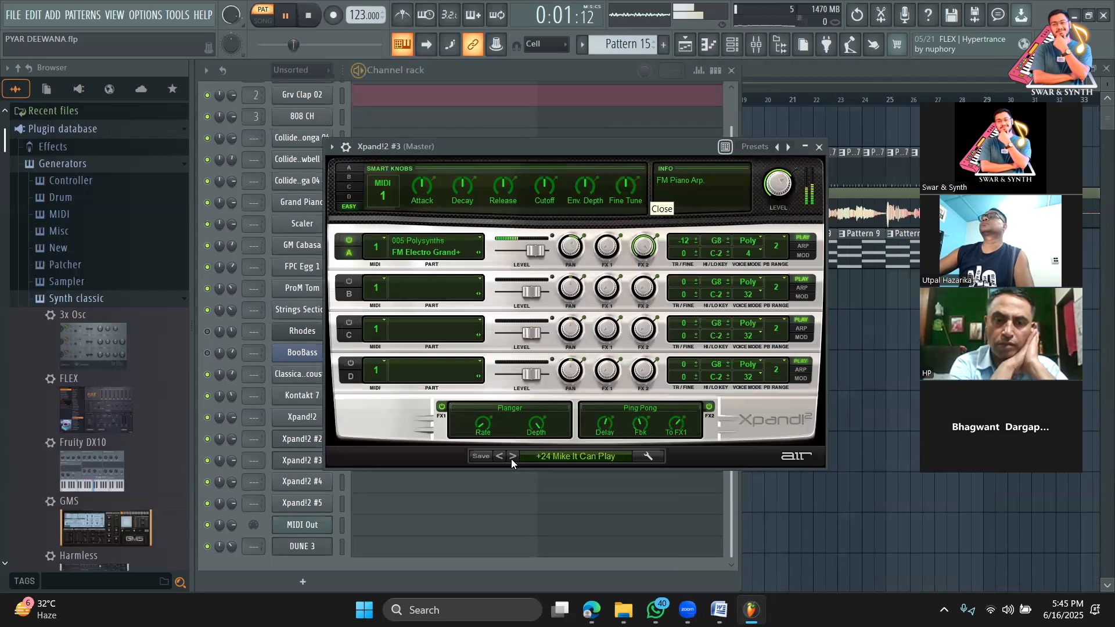
click(512, 457)
click(512, 457)
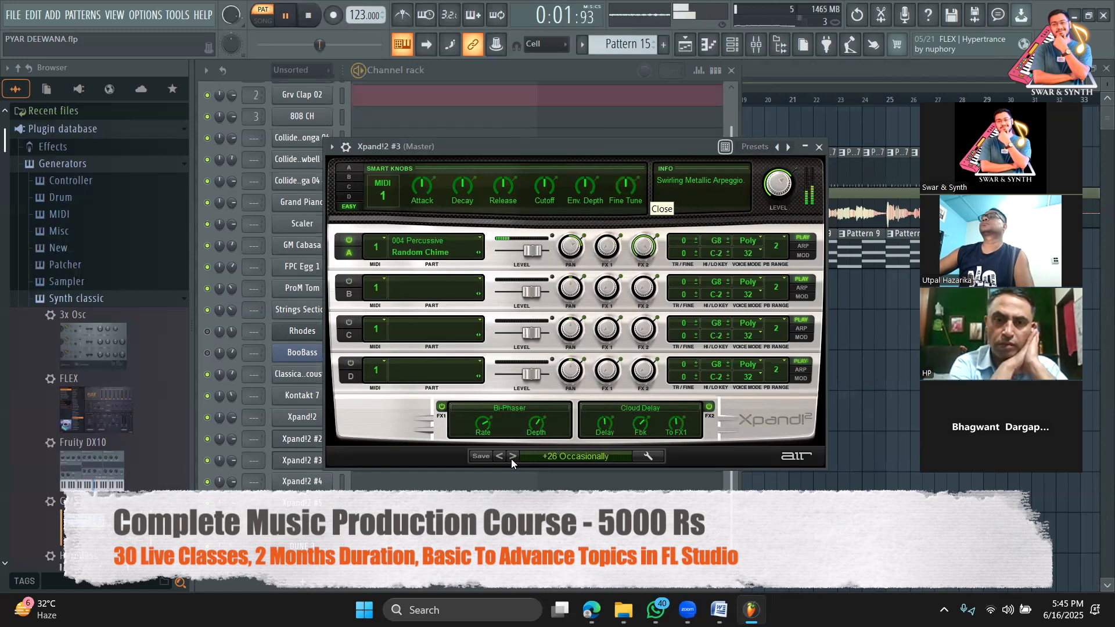
click(511, 457)
click(512, 457)
click(512, 457)
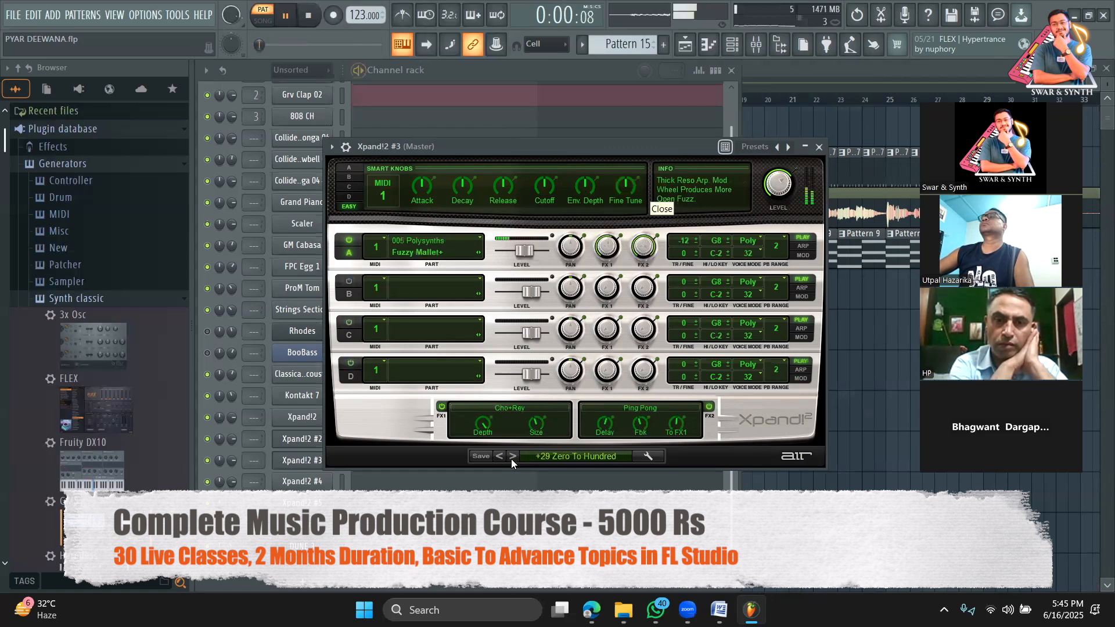
click(512, 457)
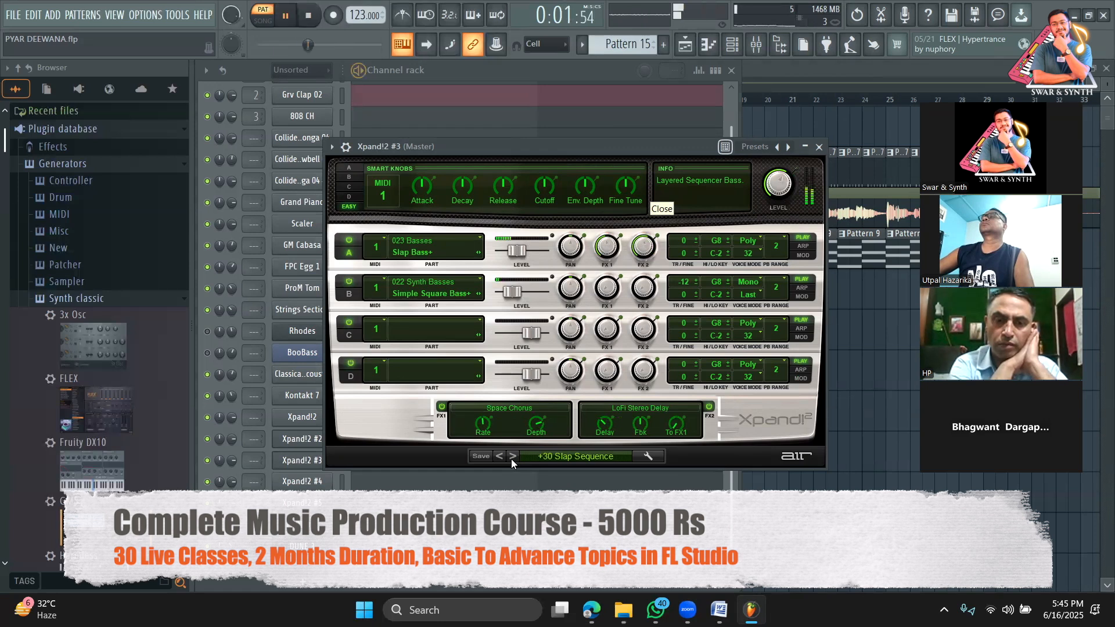
click(511, 457)
click(511, 458)
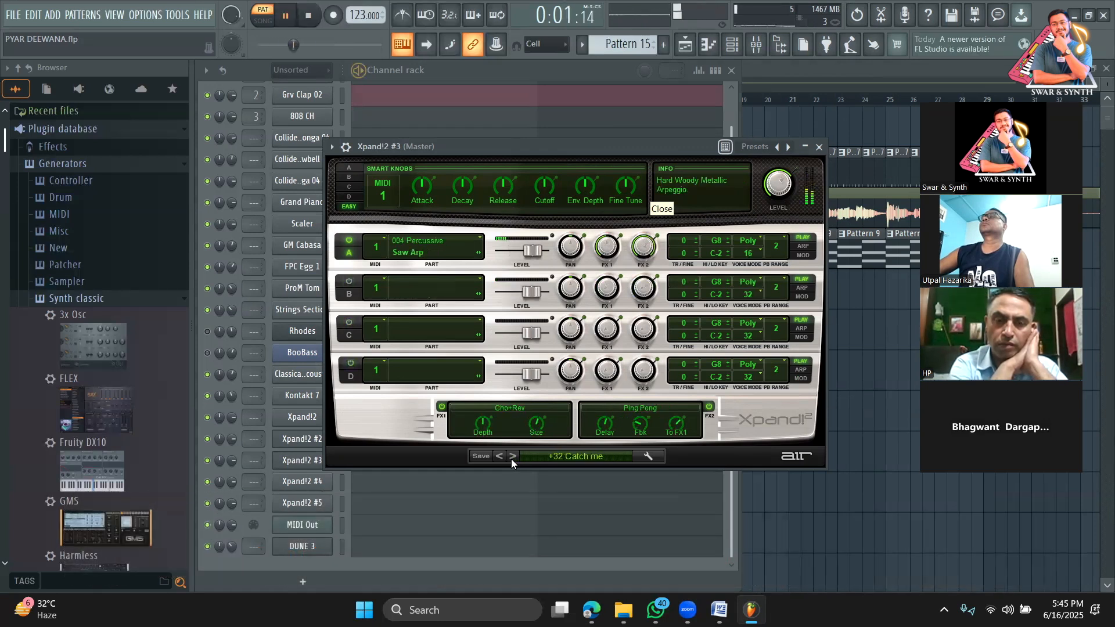
key(space)
click(498, 456)
key(space)
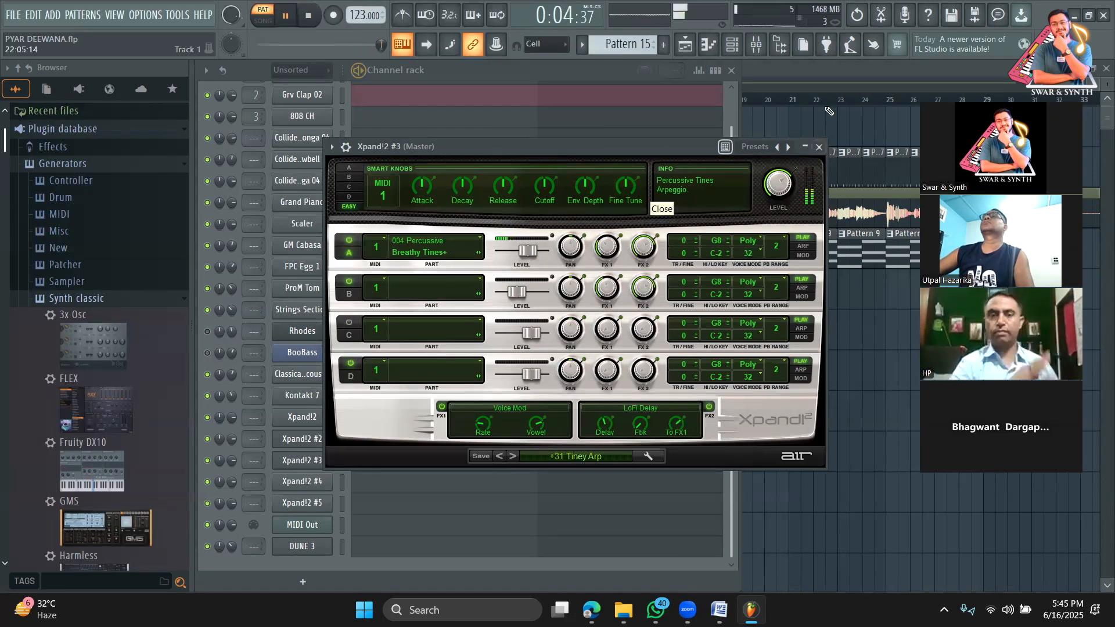
Solo Track 5 in the Playlist, re-enable Tracks 2 and 3, and play the song from bar 13
click(813, 69)
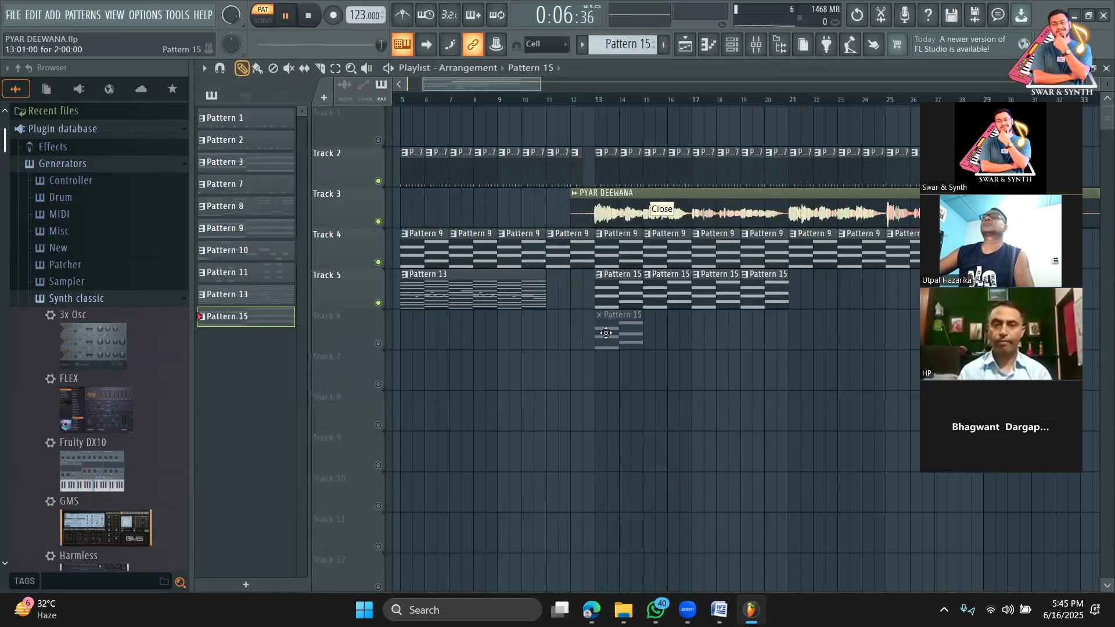
right_click(378, 303)
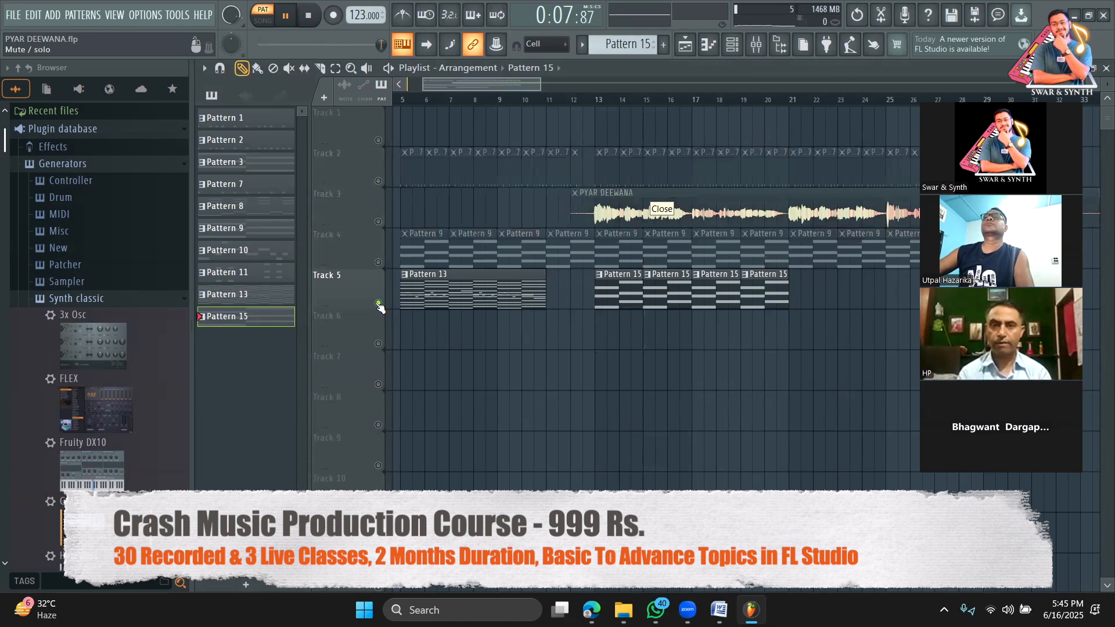
click(378, 180)
key(l)
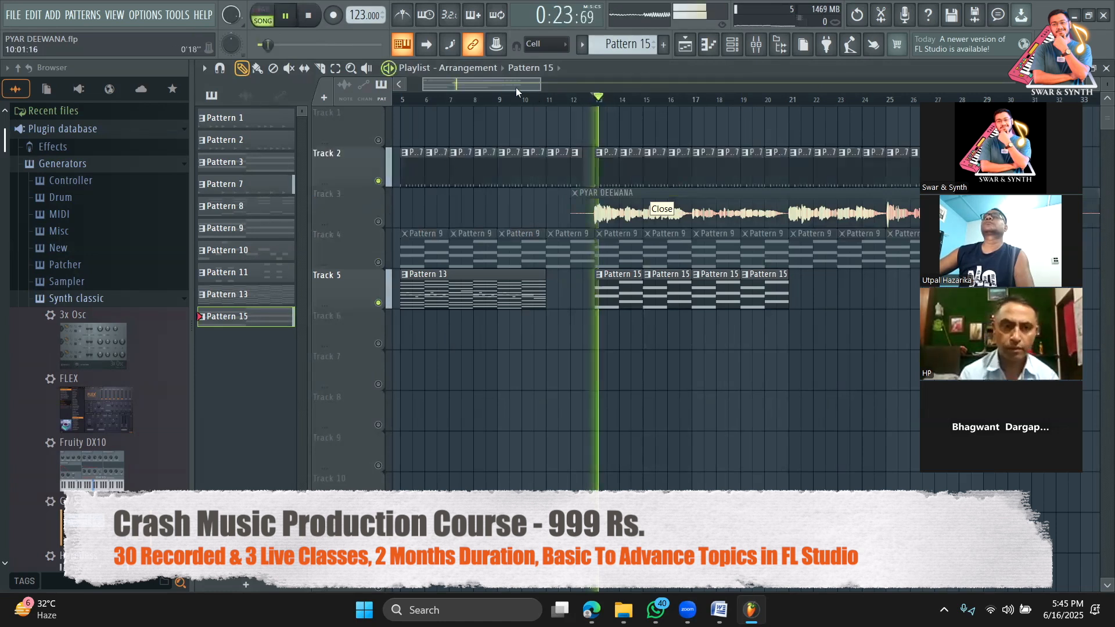
drag(516, 87, 525, 85)
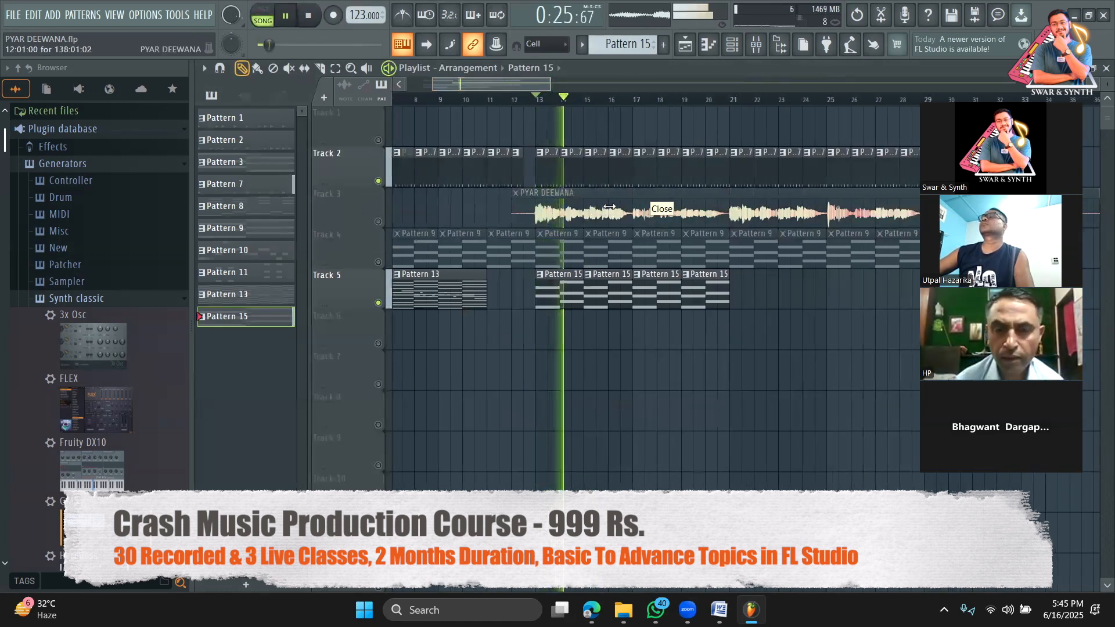
click(378, 221)
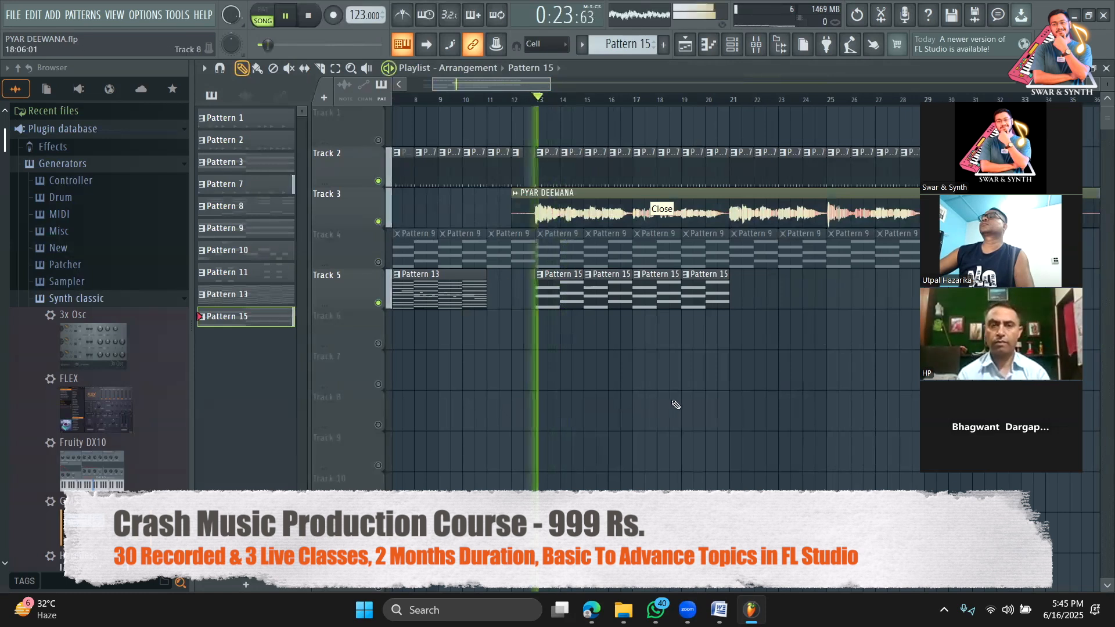
Set the Xpand!2 #3 channel volume to 50% while the song plays, and stop playback
click(731, 45)
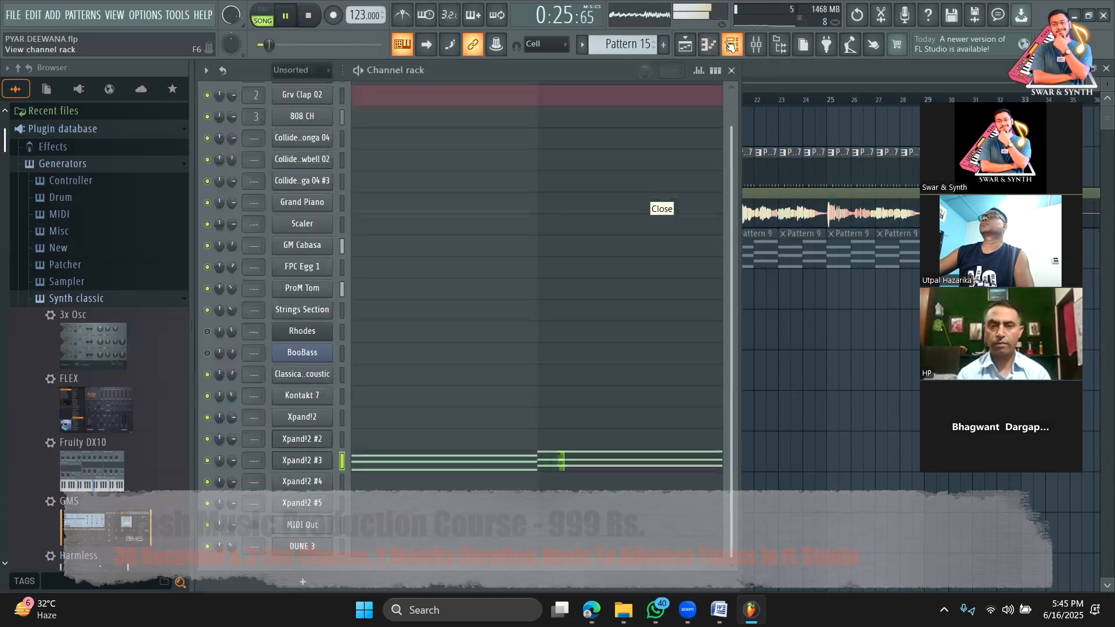
drag(232, 461, 232, 466)
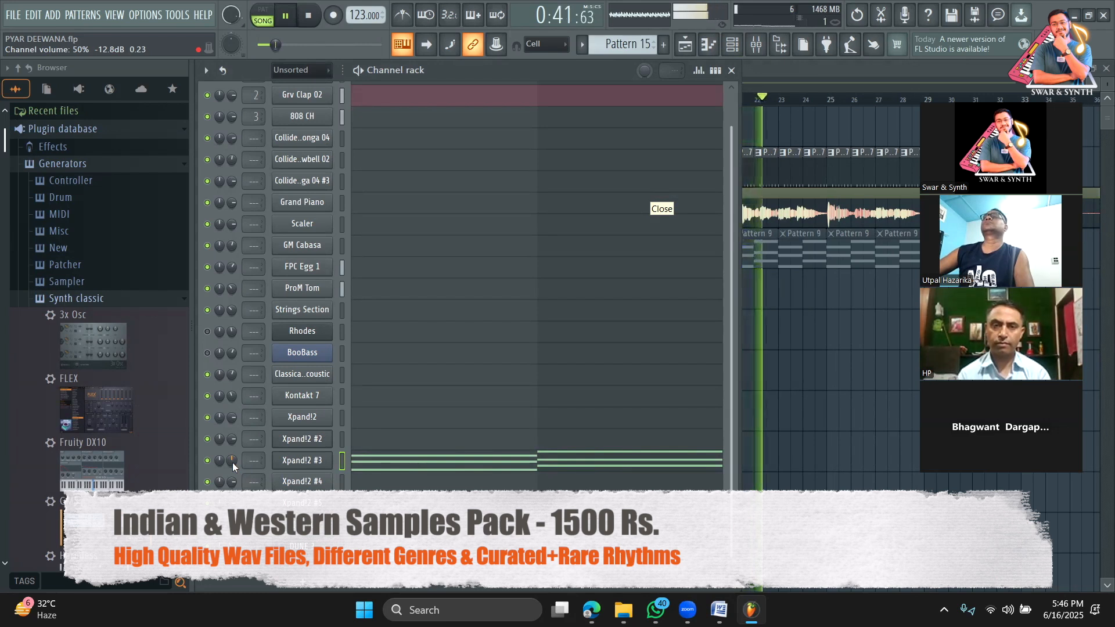
key(space)
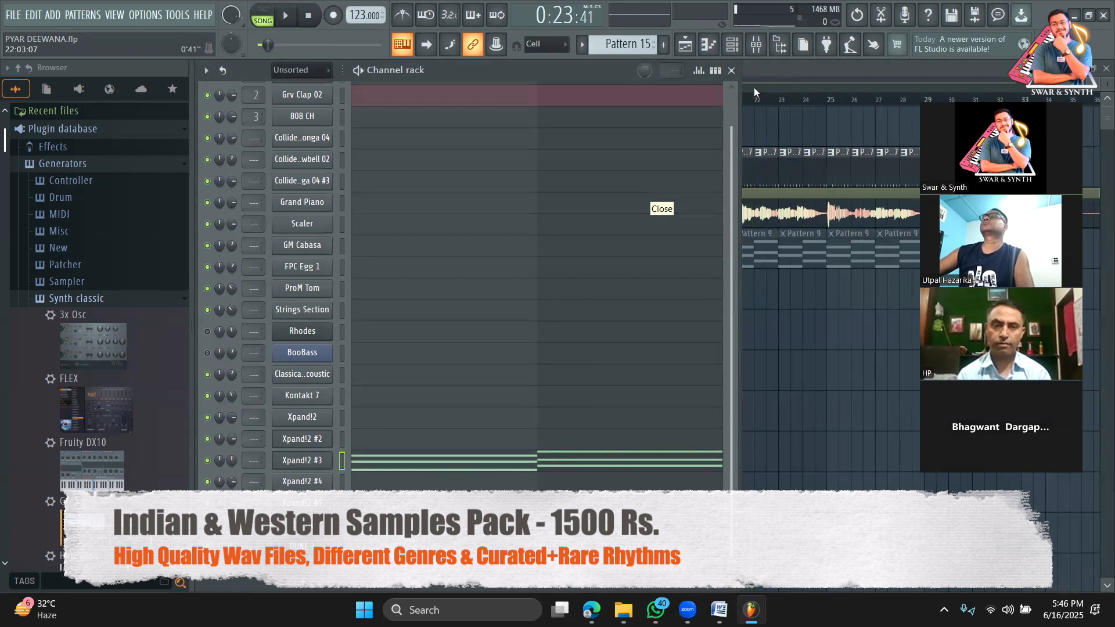
Review the Playlist clips on a wider timeline and look at the Xpand!2 #3 and DUNE 3 instruments
click(749, 67)
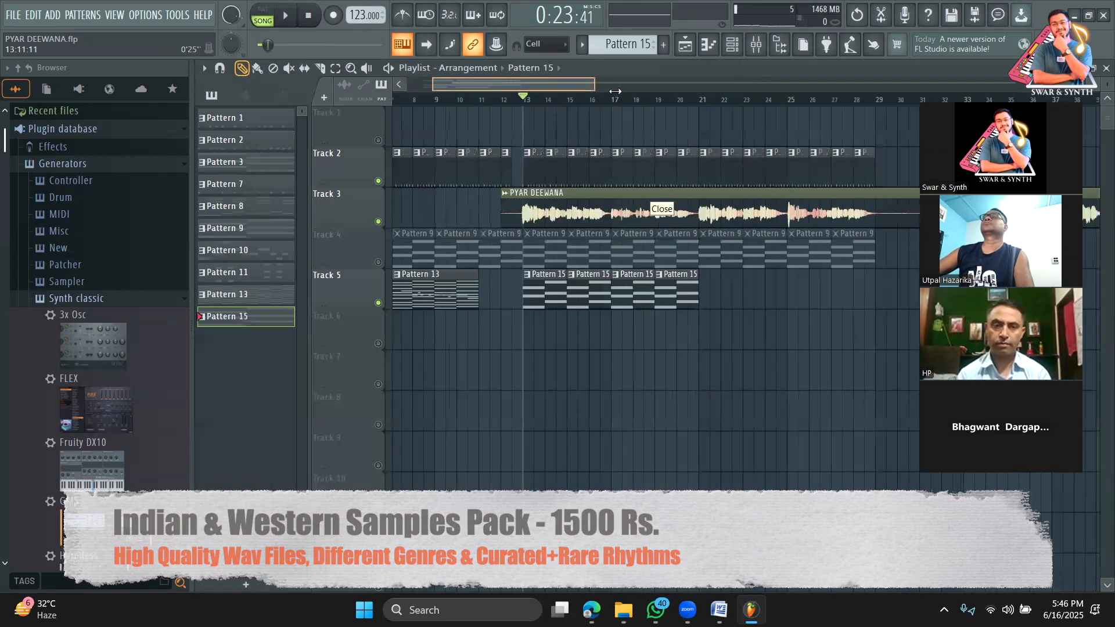
drag(615, 92, 684, 88)
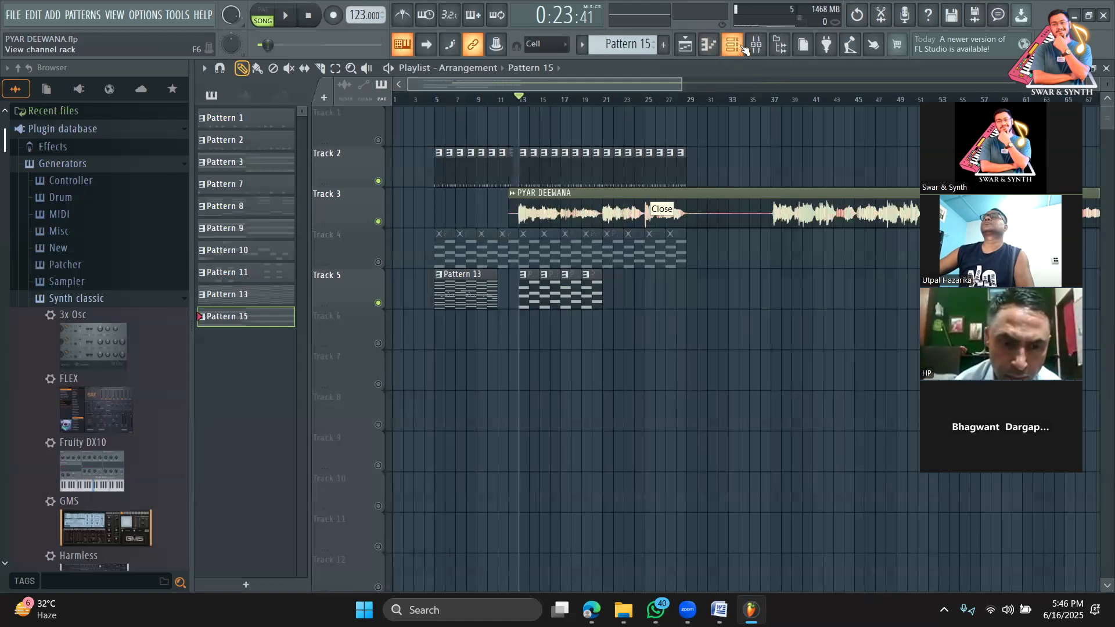
click(744, 47)
click(320, 462)
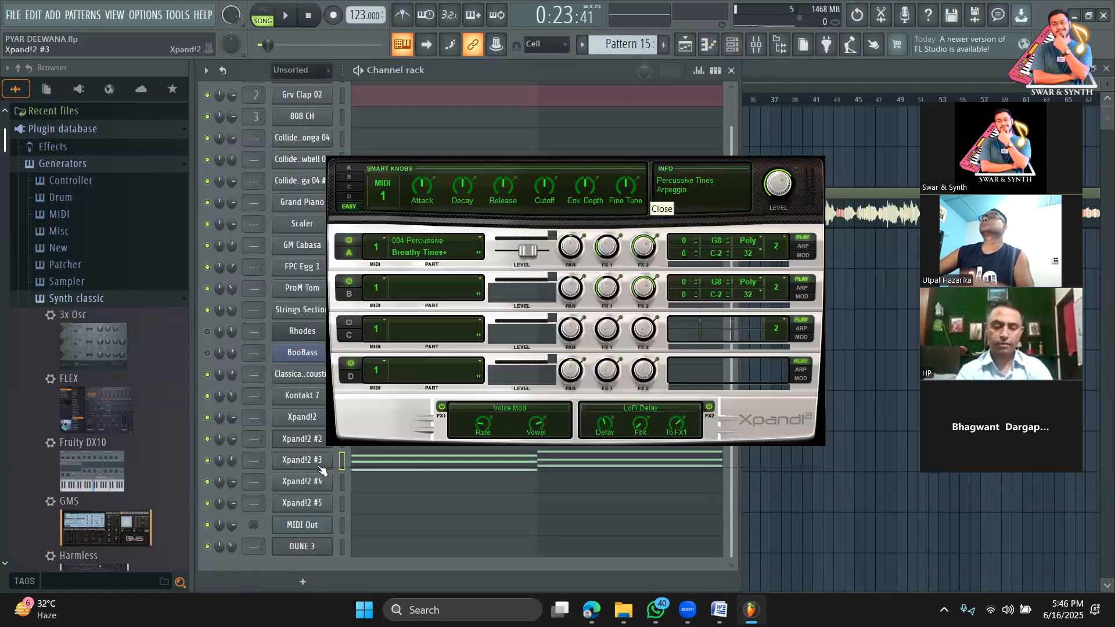
click(302, 547)
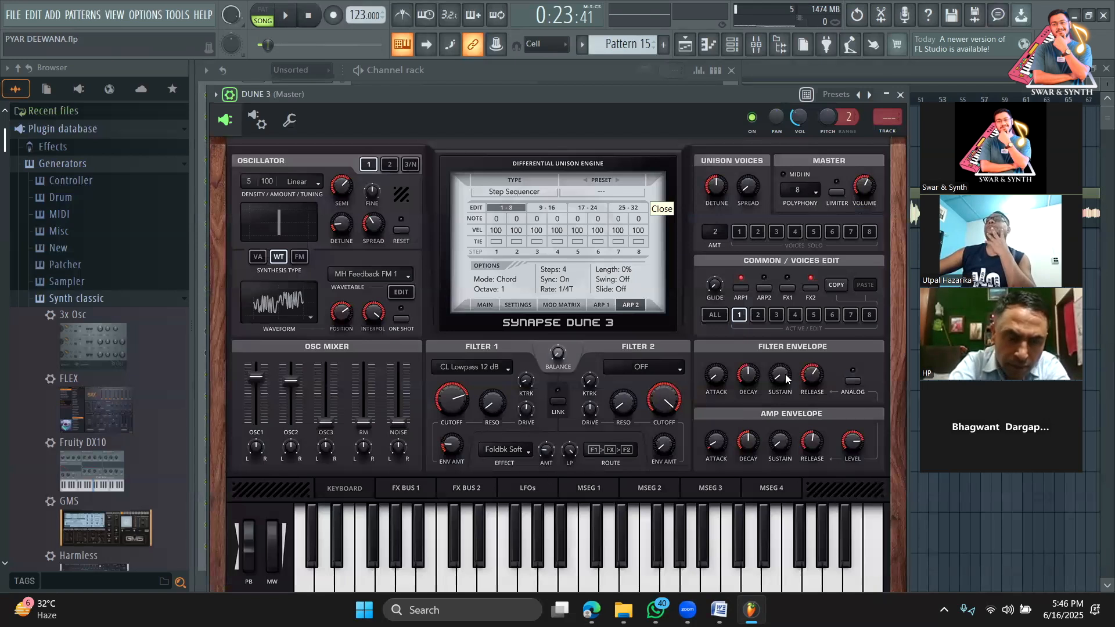
click(772, 67)
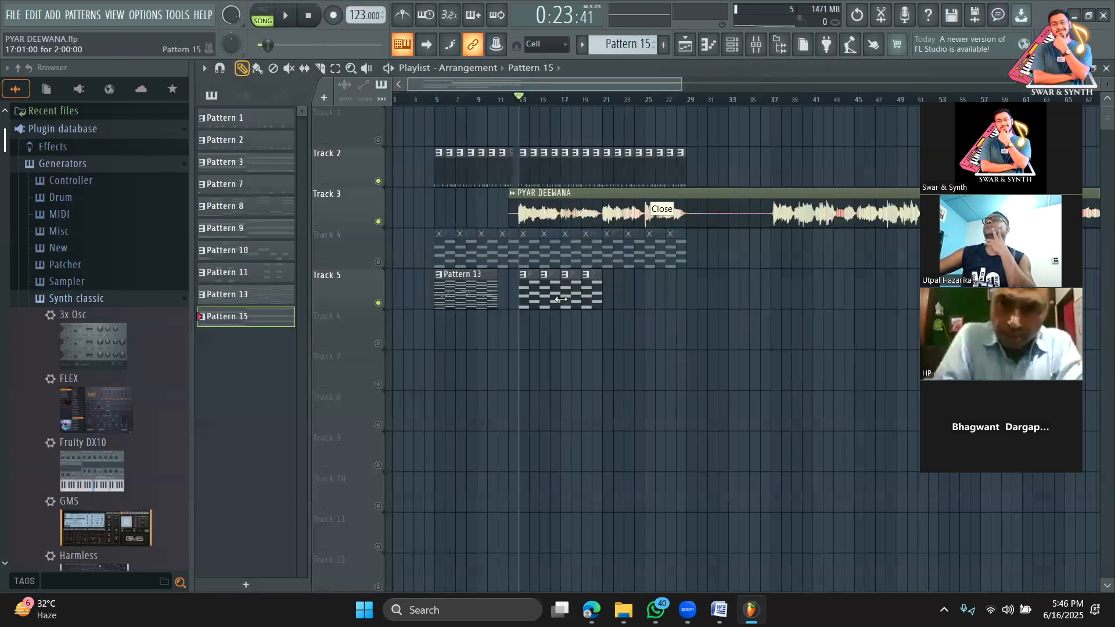
click(439, 100)
click(526, 100)
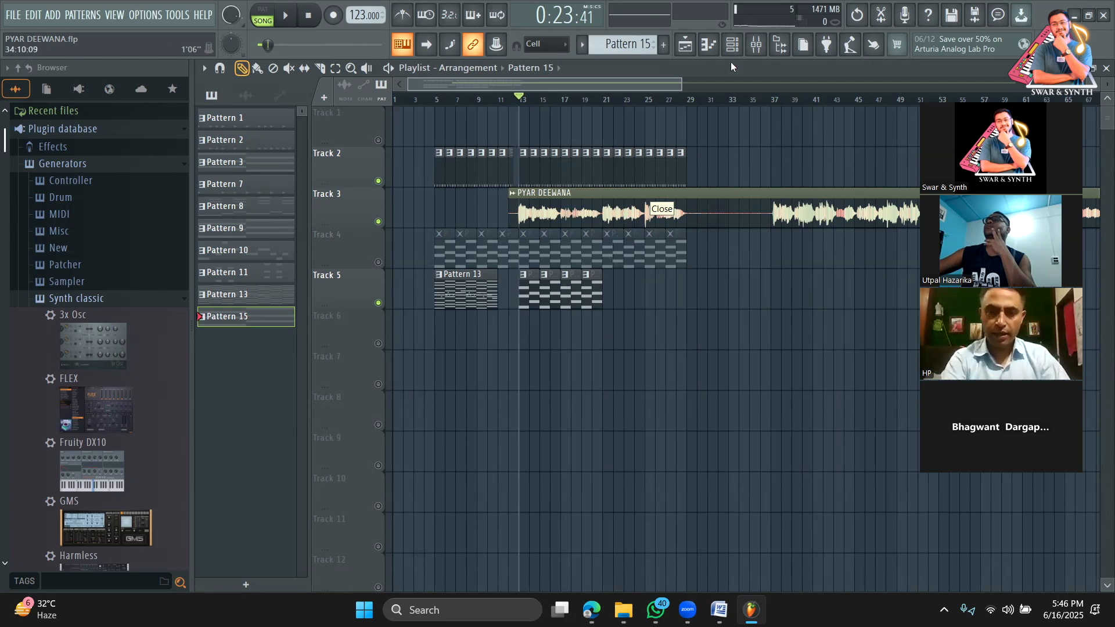
Switch to Pattern 13 and examine the Xpand!2 #2 melody in the piano roll
click(733, 47)
mouse_move(632, 44)
mouse_down()
mouse_move(632, 61)
mouse_move(628, 41)
mouse_up()
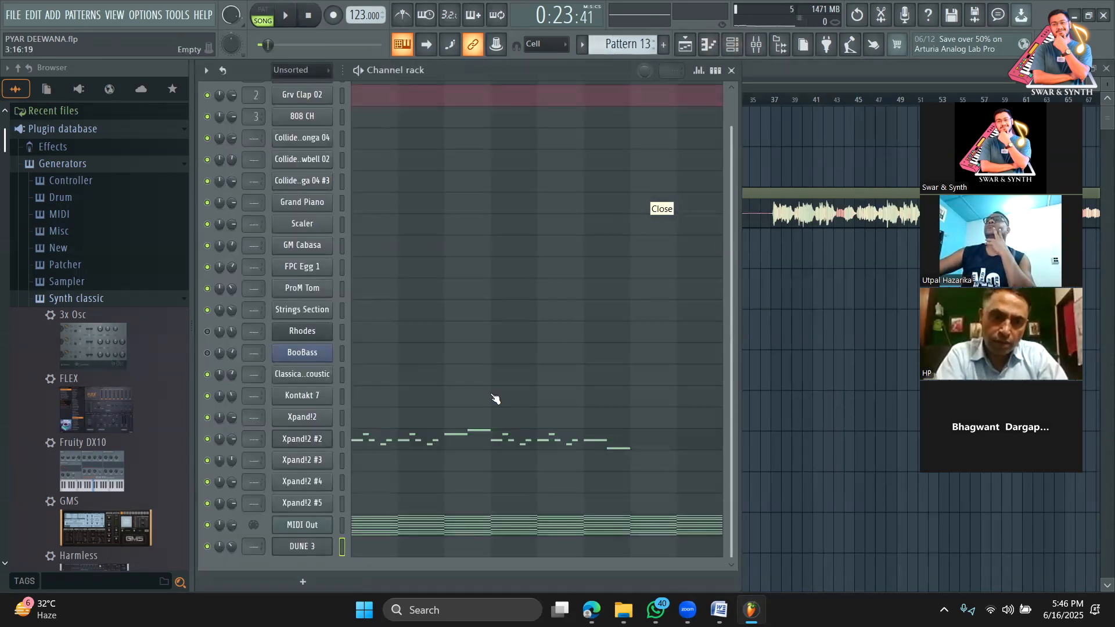
click(436, 447)
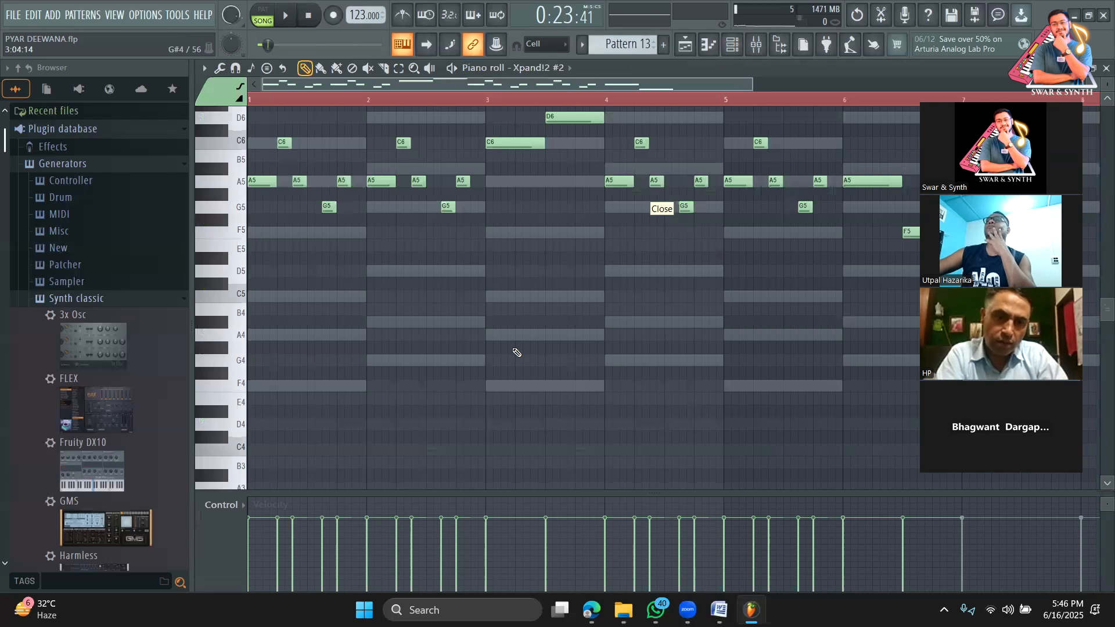
scroll(516, 353, up, 2)
Switch to the empty Pattern 16 and add a new MIDI Out channel
click(733, 46)
drag(631, 47, 630, 28)
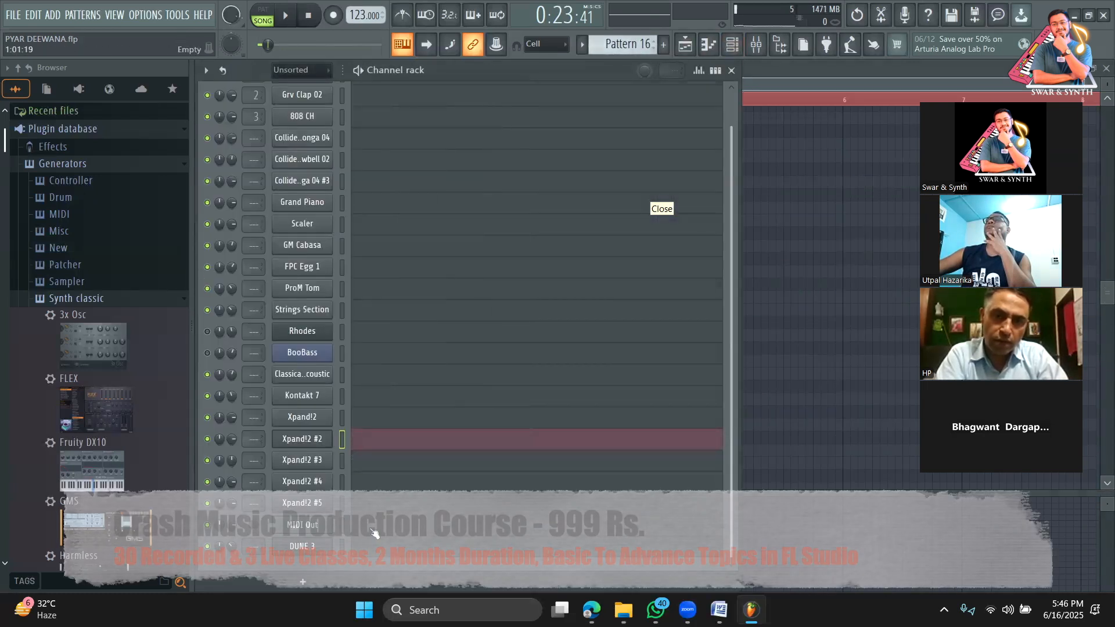
click(298, 584)
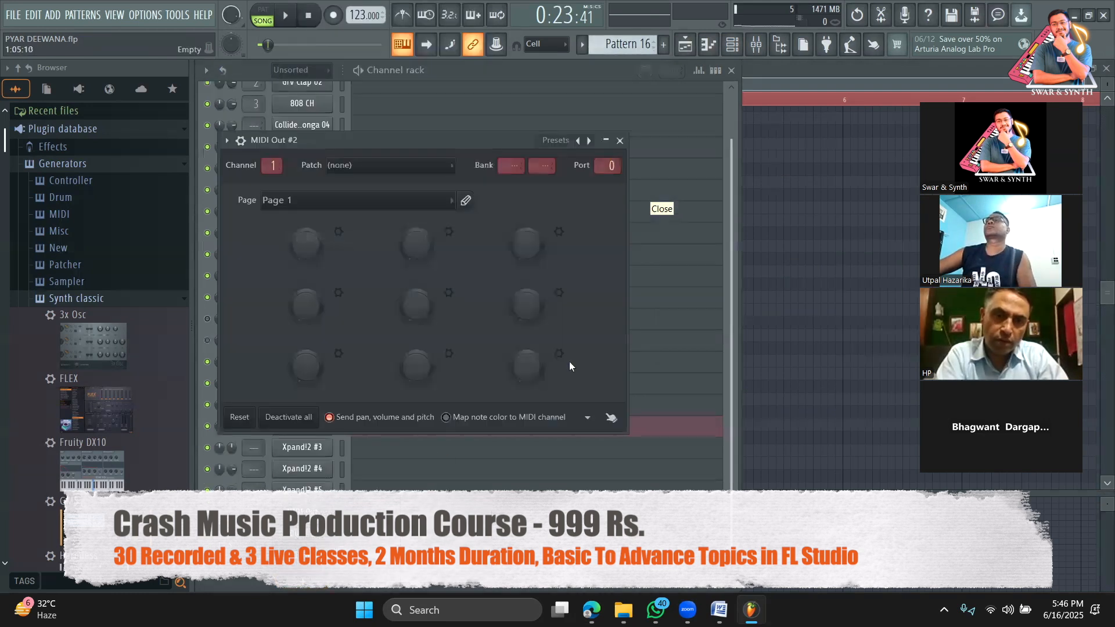
click(620, 141)
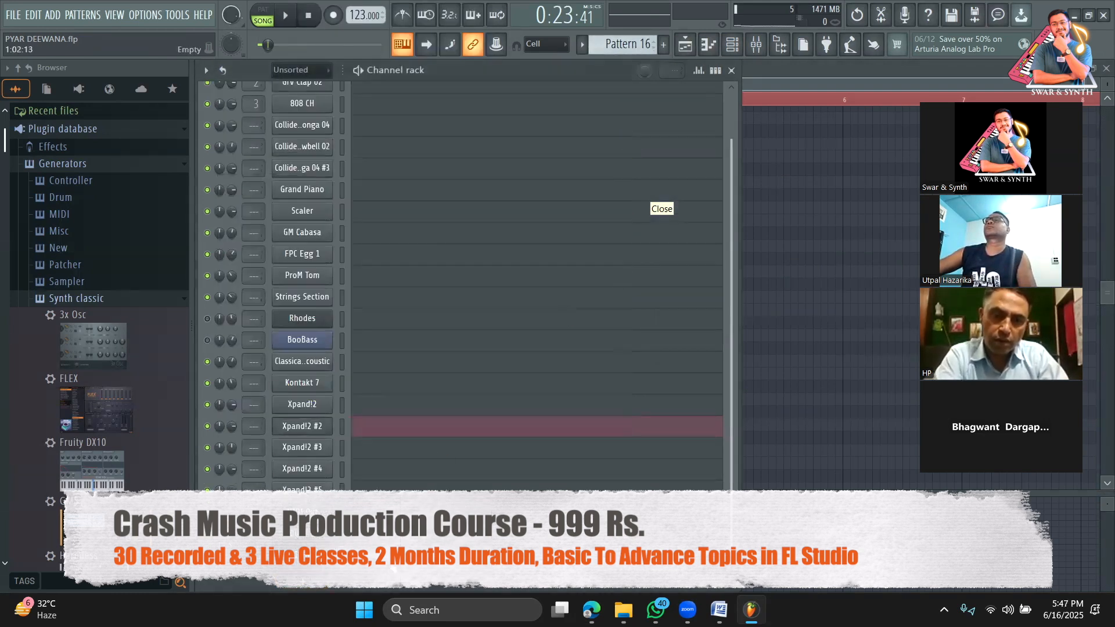
In the MIDI Out #2 piano roll, stamp a Major Polymode scale from F4, stretch it to four bars, and raise it one octave
click(371, 533)
mouse_move(225, 192)
mouse_down()
mouse_move(237, 355)
mouse_move(240, 274)
mouse_up()
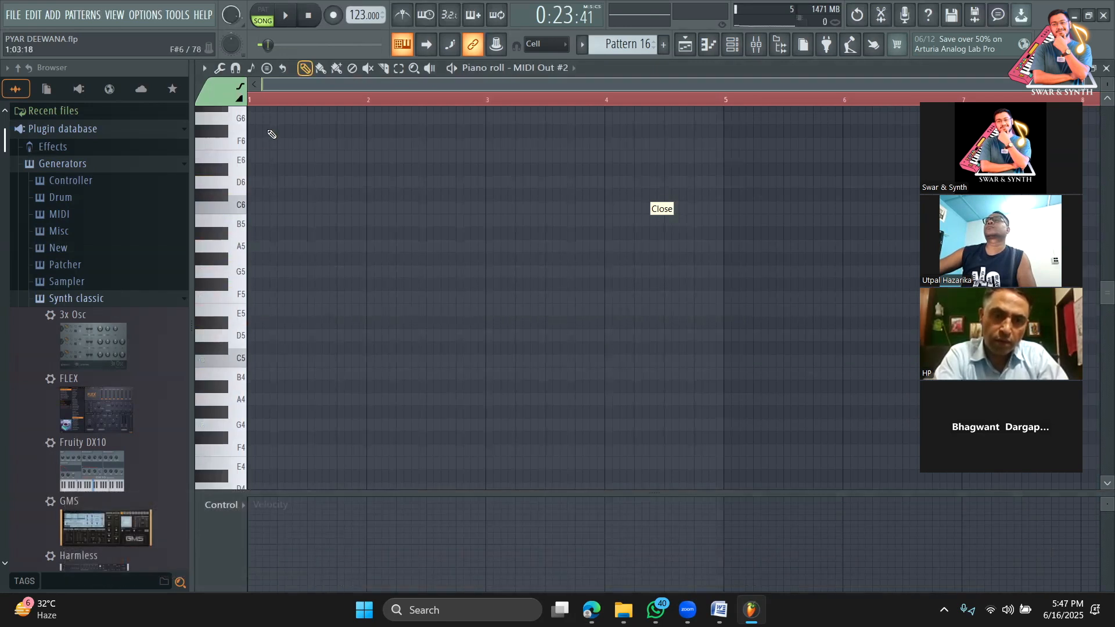
click(268, 68)
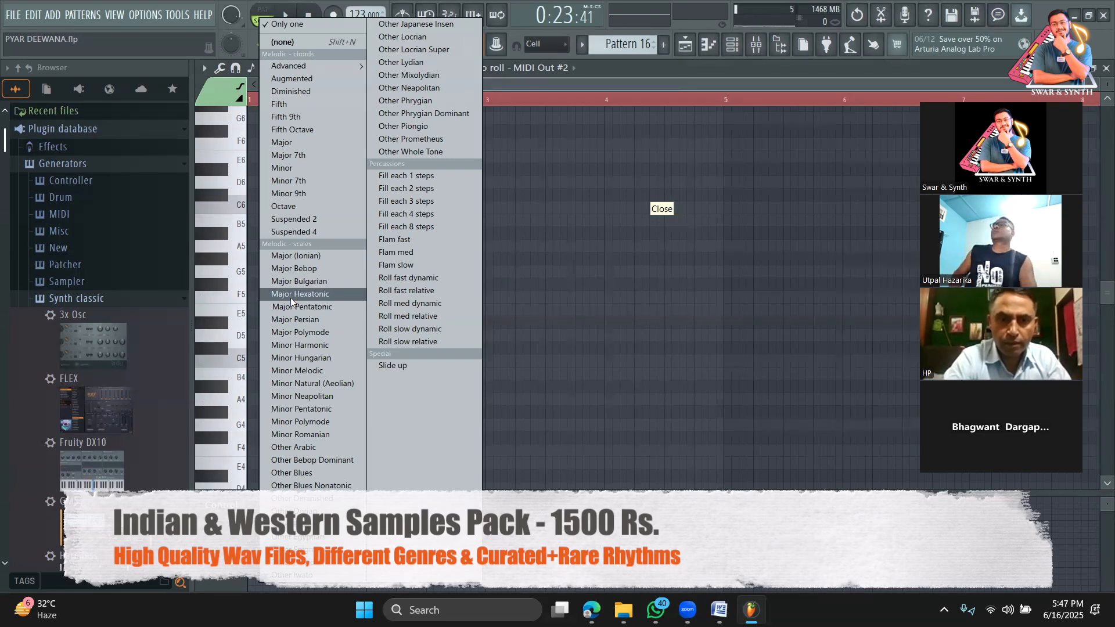
click(309, 332)
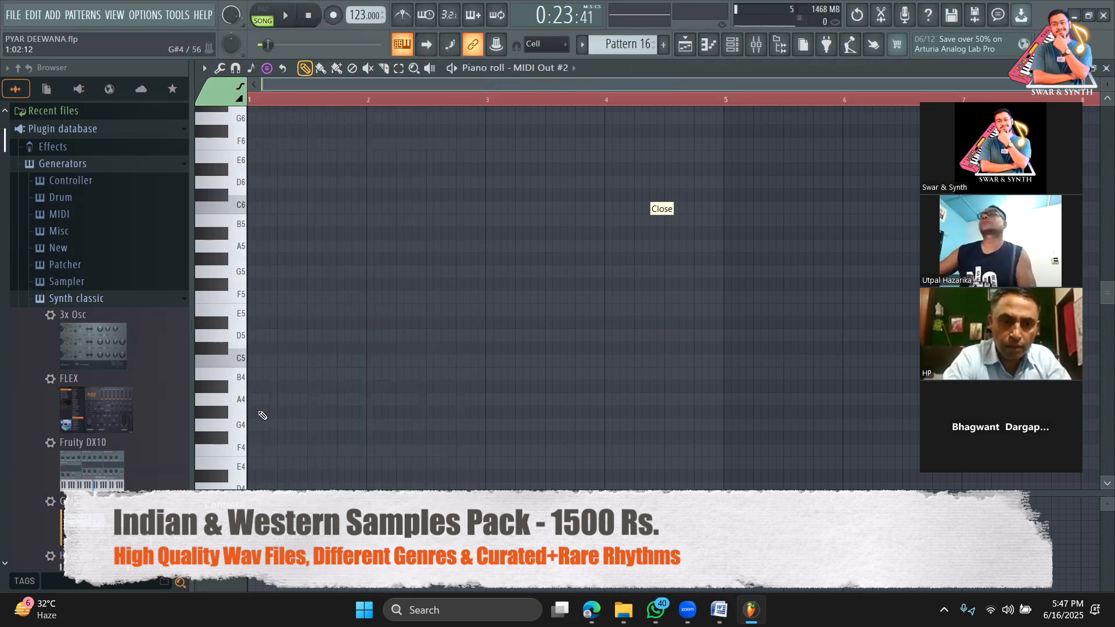
click(261, 451)
drag(302, 452, 724, 464)
scroll(774, 182, down, 3)
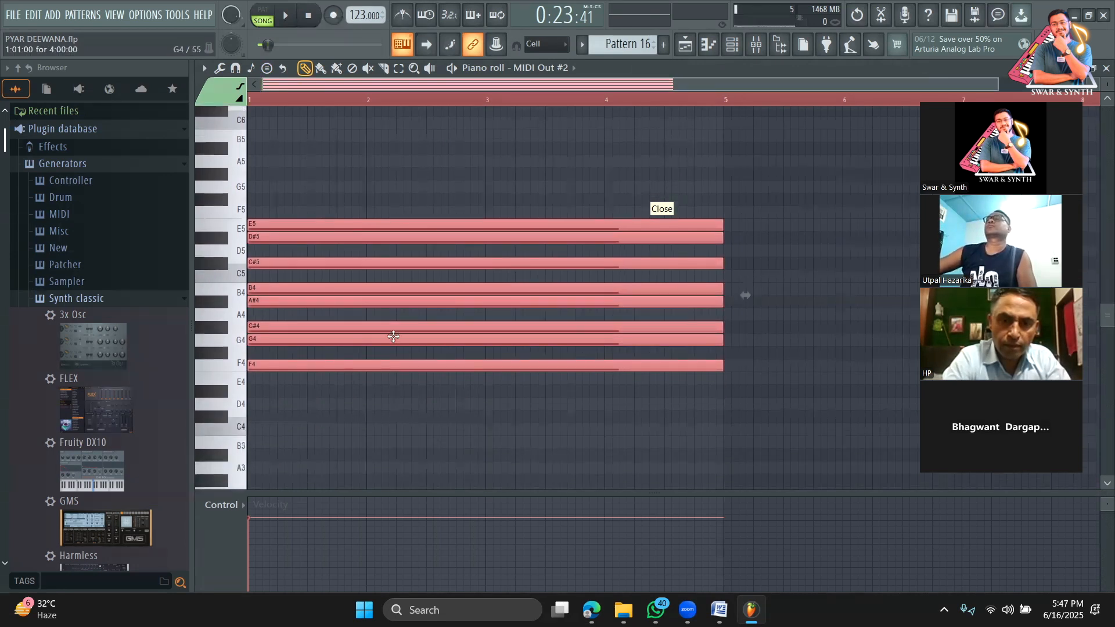
drag(292, 367, 276, 206)
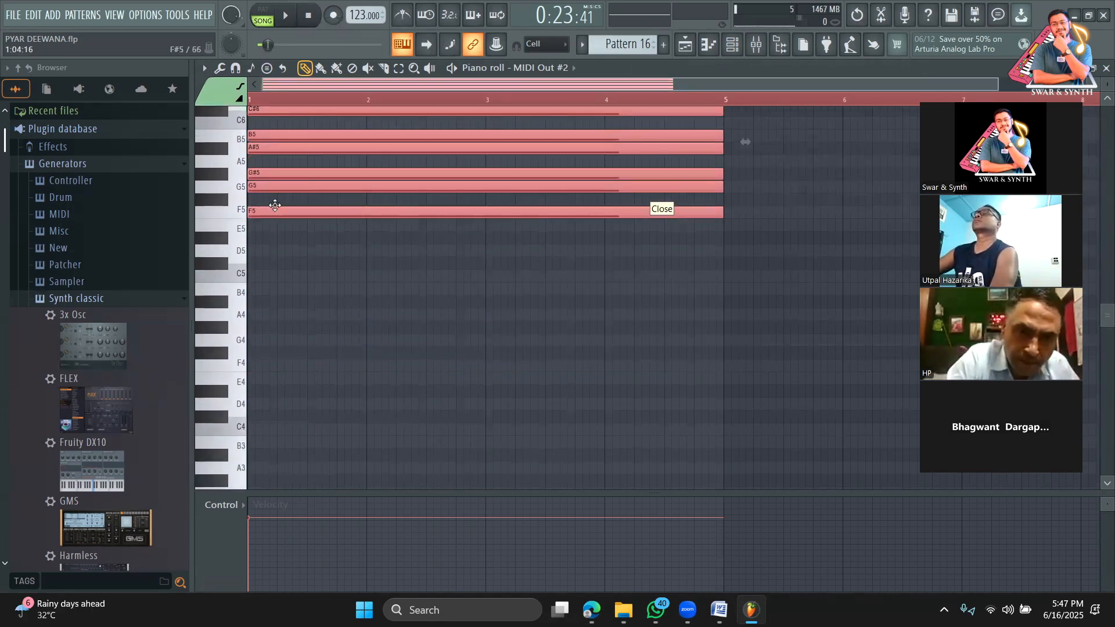
scroll(275, 206, up, 3)
Audition the Xpand!2 #2 and #3 sounds and open the Xpand!2 piano roll in Pattern 16
key(F6)
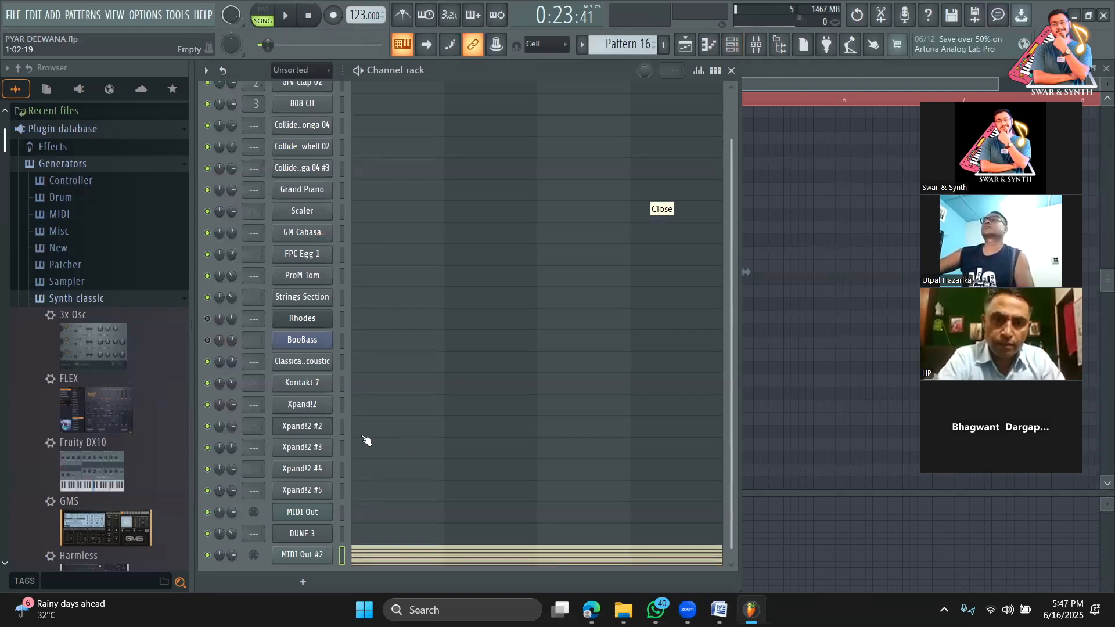
click(325, 428)
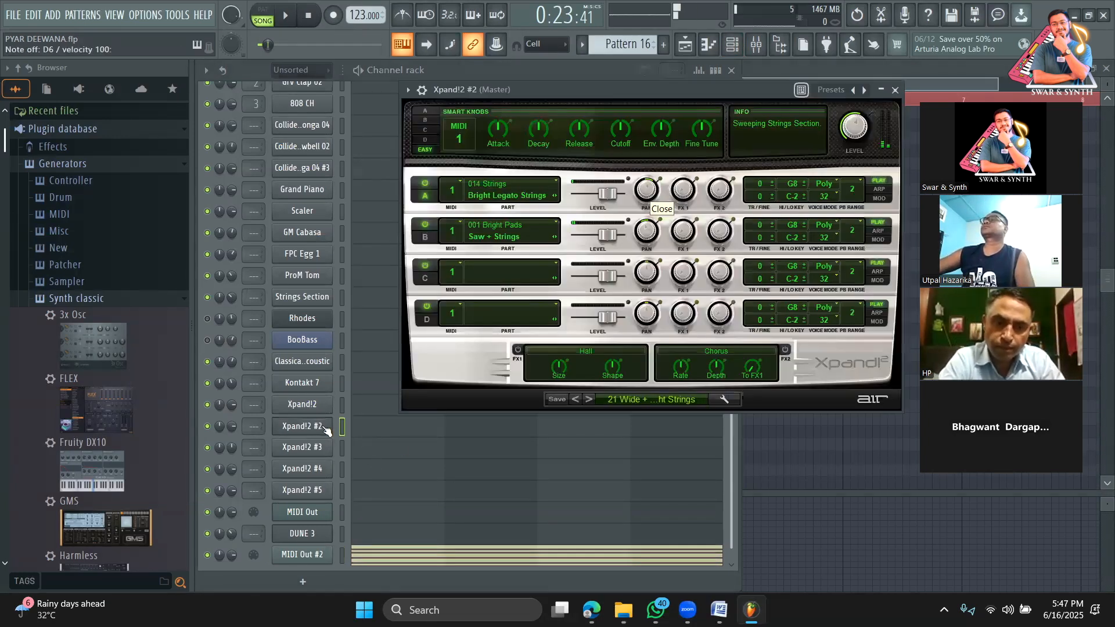
click(329, 448)
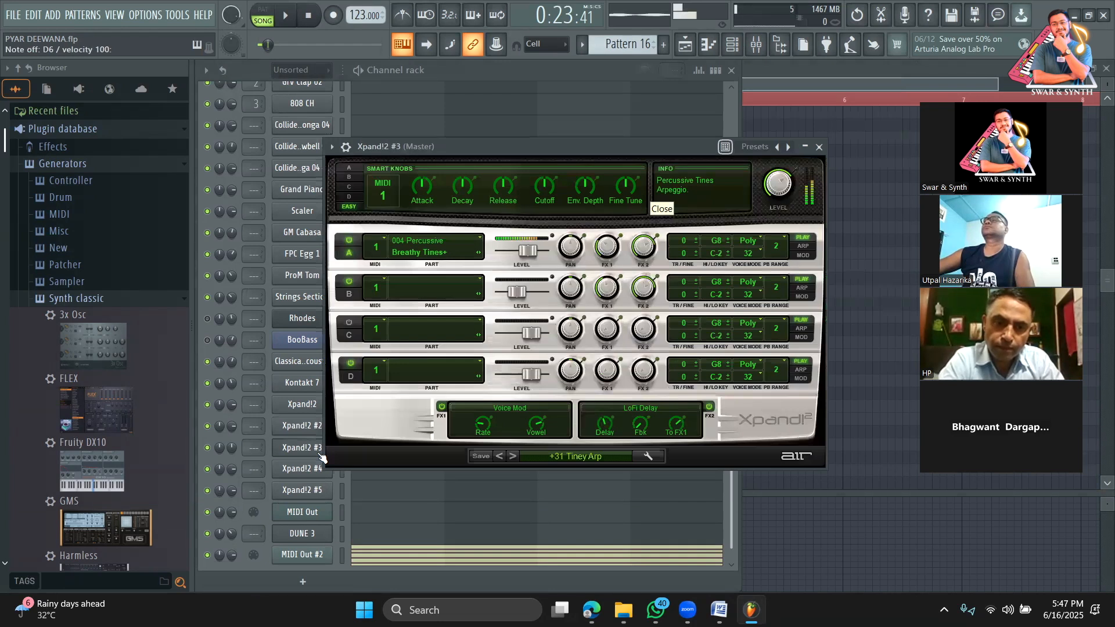
click(307, 406)
click(394, 397)
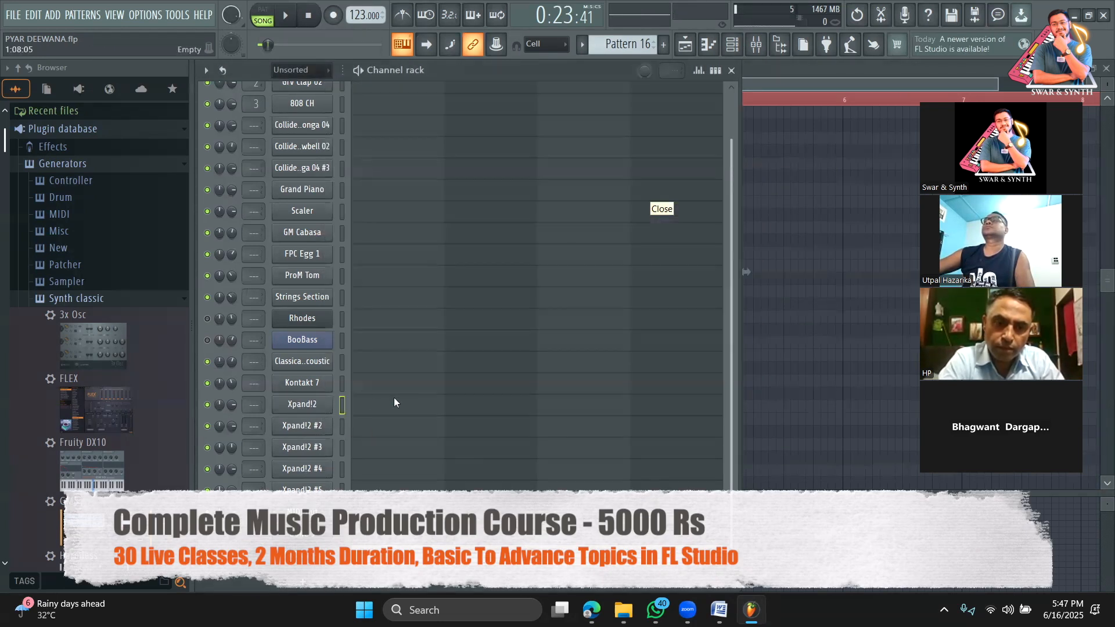
click(393, 401)
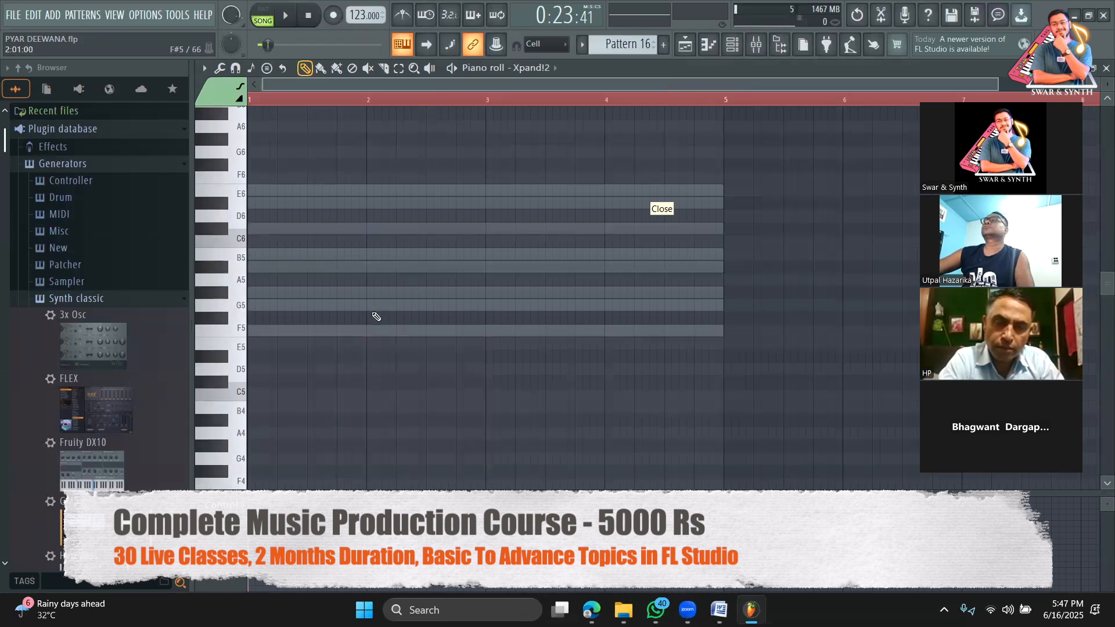
Place one-bar F5 and G5 notes and an A#5 just under half a bar long on consecutive bars while playing Pattern 16
click(264, 334)
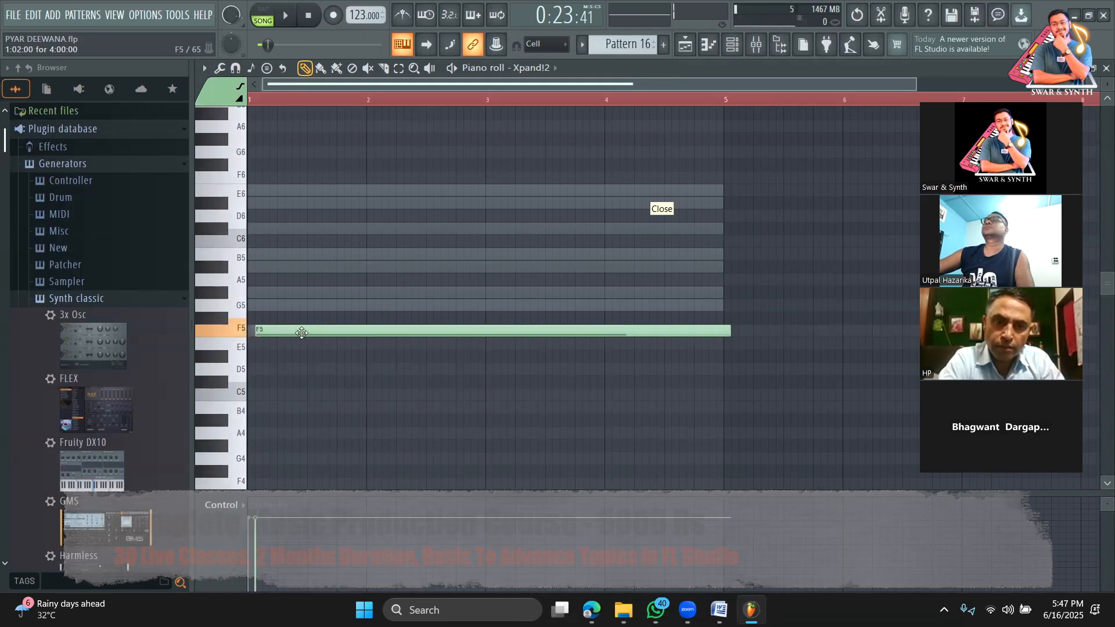
drag(722, 330, 371, 311)
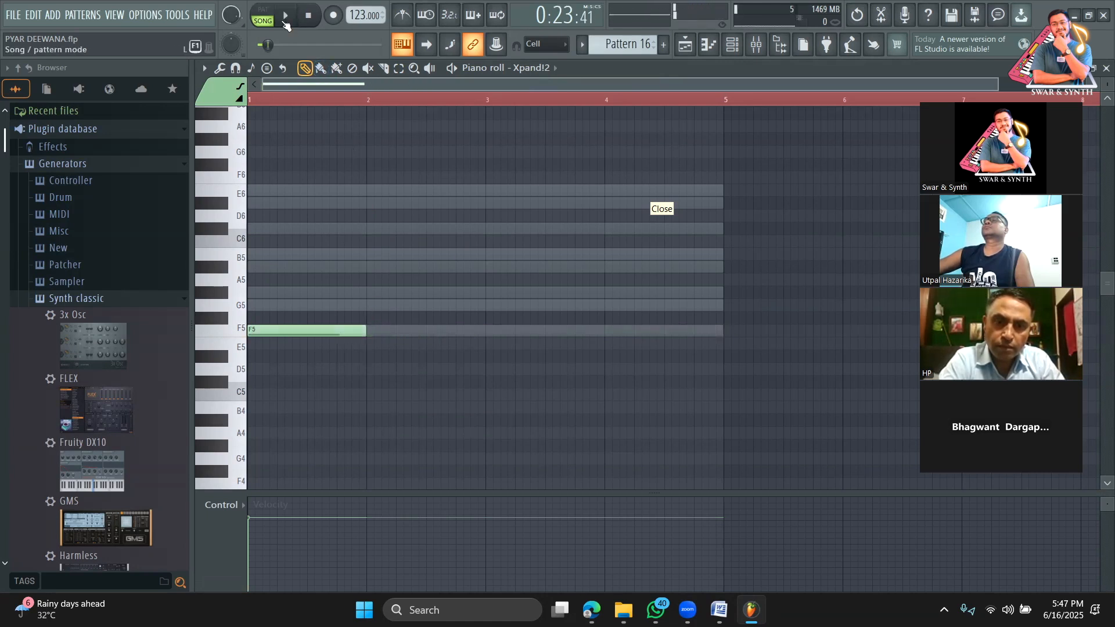
key(space)
click(379, 307)
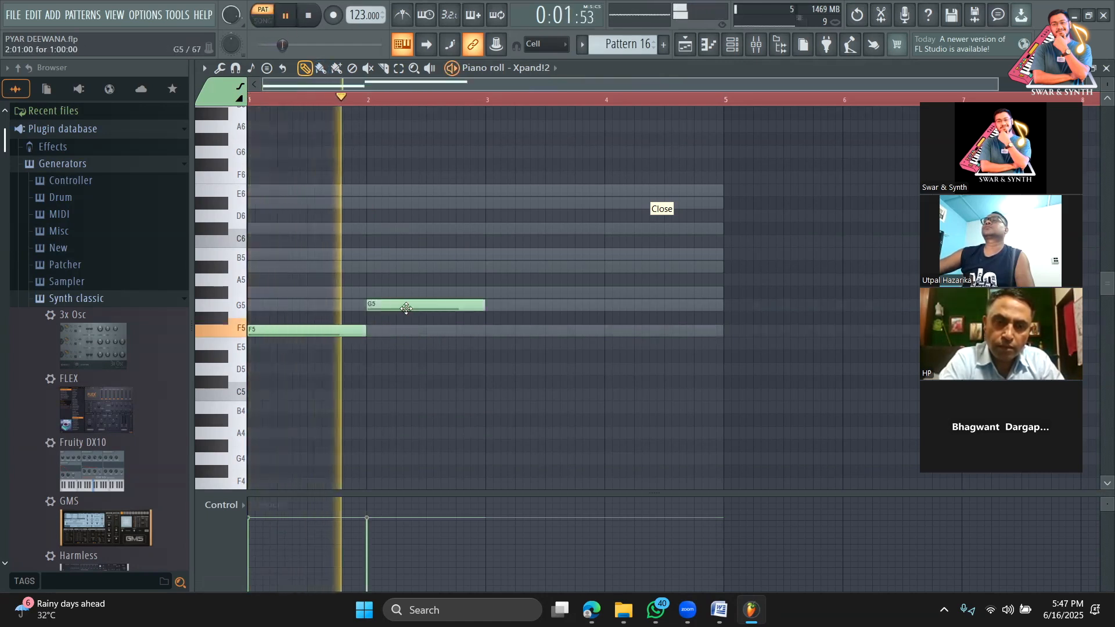
click(496, 267)
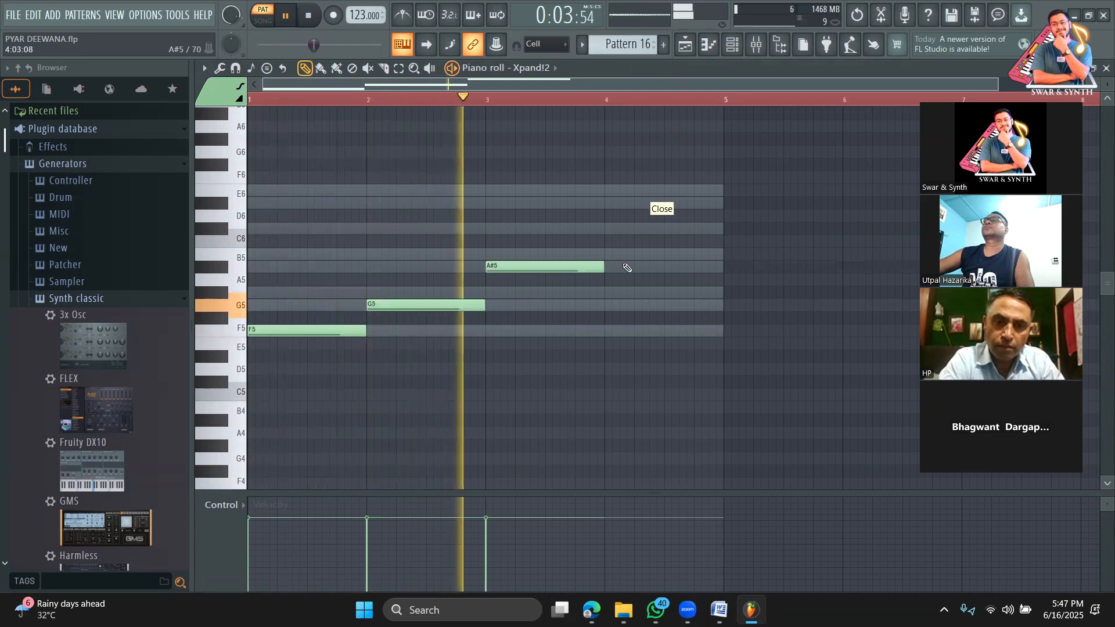
drag(601, 270, 537, 271)
key(space)
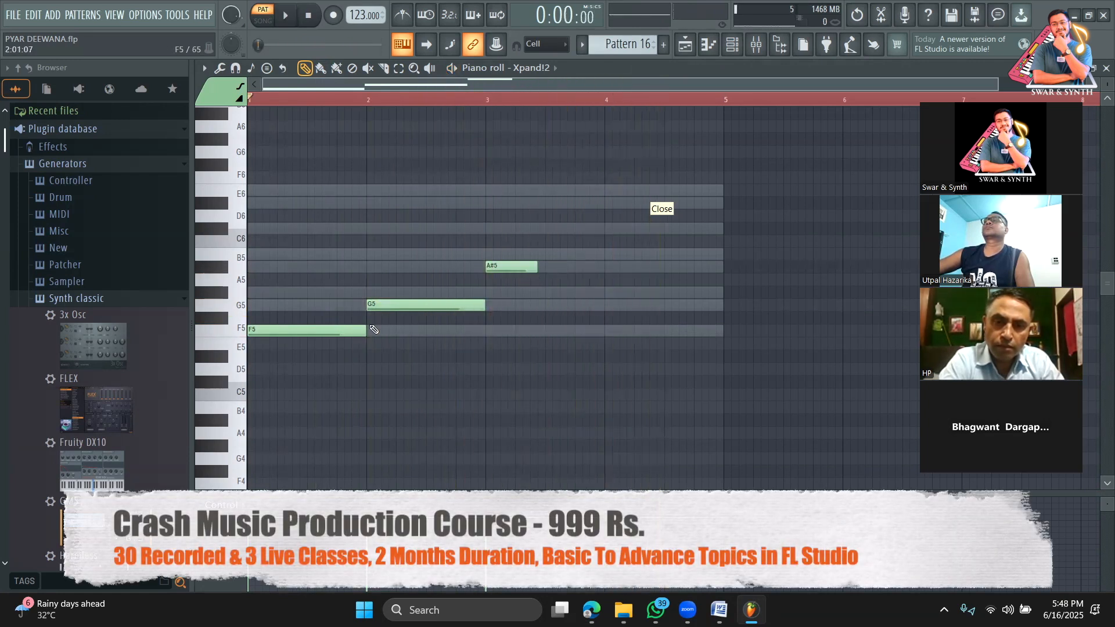
Shorten F5 to four steps, add four-step G#5, G5 and B5 notes after it, and trim bar 2's G5 to eight steps
drag(362, 330, 274, 337)
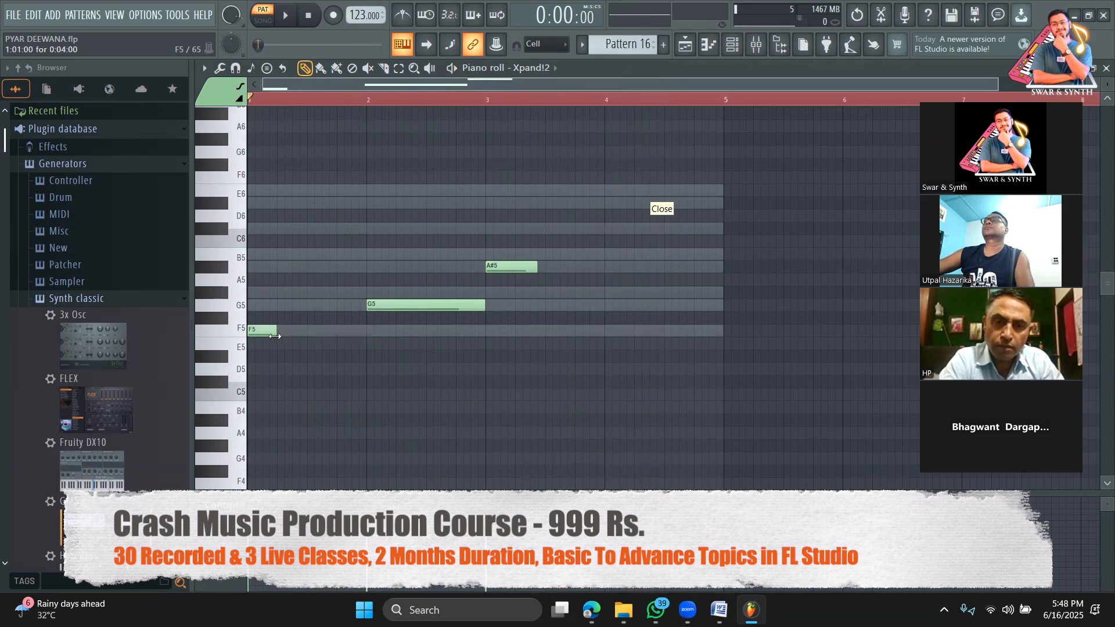
click(291, 292)
key(space)
click(327, 306)
click(348, 254)
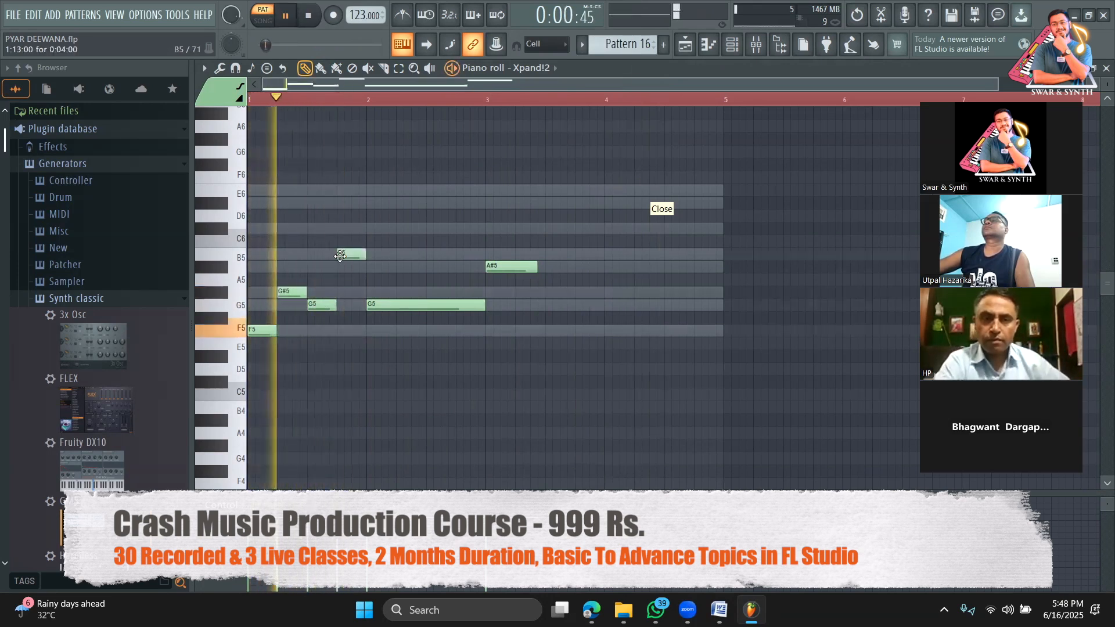
drag(472, 301, 426, 303)
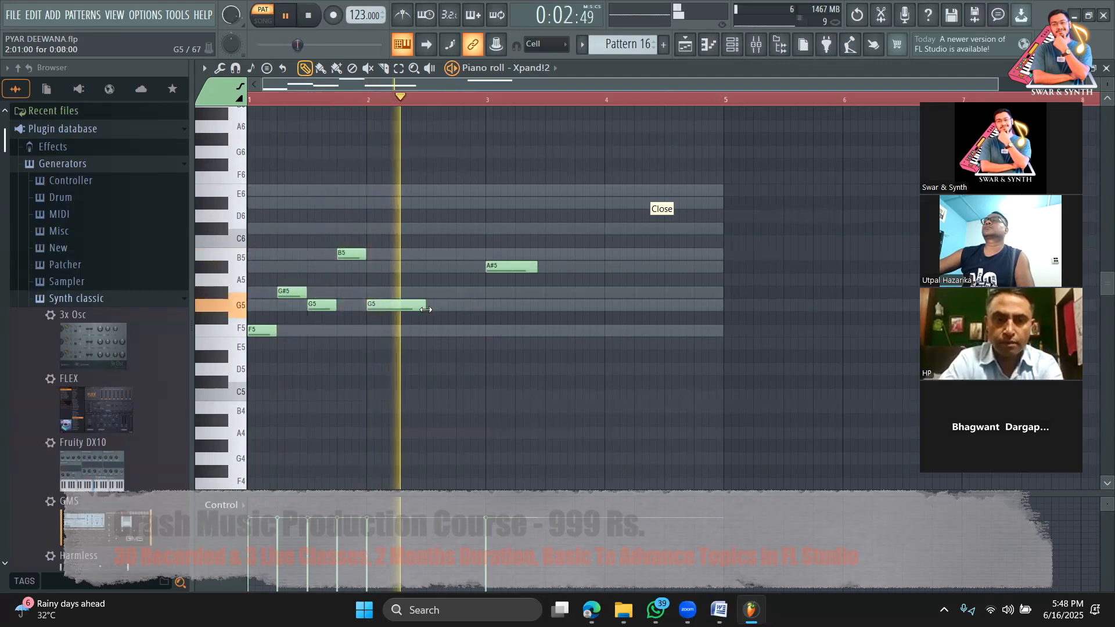
key(space)
Lower the B5 note to A#5, add a C#6 in bar 2, and play the melody
drag(354, 255, 354, 267)
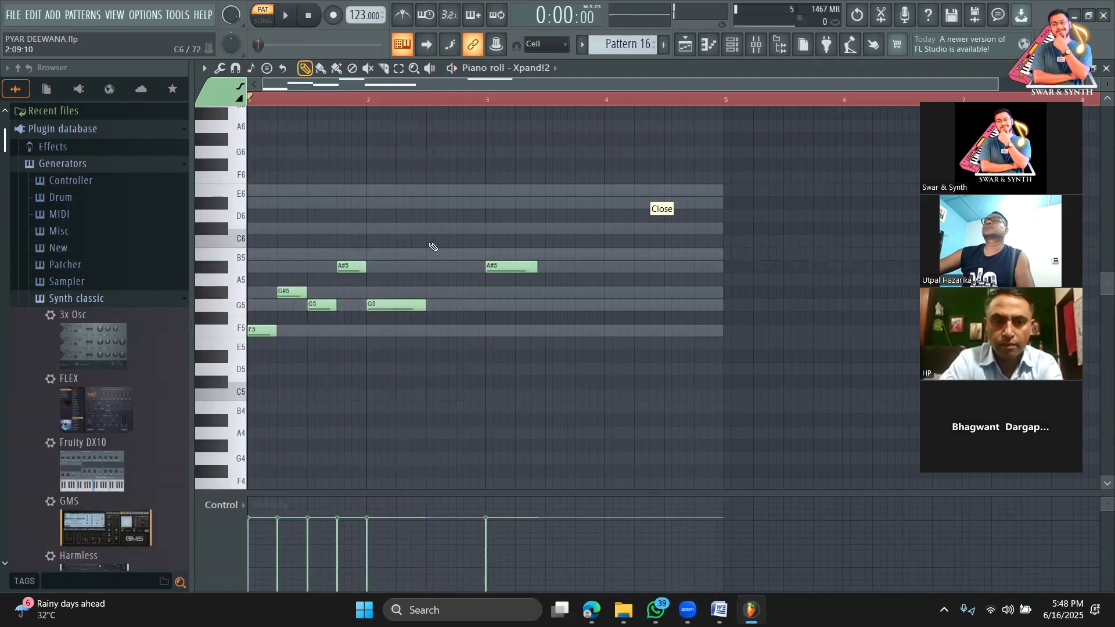
click(431, 229)
key(space)
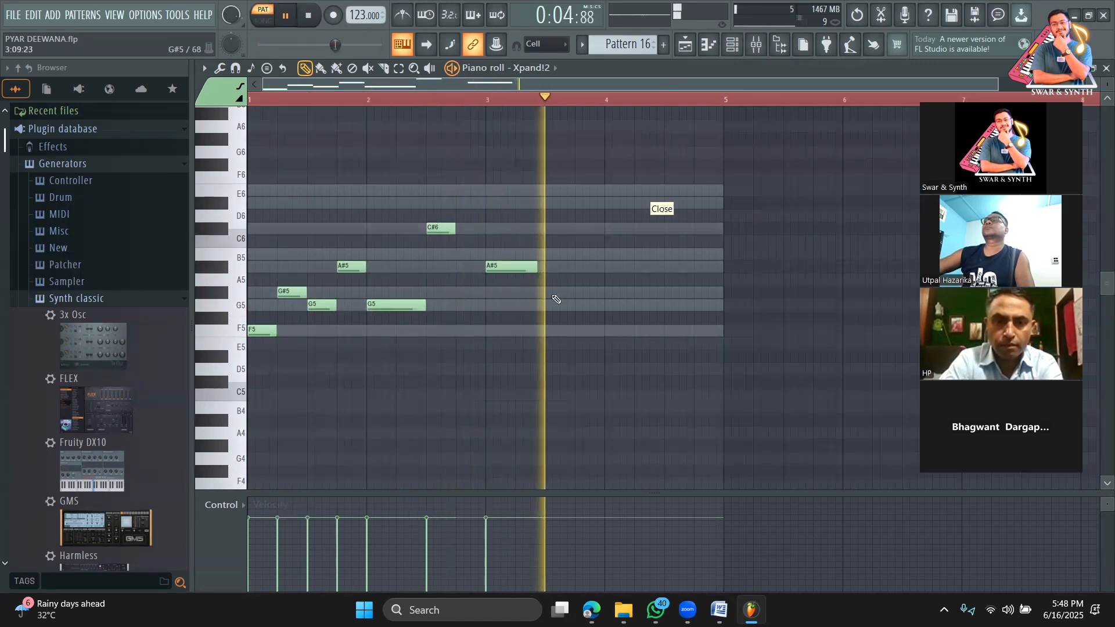
key(space)
Delete all notes from the Xpand!2 piano roll and return to the Channel rack
key(ctrl+a)
key(Delete)
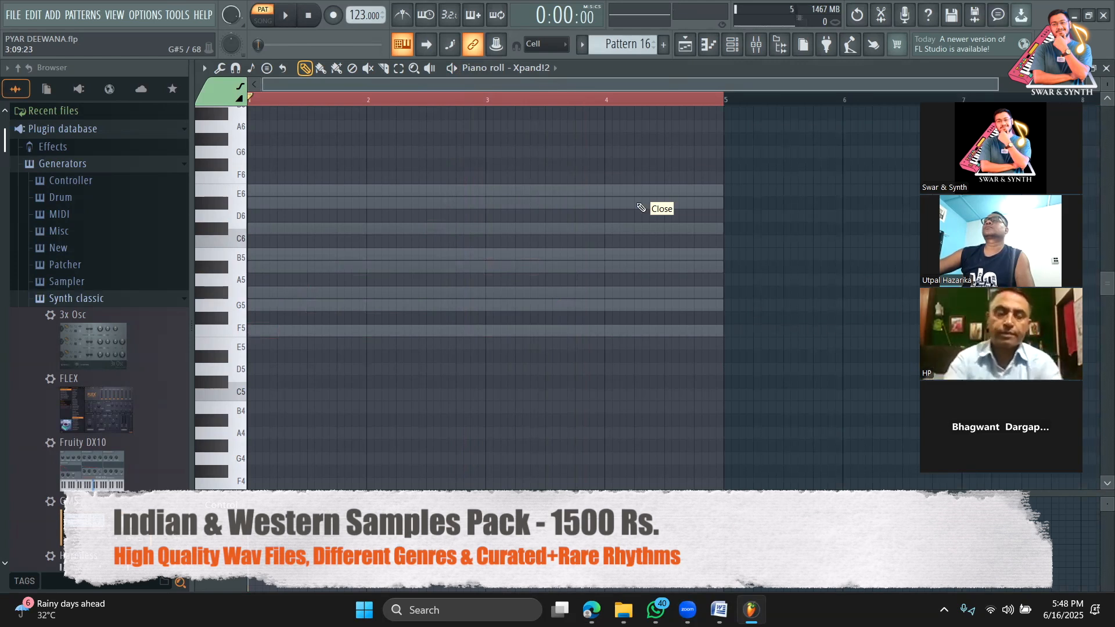
key(F6)
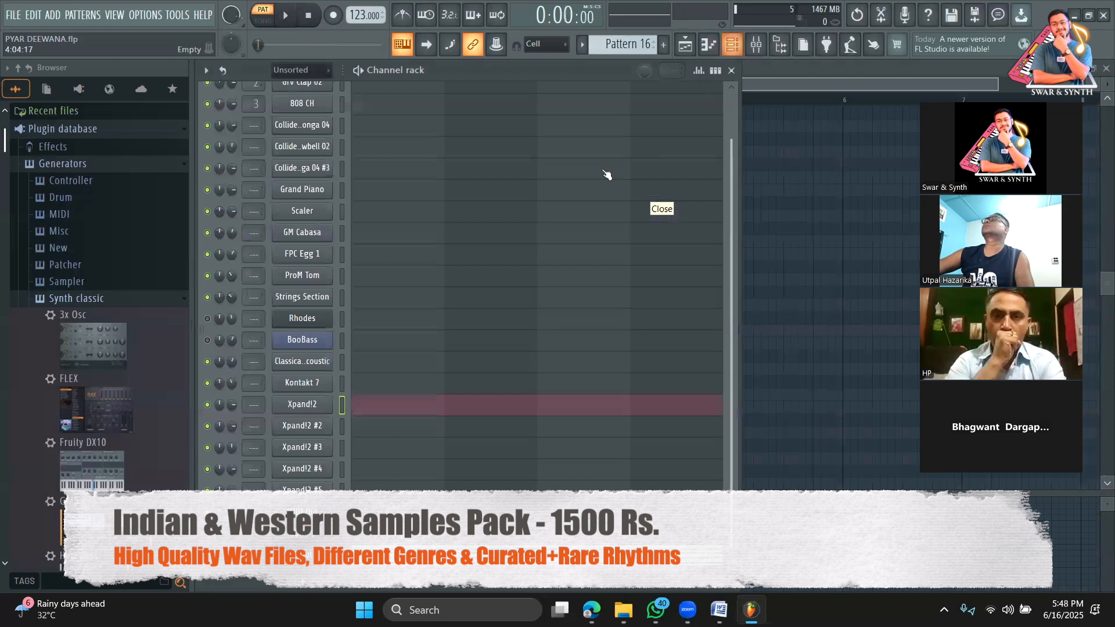
scroll(598, 185, down, 1)
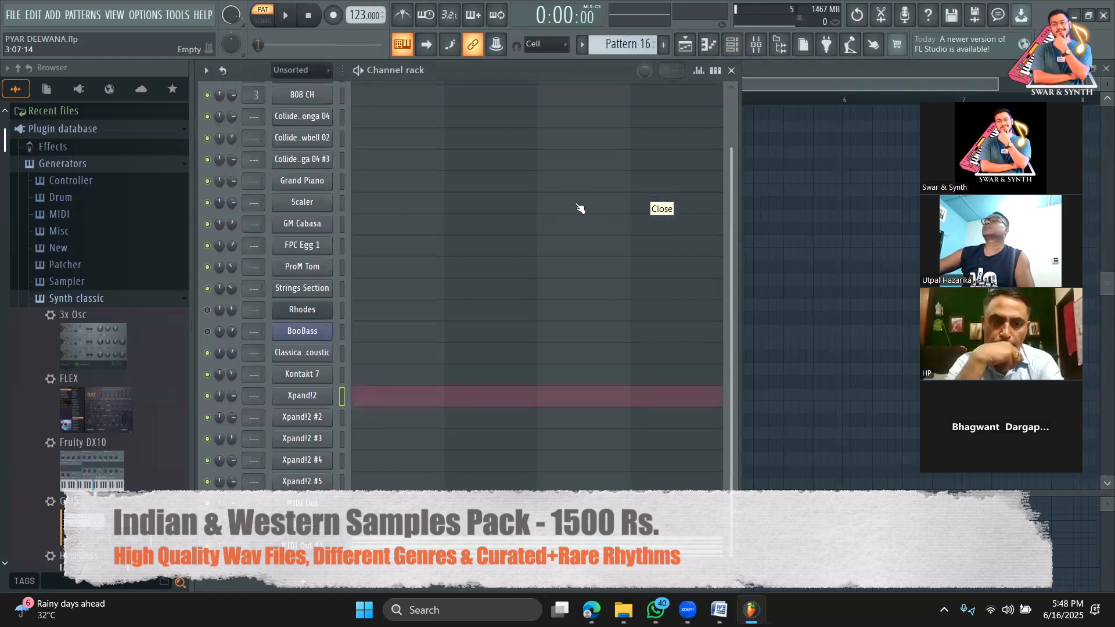
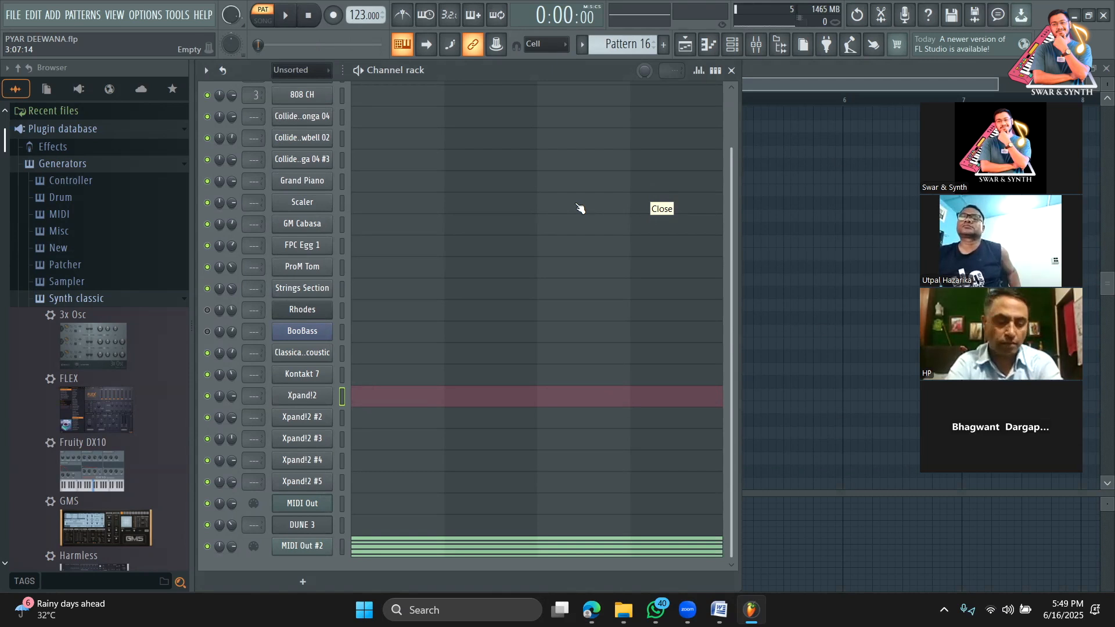
Mute tracks 3 and 5 in the Playlist and play the song from bar 13
click(685, 45)
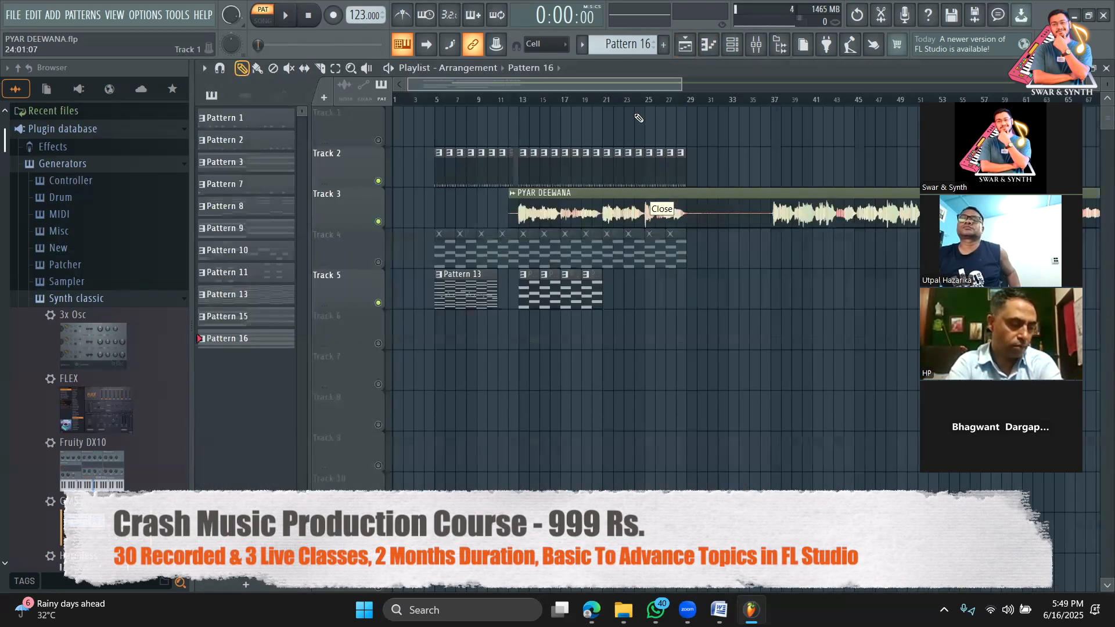
click(535, 99)
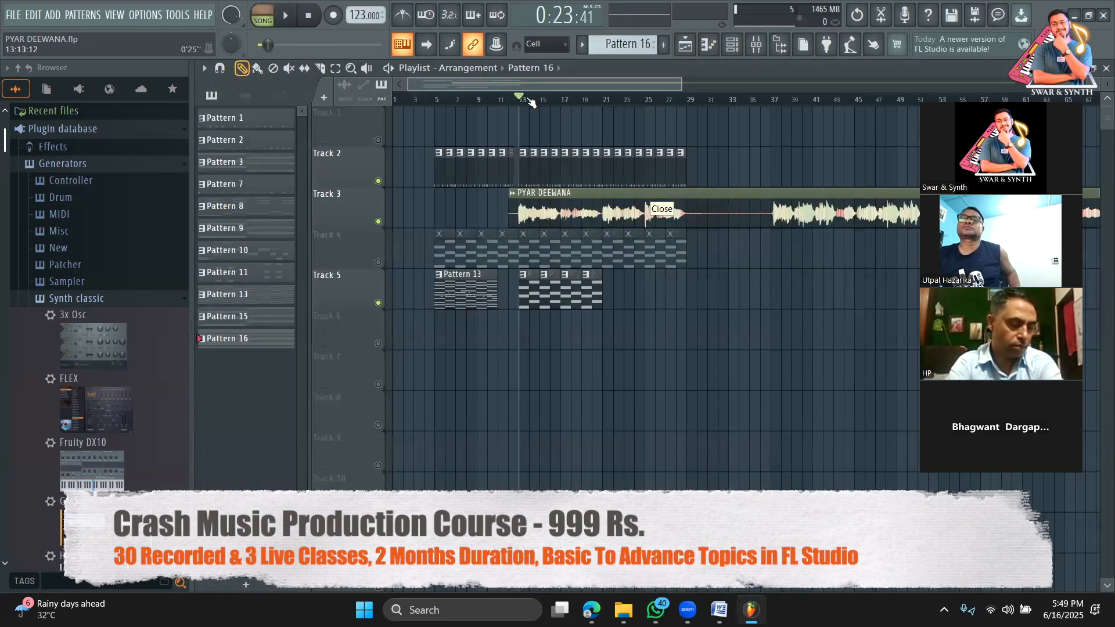
click(378, 221)
click(378, 303)
key(space)
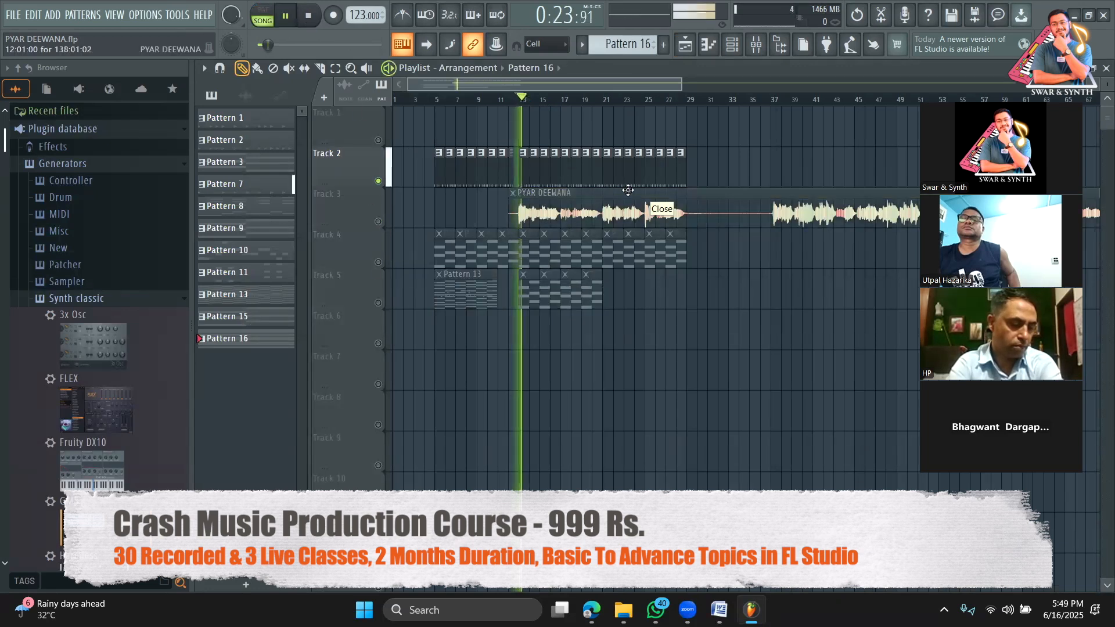
Open the Xpand!2 channel's instrument interface and try its Massive Pad sound live over the song playback
click(733, 44)
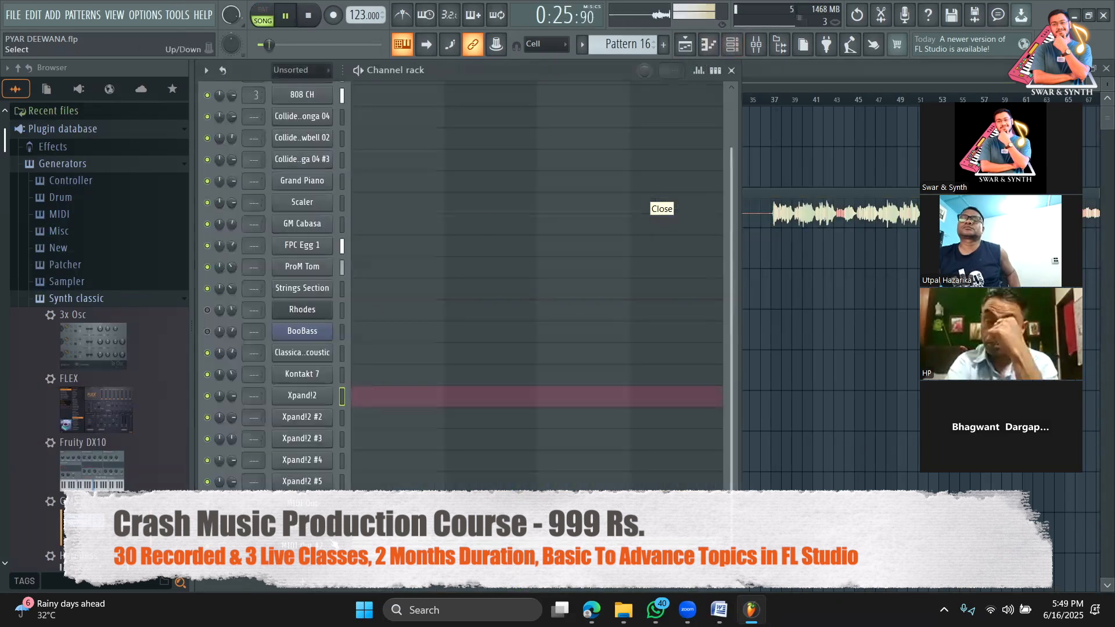
key(space)
click(302, 395)
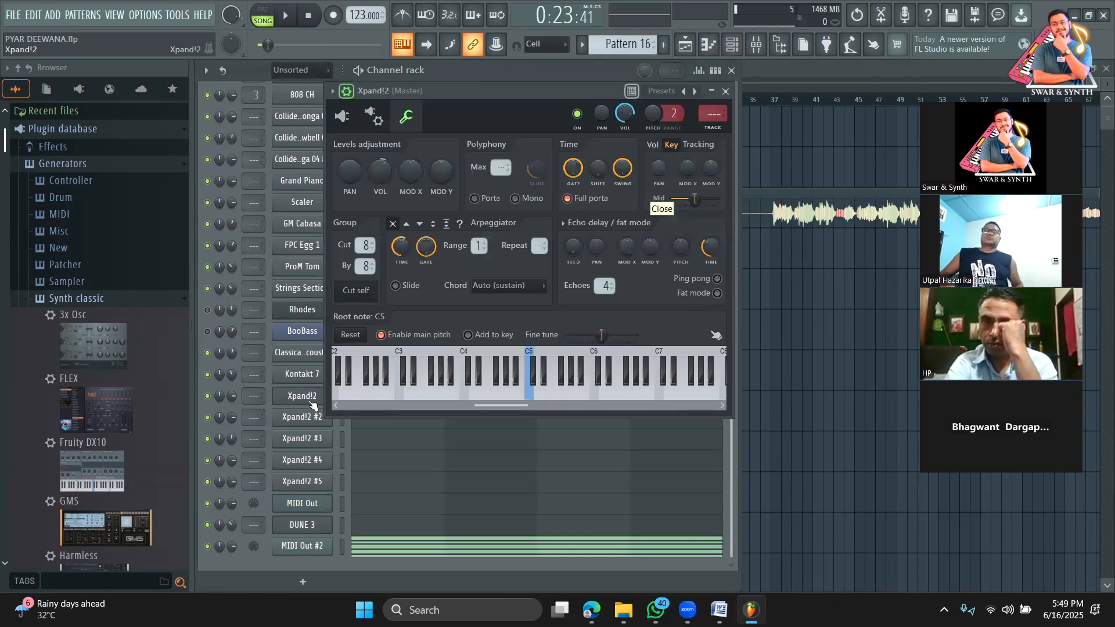
click(342, 117)
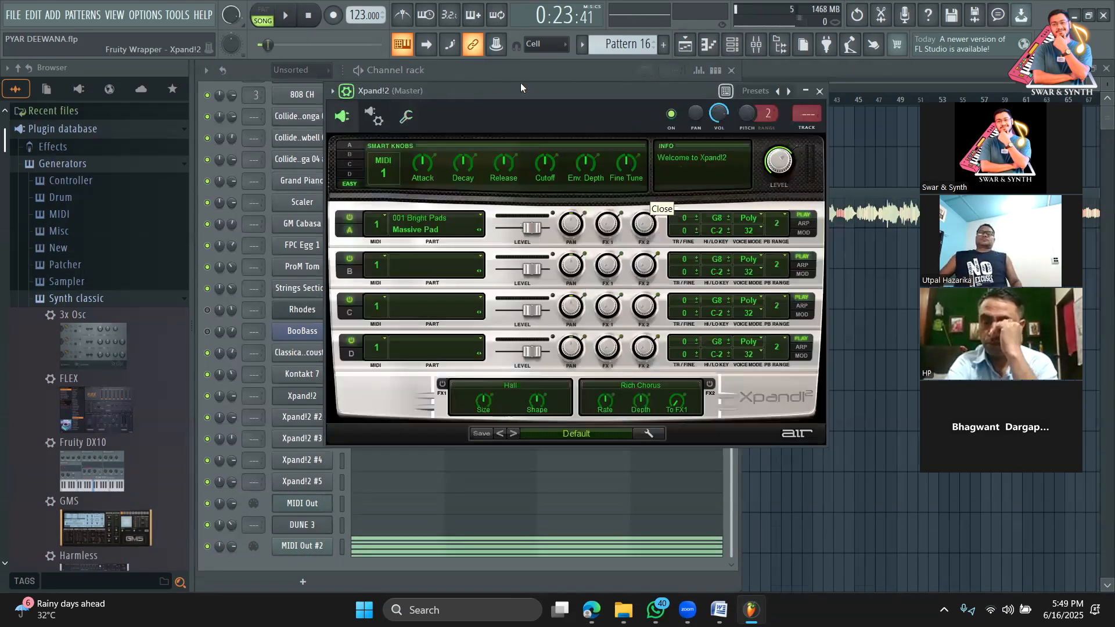
key(space)
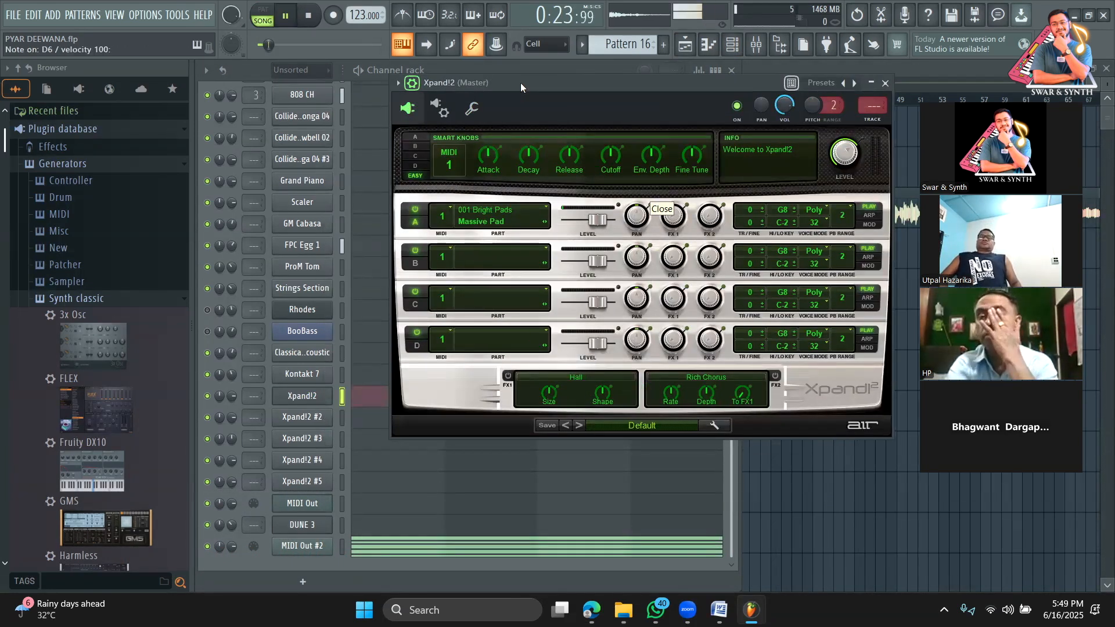
key(space)
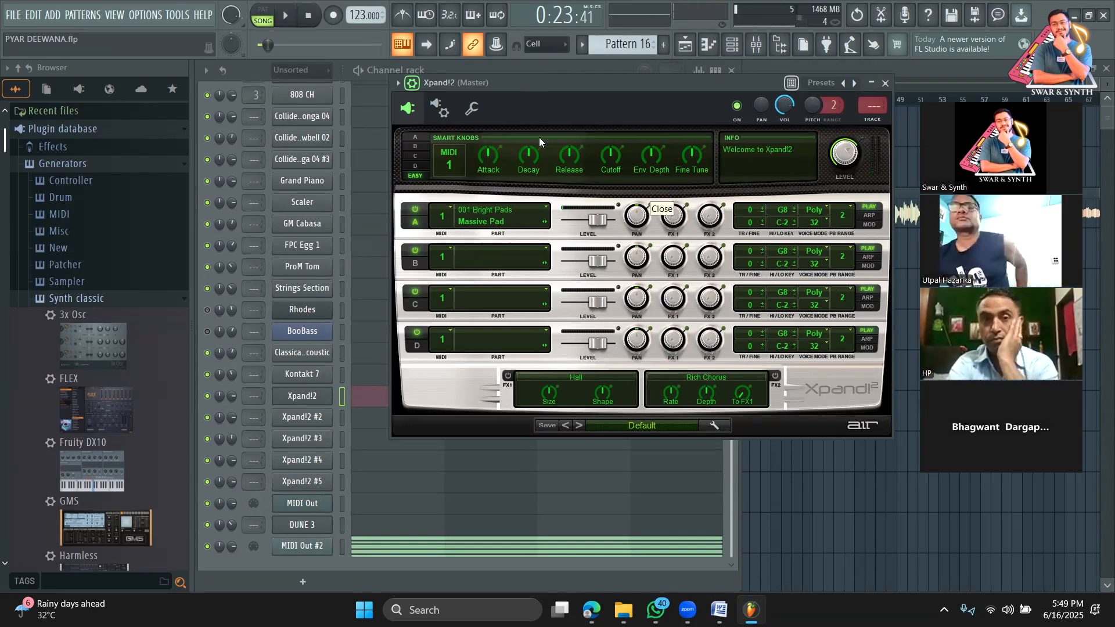
Load the +21 Alto Sax preset from the Brass + Woodwind category in Xpand!2
click(598, 428)
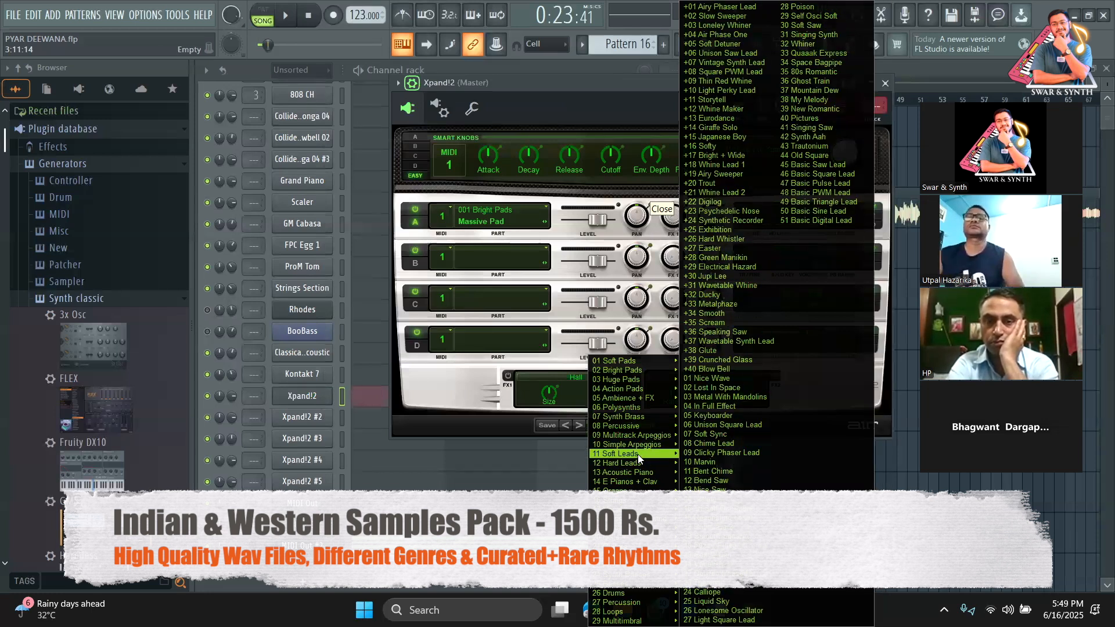
click(502, 417)
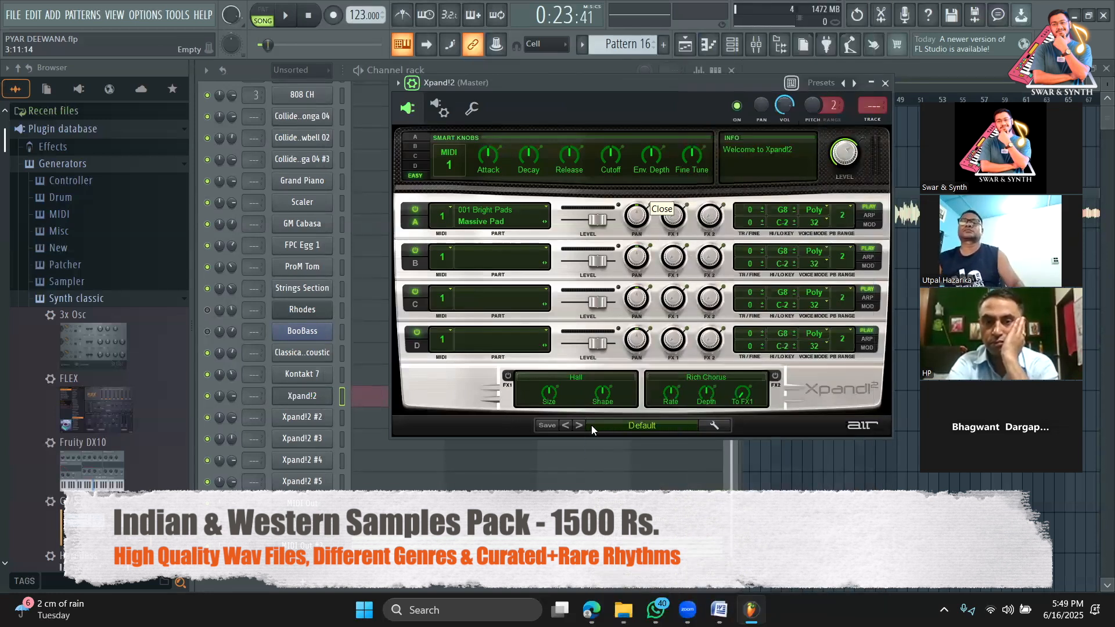
drag(602, 87, 541, 88)
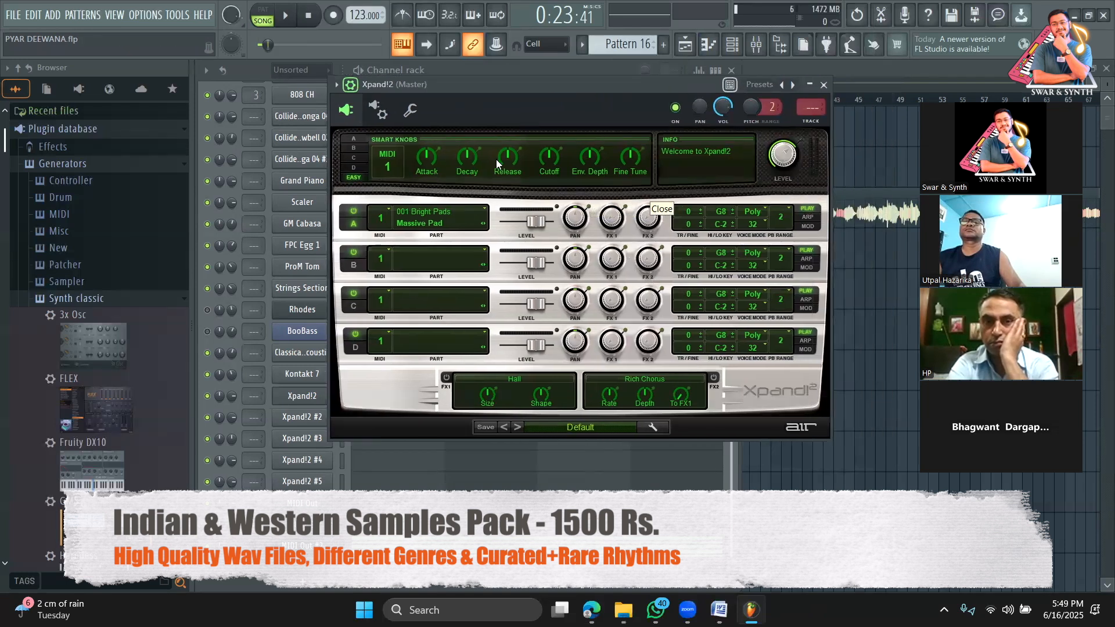
click(575, 428)
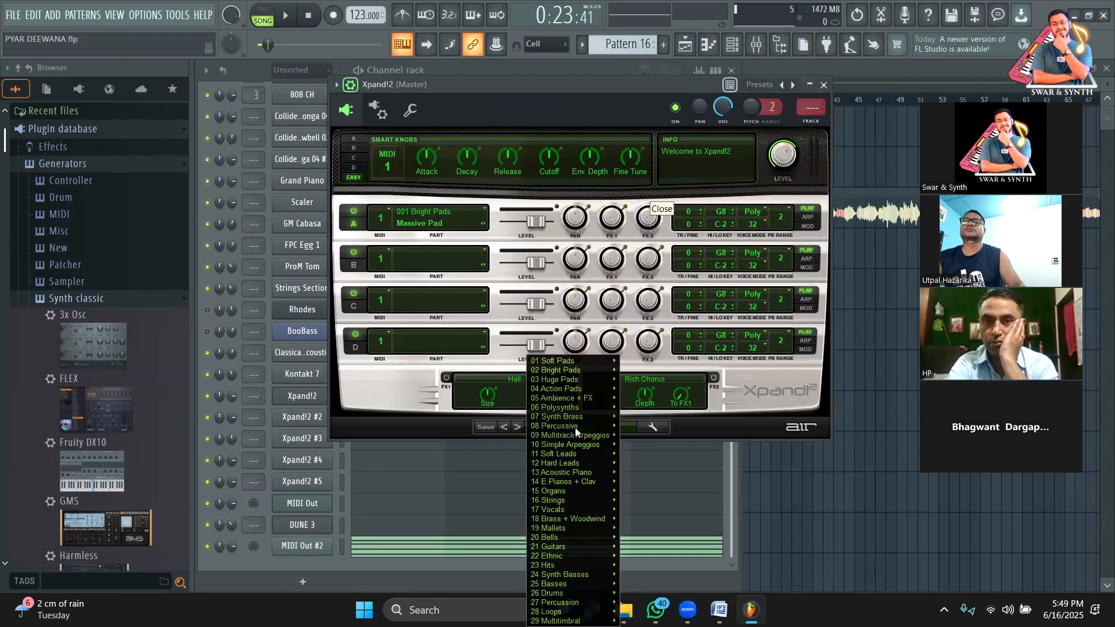
mouse_move(576, 457)
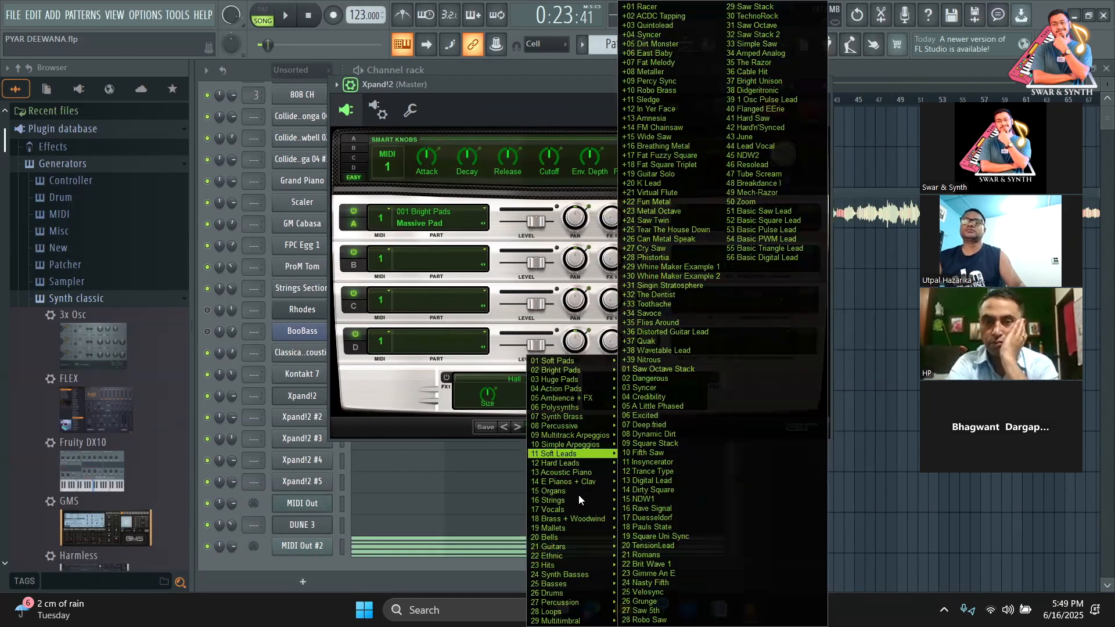
mouse_move(581, 510)
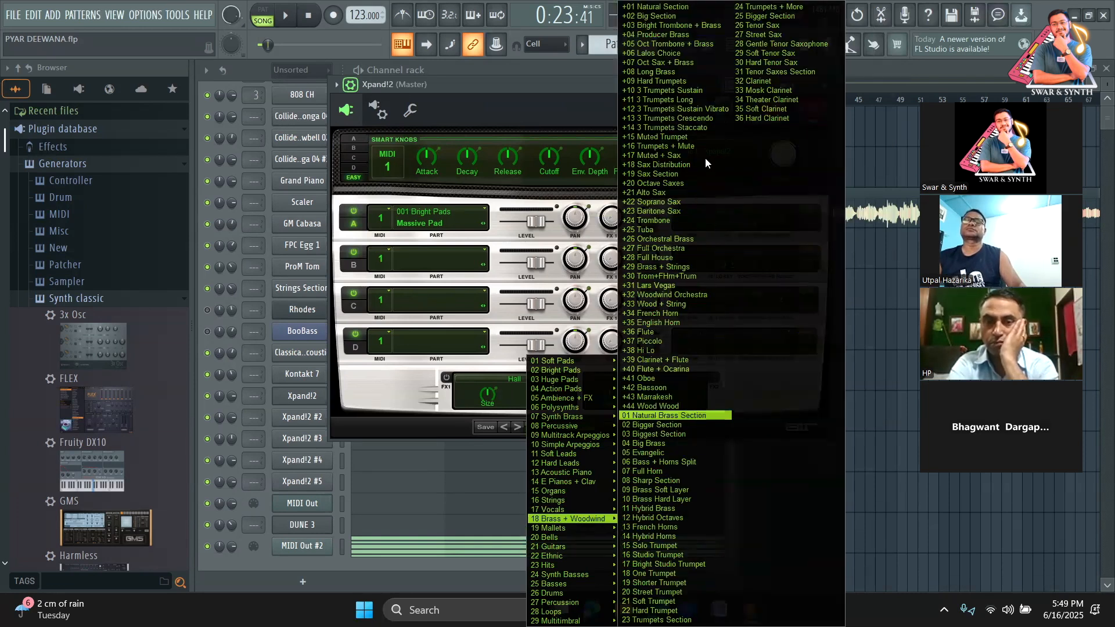
click(667, 192)
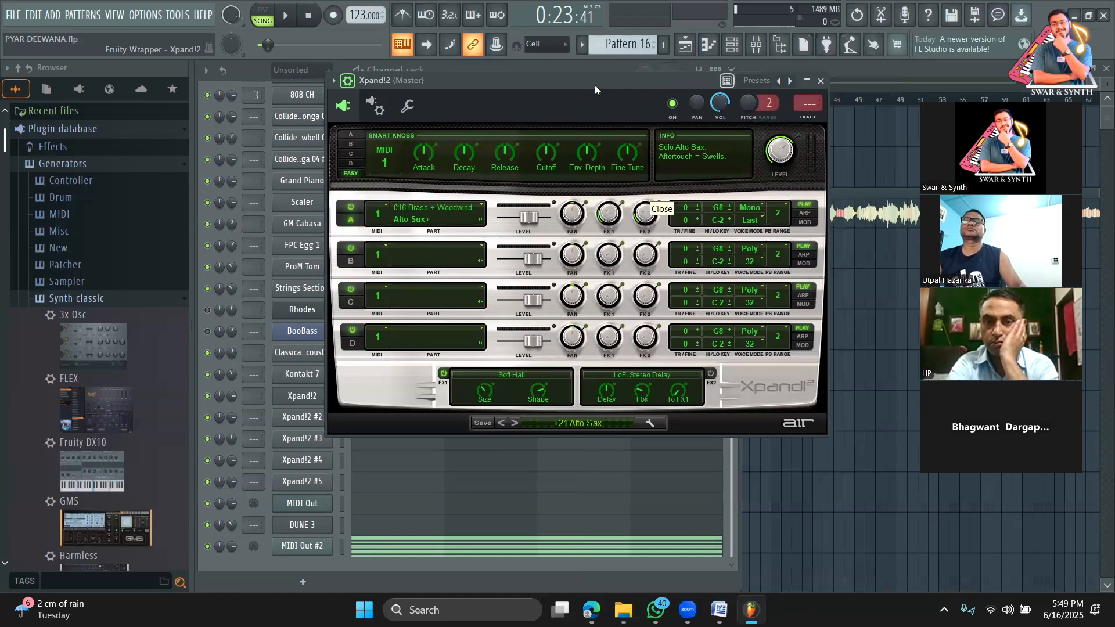
Audition the Alto Sax sound with live melody phrases around G5, A5 and B5
key(n)
key(m)
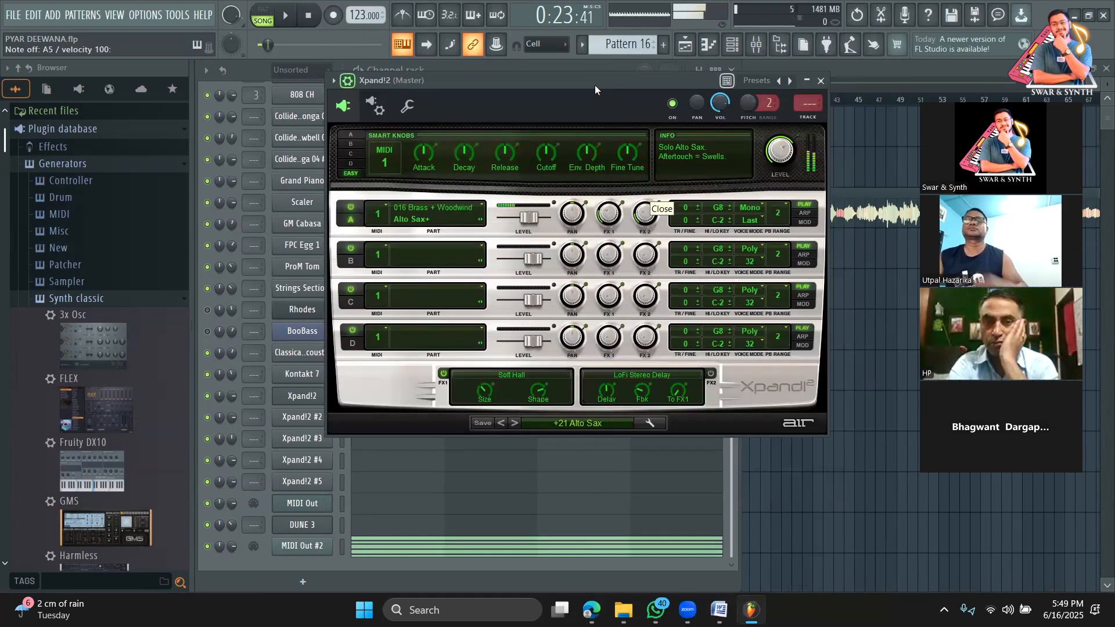
key(b)
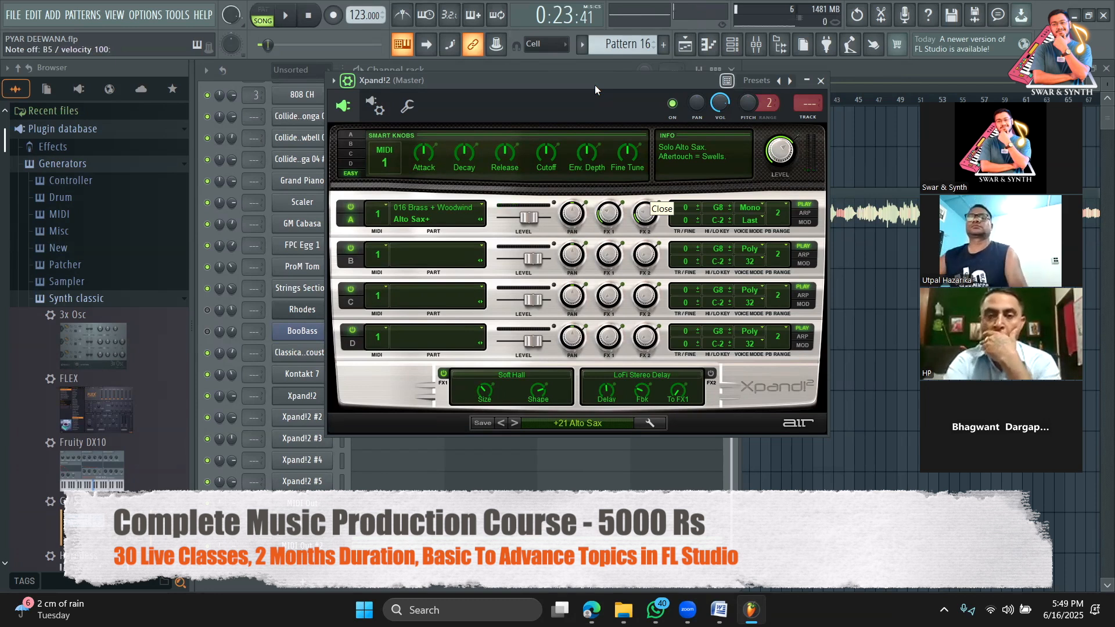
click(407, 106)
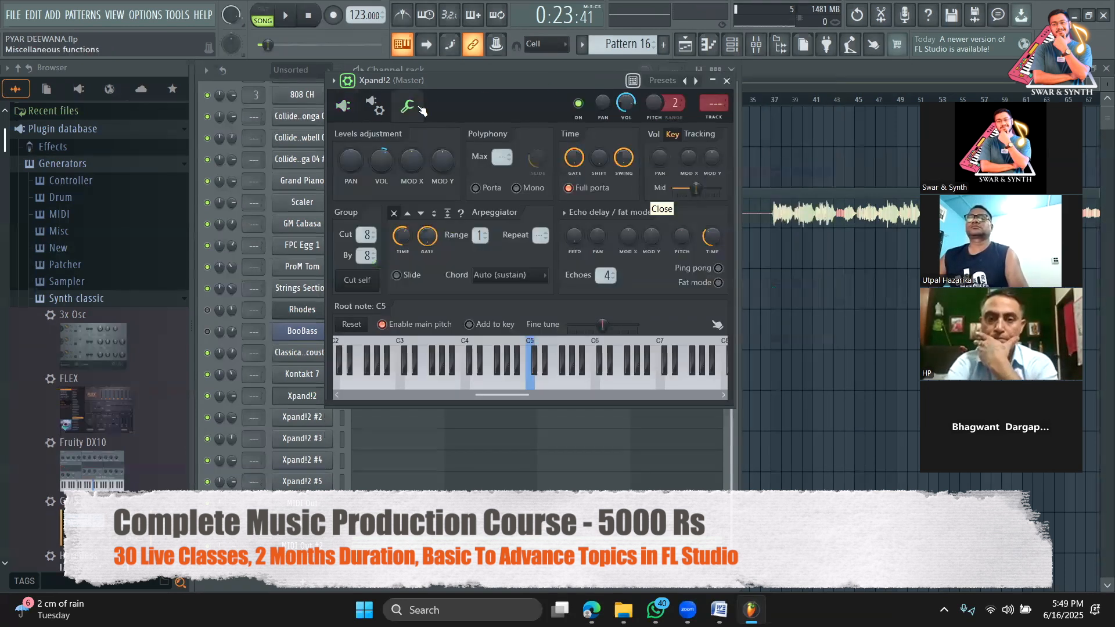
click(338, 107)
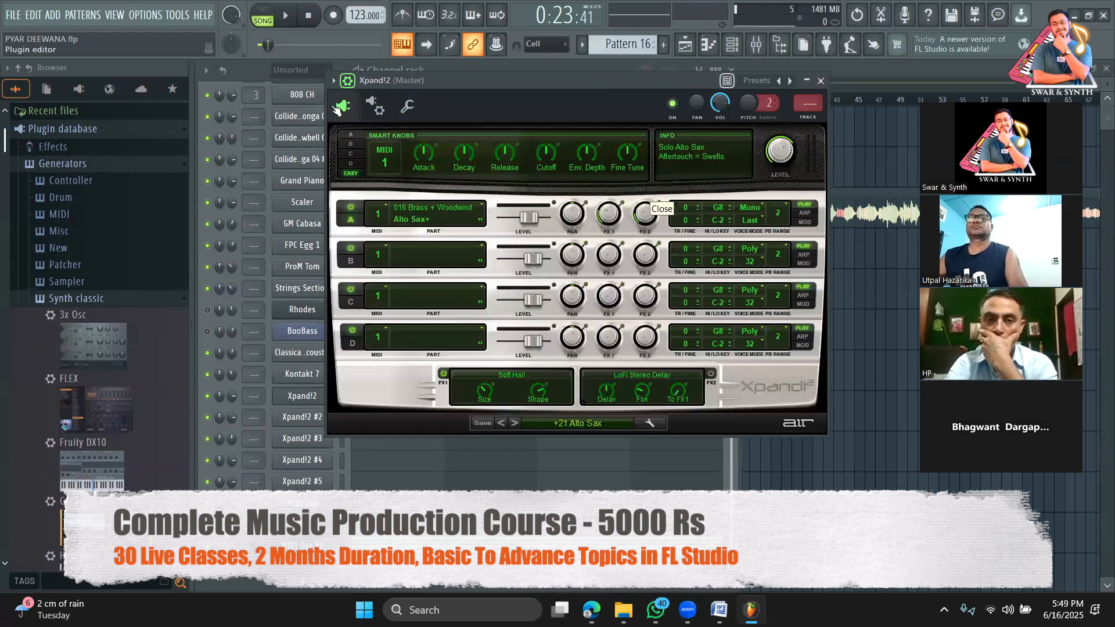
key(m)
key(m)
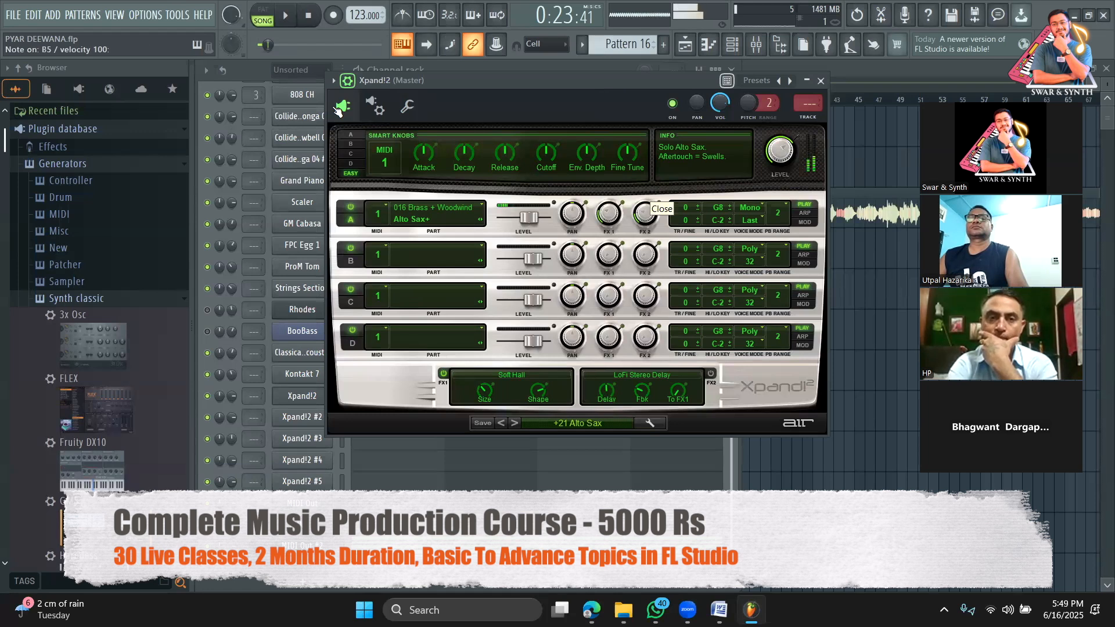
key(w)
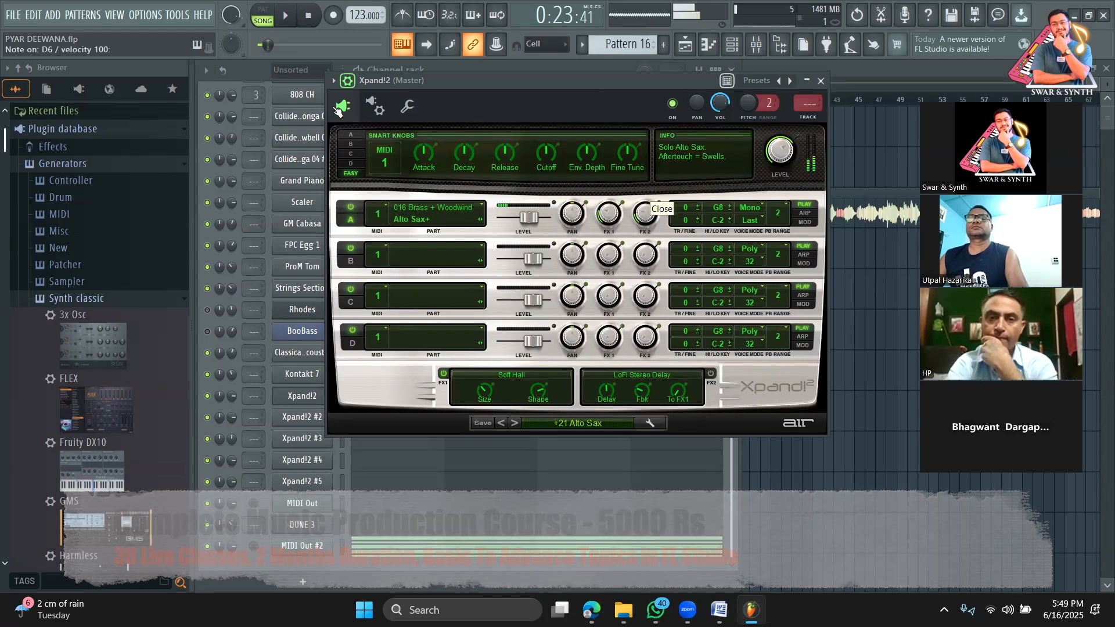
key(n)
key(n)
key(b)
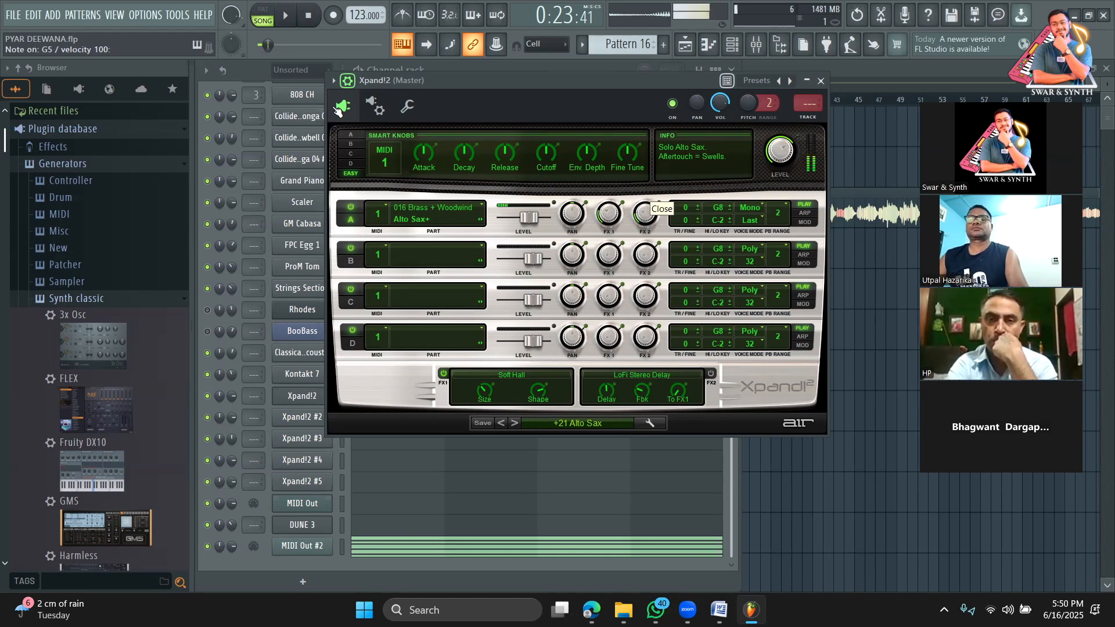
key(w)
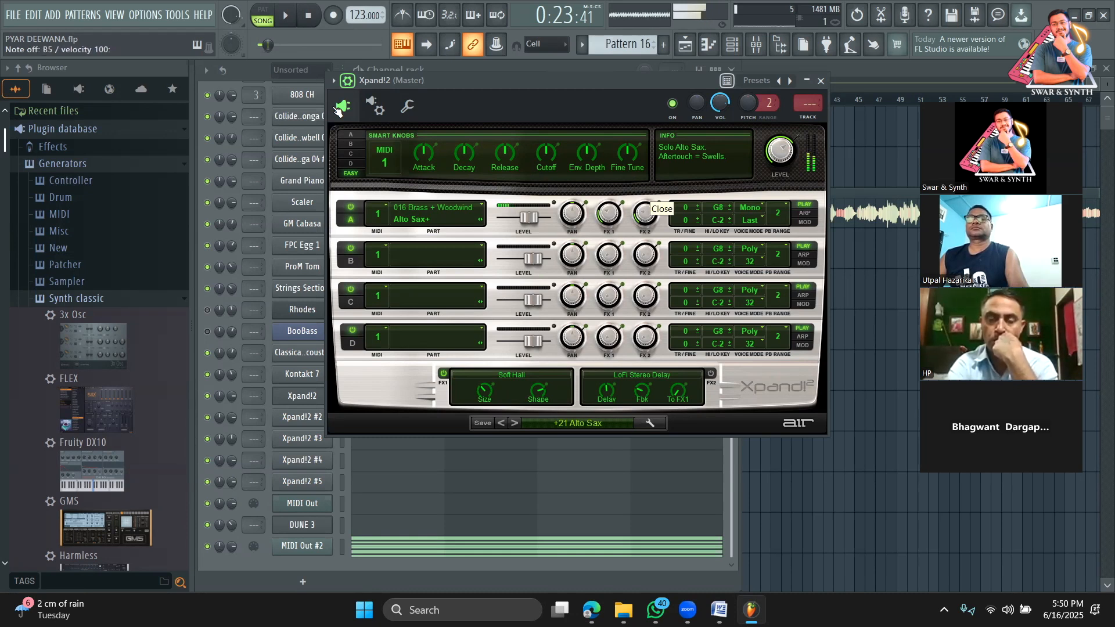
key(m)
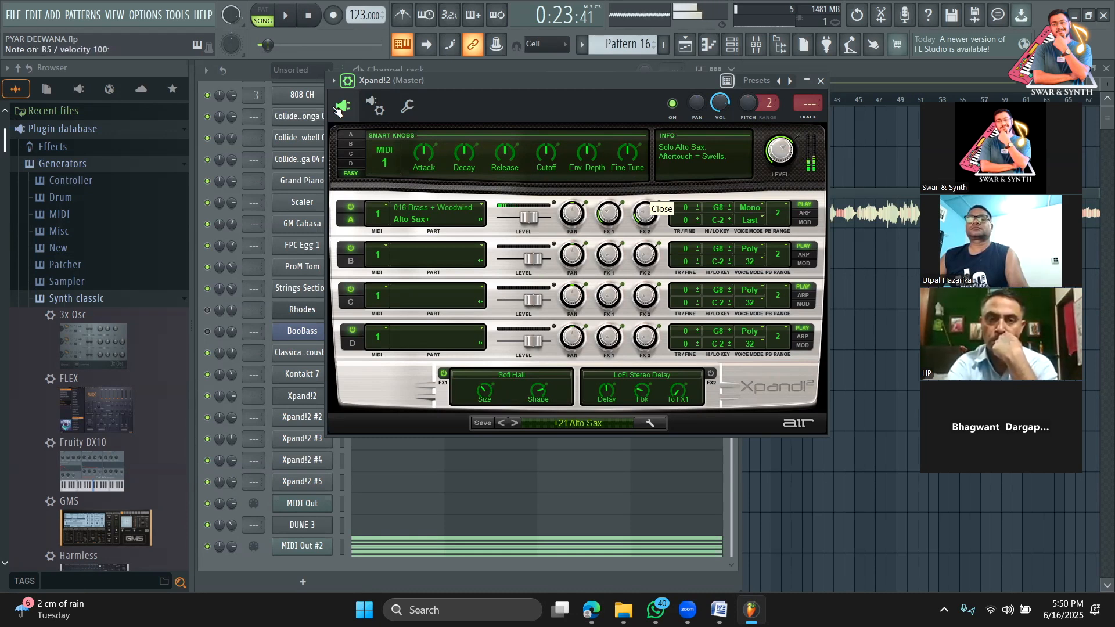
key(n)
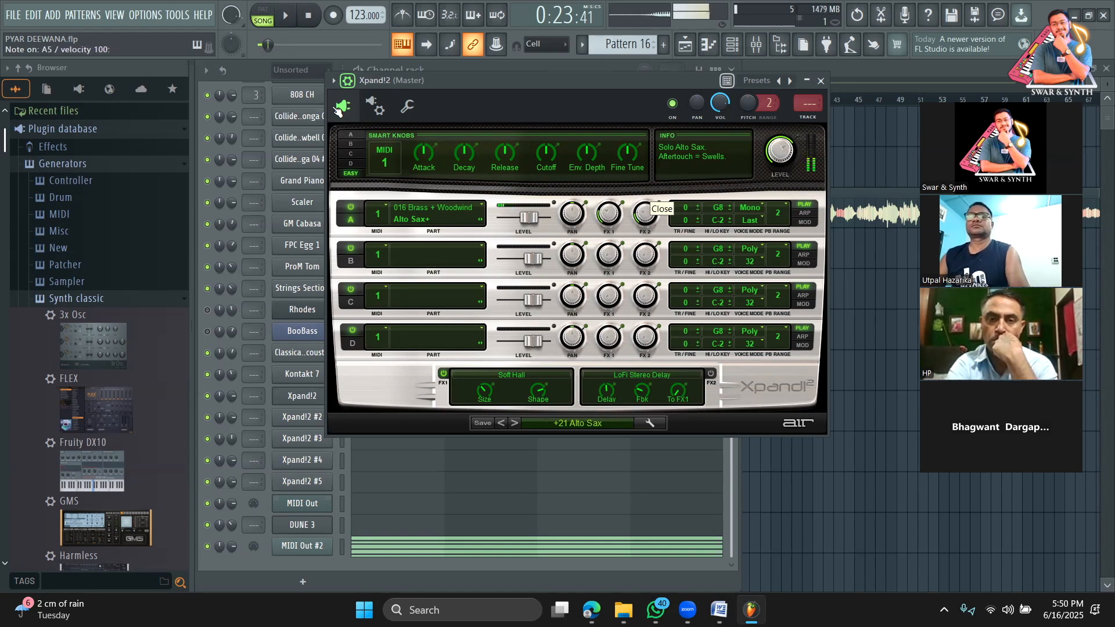
key(b)
key(m)
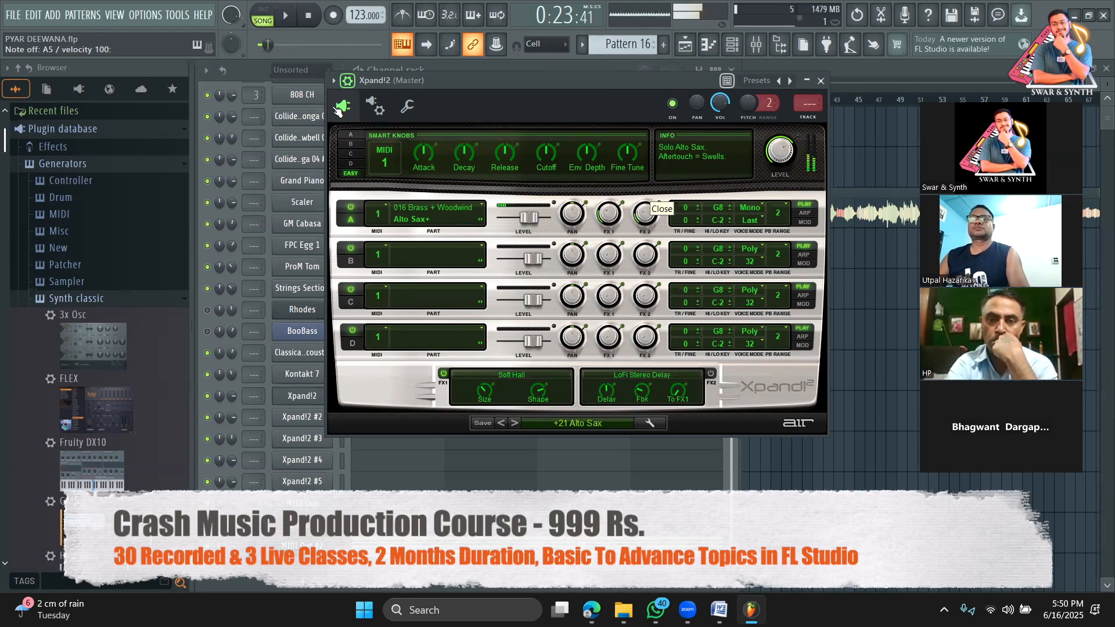
Set the FL Studio ASIO buffer length to 512 samples in the audio settings
click(151, 16)
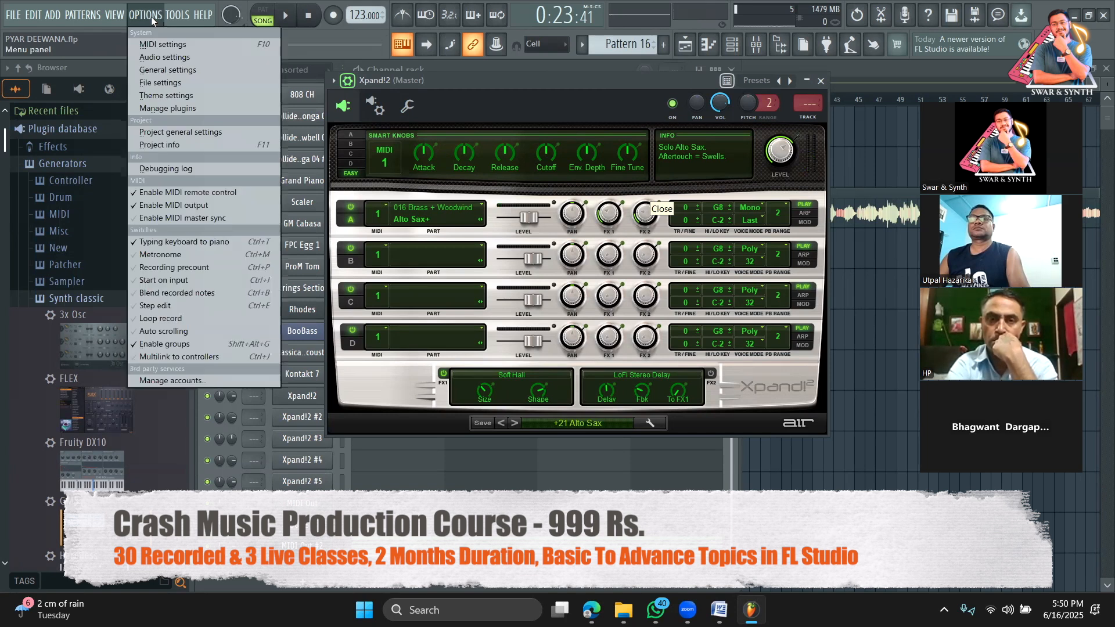
click(165, 57)
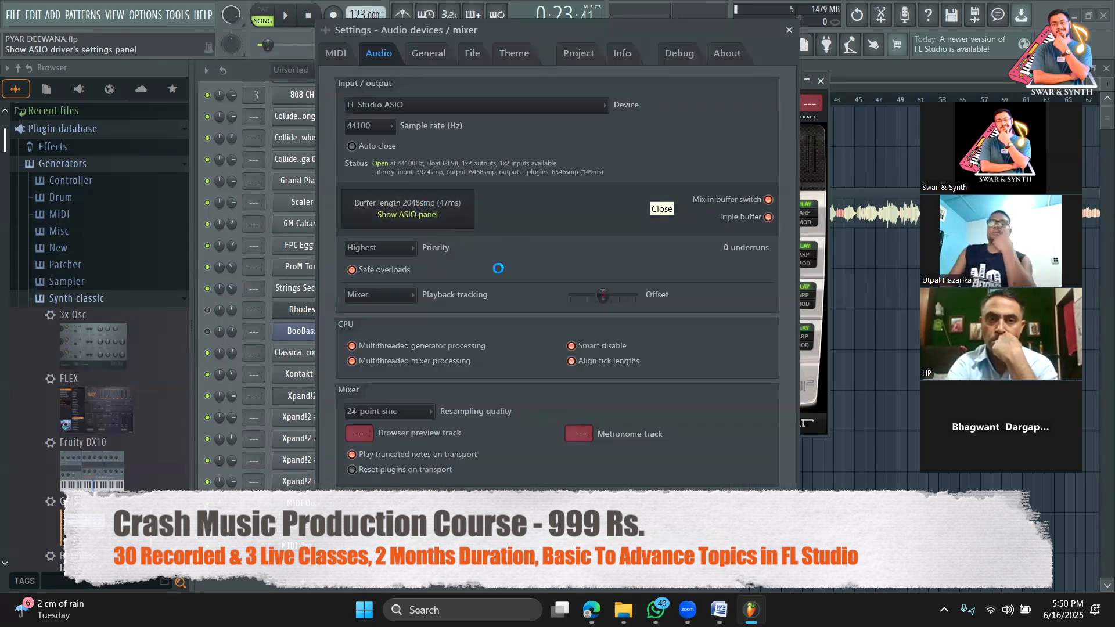
click(529, 261)
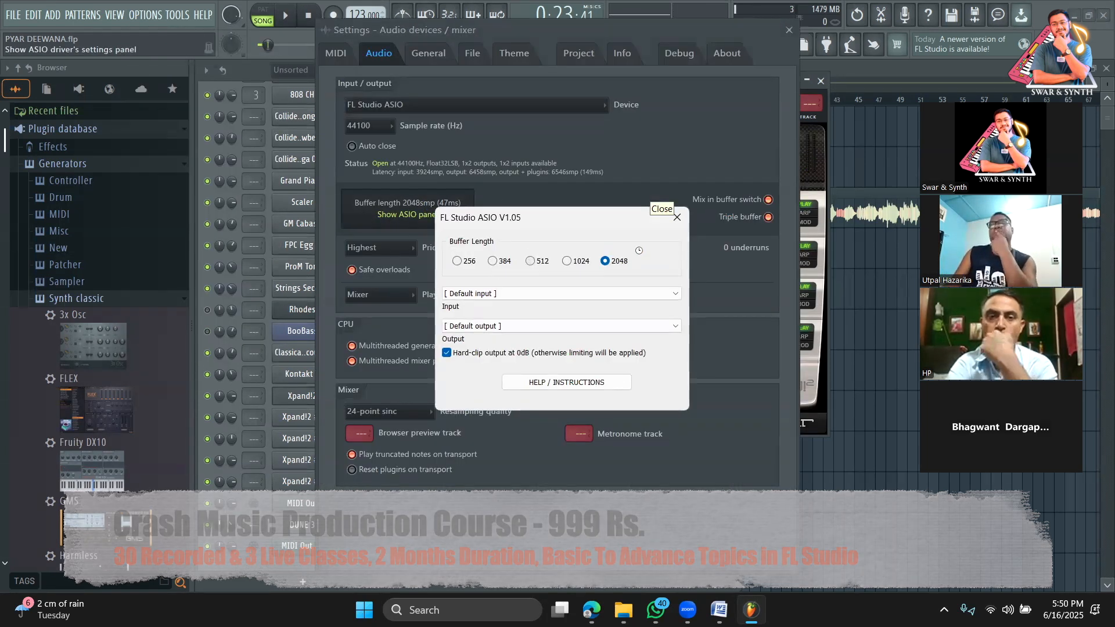
click(685, 220)
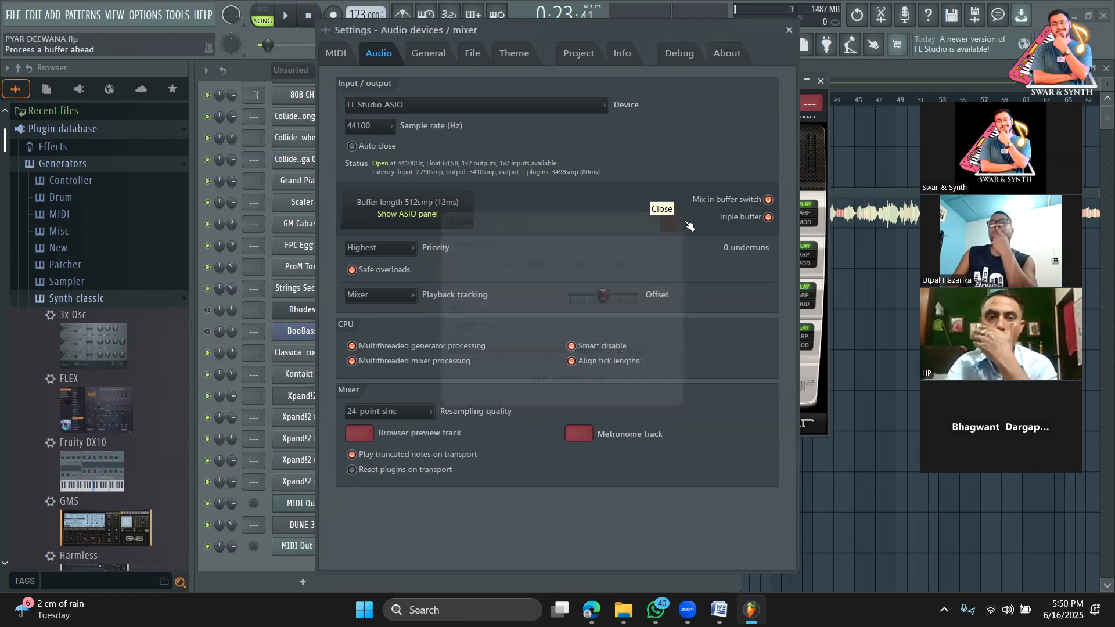
click(789, 30)
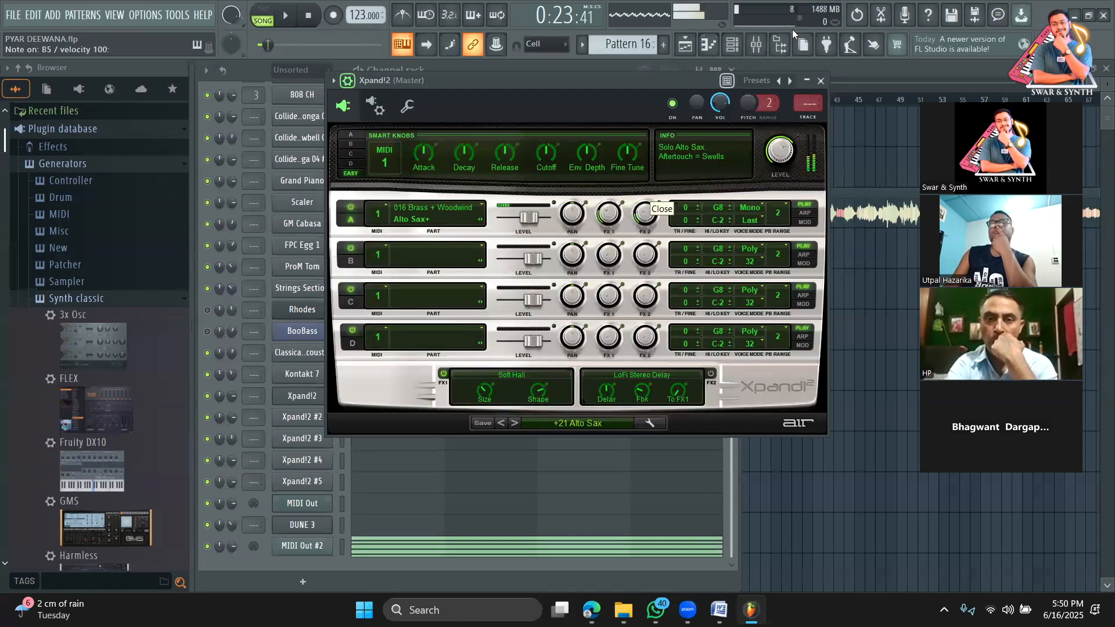
Improvise an Alto Sax melody over the song from bar 13, stop playback, and hide the Xpand!2 window's detailed settings
key(space)
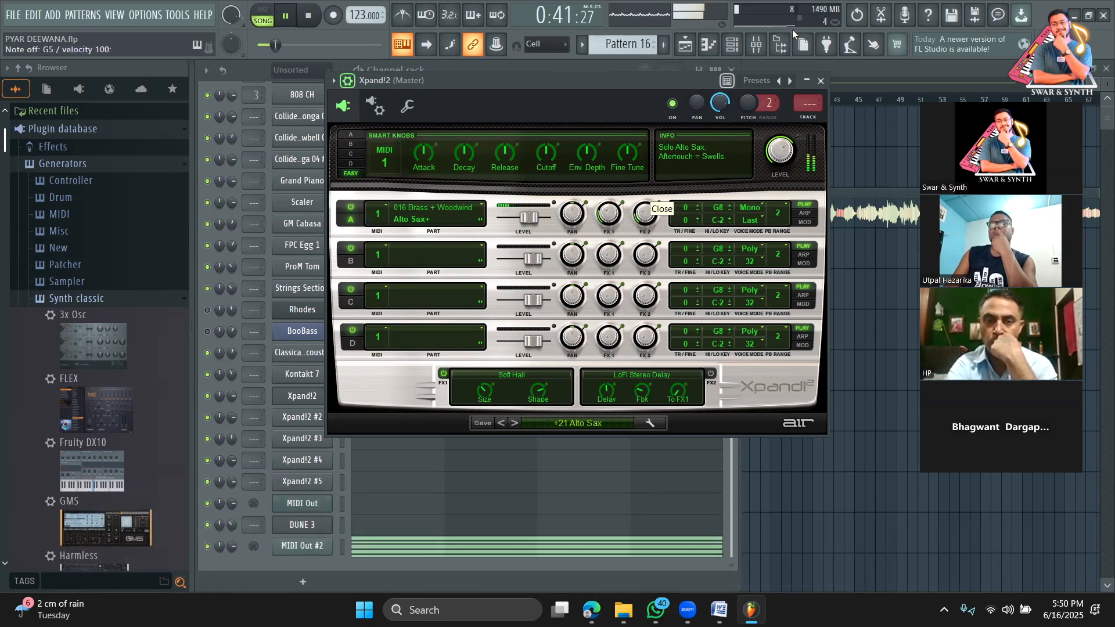
key(space)
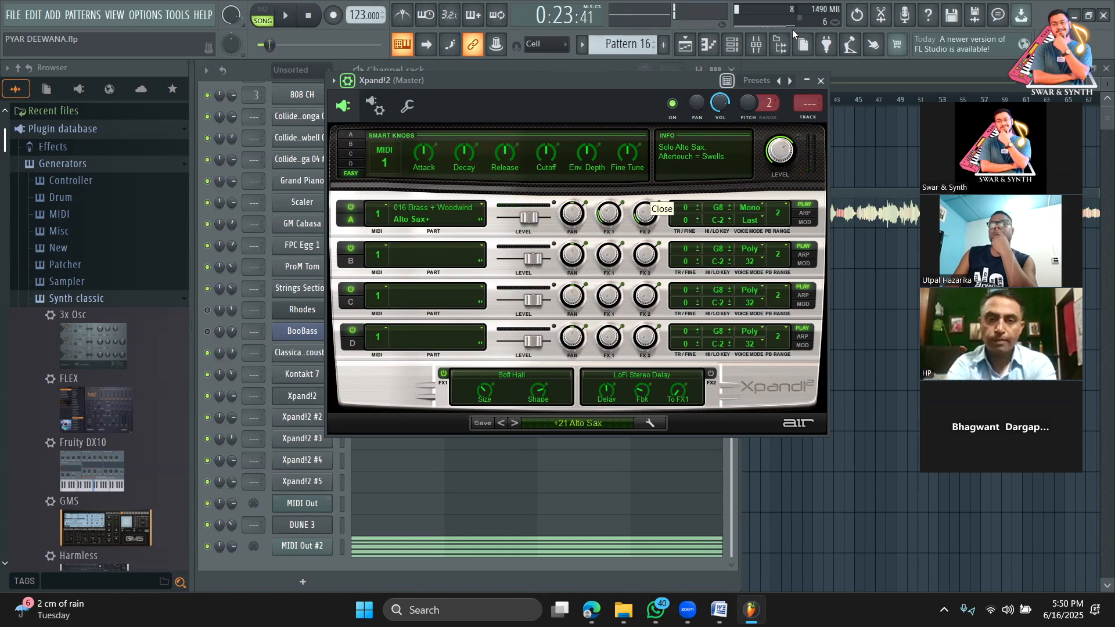
drag(611, 74, 616, 112)
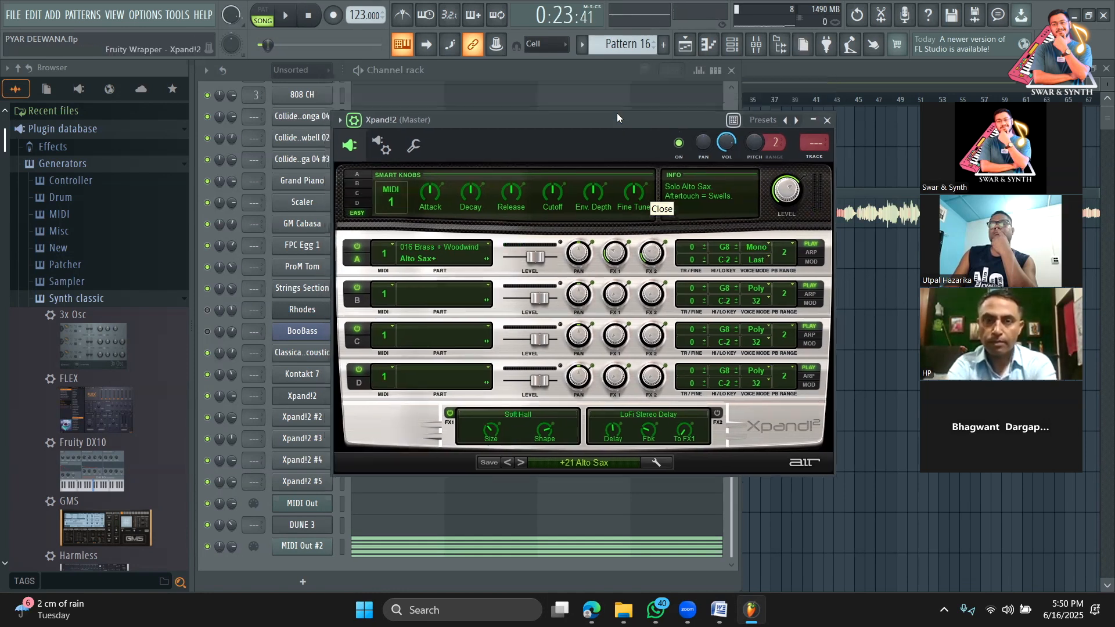
click(355, 122)
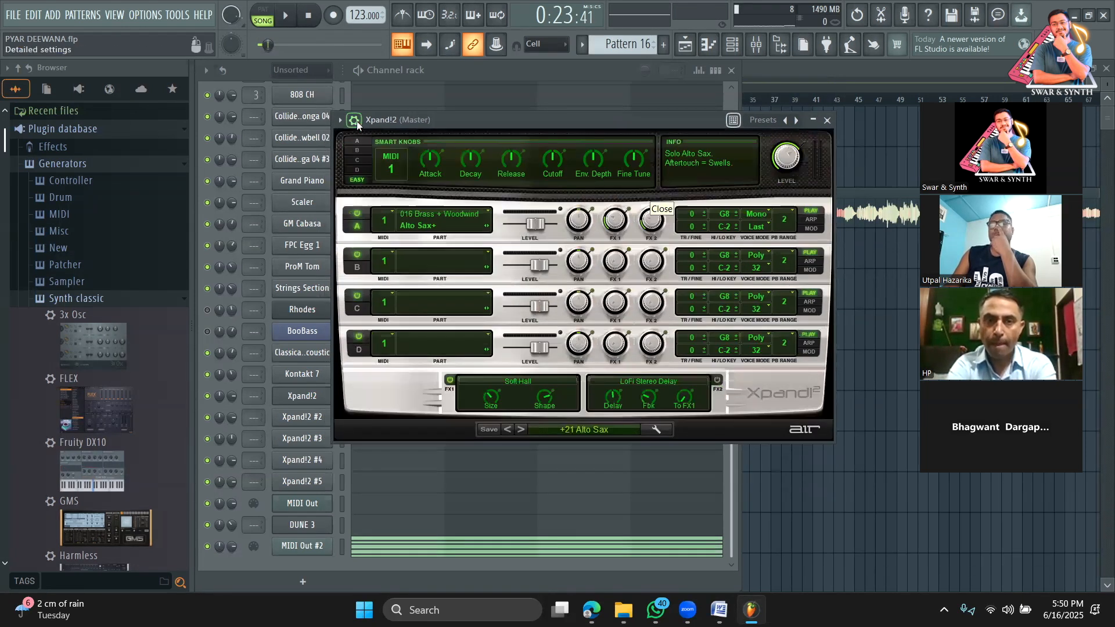
Reposition the Xpand!2 Alto Sax window higher on the workspace and close it to expose the channel list
click(355, 122)
click(356, 121)
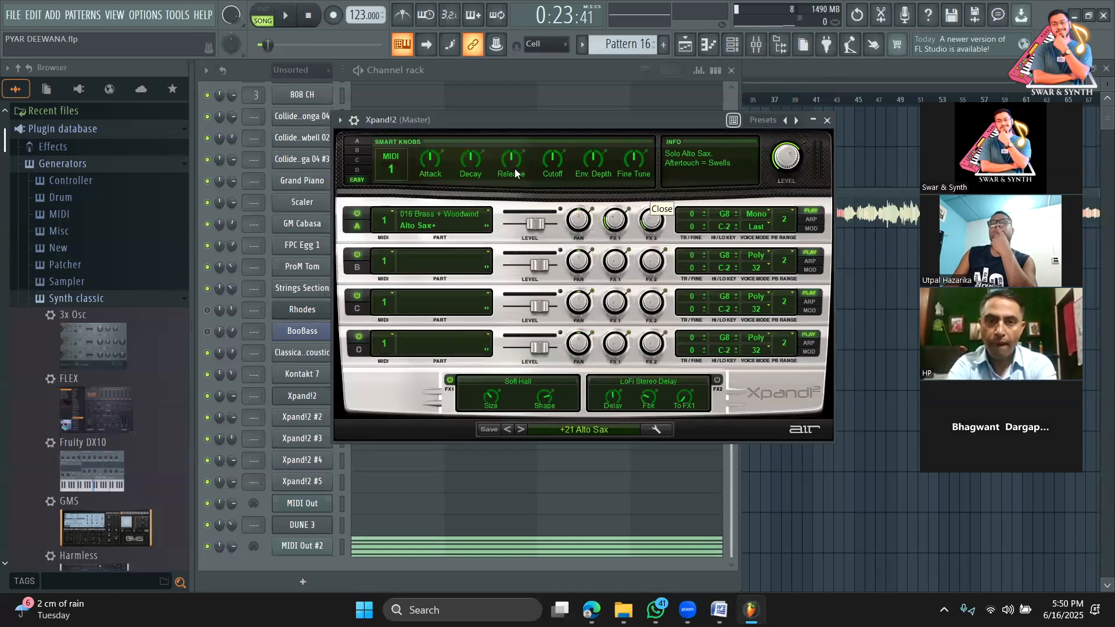
drag(464, 118, 483, 89)
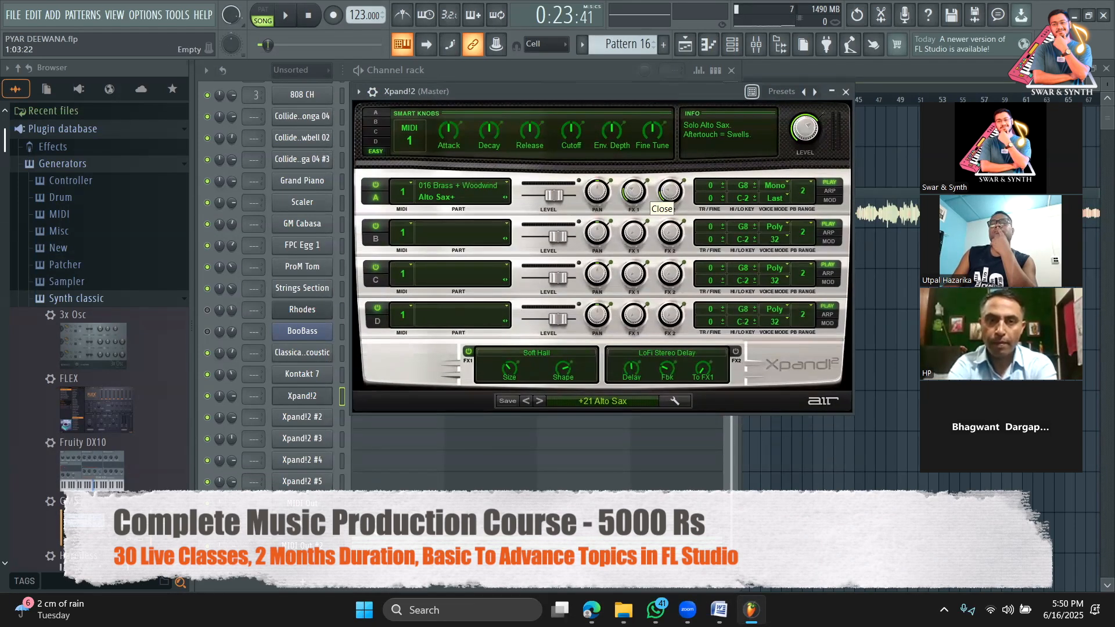
click(324, 400)
click(322, 400)
click(328, 401)
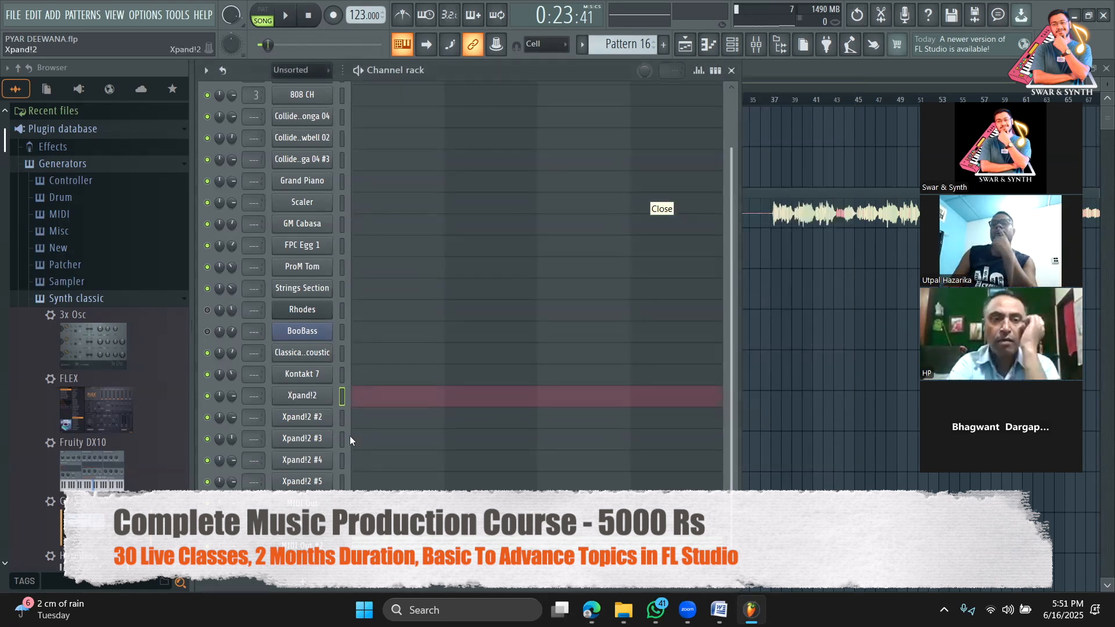
Move the stamped scale notes from the MIDI Out #2 channel to the first Xpand!2 channel in Pattern 16
click(356, 543)
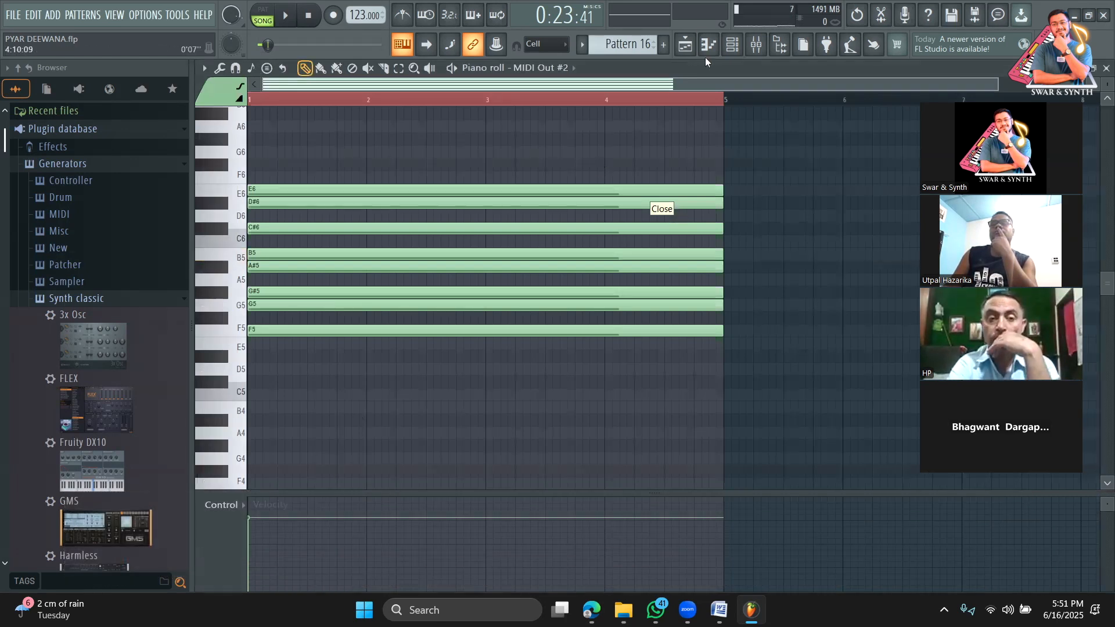
click(733, 45)
right_click(304, 546)
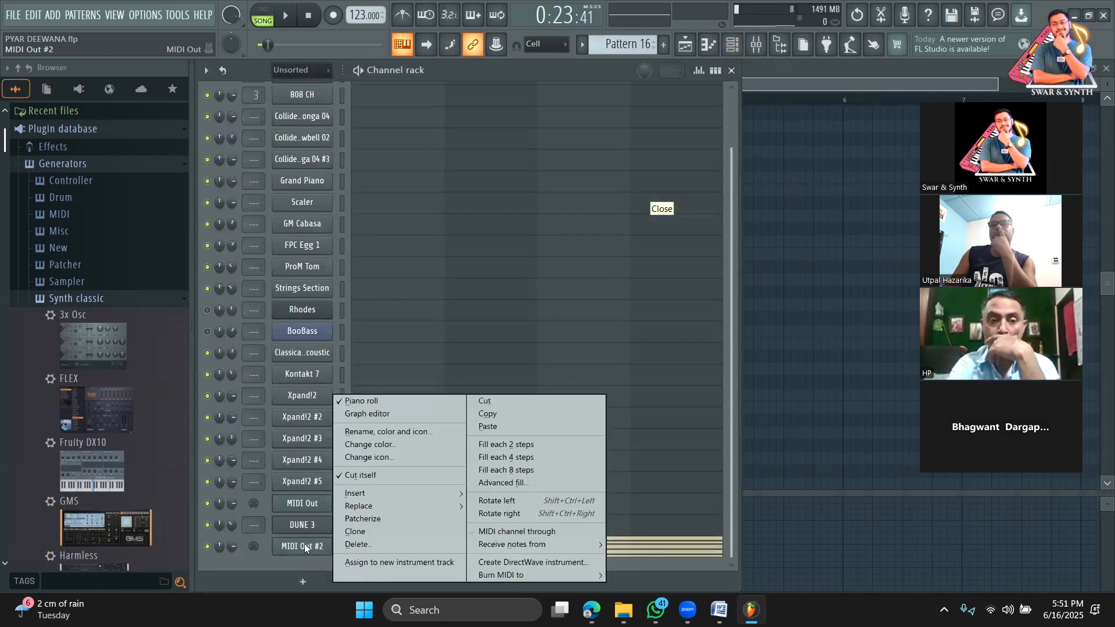
click(492, 402)
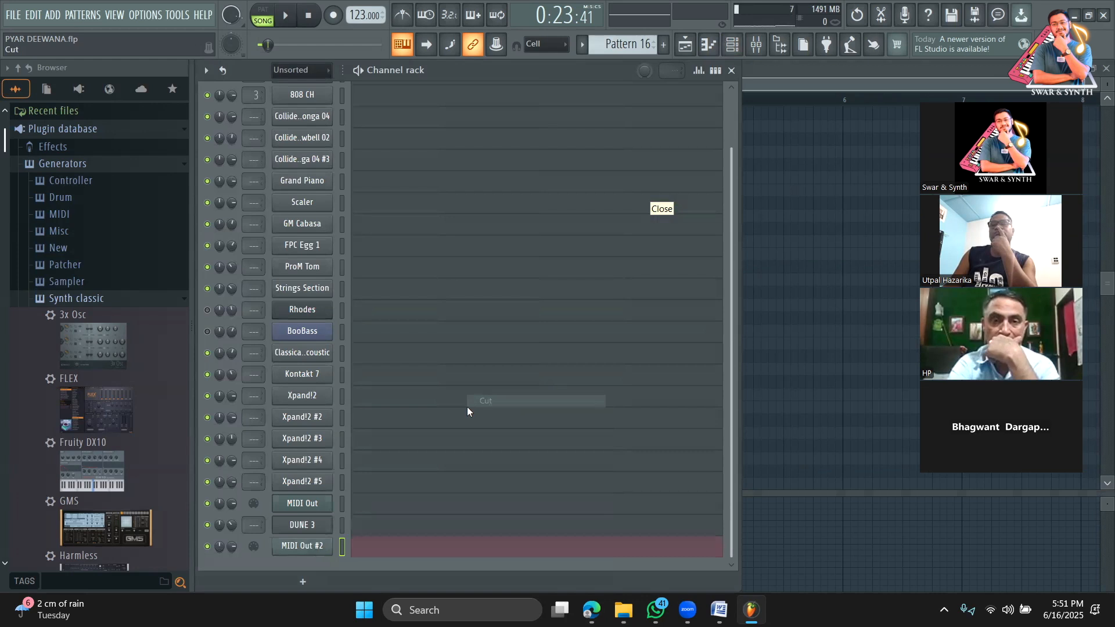
click(302, 417)
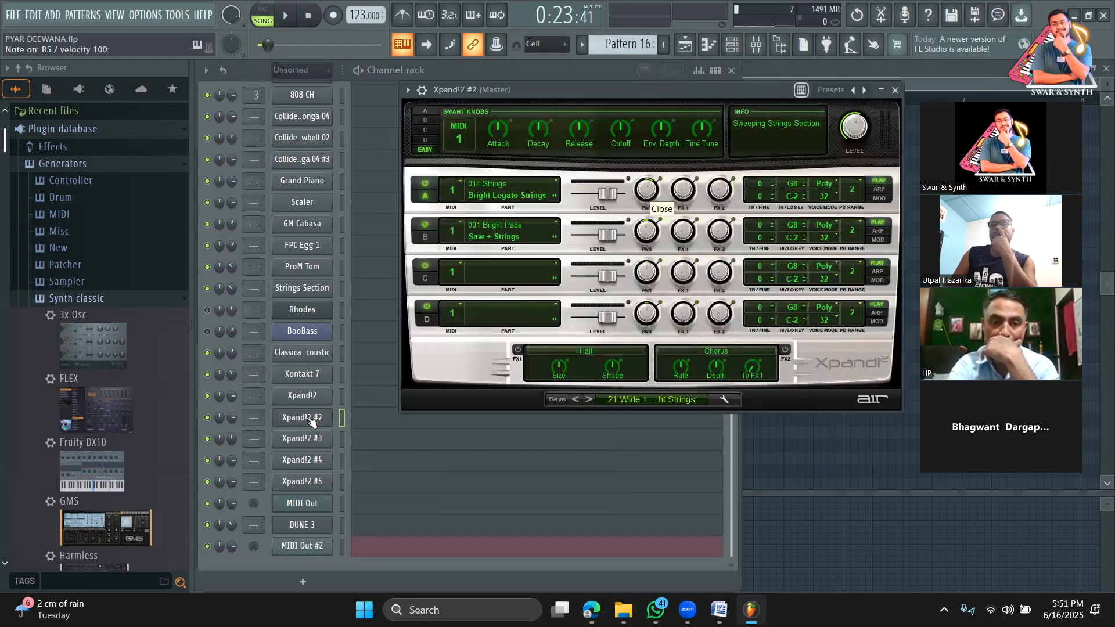
click(310, 396)
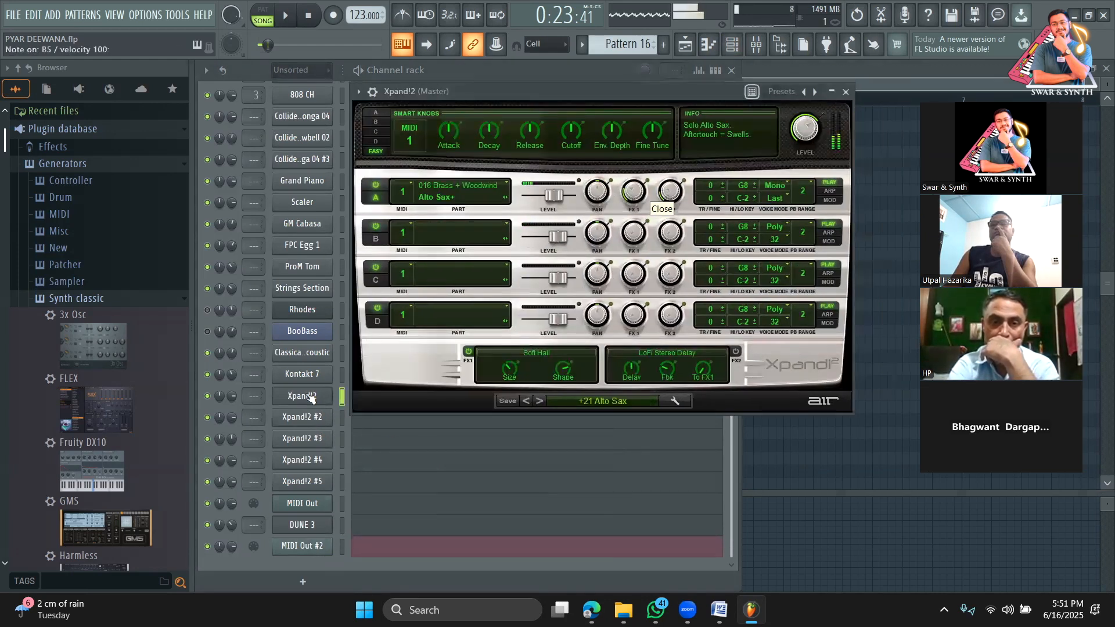
right_click(307, 396)
click(507, 420)
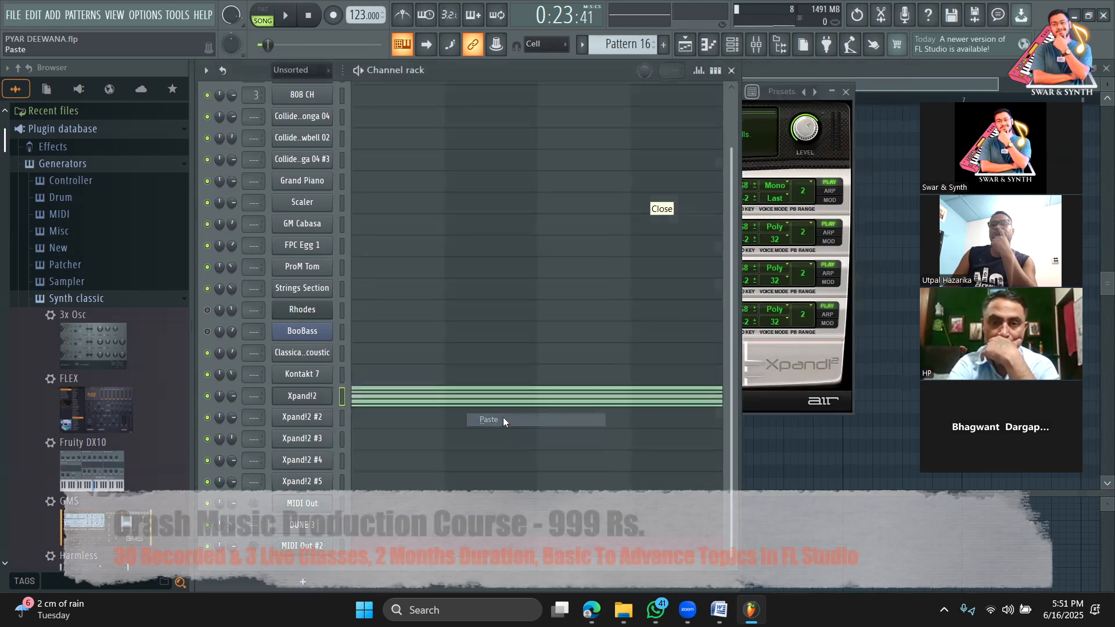
Open the Xpand!2 channel's piano roll and erase all the pasted scale notes
click(442, 402)
scroll(343, 324, up, 1)
drag(339, 188, 317, 376)
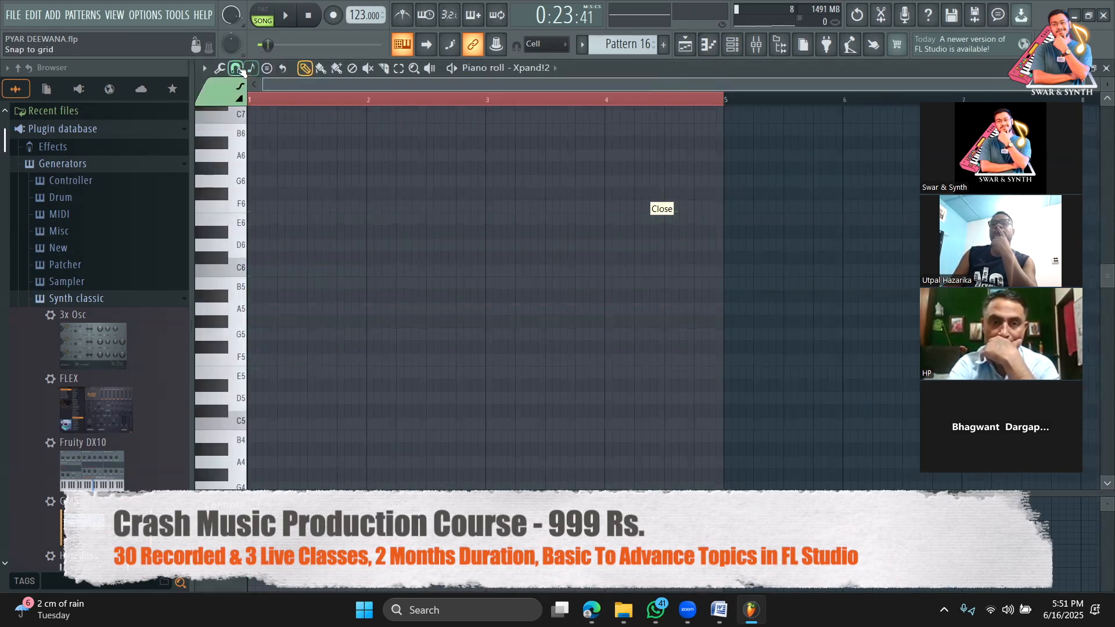
Stamp a Major Hexatonic scale from F5 at bar 1 and stretch its notes over four bars
click(265, 69)
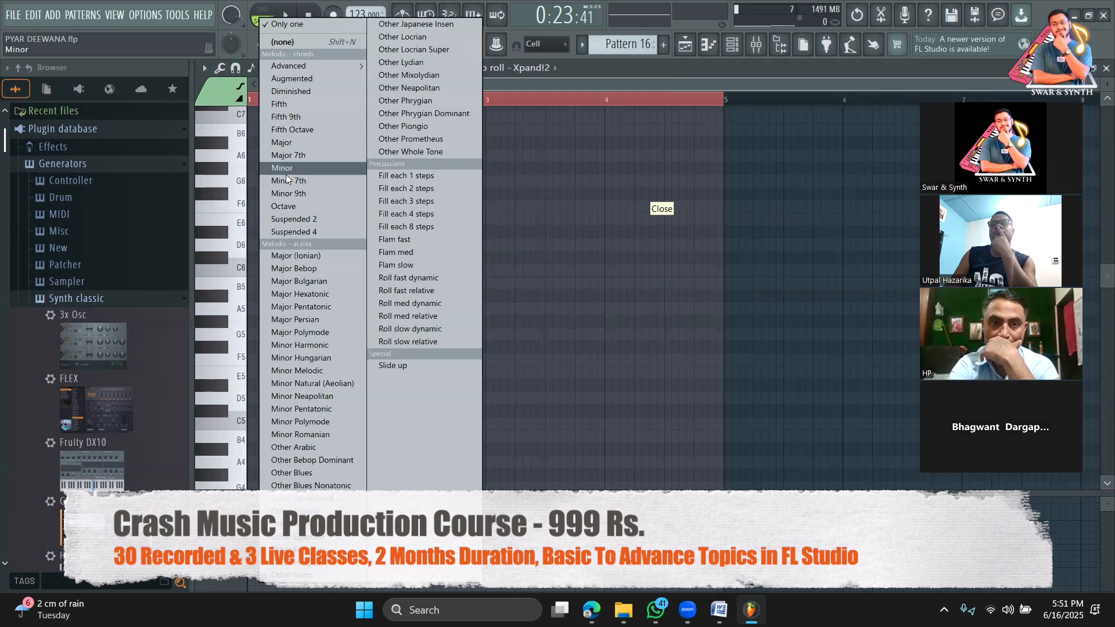
click(284, 142)
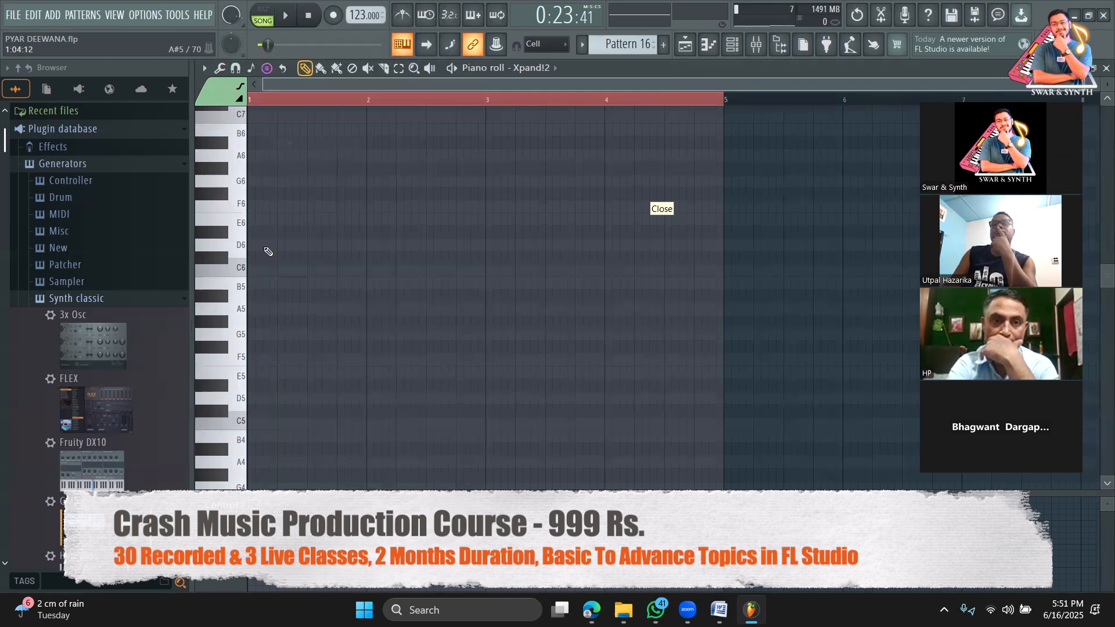
click(265, 68)
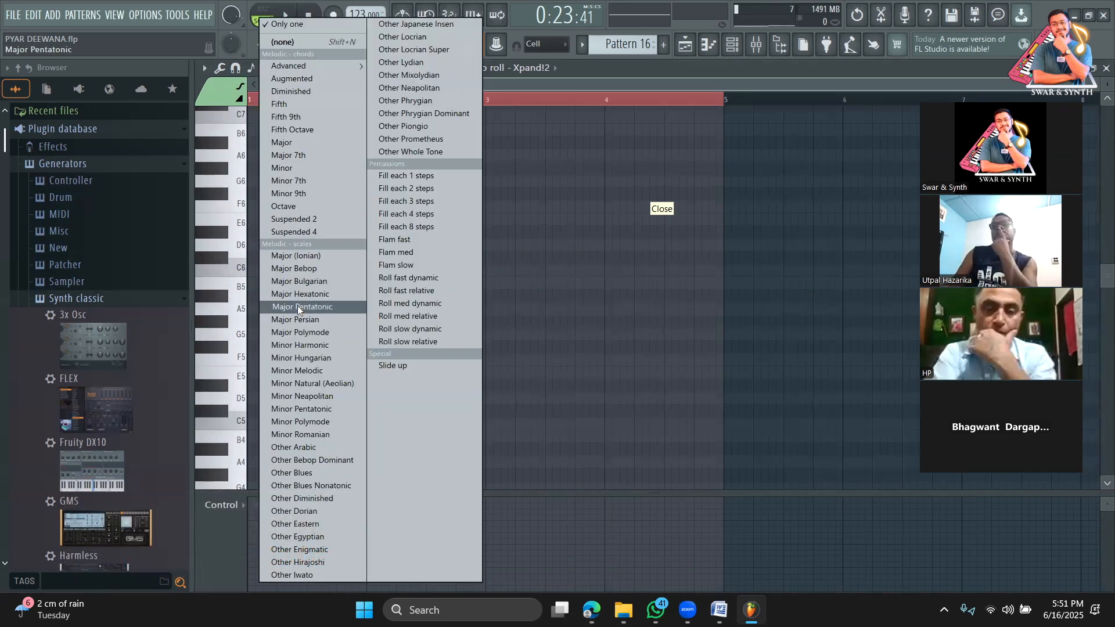
click(291, 294)
click(258, 358)
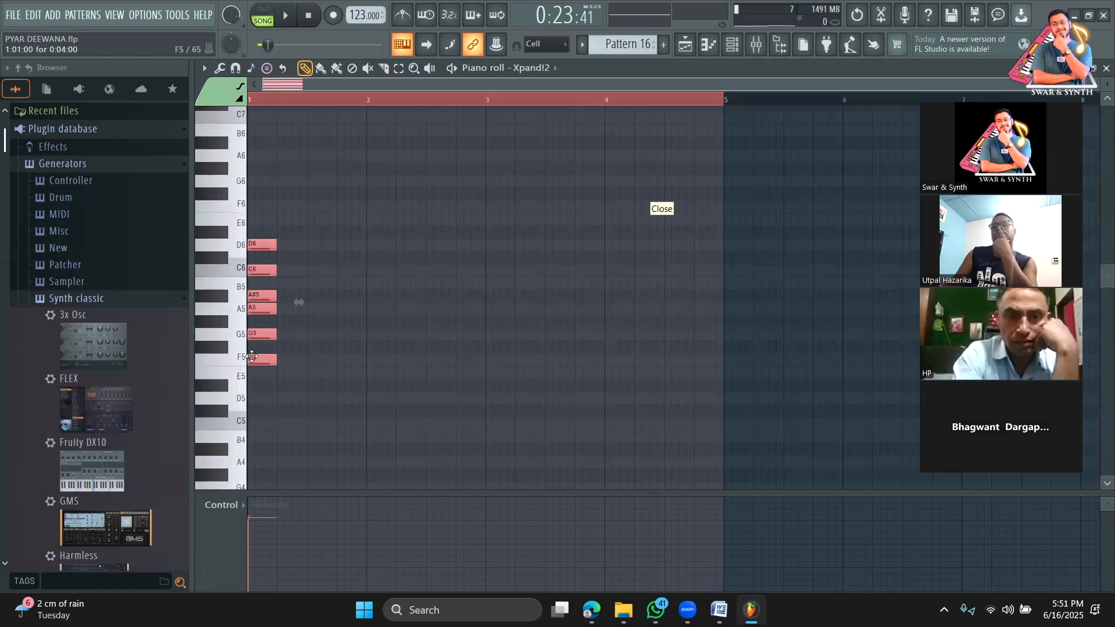
drag(273, 362, 727, 375)
Audition live Alto Sax melody phrases around G5, A5, B5 and D6 with the stamped scale as reference
key(m)
key(m)
key(m)
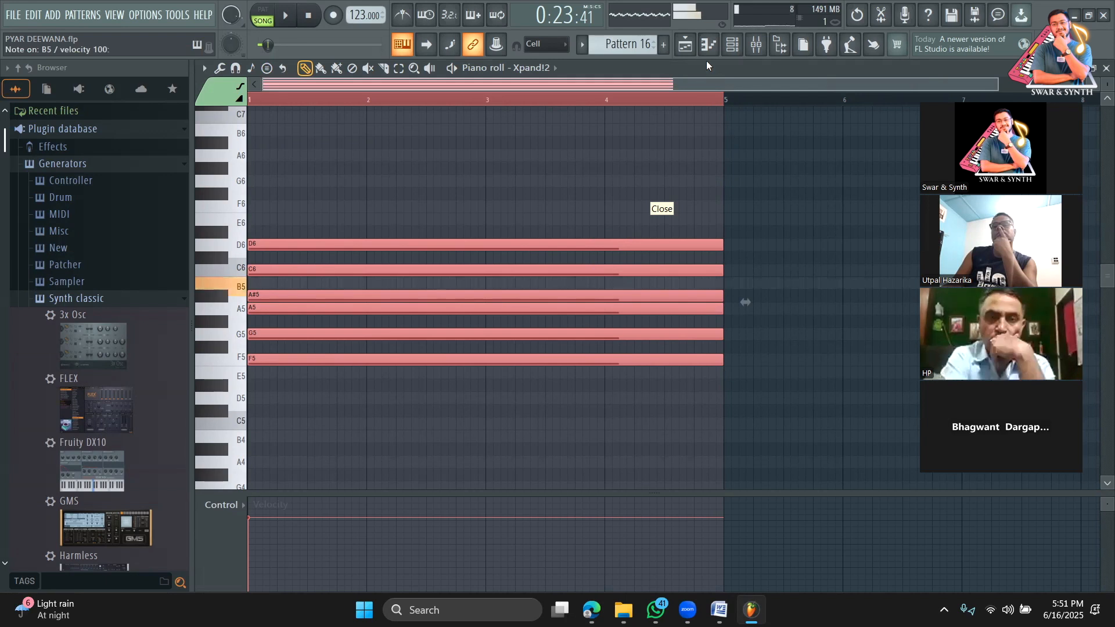
key(w)
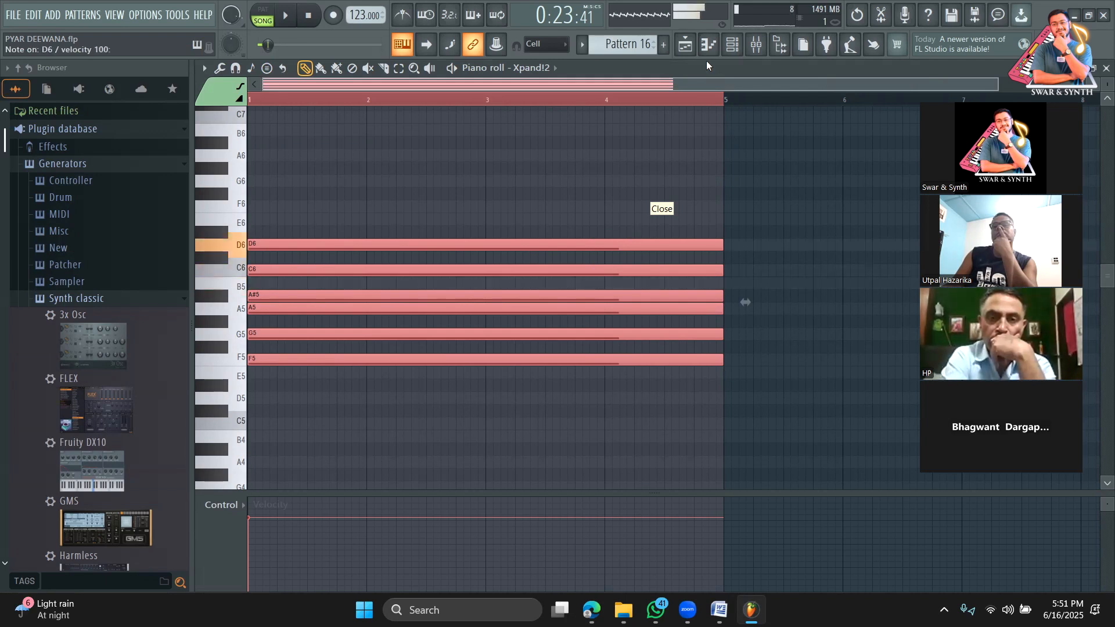
key(m)
key(n)
key(b)
key(n)
key(n)
key(m)
key(n)
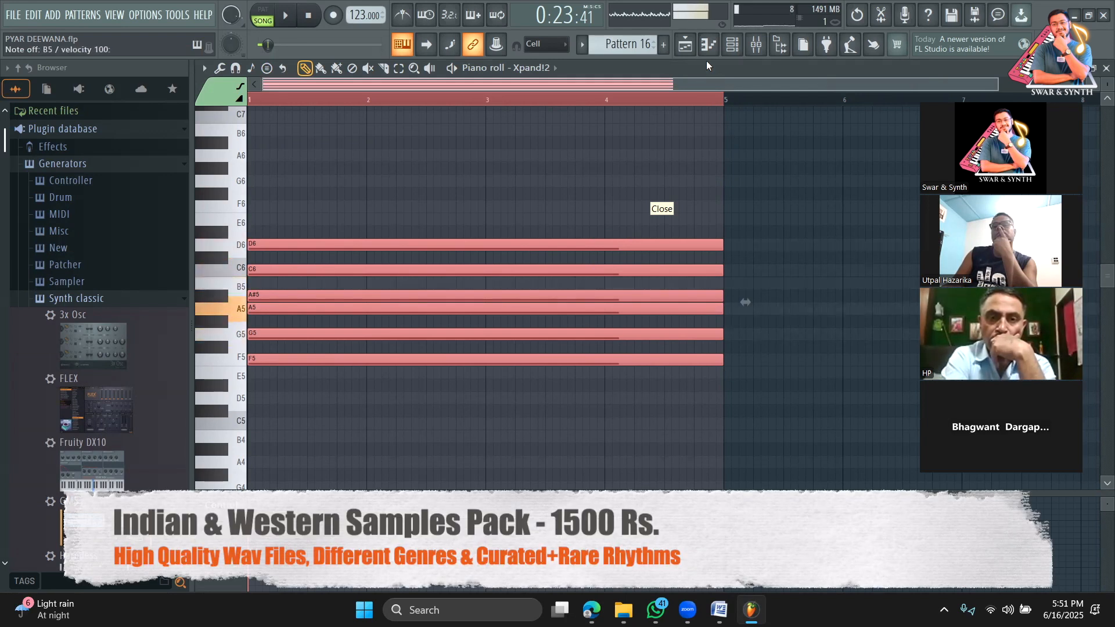
key(b)
key(b)
key(n)
key(n)
key(m)
key(n)
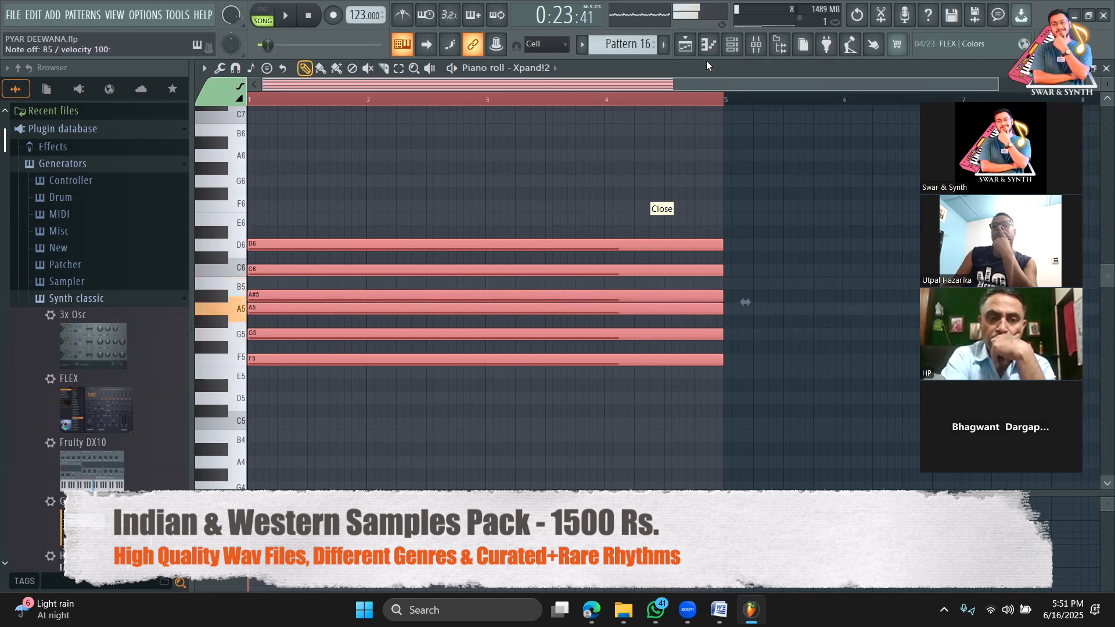
key(m)
key(period)
key(m)
key(n)
key(n)
key(b)
key(c)
key(n)
key(b)
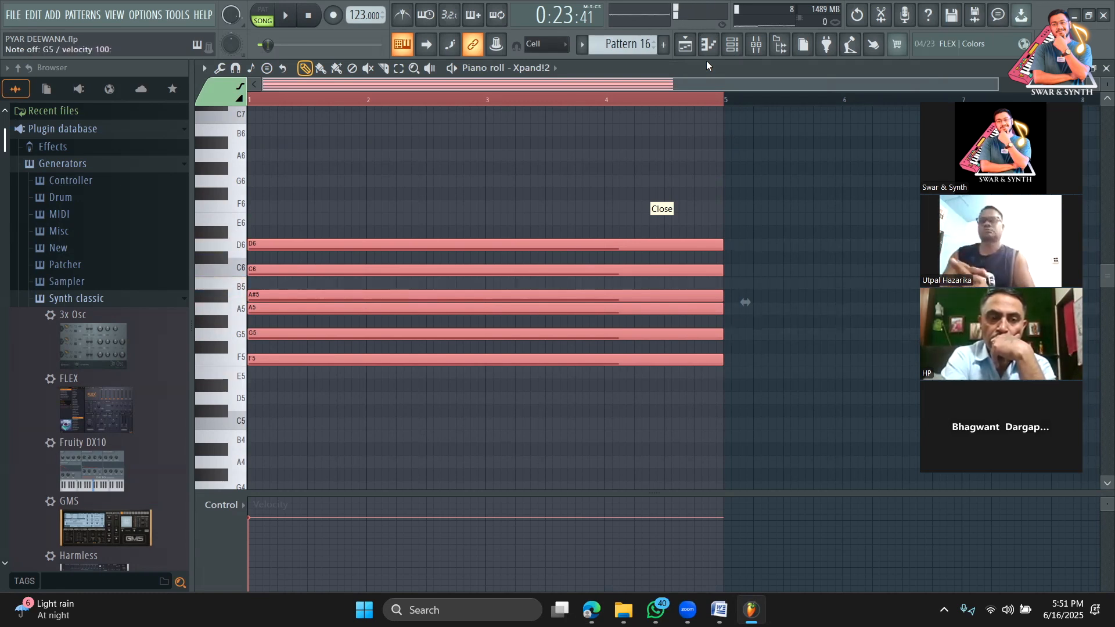
key(n)
key(m)
key(m)
key(period)
key(period)
key(b)
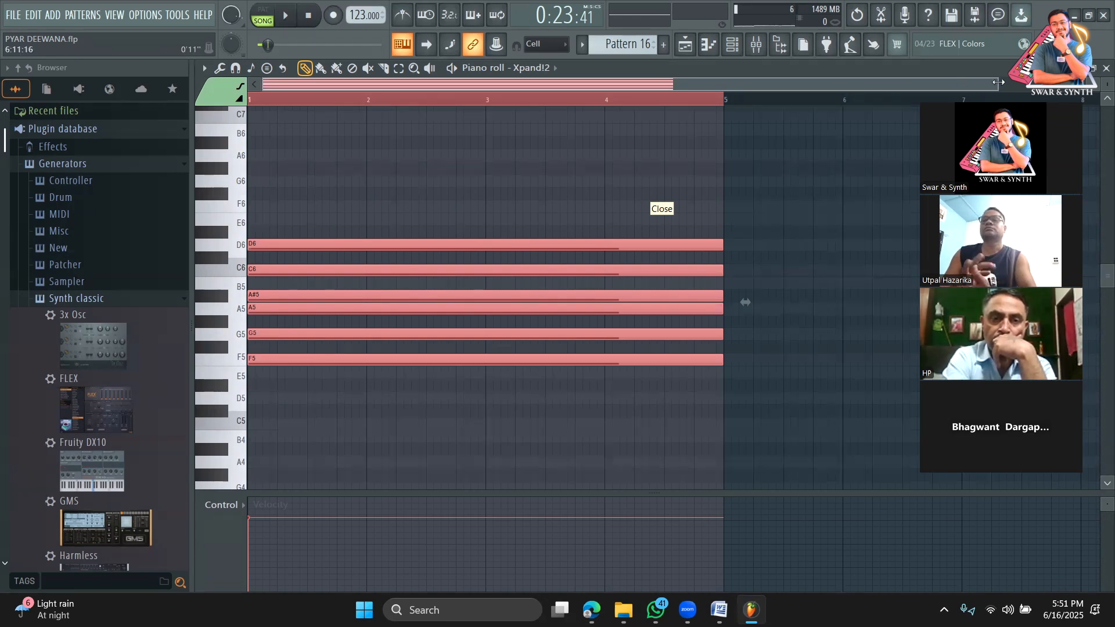
Erase all the stamped scale notes from the Xpand!2 piano roll
drag(999, 82, 816, 85)
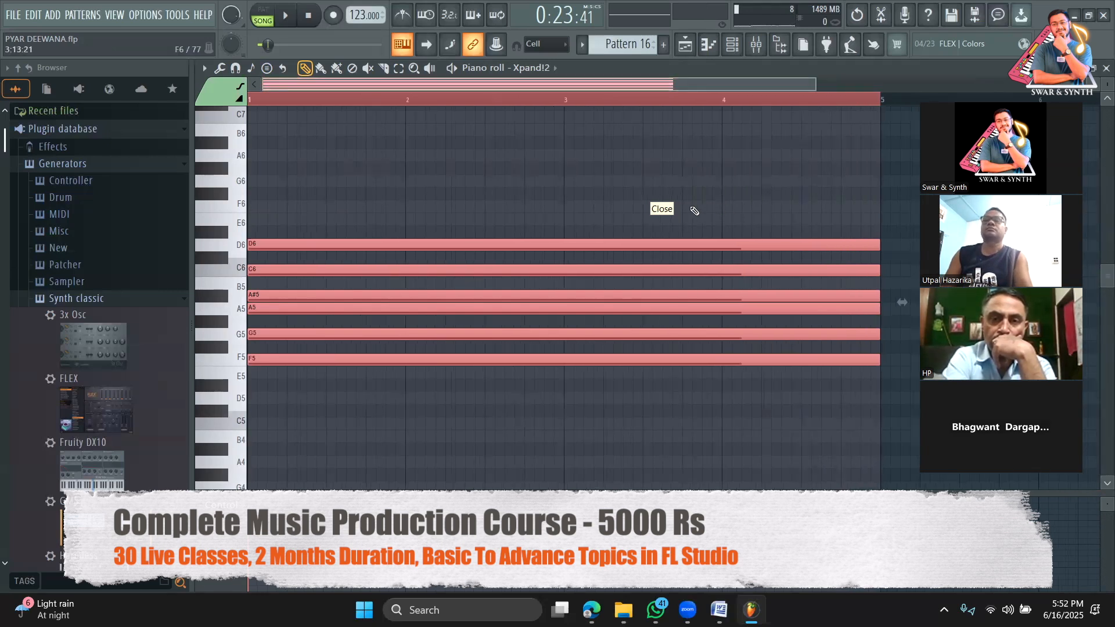
drag(687, 210, 673, 451)
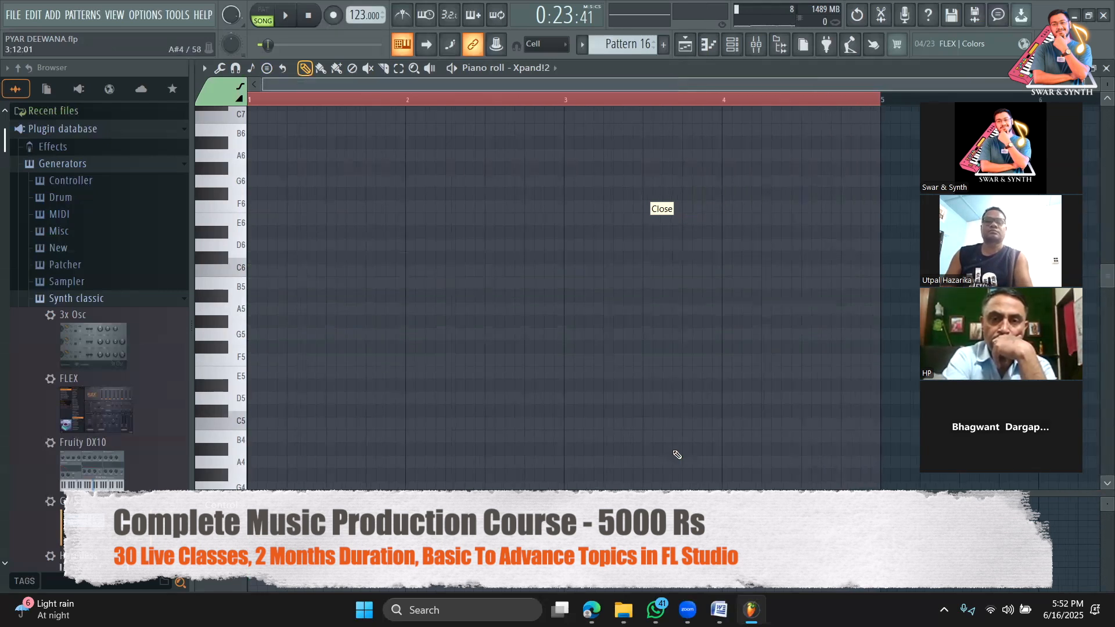